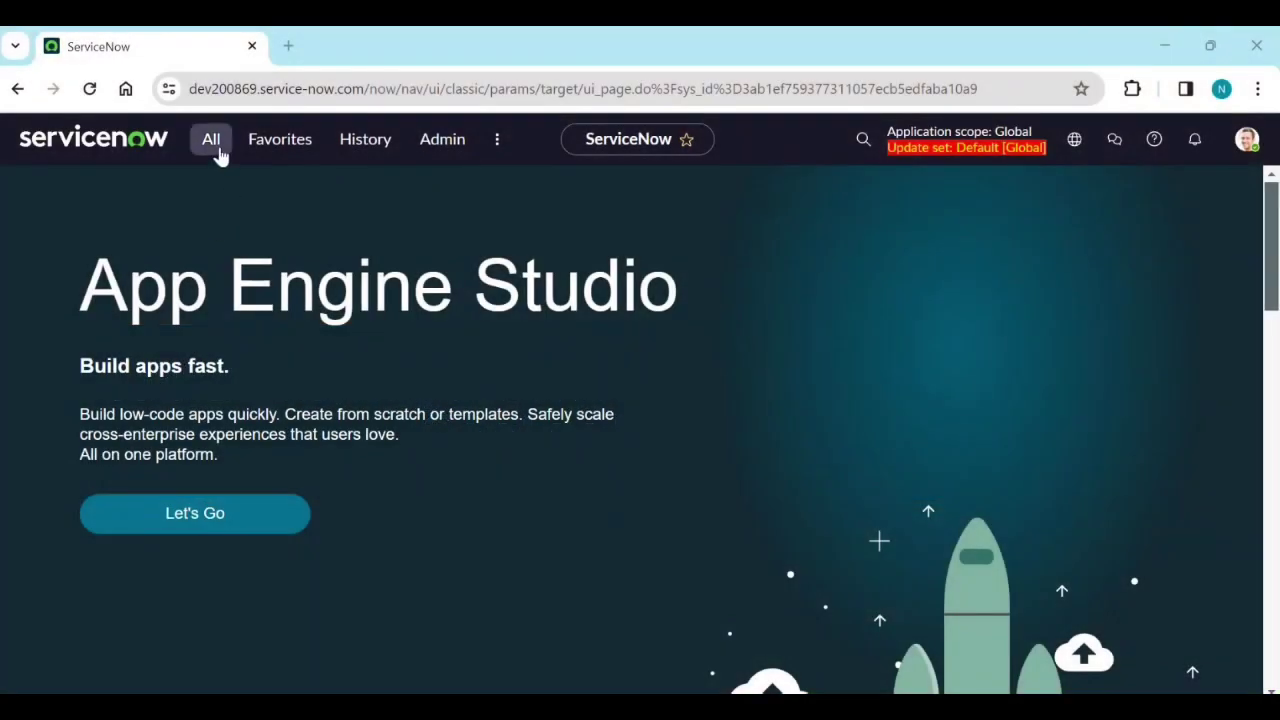
Duplicate the ServiceNow browser tab and load the Employee Center portal in it using the instance's /esc address
{"action": "left_click", "coordinate": [145, 55]}
{"action": "right_click", "coordinate": [145, 55]}
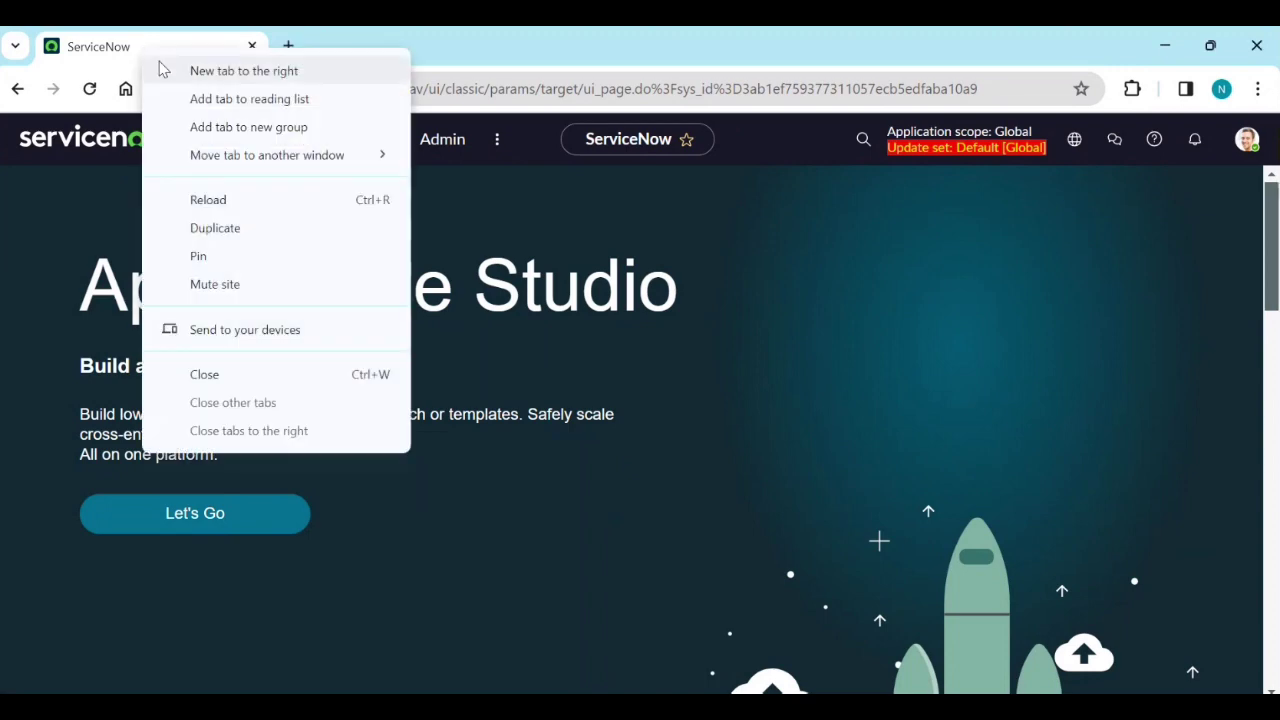
{"action": "left_click", "coordinate": [200, 227]}
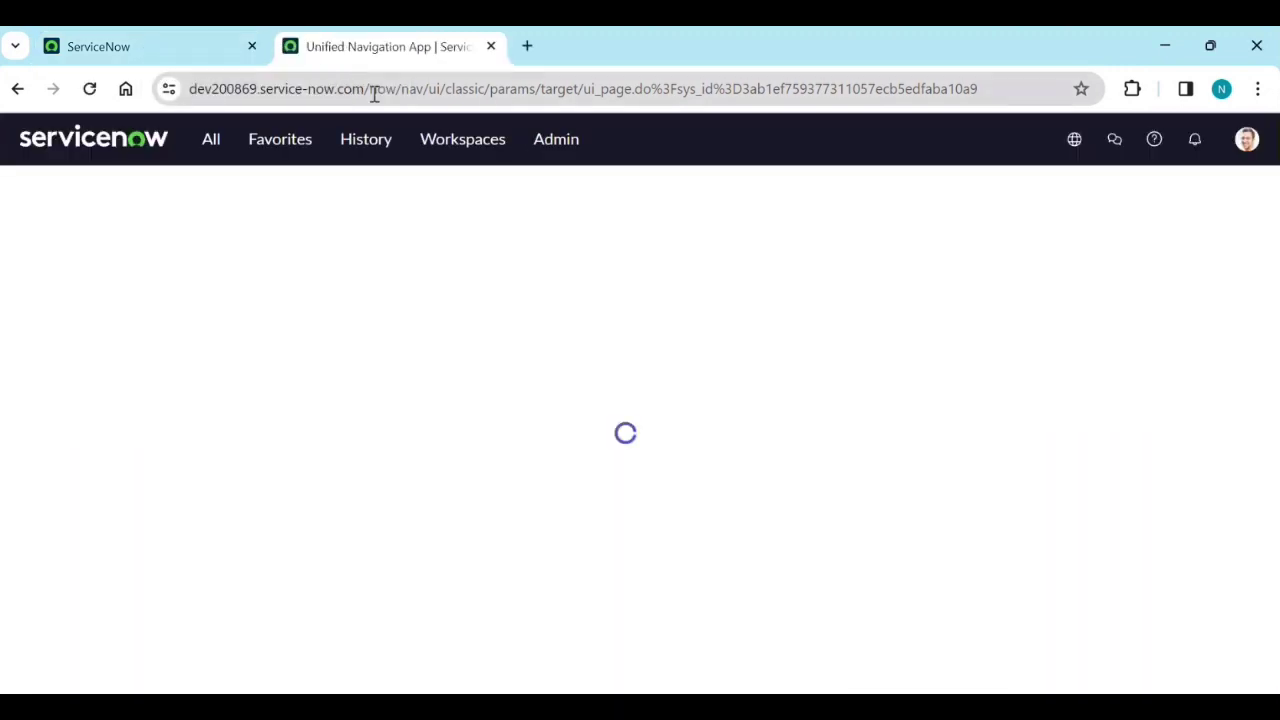
{"action": "left_click_drag", "start_coordinate": [370, 88], "coordinate": [1004, 82]}
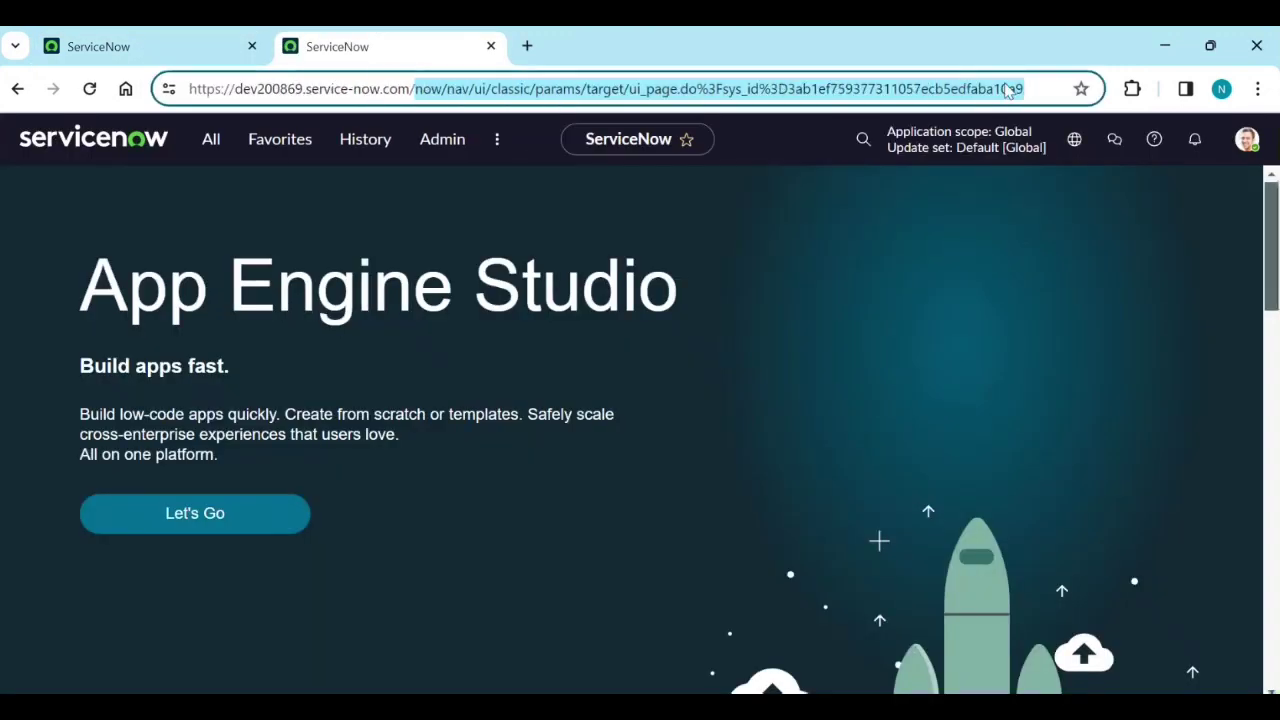
{"action": "type", "text": "ev200869.service-now.com/esc"}
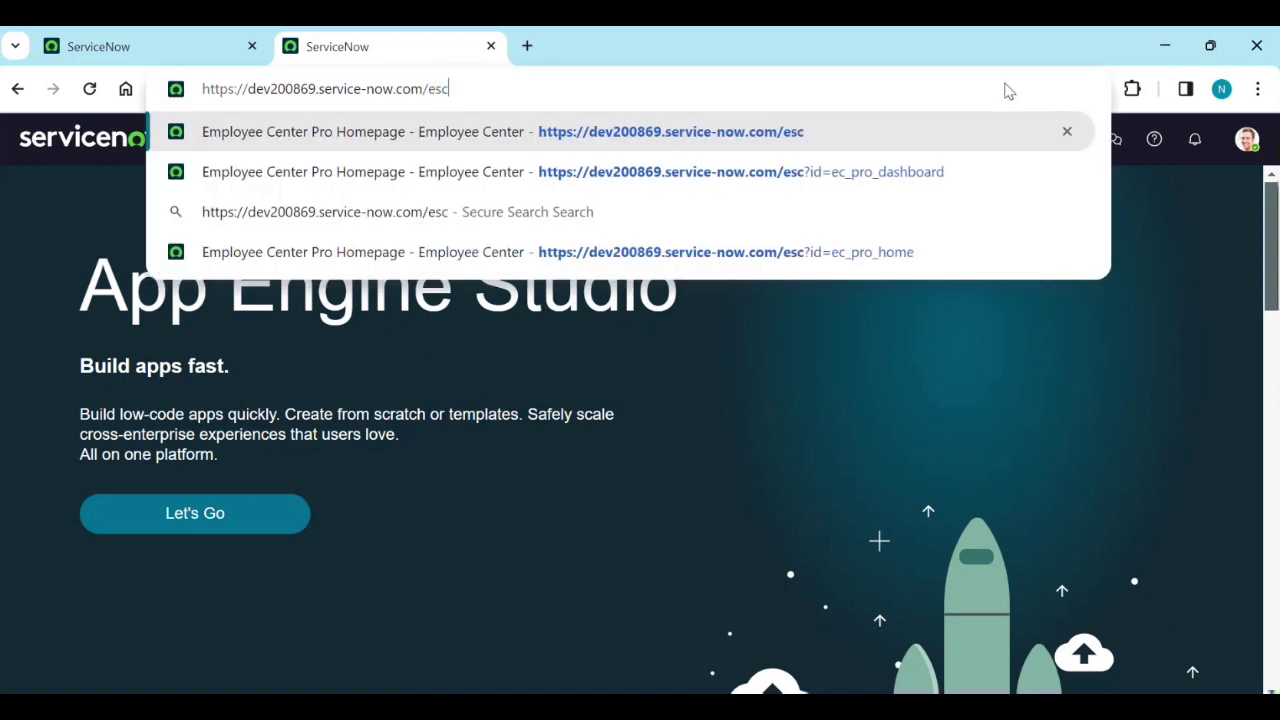
{"action": "key", "text": "Return"}
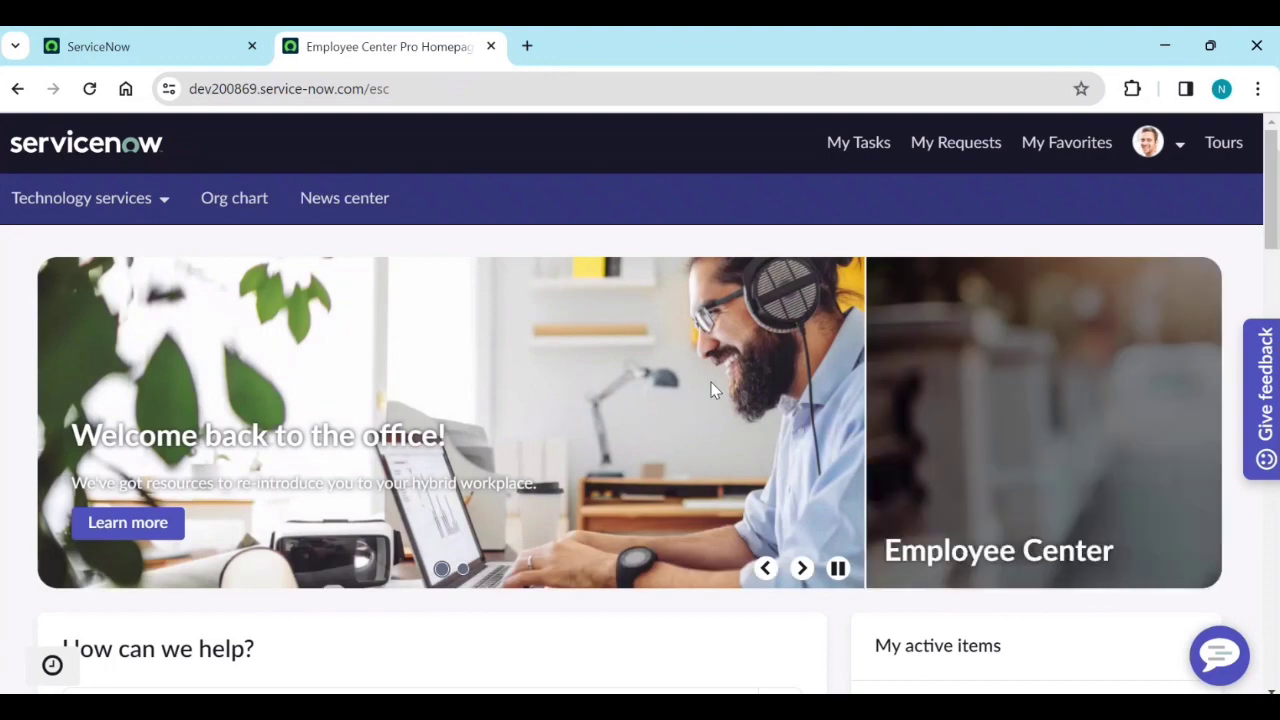
Examine the Employee Center homepage from the banner through quick links, popular topics and favorites to the recommended content
{"action": "scroll", "coordinate": [696, 461], "scroll_direction": "down", "scroll_amount": 2}
{"action": "scroll", "coordinate": [697, 468], "scroll_direction": "down", "scroll_amount": 6}
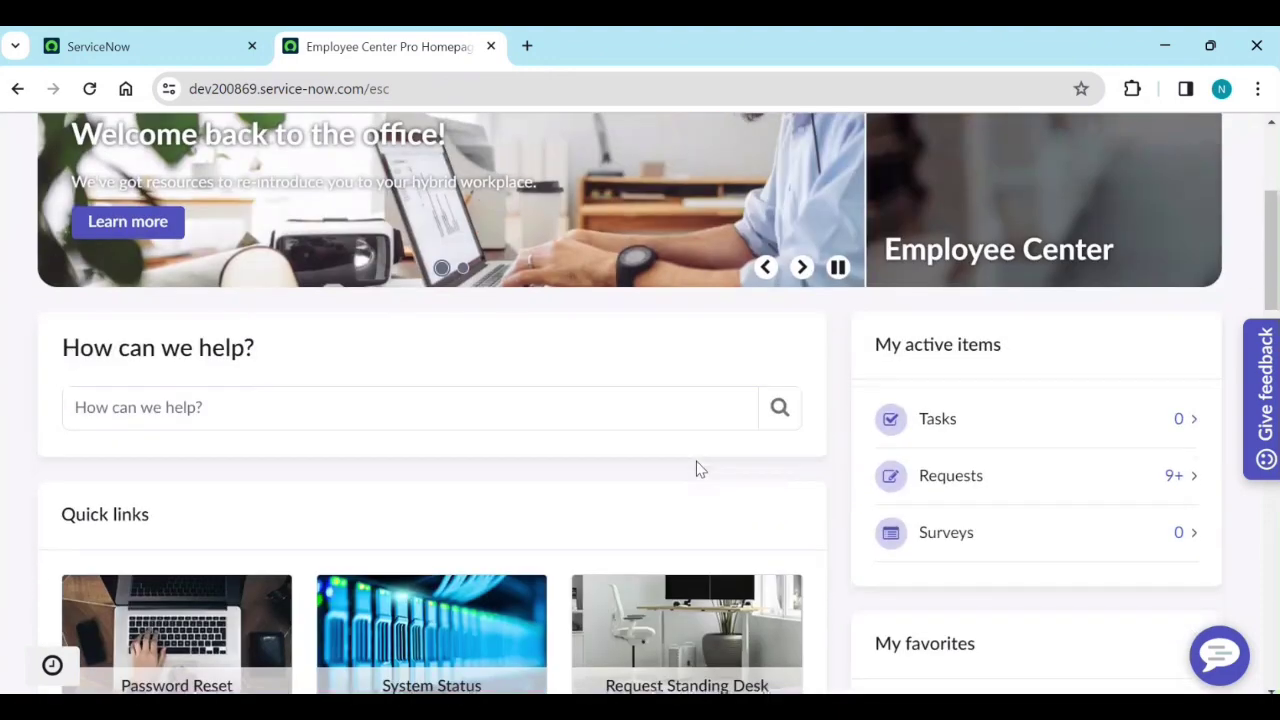
{"action": "scroll", "coordinate": [700, 472], "scroll_direction": "down", "scroll_amount": 1}
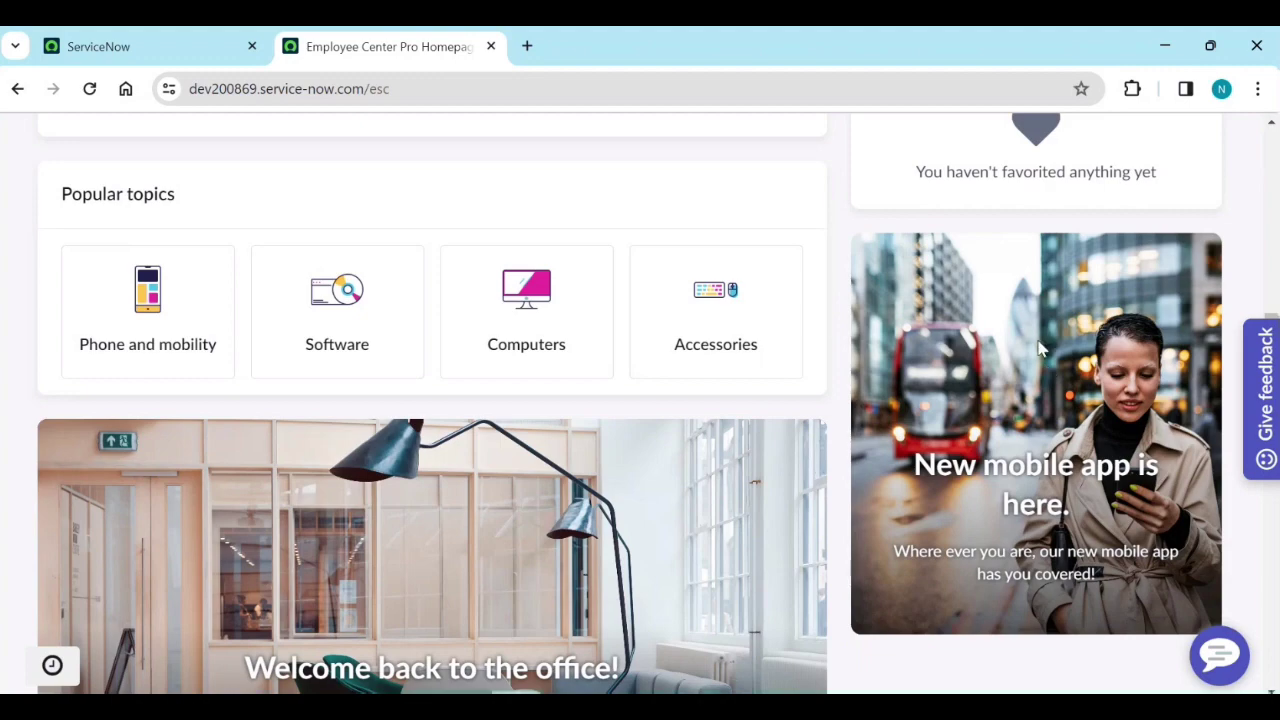
{"action": "scroll", "coordinate": [1050, 376], "scroll_direction": "up", "scroll_amount": 3}
{"action": "scroll", "coordinate": [1050, 376], "scroll_direction": "up", "scroll_amount": 4}
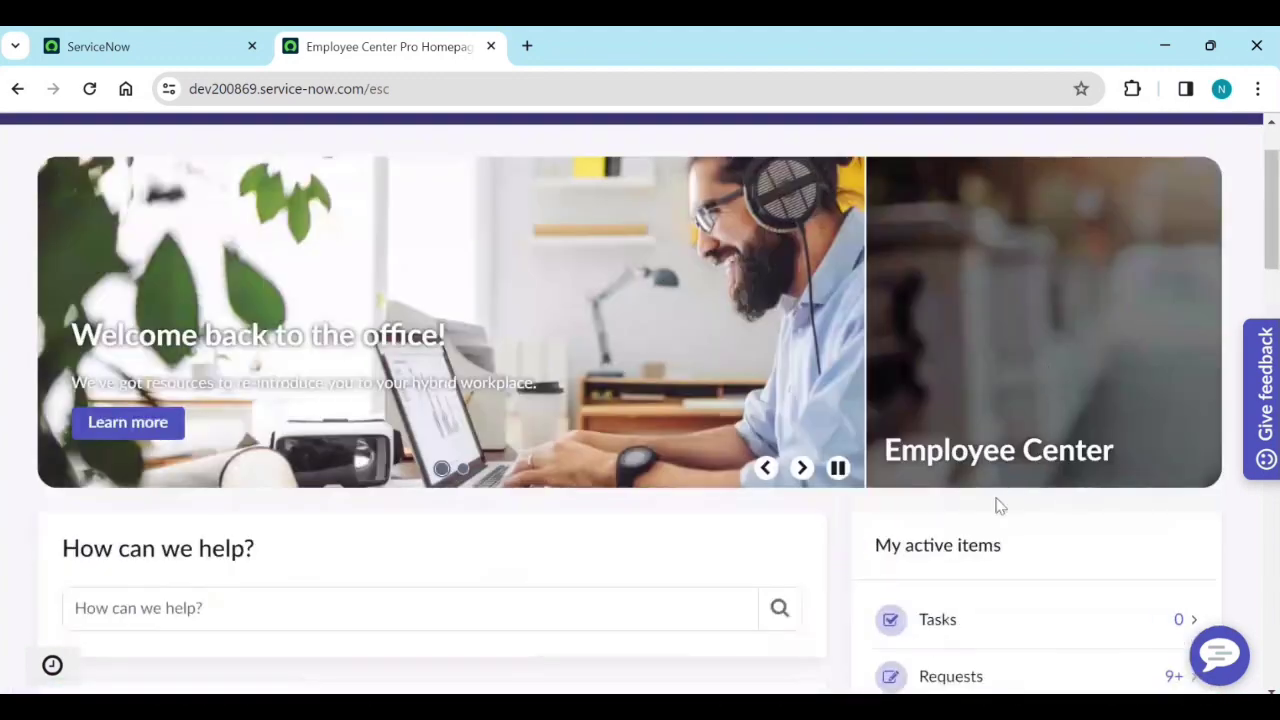
{"action": "scroll", "coordinate": [1000, 505], "scroll_direction": "down", "scroll_amount": 2}
{"action": "scroll", "coordinate": [999, 505], "scroll_direction": "down", "scroll_amount": 3}
{"action": "scroll", "coordinate": [1023, 471], "scroll_direction": "down", "scroll_amount": 2}
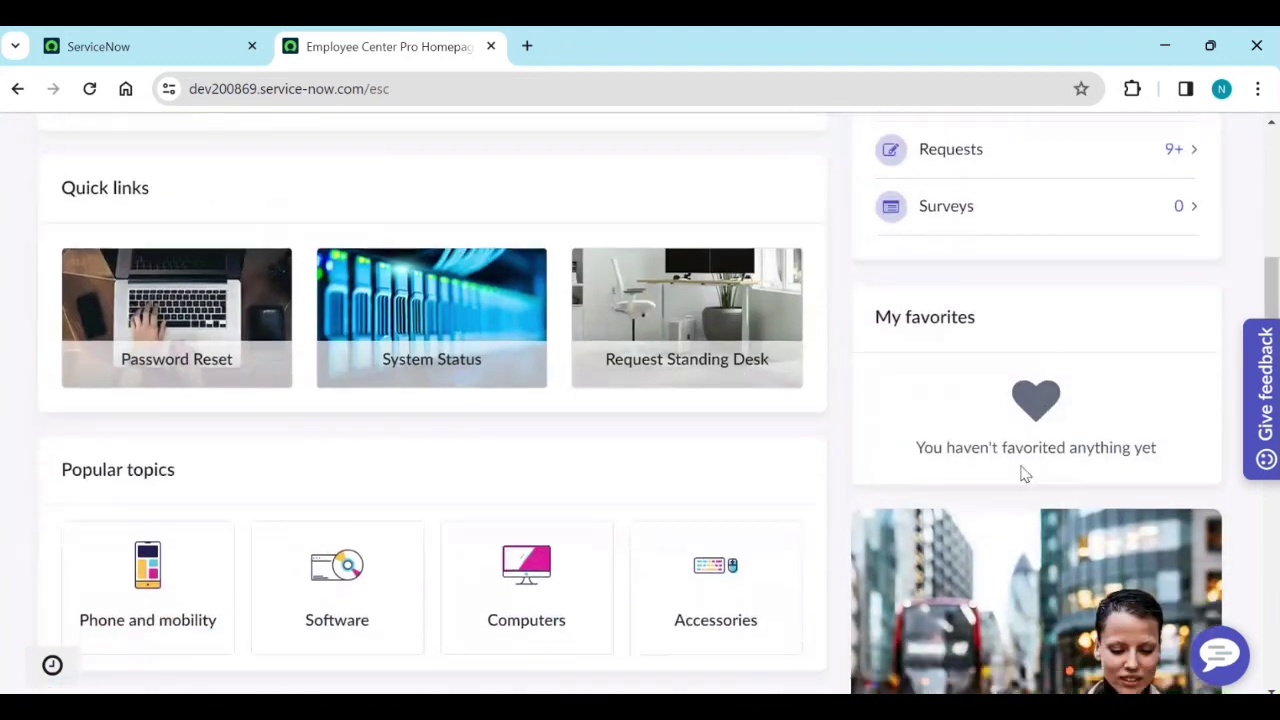
{"action": "scroll", "coordinate": [1020, 468], "scroll_direction": "down", "scroll_amount": 3}
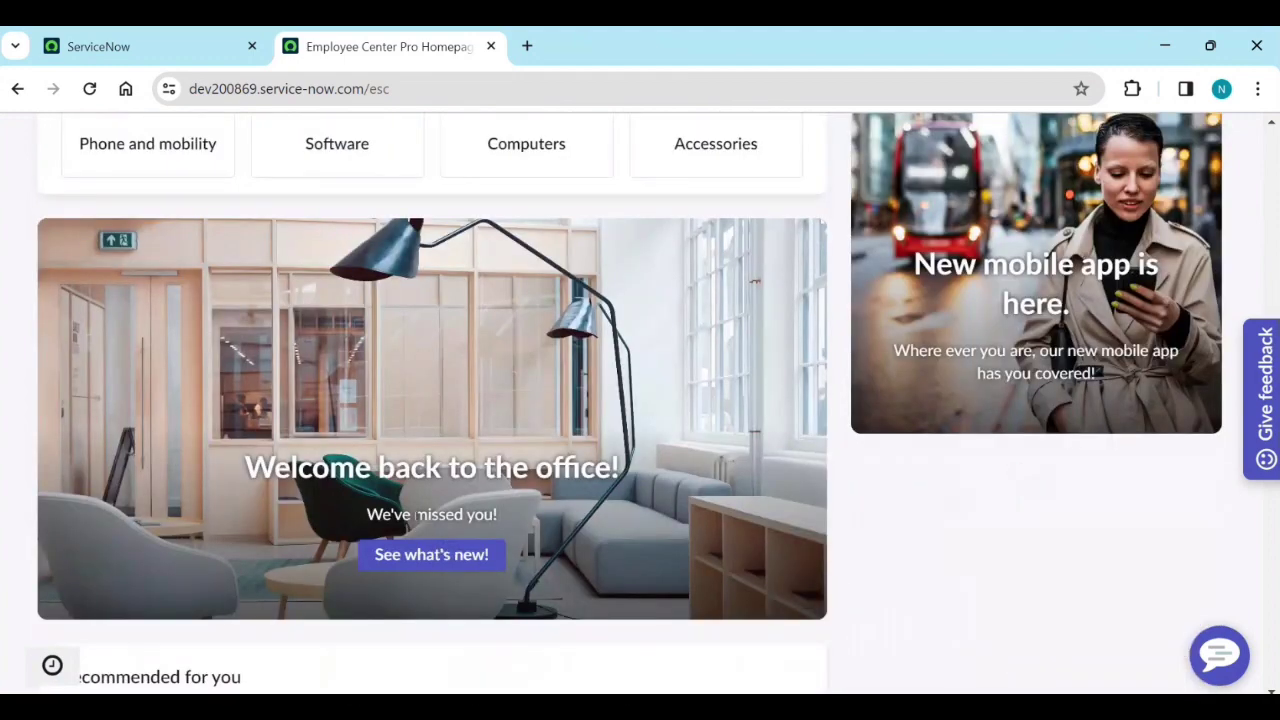
{"action": "scroll", "coordinate": [383, 519], "scroll_direction": "down", "scroll_amount": 4}
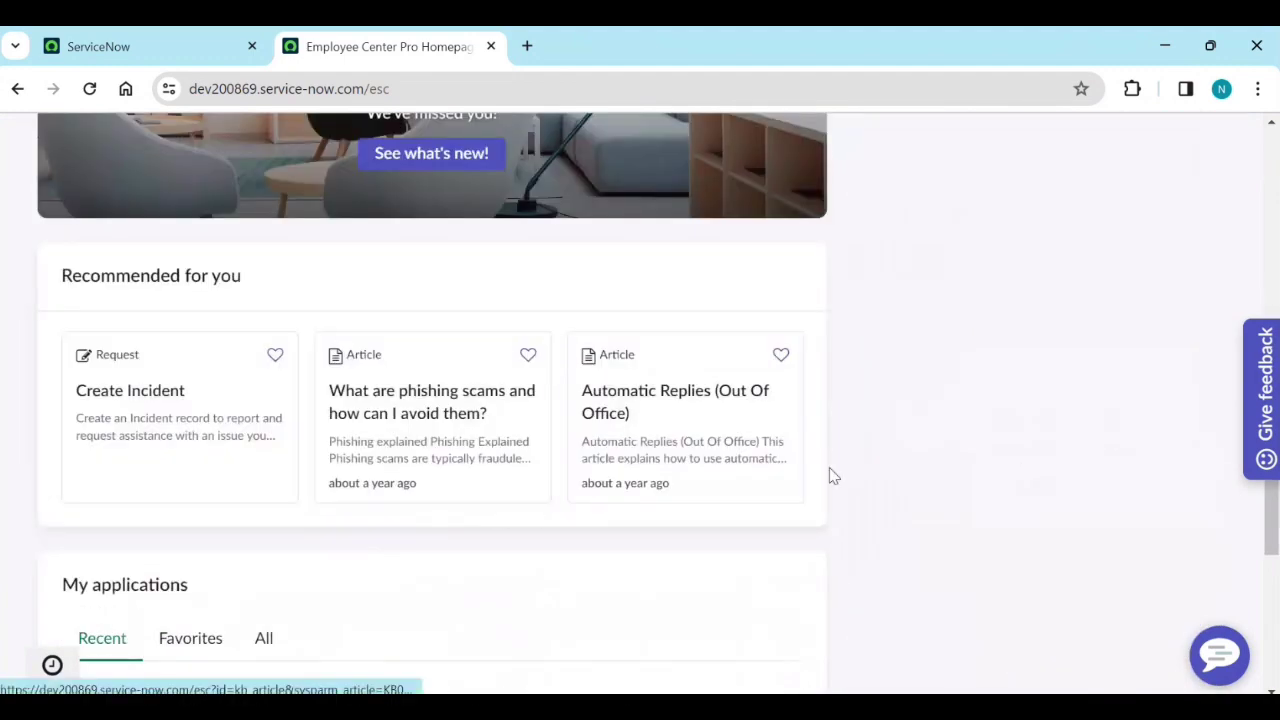
{"action": "scroll", "coordinate": [990, 438], "scroll_direction": "up", "scroll_amount": 1}
{"action": "scroll", "coordinate": [990, 438], "scroll_direction": "up", "scroll_amount": 8}
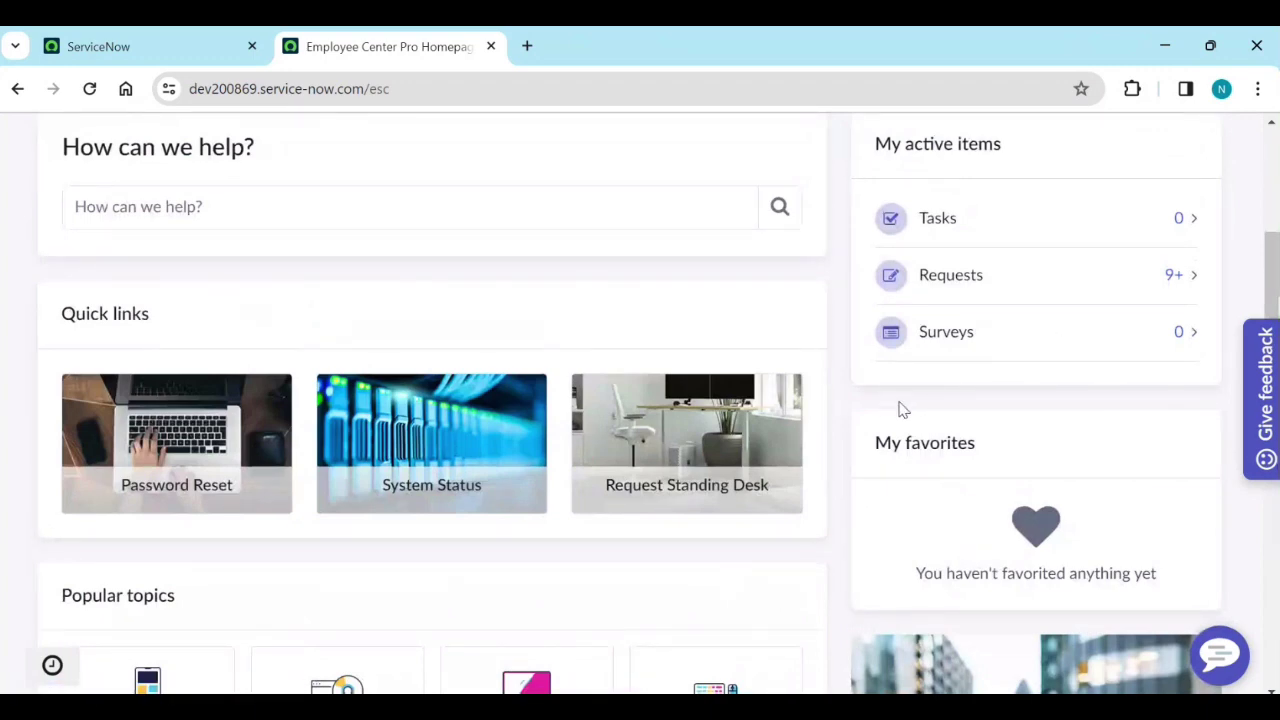
Switch to Notepad and list Banner, Calendar and event on separate lines with blank lines between them
{"action": "key", "text": "alt+Tab"}
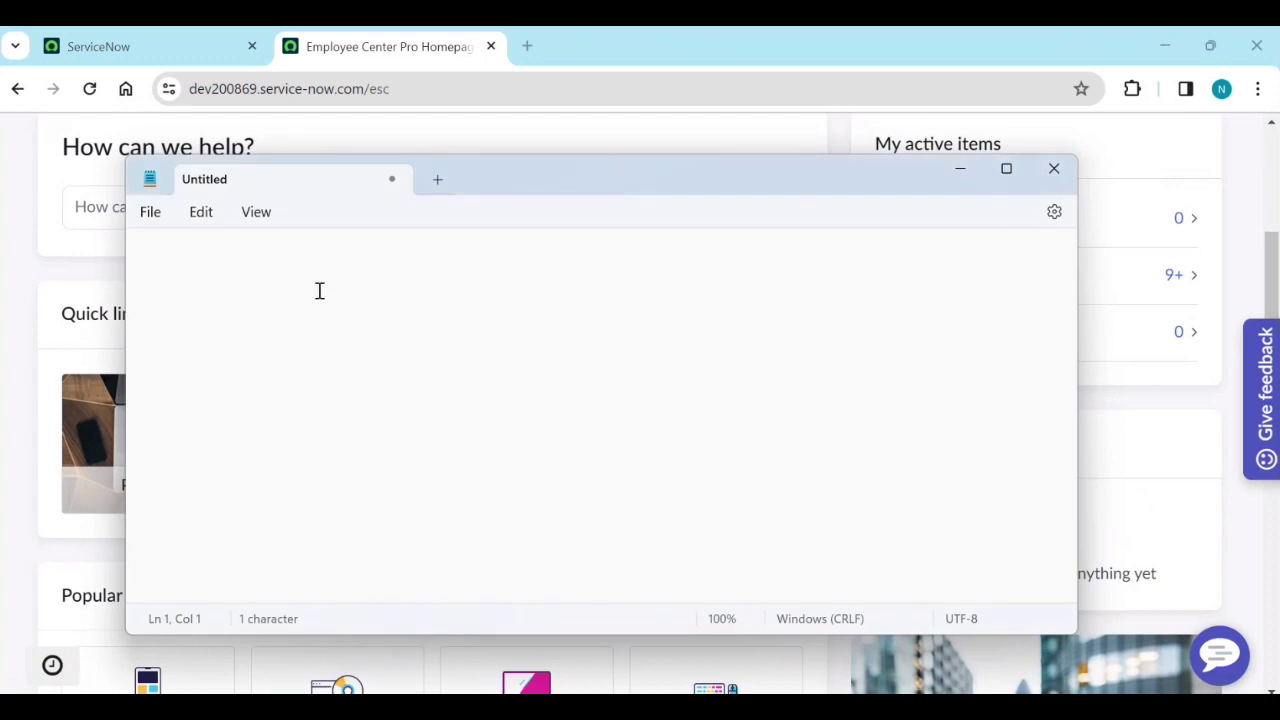
{"action": "type", "text": "Banner"}
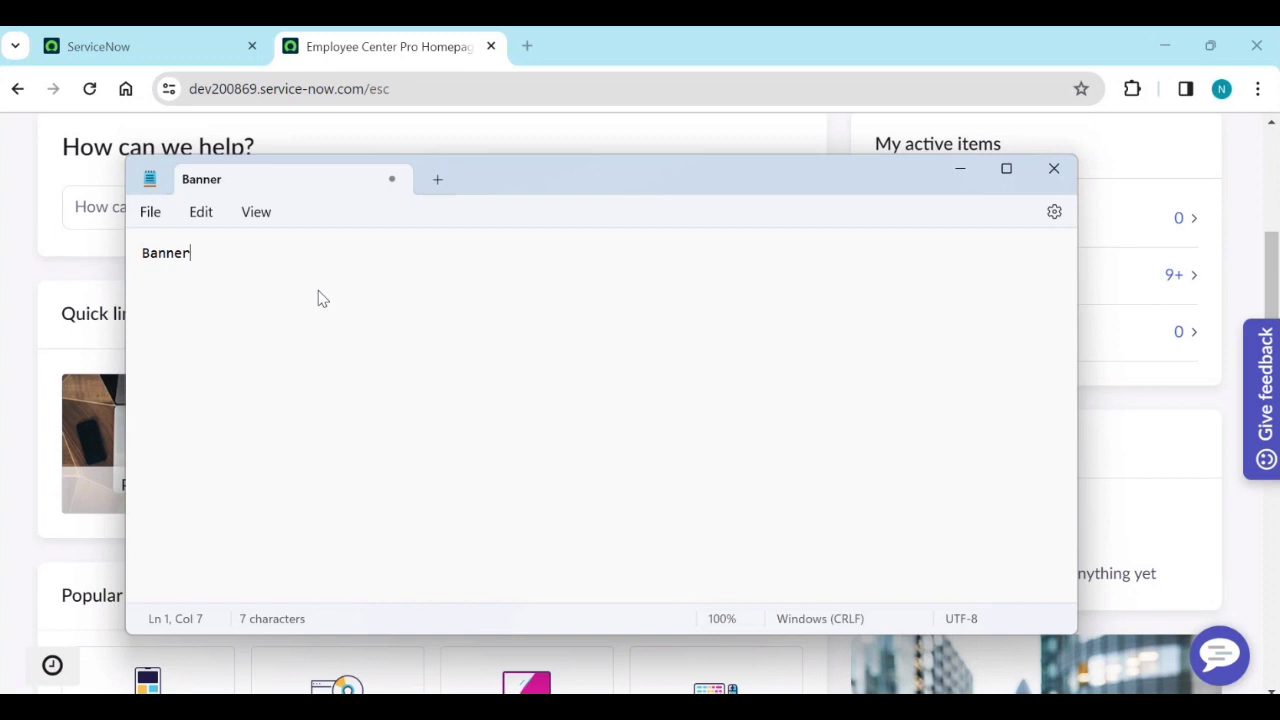
{"action": "key", "text": "Return"}
{"action": "key", "text": "Return"}
{"action": "type", "text": "Cal"}
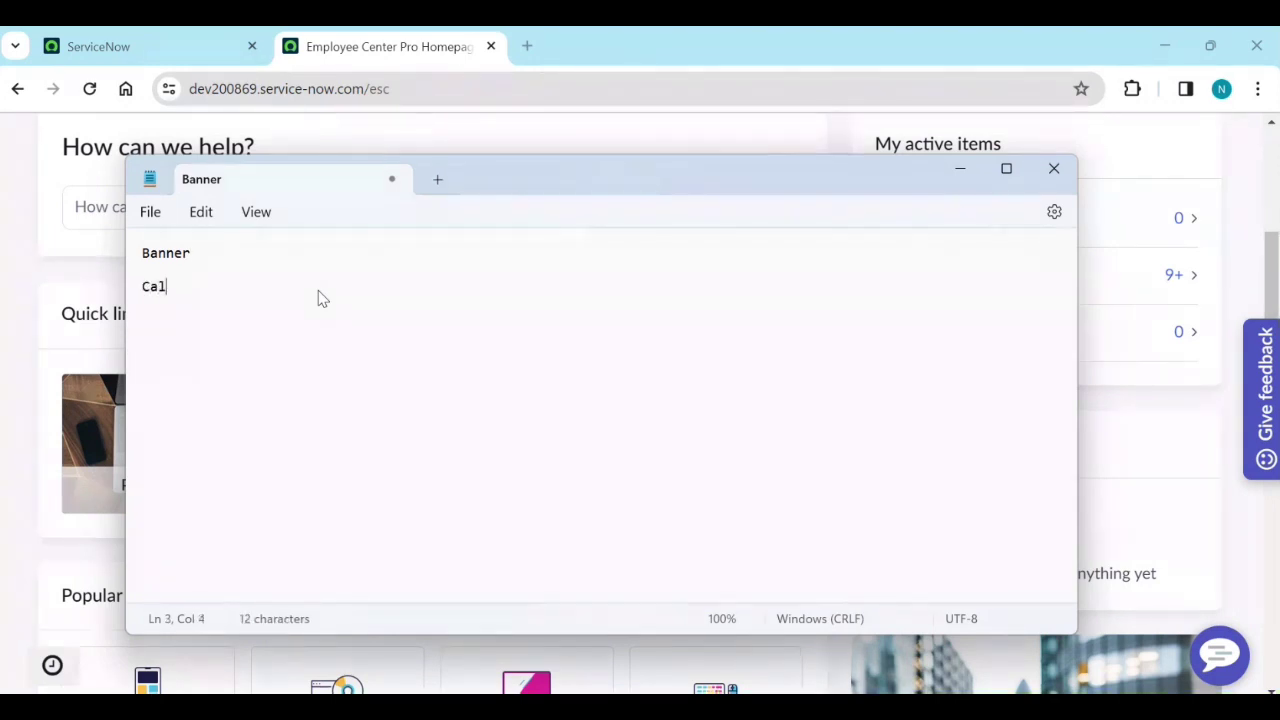
{"action": "type", "text": "endar"}
{"action": "key", "text": "Return"}
{"action": "key", "text": "Return"}
{"action": "type", "text": "event"}
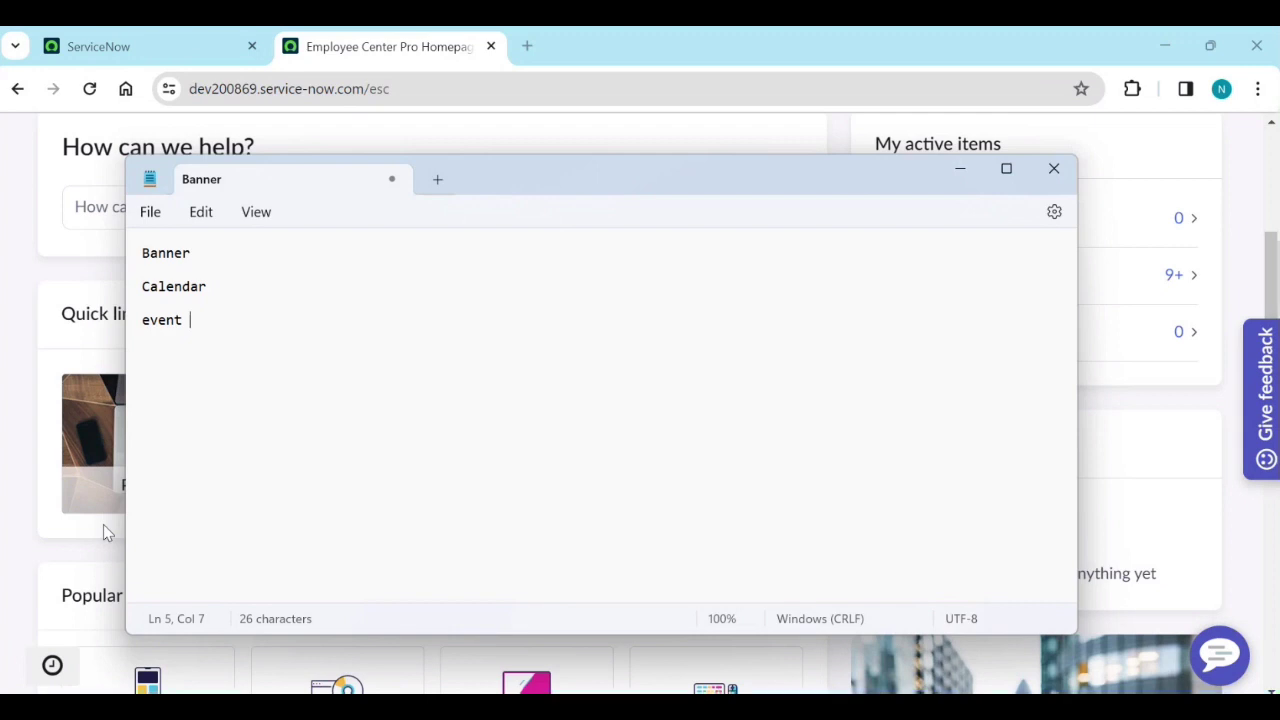
Add "image based link" and "rich text" as further entries in the Notepad list
{"action": "key", "text": "Return"}
{"action": "key", "text": "Return"}
{"action": "type", "text": "image based link"}
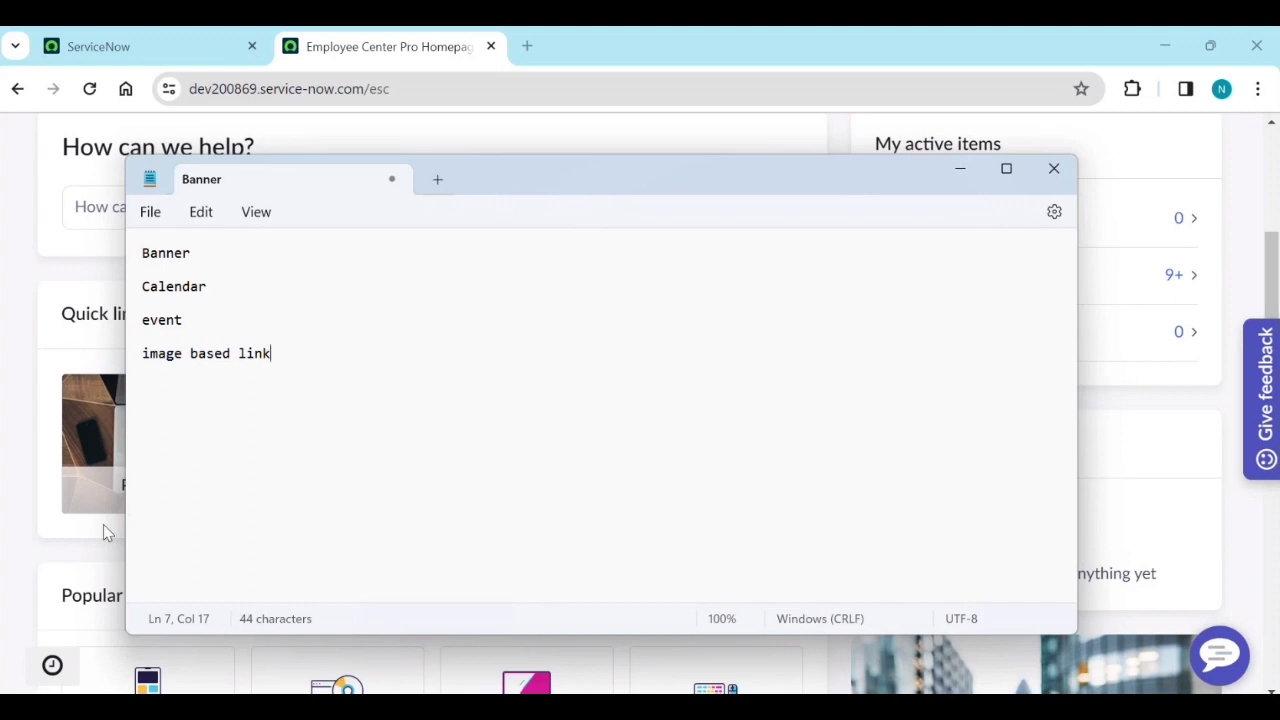
{"action": "key", "text": "Return"}
{"action": "key", "text": "Return"}
{"action": "type", "text": "rich text"}
Complete the Notepad list with the entries URL and Video, and minimize the note window
{"action": "key", "text": "Return"}
{"action": "key", "text": "Return"}
{"action": "key", "text": "Return"}
{"action": "type", "text": "URL"}
{"action": "key", "text": "Return"}
{"action": "key", "text": "Return"}
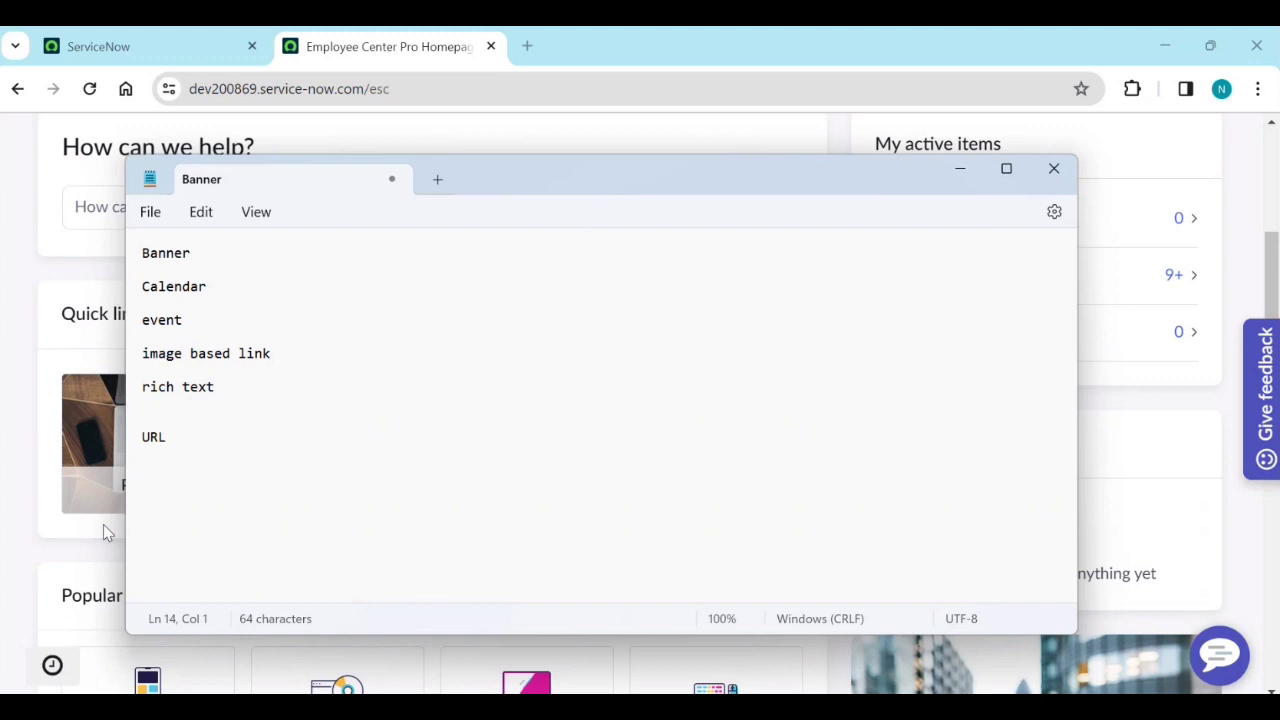
{"action": "key", "text": "Return"}
{"action": "type", "text": "Video"}
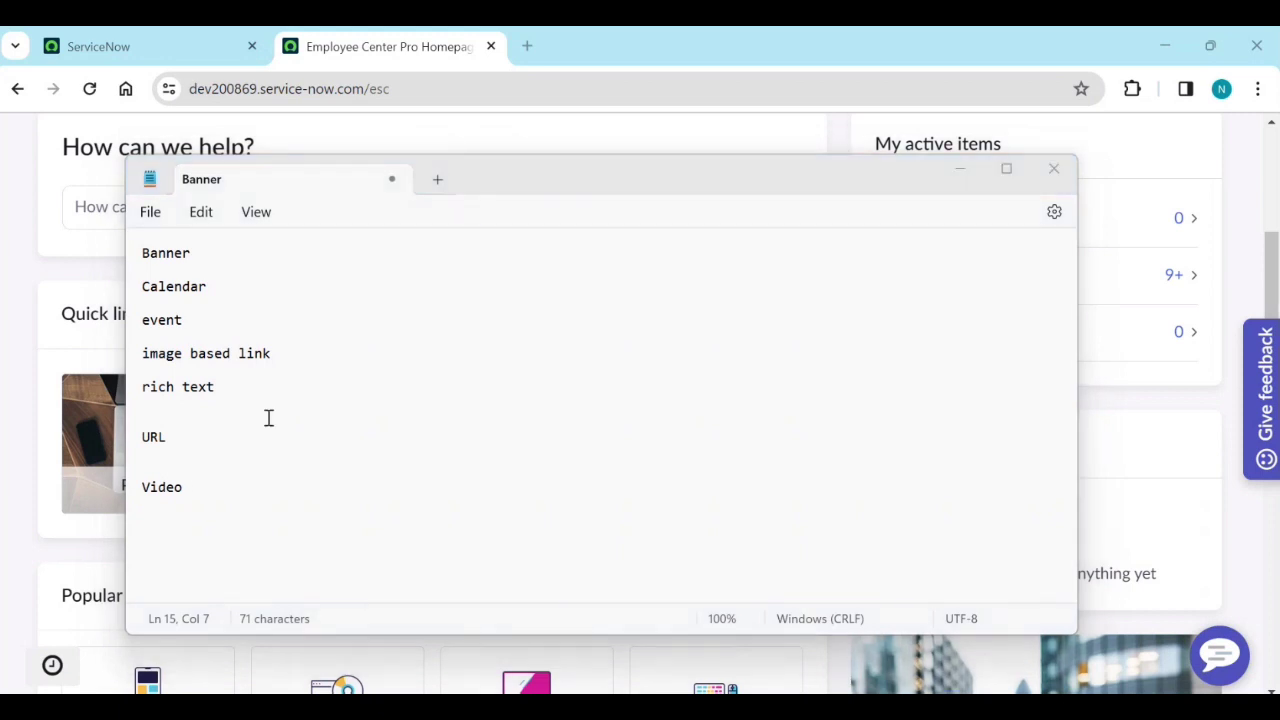
{"action": "left_click", "coordinate": [946, 174]}
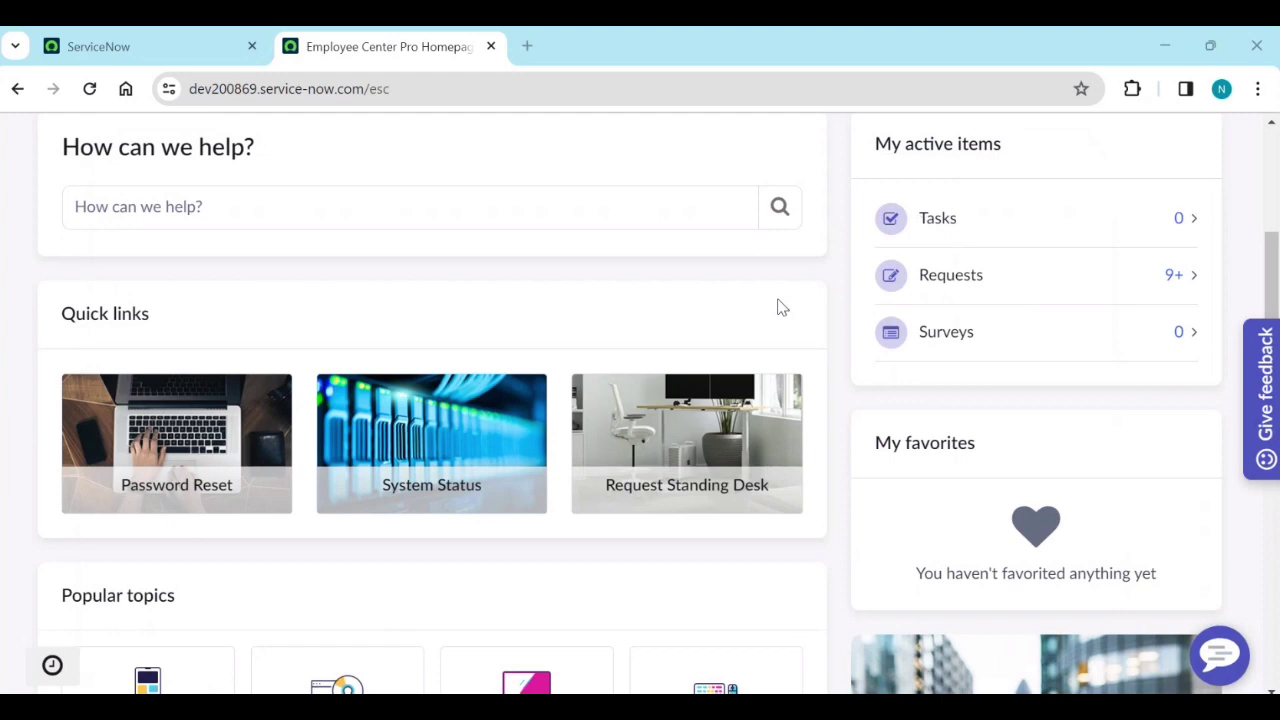
Review where the listed content types appear on the Employee Center homepage, from the banner carousel to the recommended items
{"action": "scroll", "coordinate": [771, 515], "scroll_direction": "up", "scroll_amount": 5}
{"action": "scroll", "coordinate": [780, 476], "scroll_direction": "down", "scroll_amount": 4}
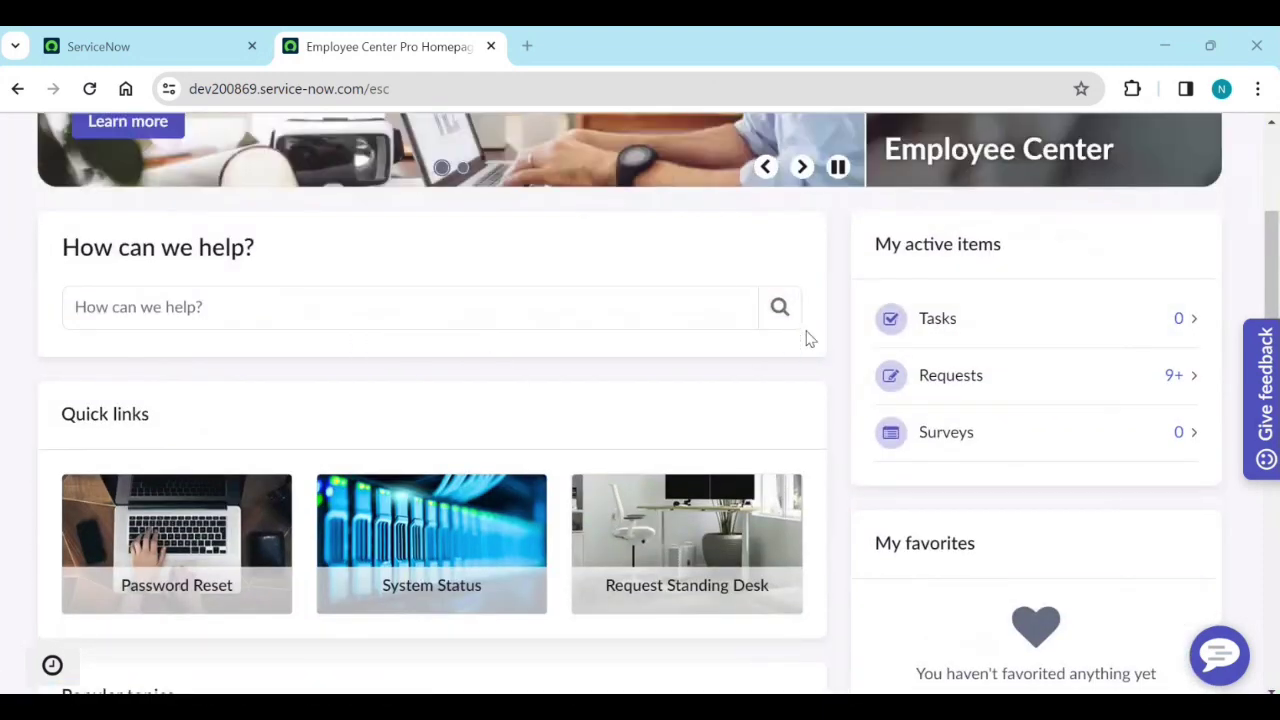
{"action": "scroll", "coordinate": [849, 364], "scroll_direction": "up", "scroll_amount": 4}
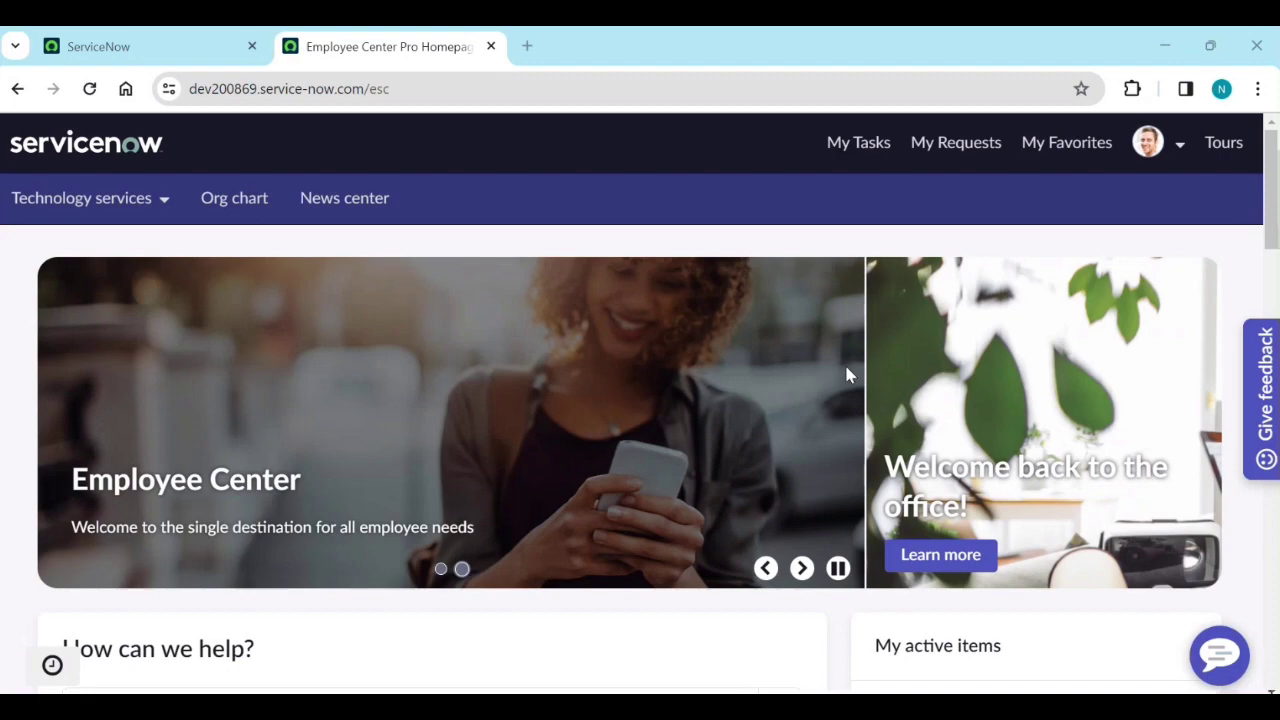
{"action": "scroll", "coordinate": [847, 367], "scroll_direction": "down", "scroll_amount": 4}
{"action": "scroll", "coordinate": [847, 377], "scroll_direction": "down", "scroll_amount": 2}
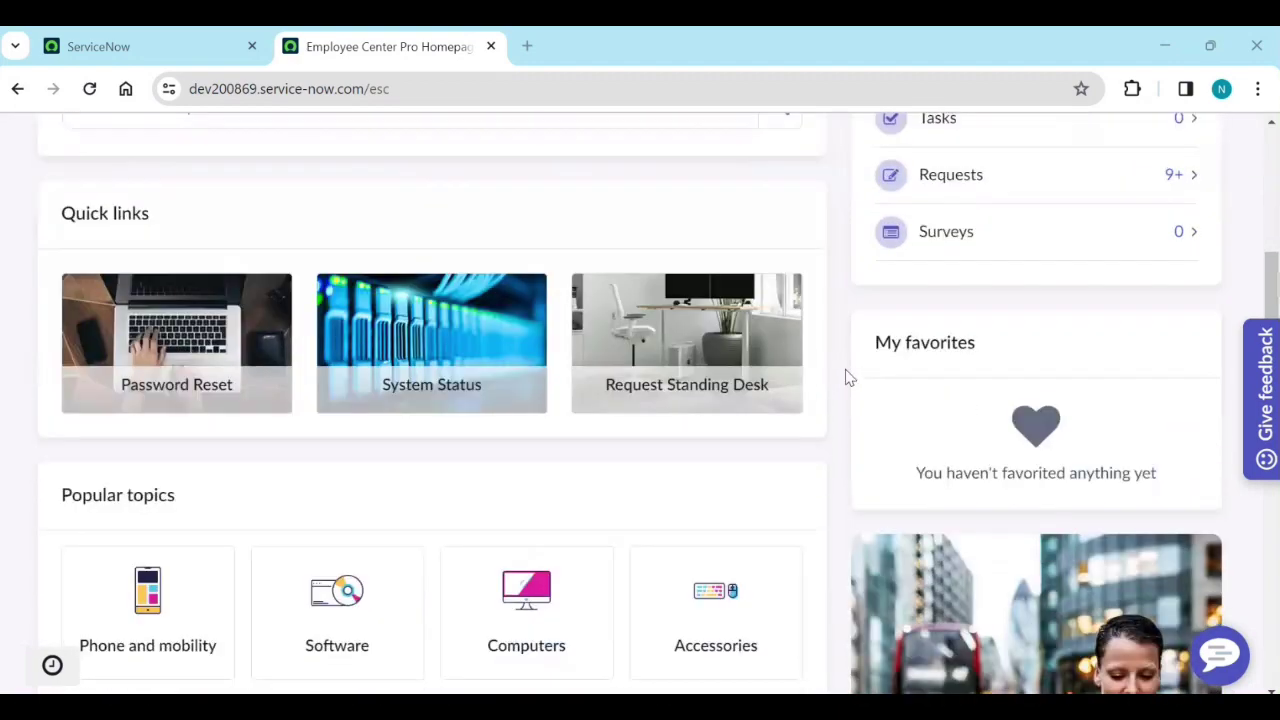
{"action": "scroll", "coordinate": [847, 377], "scroll_direction": "down", "scroll_amount": 7}
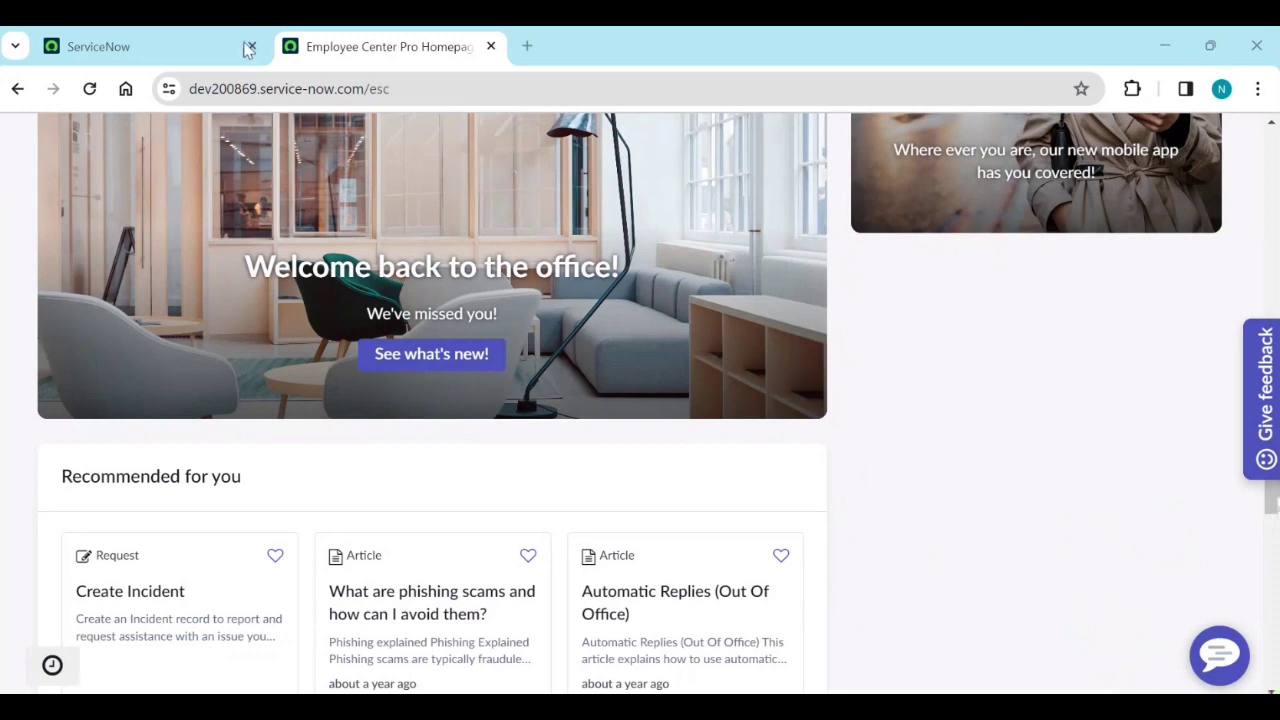
Return to the ServiceNow admin page, filter the navigator for "user c" and open the User Criteria list under Change administration
{"action": "left_click", "coordinate": [72, 62]}
{"action": "left_click", "coordinate": [210, 148]}
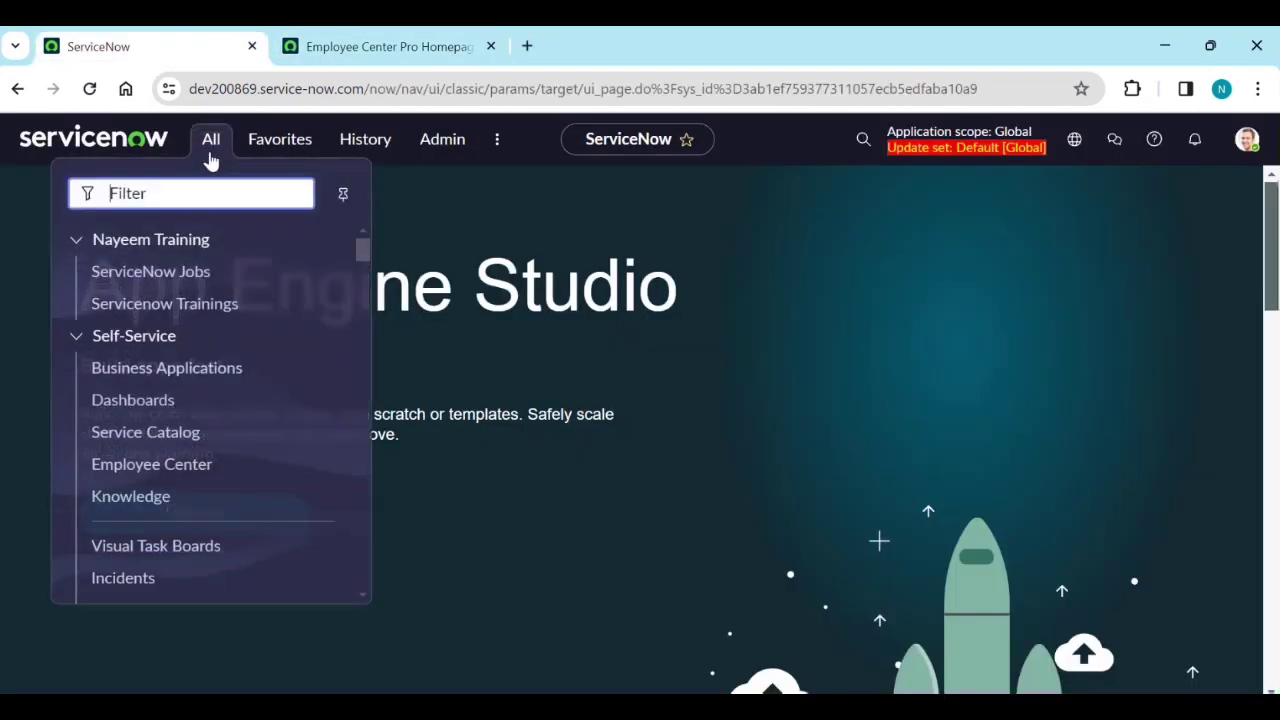
{"action": "type", "text": "user c"}
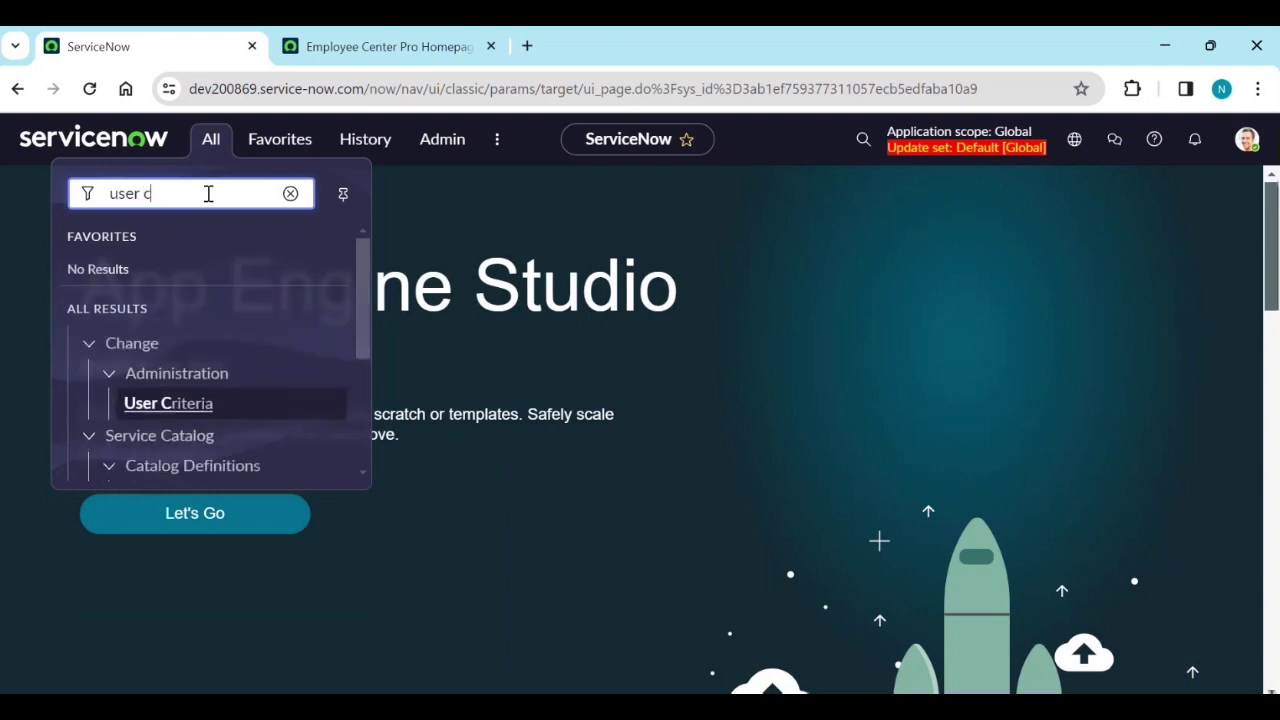
{"action": "left_click", "coordinate": [200, 410]}
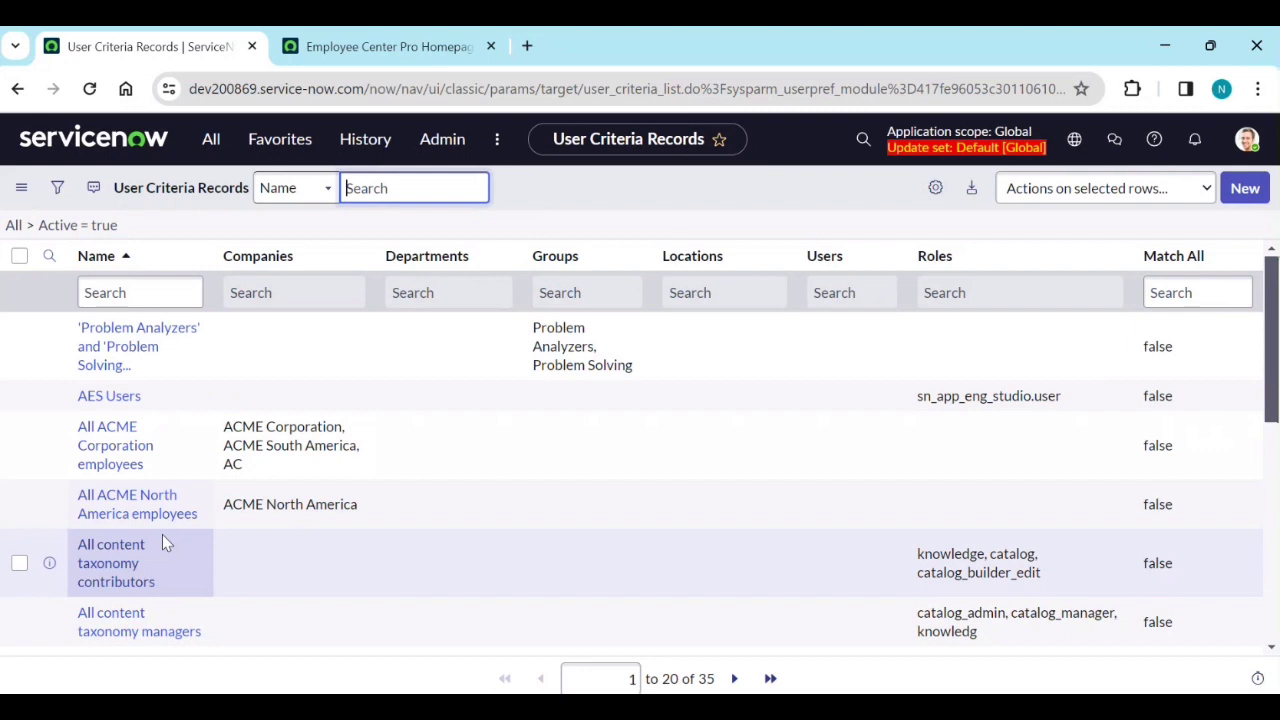
Open the ITIL non-admin user criteria record and examine its roles and the full advanced script
{"action": "scroll", "coordinate": [162, 534], "scroll_direction": "down", "scroll_amount": 5}
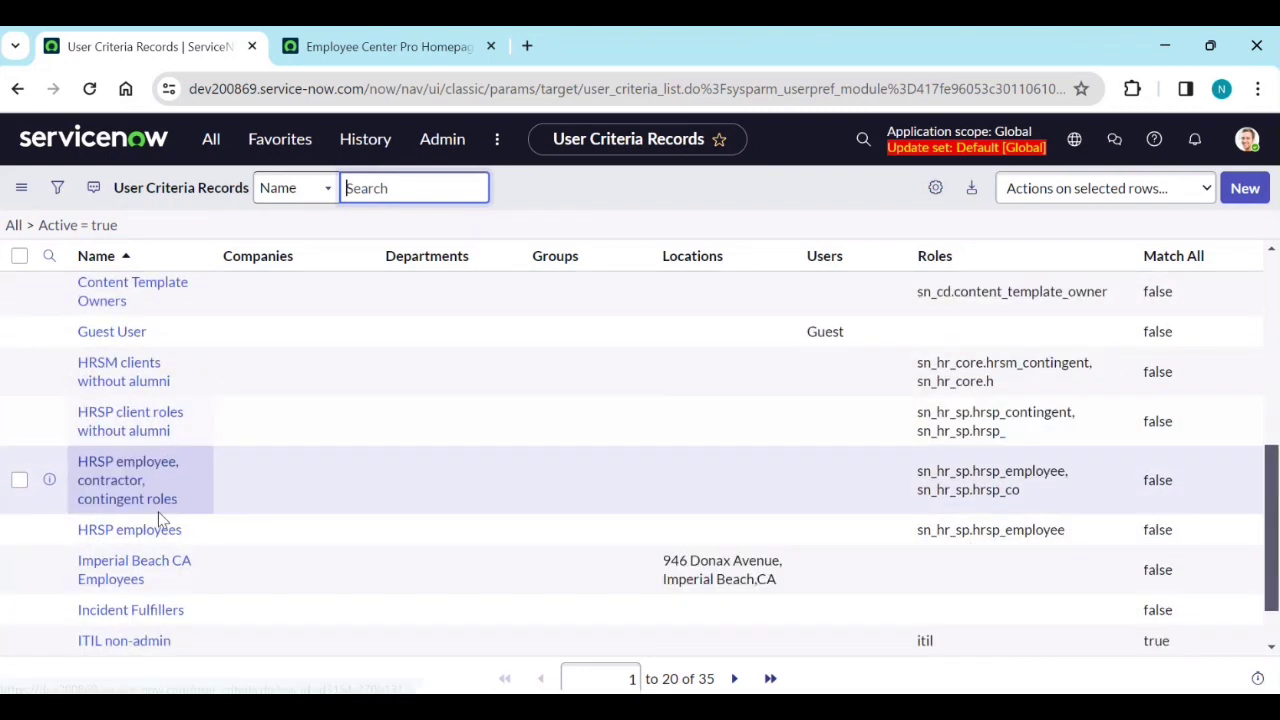
{"action": "scroll", "coordinate": [160, 519], "scroll_direction": "down", "scroll_amount": 1}
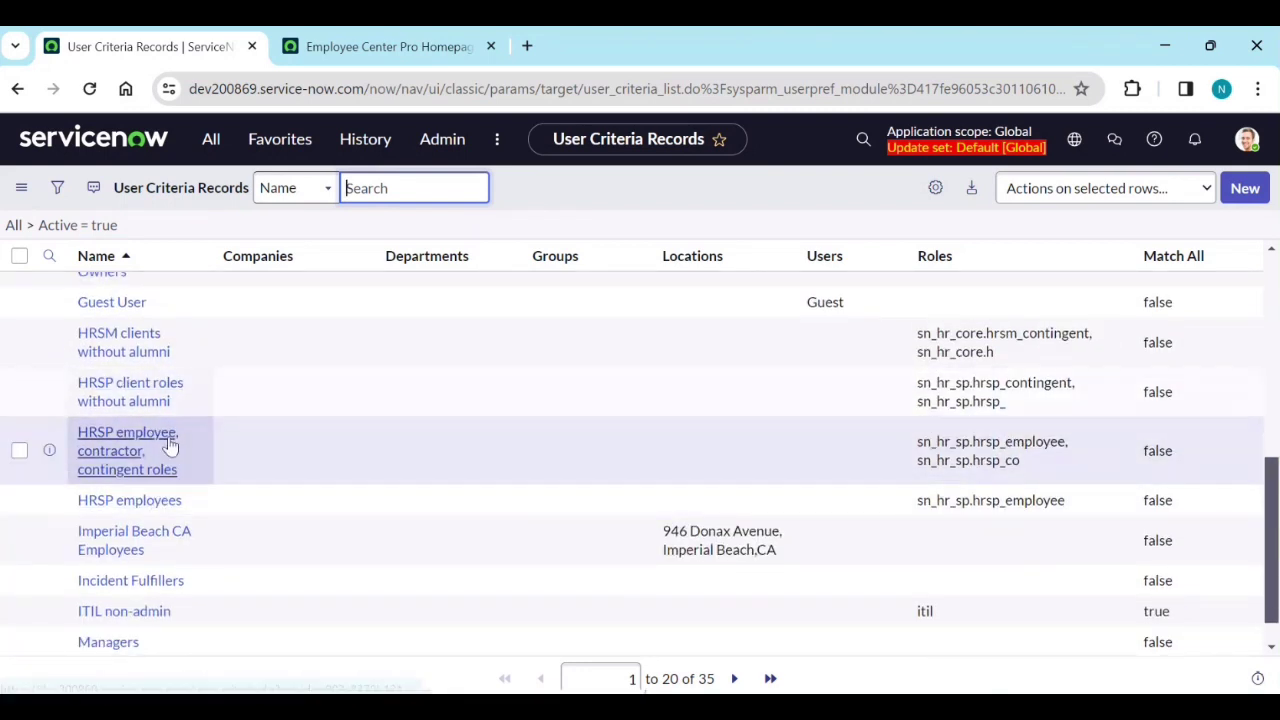
{"action": "left_click", "coordinate": [167, 618]}
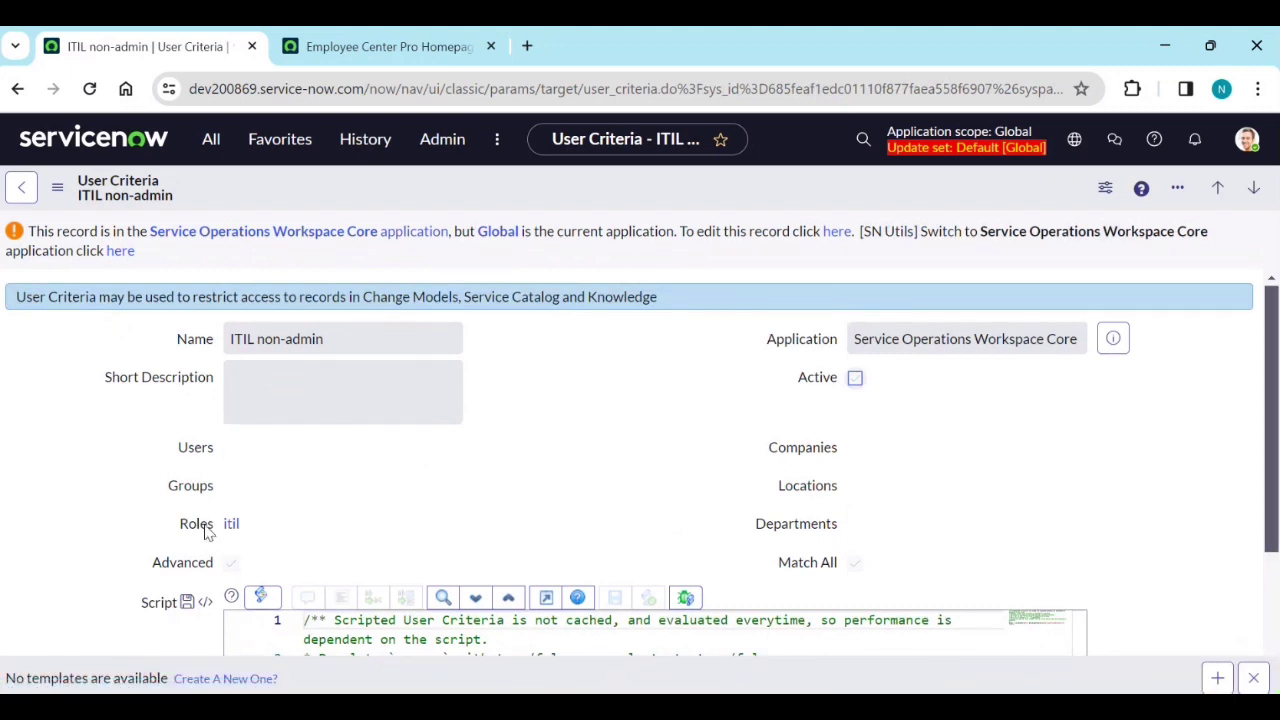
{"action": "scroll", "coordinate": [289, 531], "scroll_direction": "down", "scroll_amount": 2}
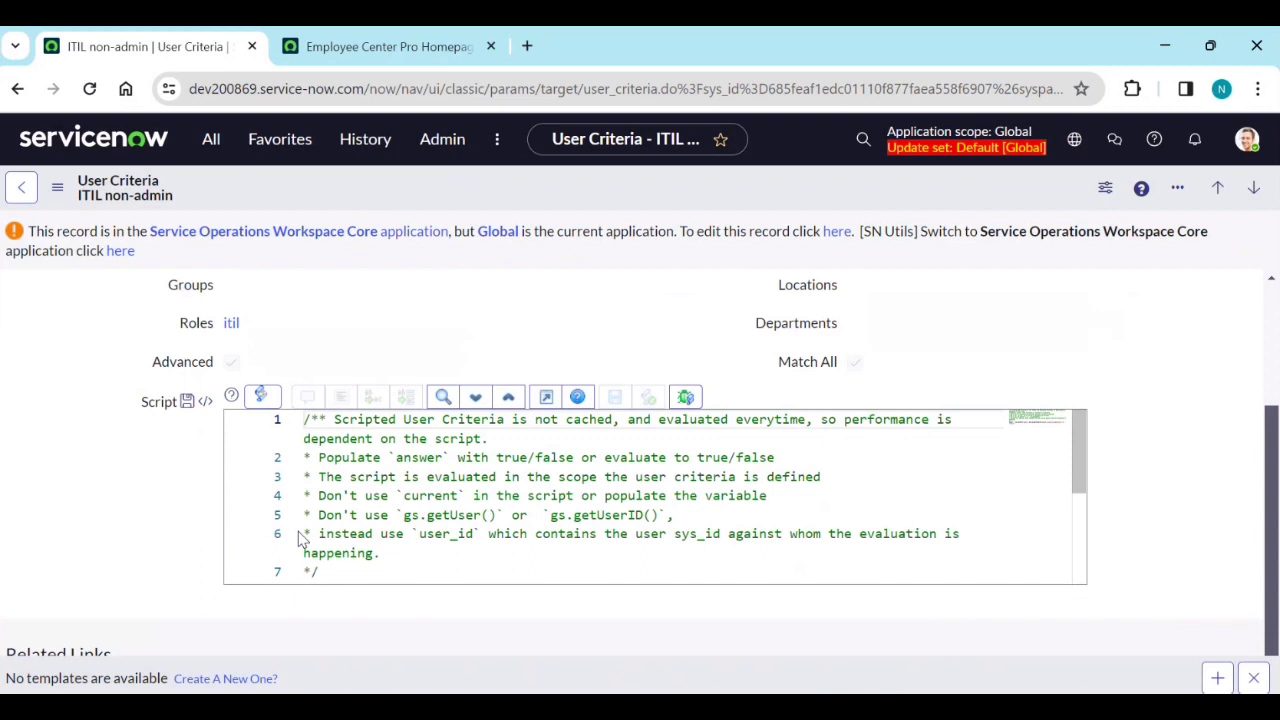
{"action": "scroll", "coordinate": [381, 530], "scroll_direction": "down", "scroll_amount": 3}
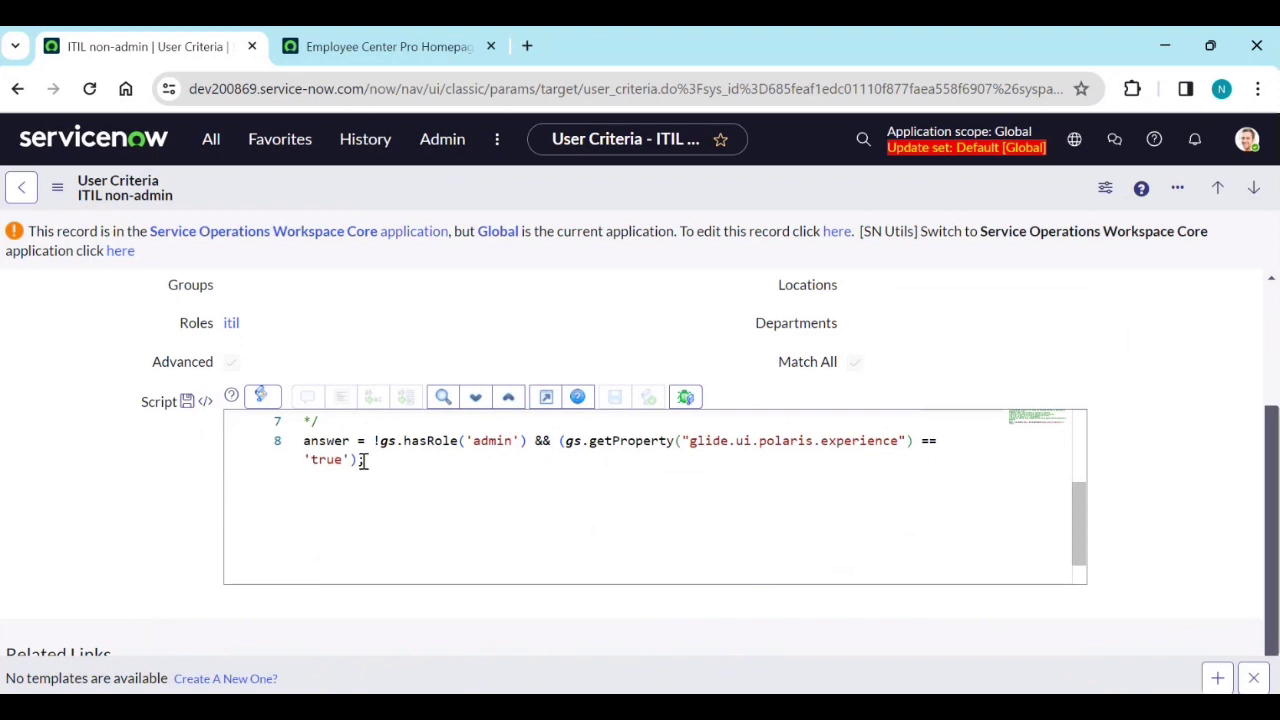
{"action": "scroll", "coordinate": [625, 440], "scroll_direction": "up", "scroll_amount": 3}
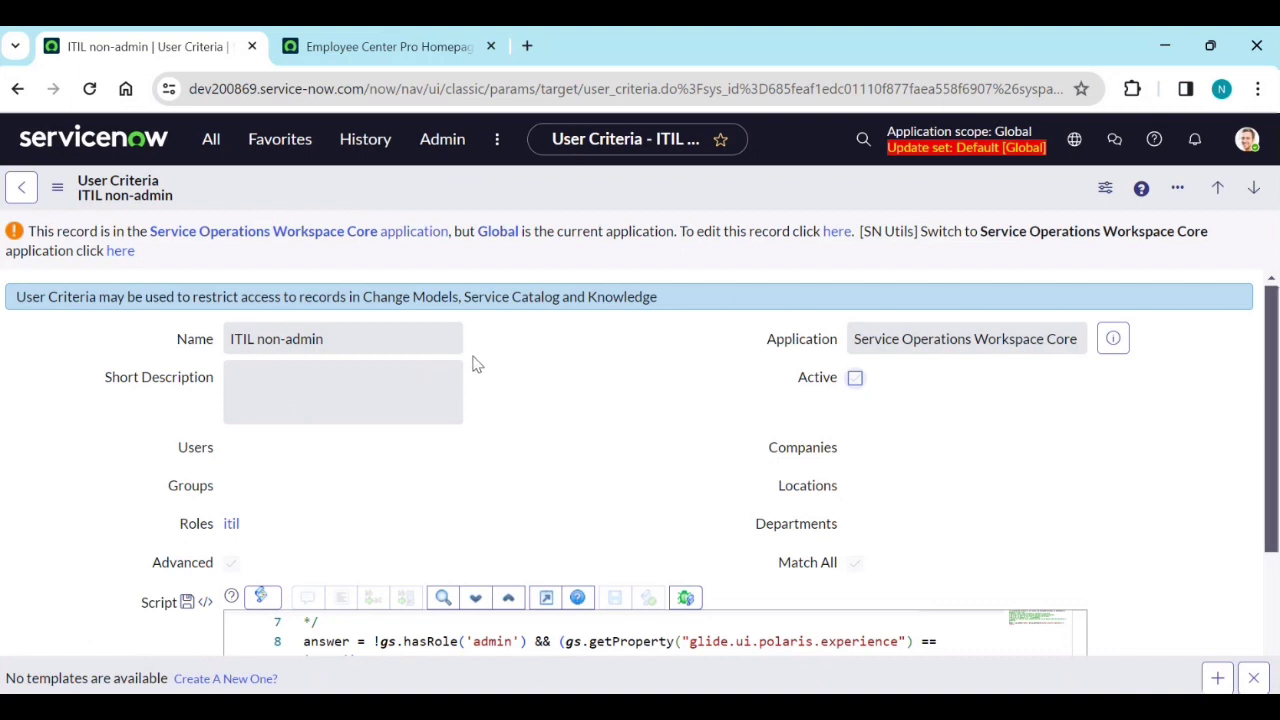
Go back to the User Criteria Records list and open a blank new record form to view its fields
{"action": "left_click", "coordinate": [16, 91]}
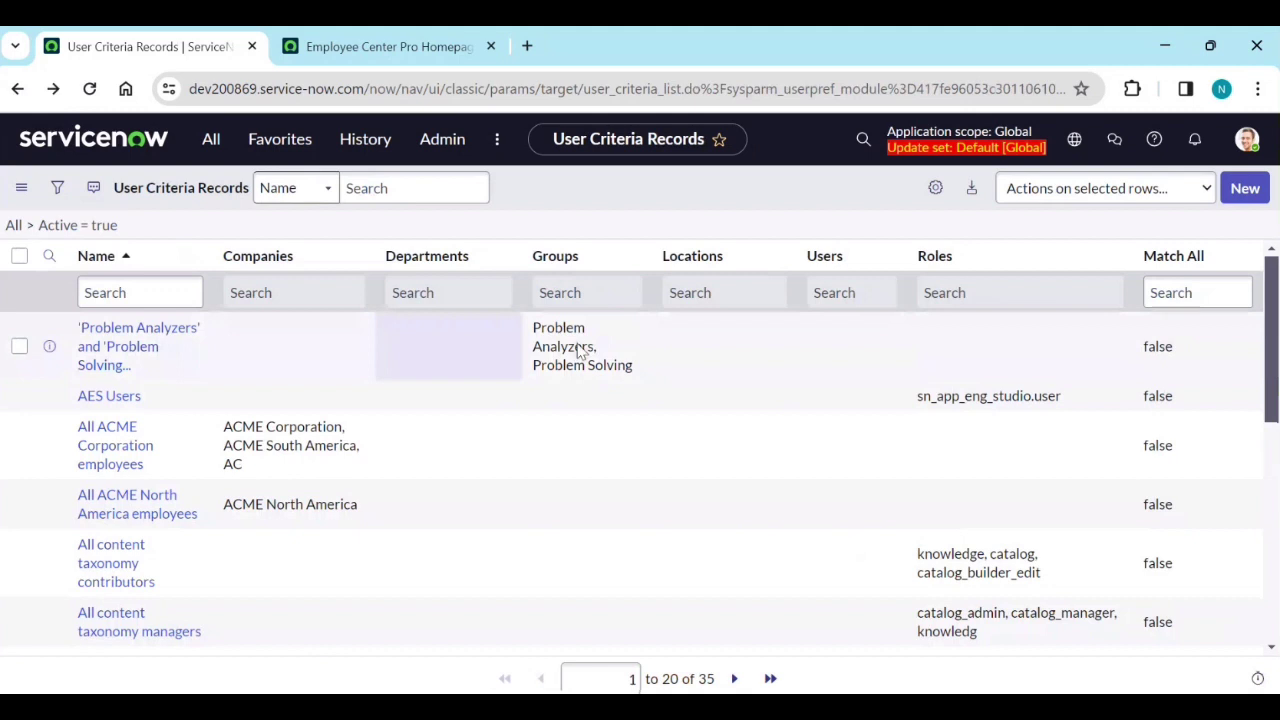
{"action": "left_click", "coordinate": [1248, 192]}
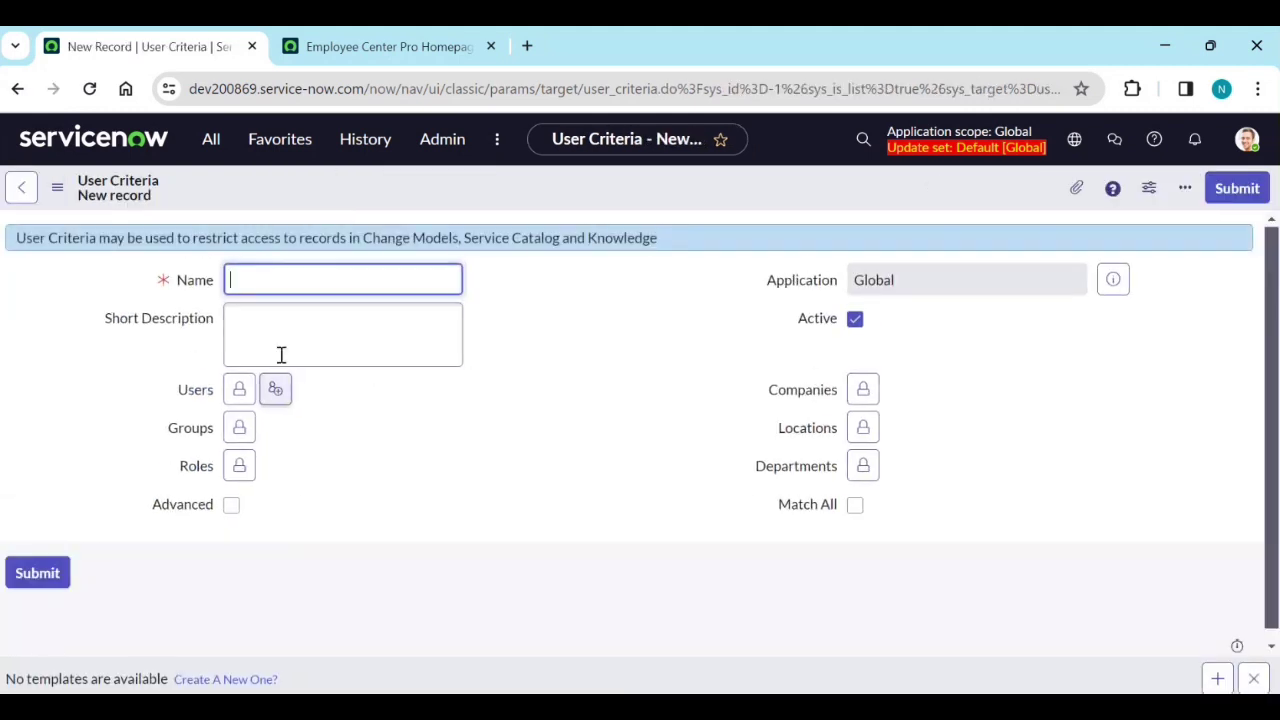
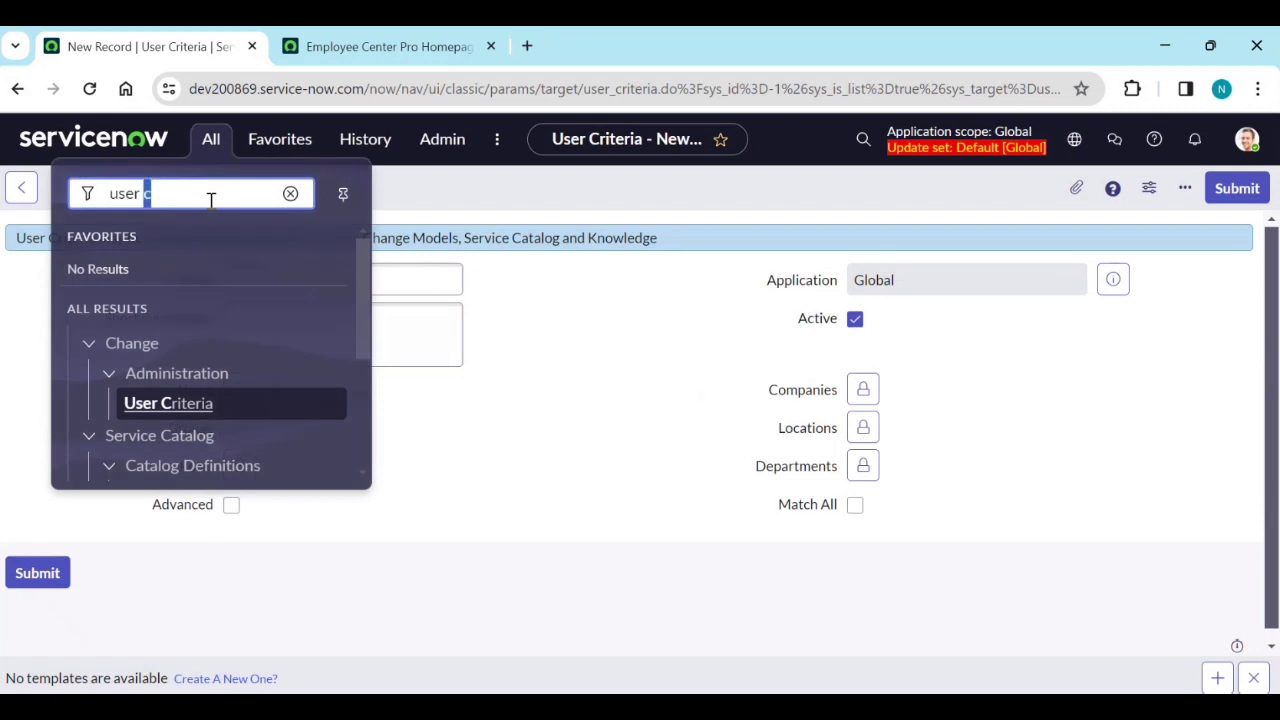
Filter the navigator for "Hr Cr" and open the HR Criteria list under HR Administration
{"action": "type", "text": "Hr C"}
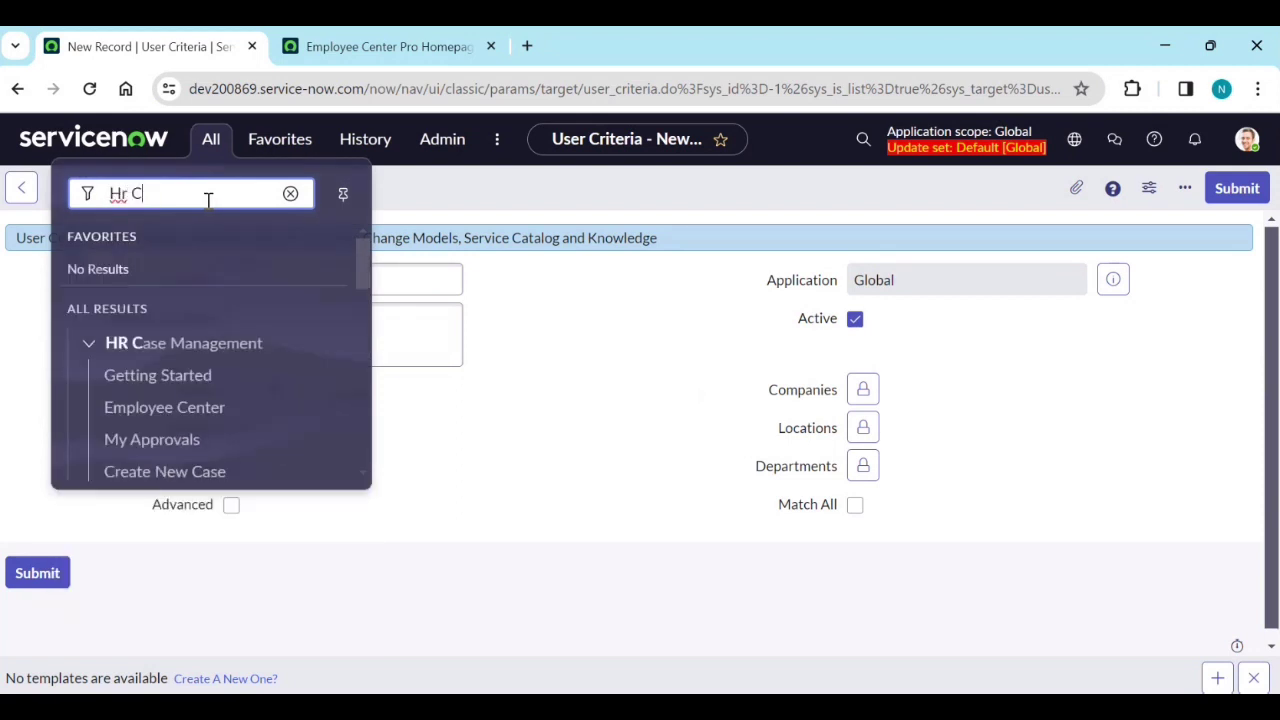
{"action": "type", "text": "r"}
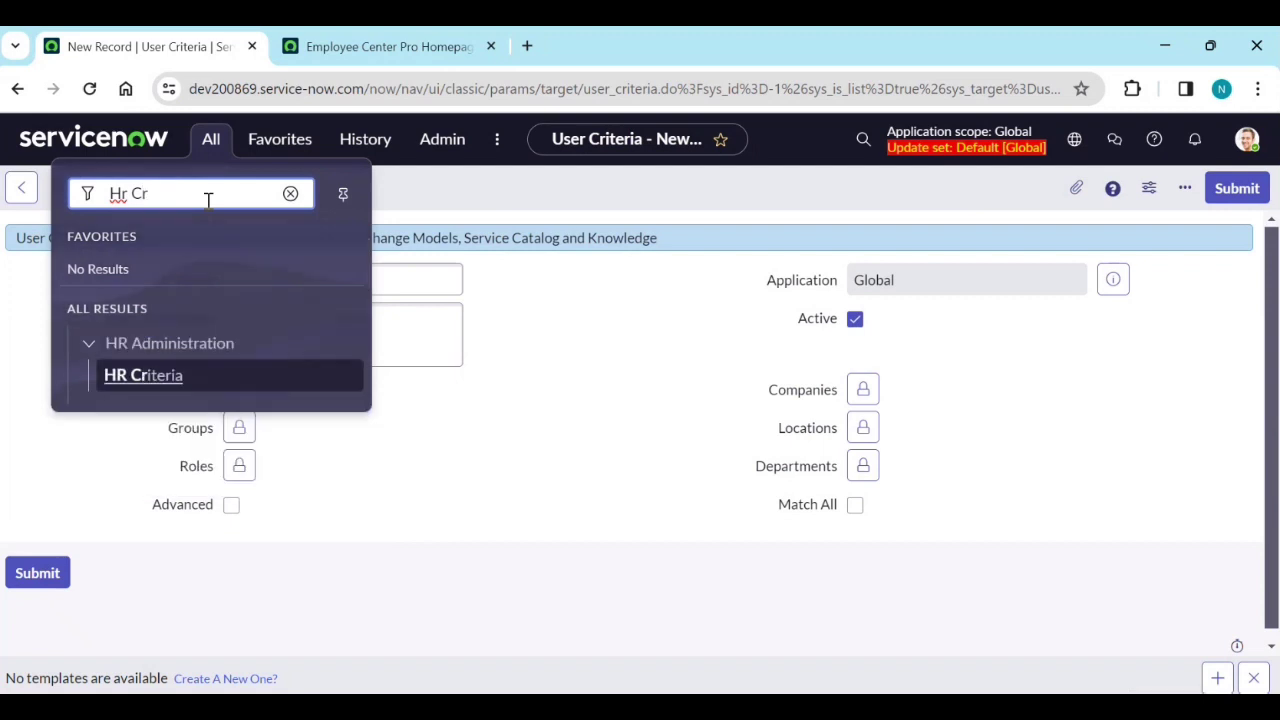
{"action": "left_click", "coordinate": [143, 380]}
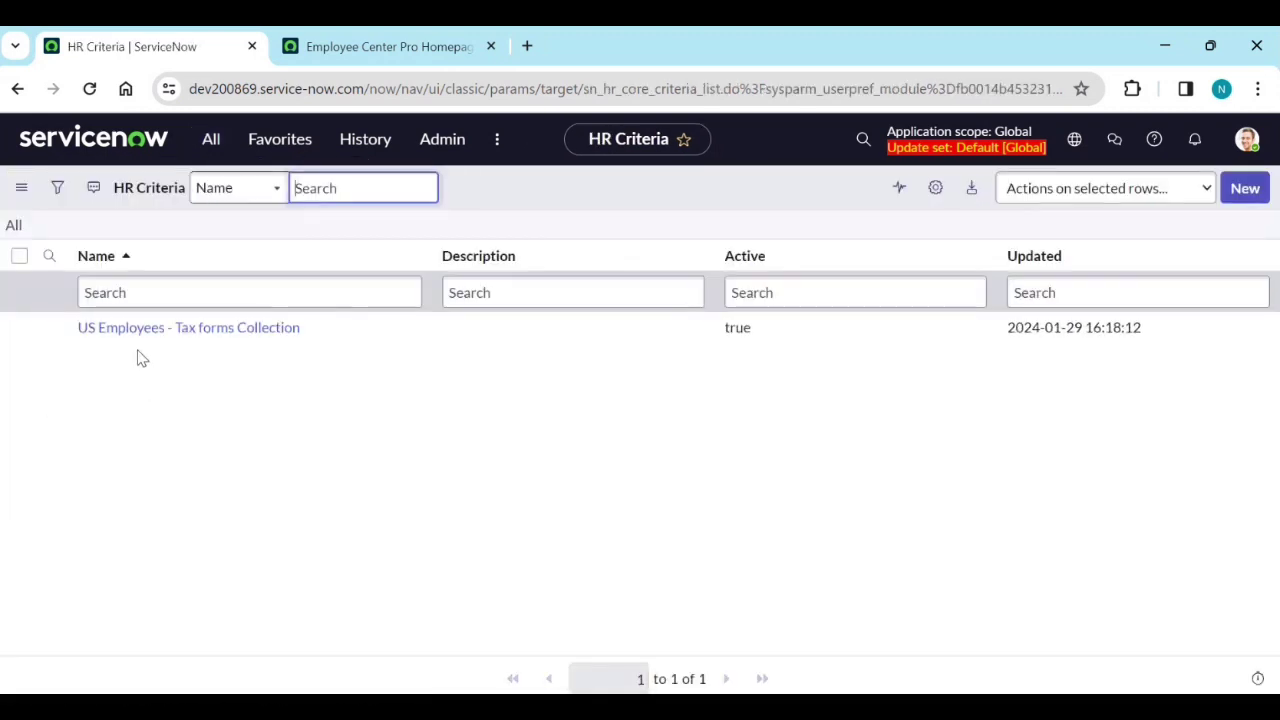
View the US Employees - Tax forms Collection record and a blank new HR criteria form, returning to the list
{"action": "left_click", "coordinate": [130, 330]}
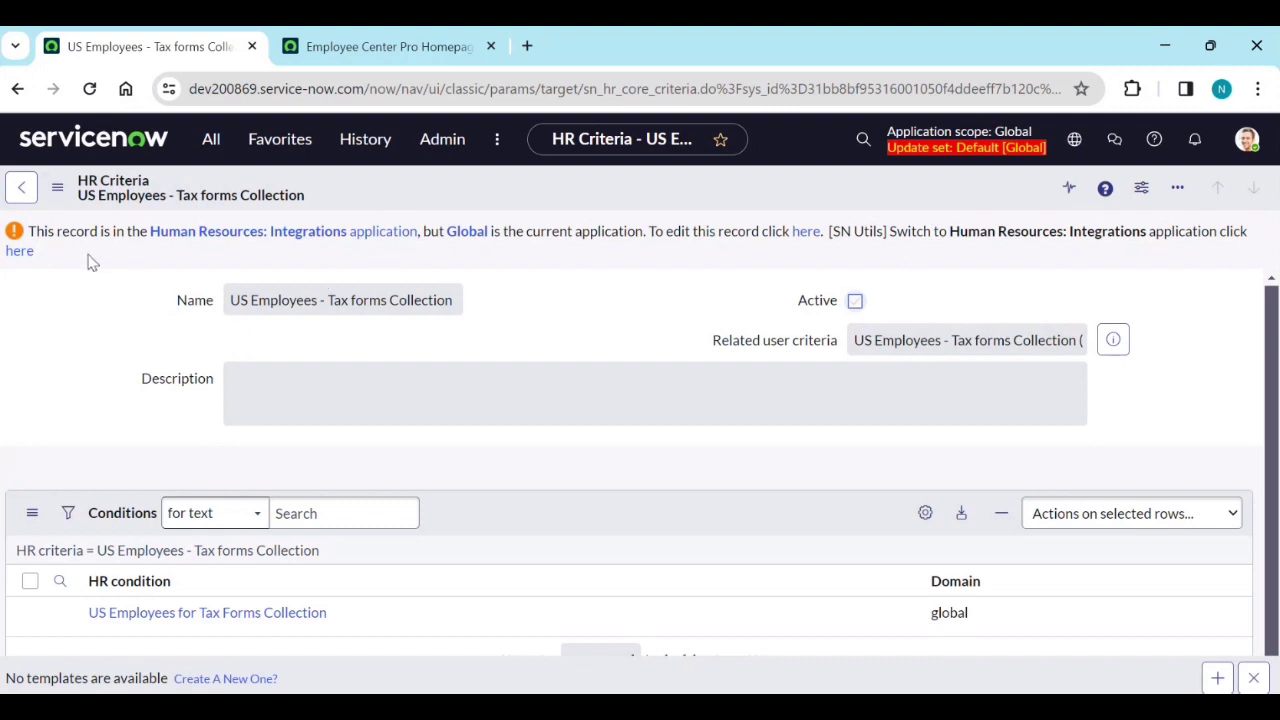
{"action": "left_click", "coordinate": [17, 88]}
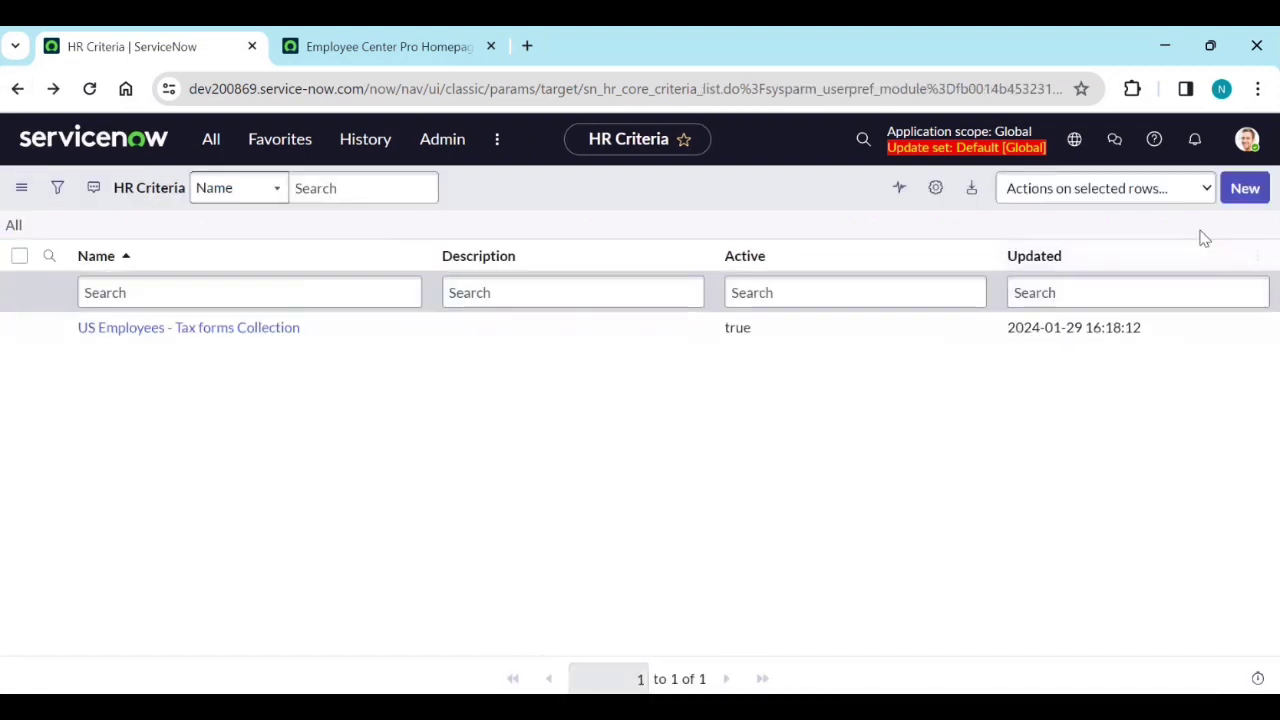
{"action": "left_click", "coordinate": [1243, 188]}
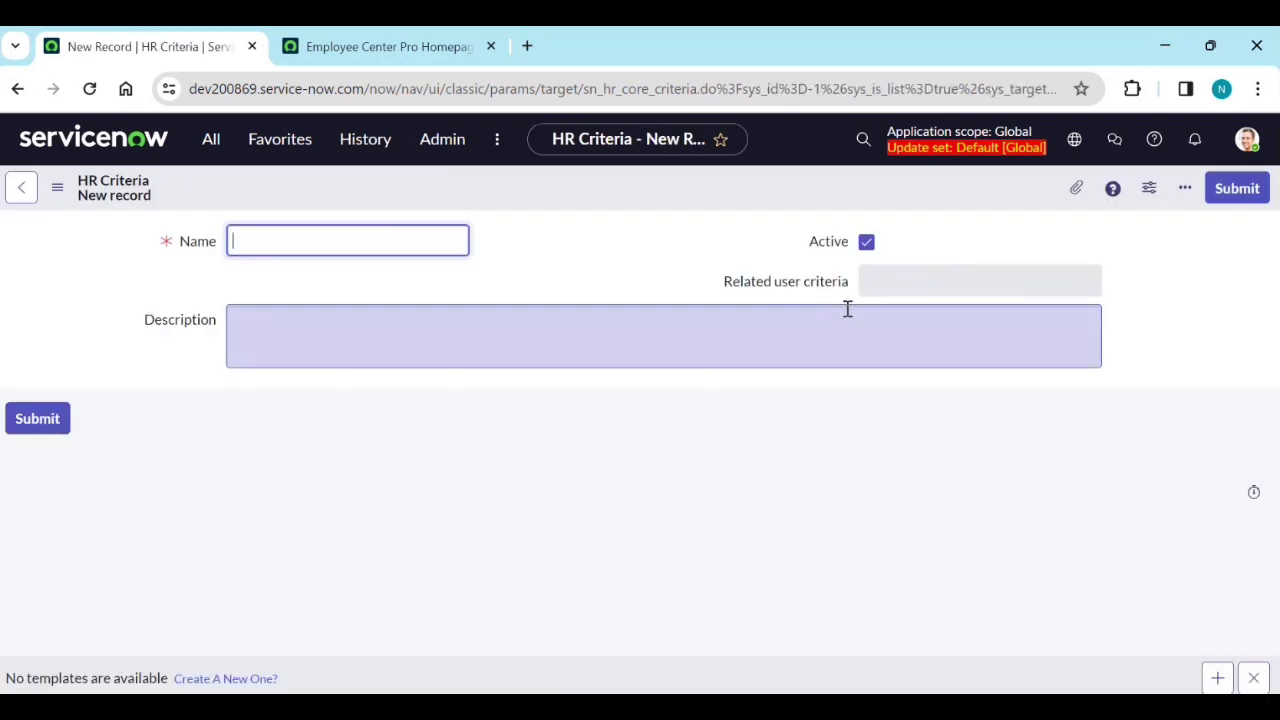
{"action": "left_click", "coordinate": [18, 90]}
Reopen US Employees - Tax forms Collection, examine its HR condition in editable form, and return to the criteria record
{"action": "left_click", "coordinate": [190, 328]}
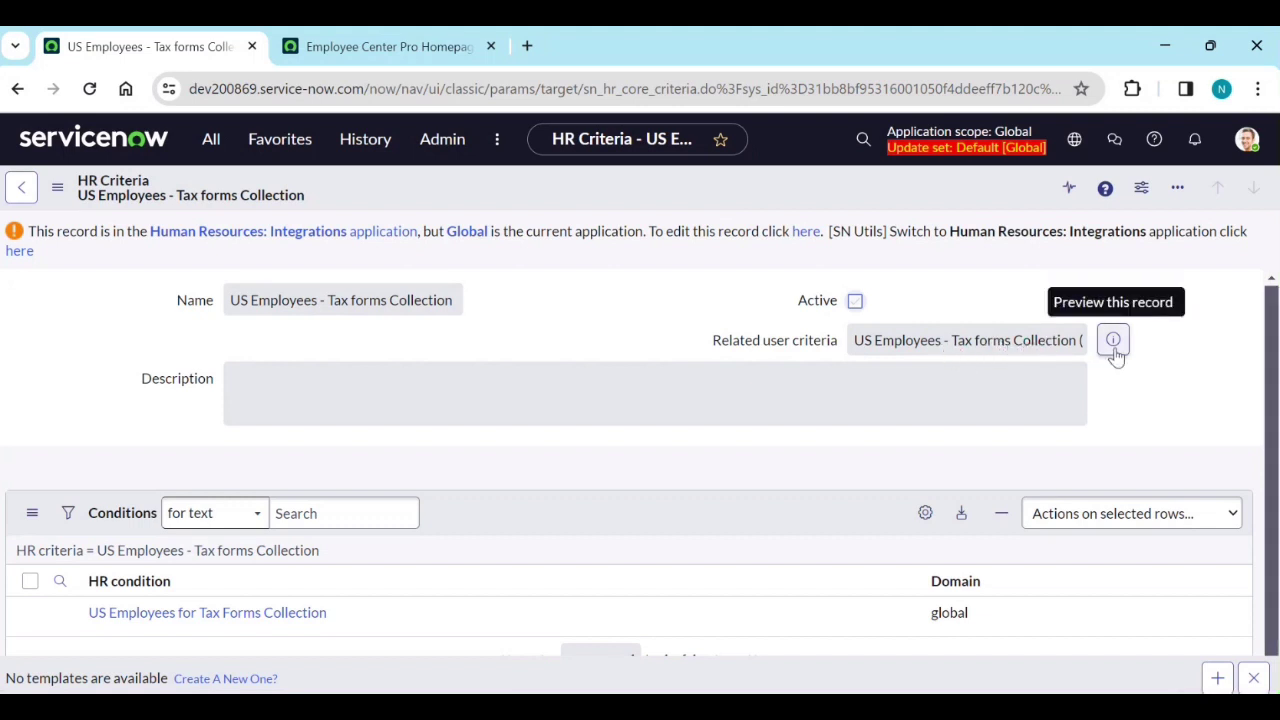
{"action": "scroll", "coordinate": [1027, 410], "scroll_direction": "down", "scroll_amount": 1}
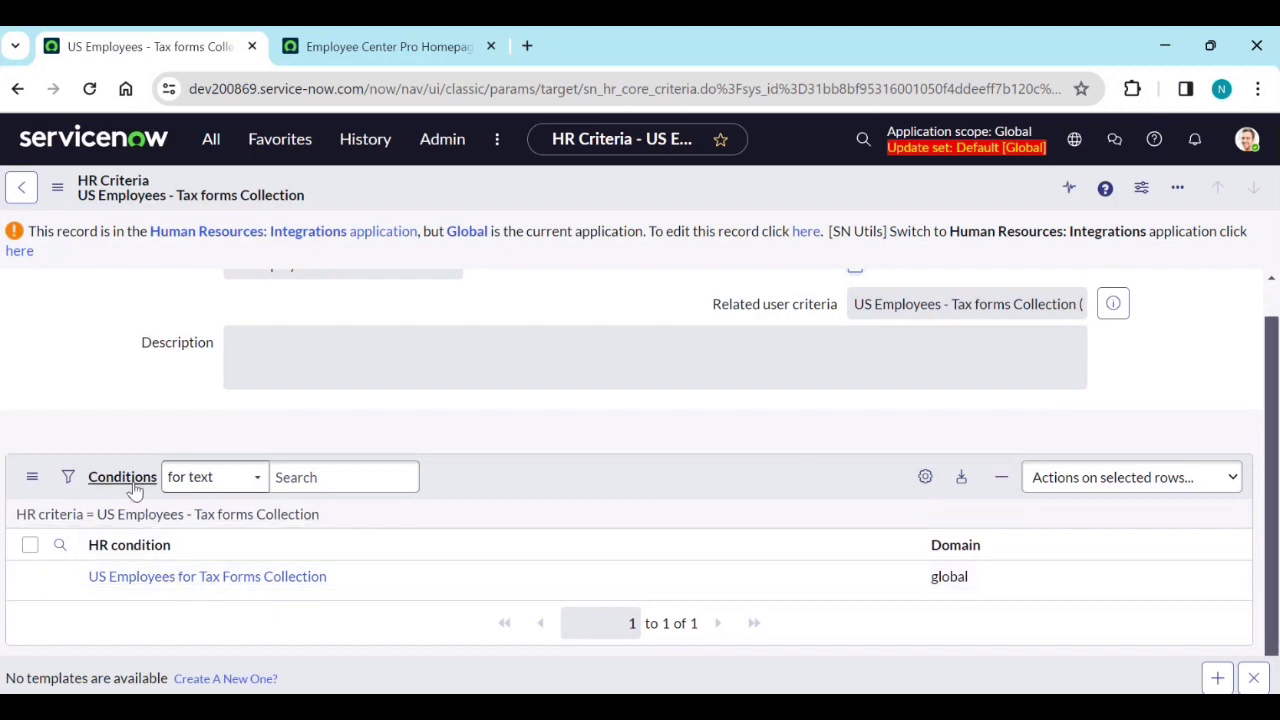
{"action": "left_click", "coordinate": [165, 587]}
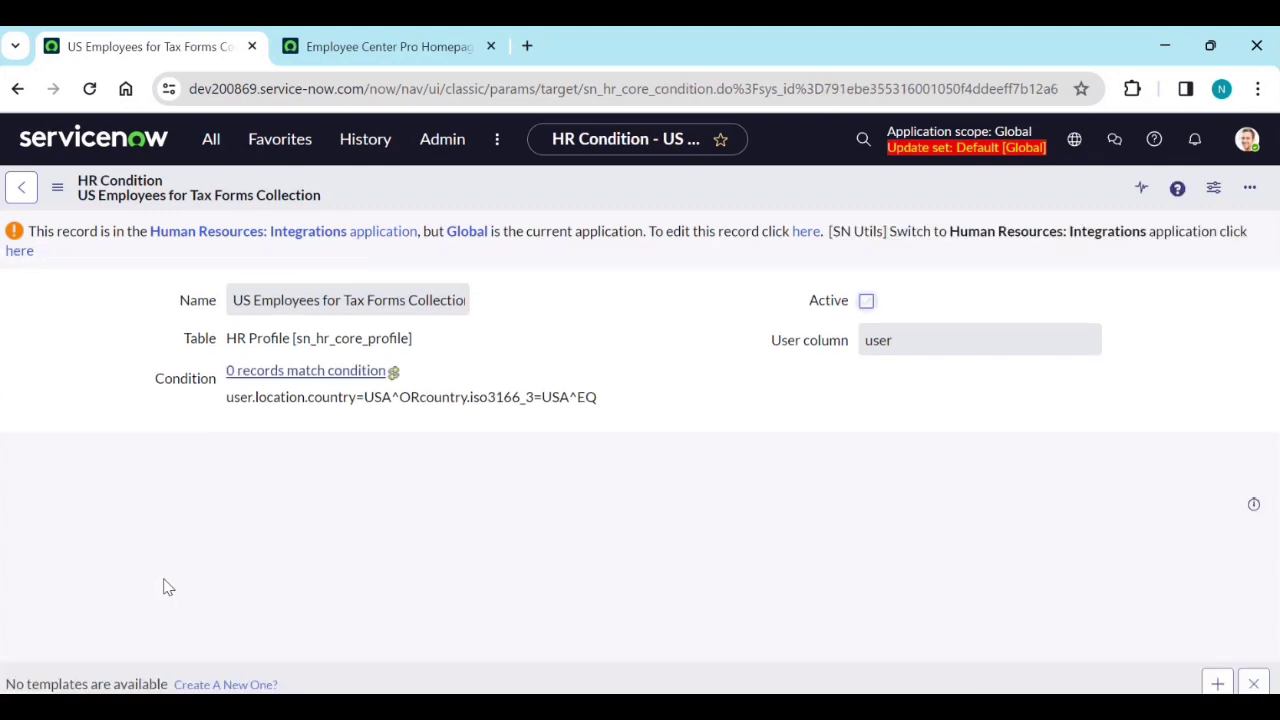
{"action": "left_click", "coordinate": [807, 238]}
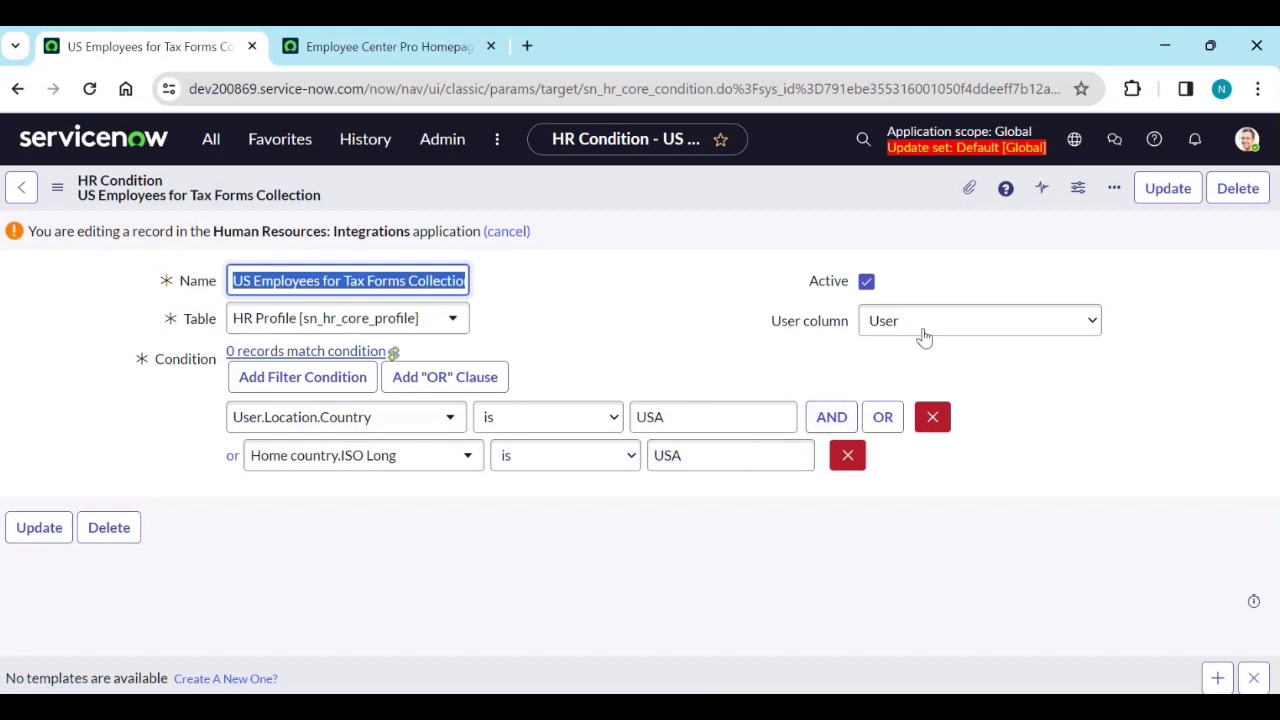
{"action": "left_click", "coordinate": [25, 189]}
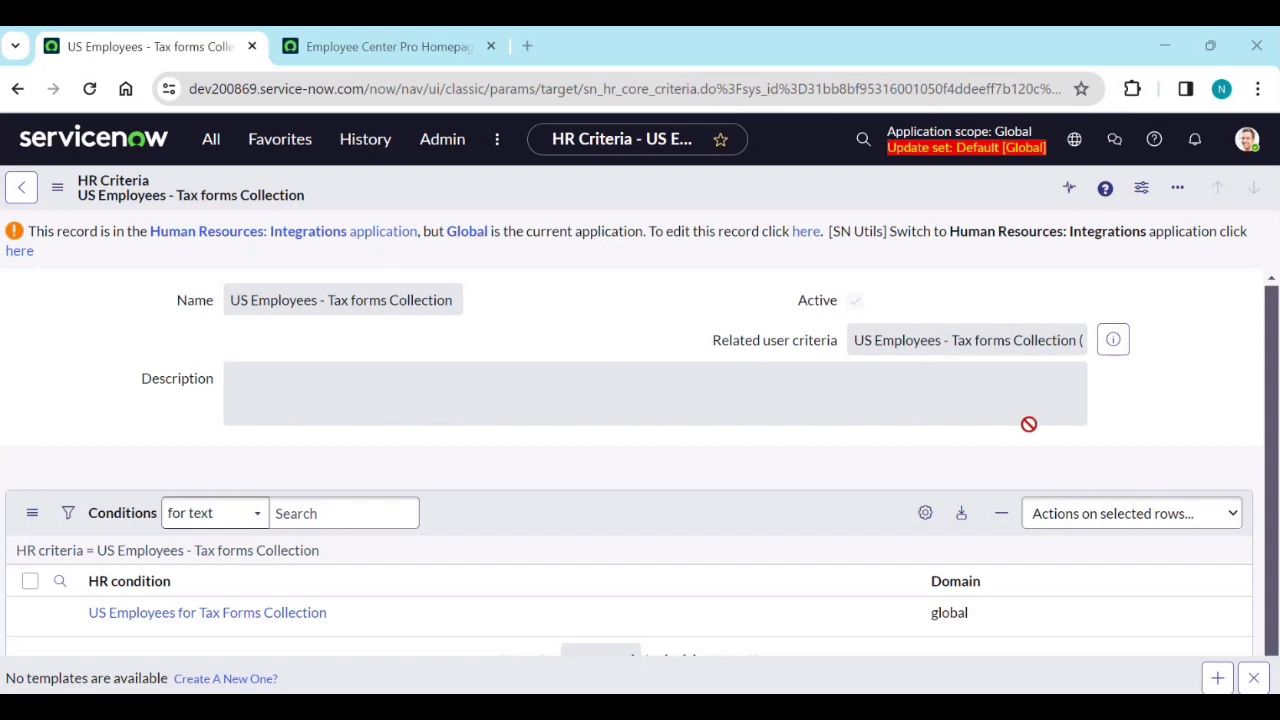
{"action": "scroll", "coordinate": [1029, 424], "scroll_direction": "down", "scroll_amount": 1}
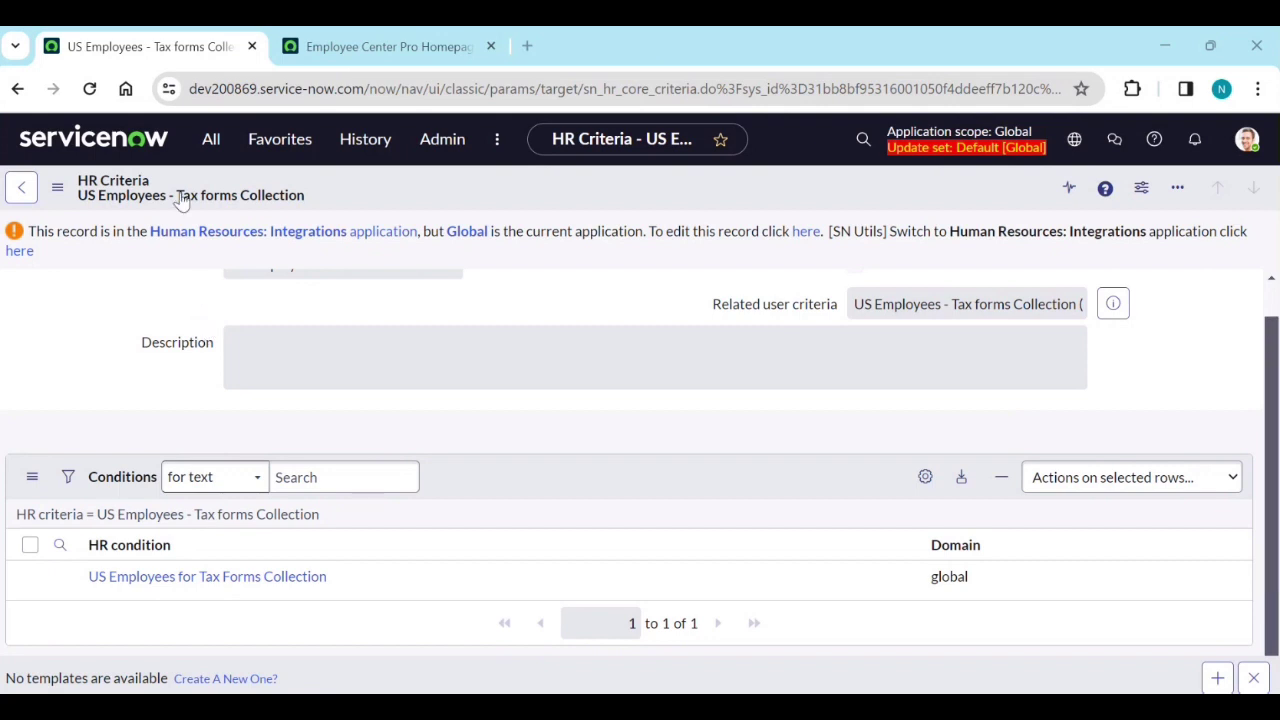
Filter the navigator for "audience" and open the Audiences list under Content Publishing
{"action": "left_click", "coordinate": [213, 140]}
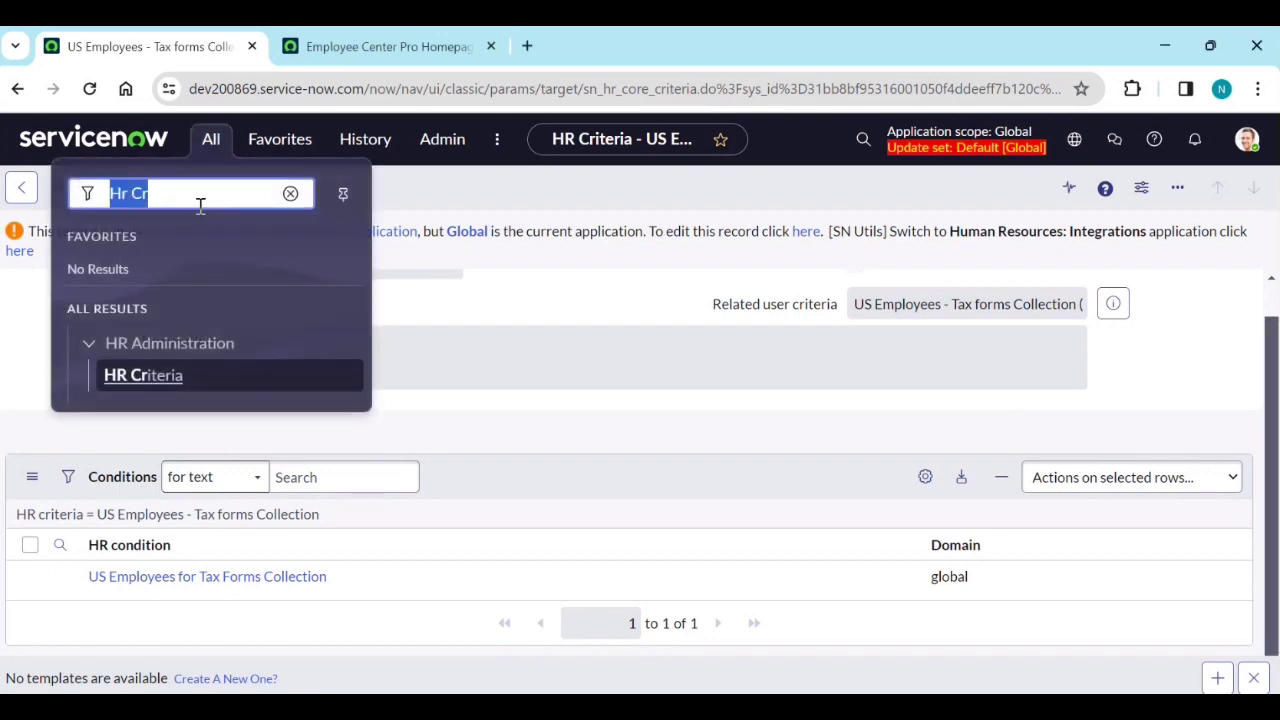
{"action": "type", "text": "au"}
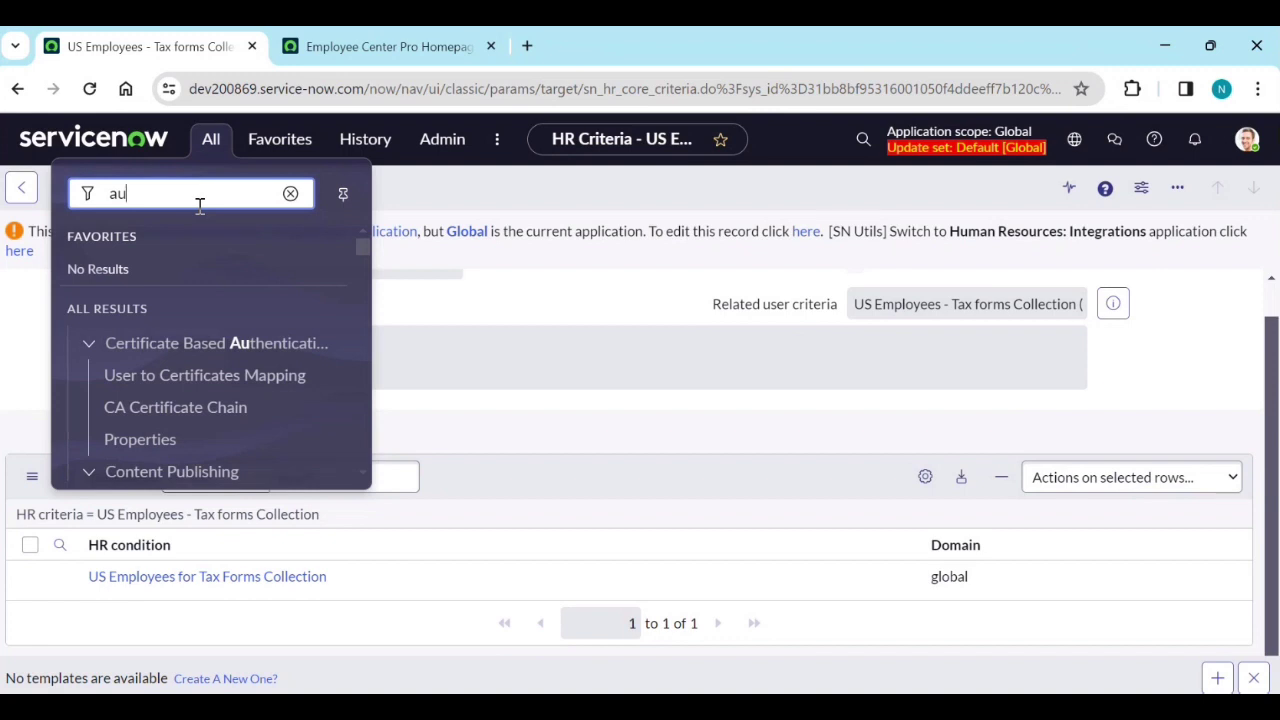
{"action": "type", "text": "dience"}
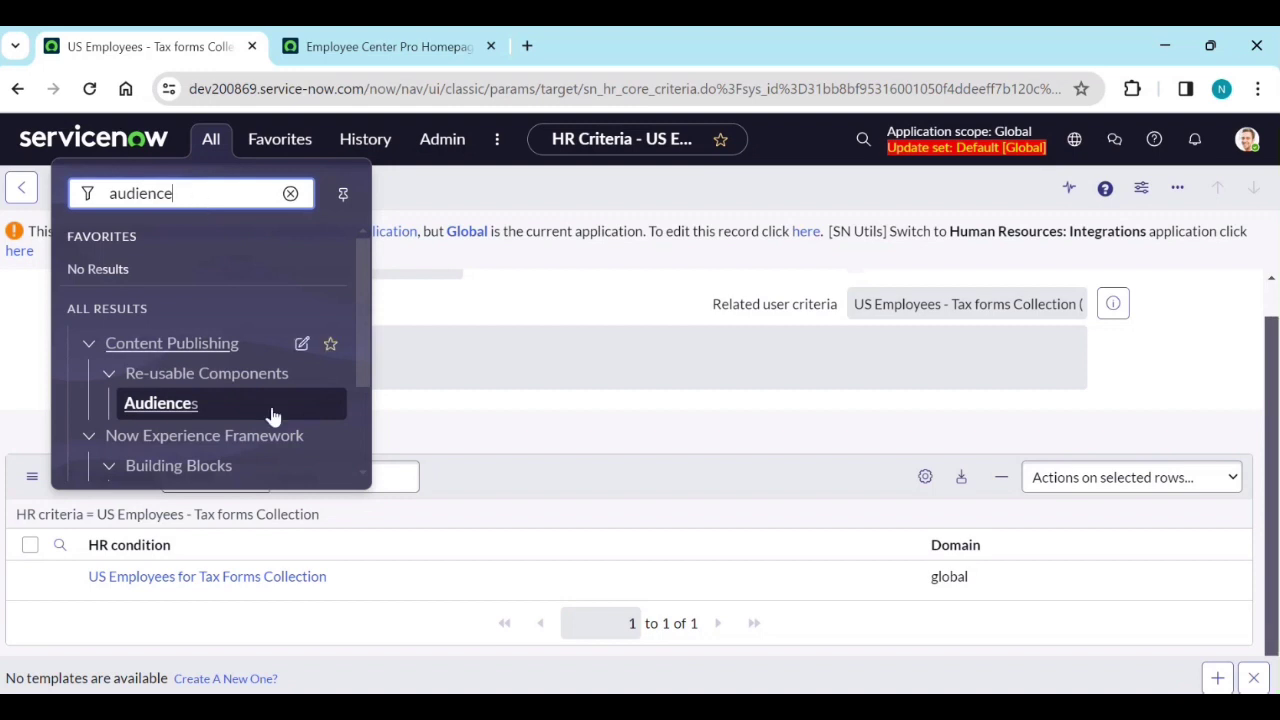
{"action": "left_click", "coordinate": [162, 405]}
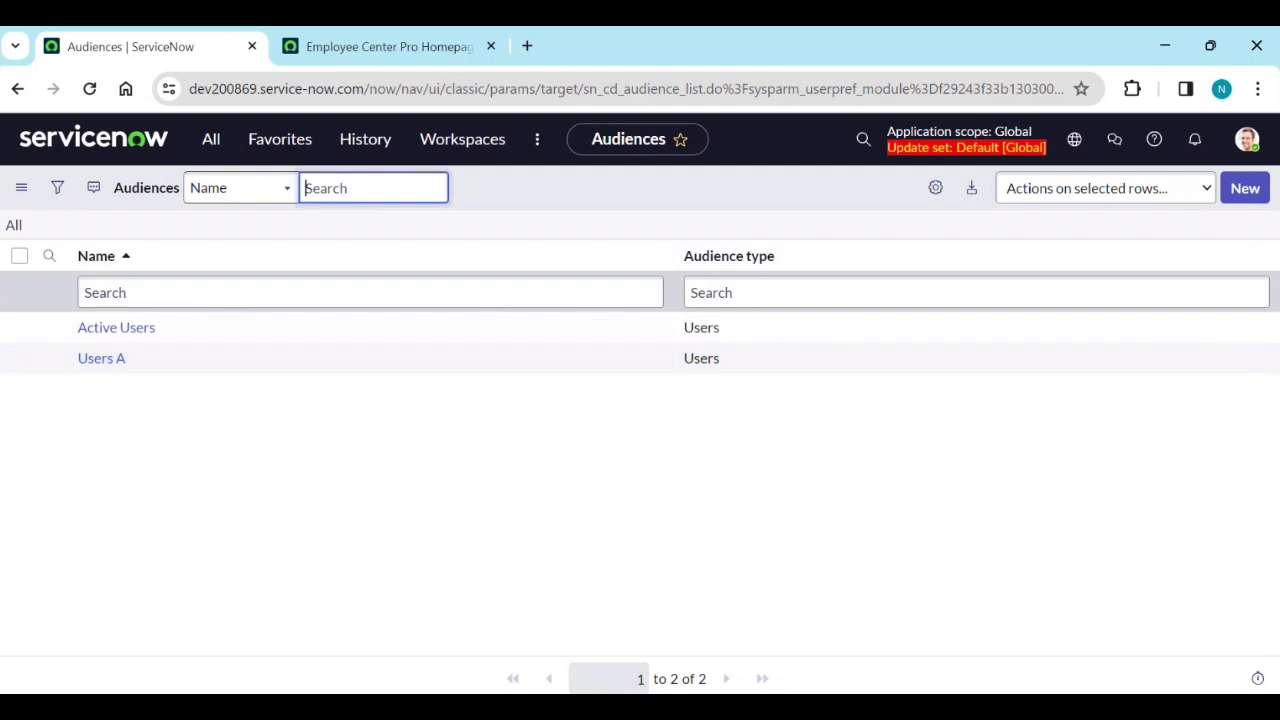
Start a new audience record and name it Aus User
{"action": "left_click", "coordinate": [1245, 189]}
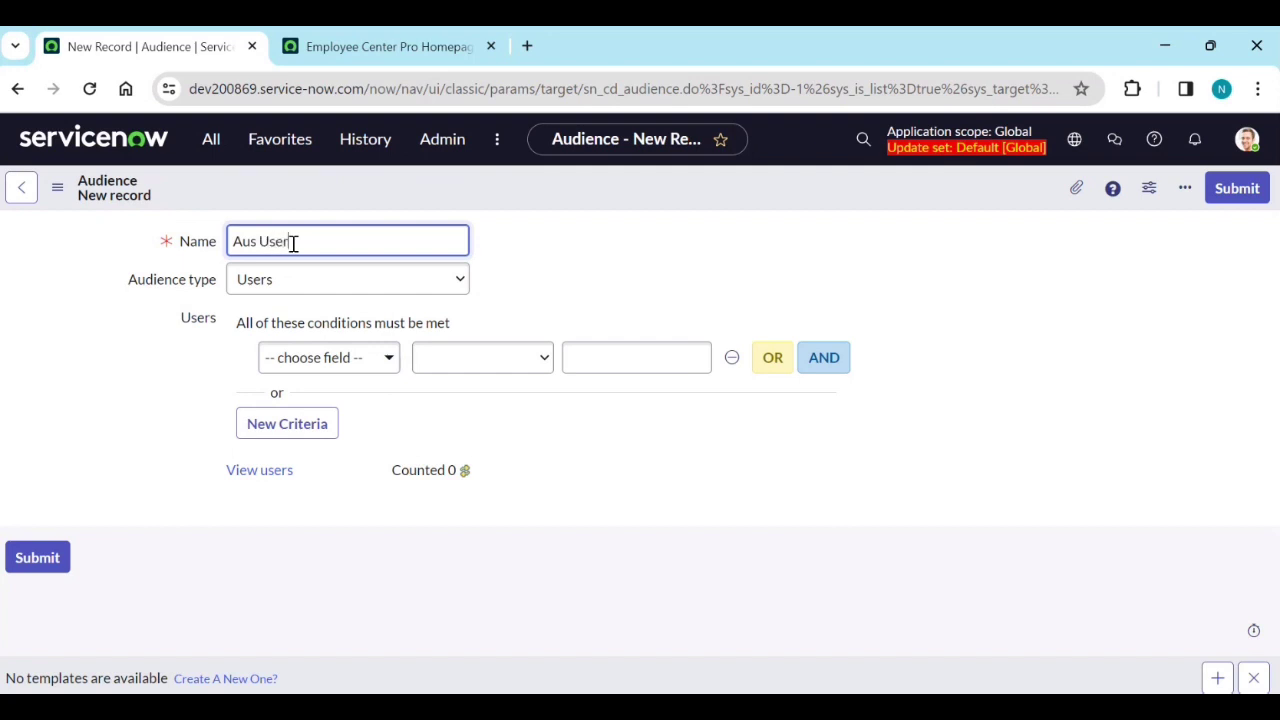
{"action": "left_click", "coordinate": [331, 360]}
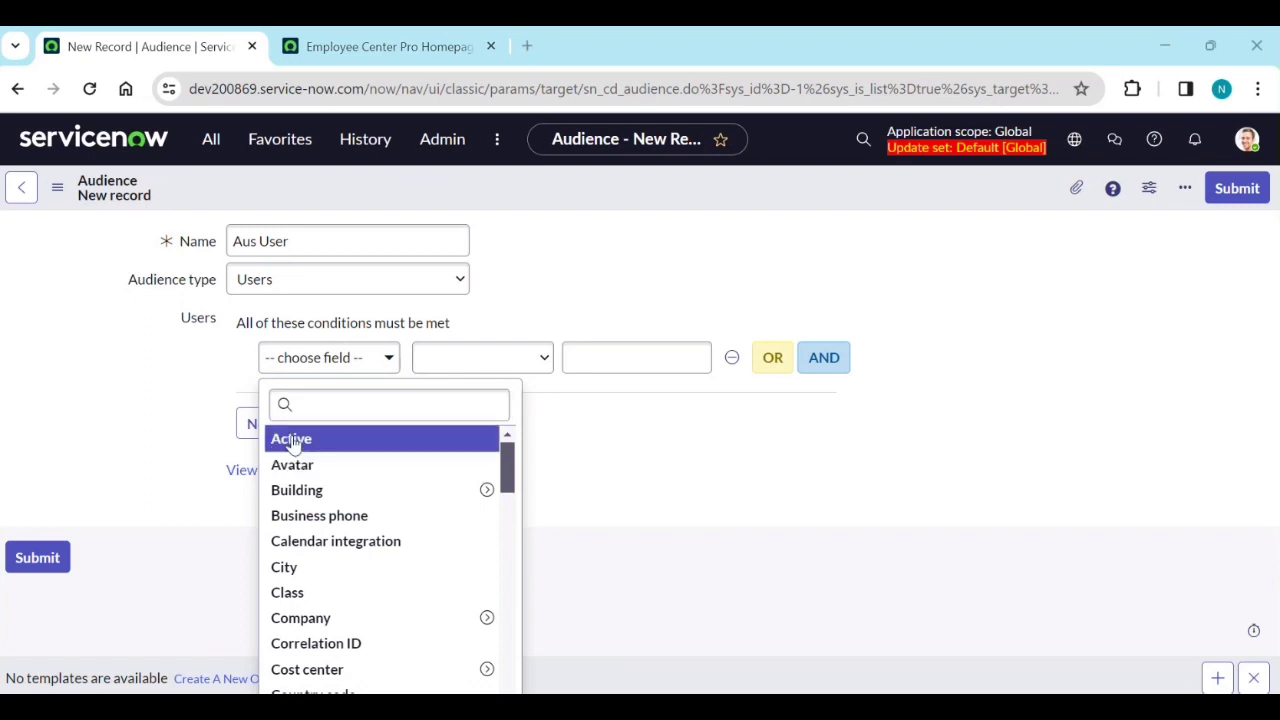
{"action": "left_click", "coordinate": [303, 405]}
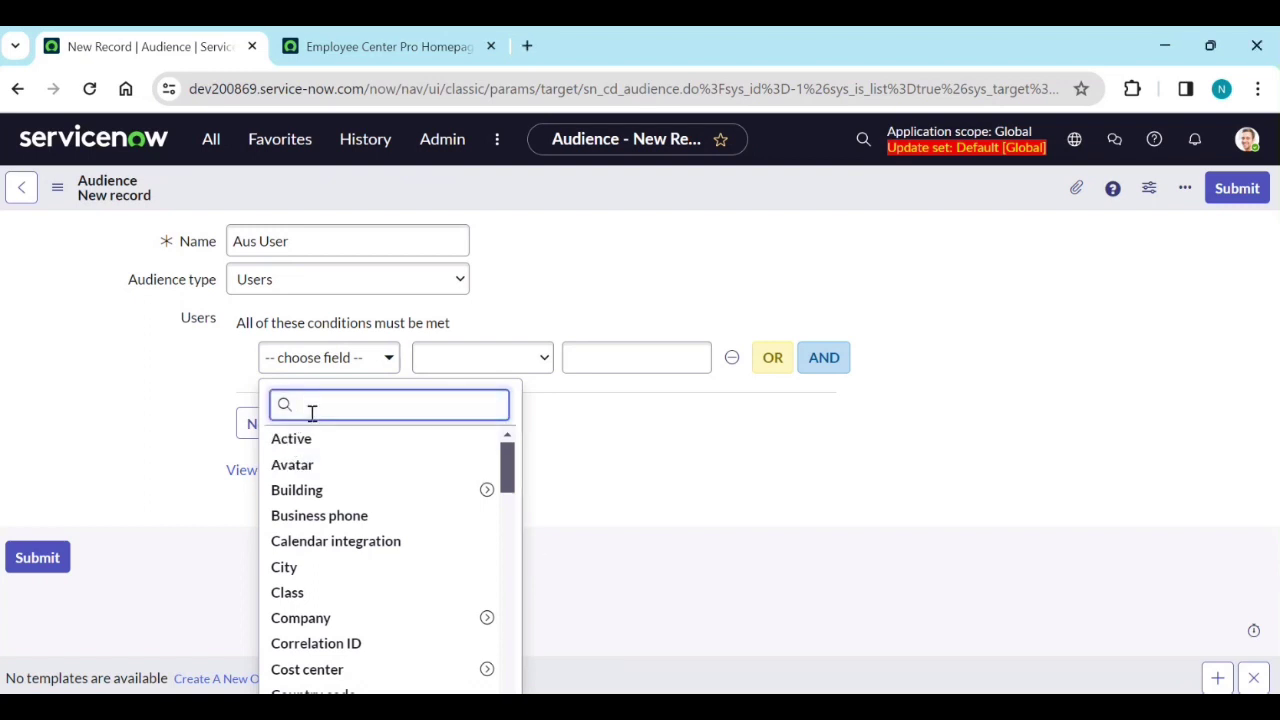
{"action": "type", "text": "loc"}
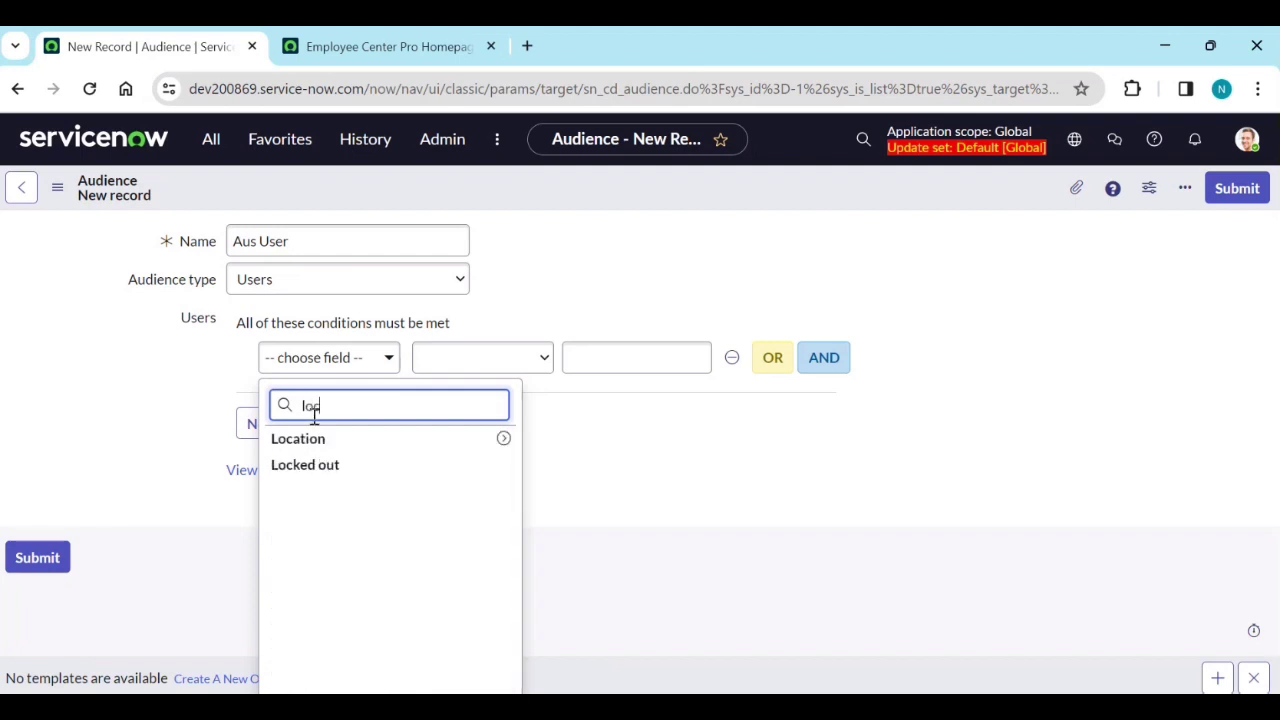
Examine the form for audience types User Criteria, HR Profiles, HR Criteria and Upload File, and set the type back to Users
{"action": "left_click", "coordinate": [334, 290]}
{"action": "left_click", "coordinate": [335, 288]}
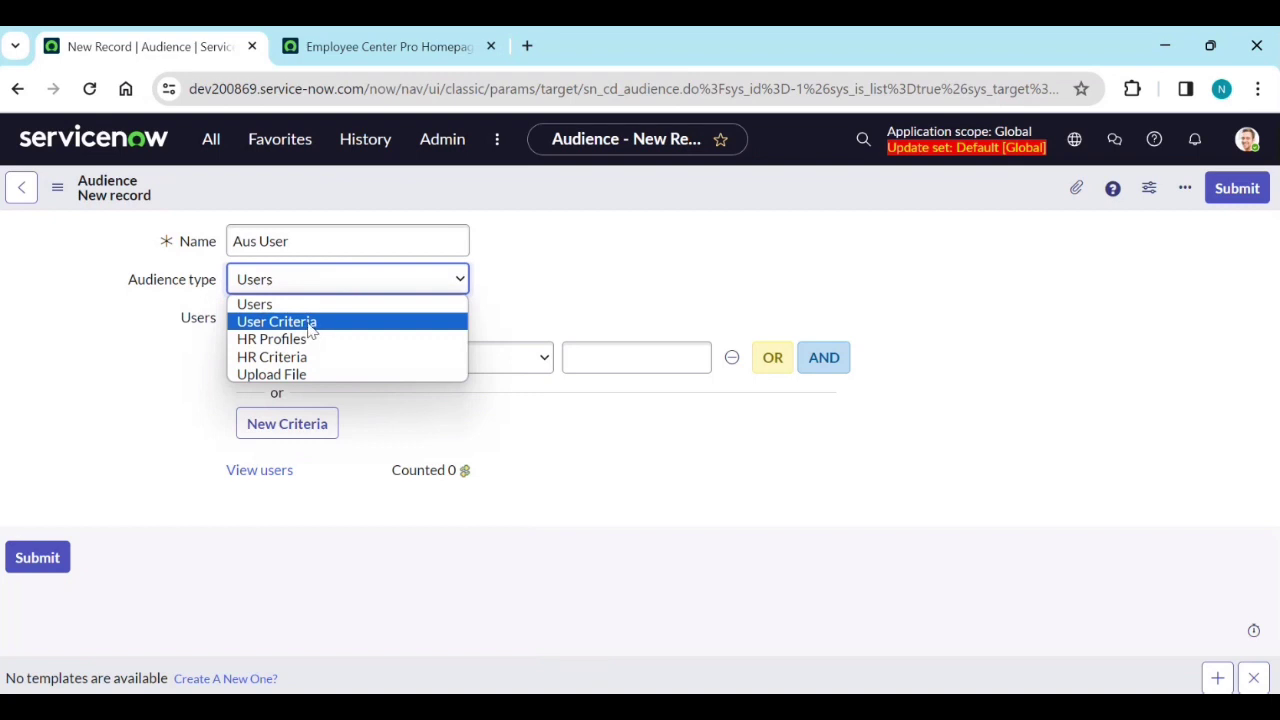
{"action": "left_click", "coordinate": [309, 327]}
{"action": "left_click", "coordinate": [352, 331]}
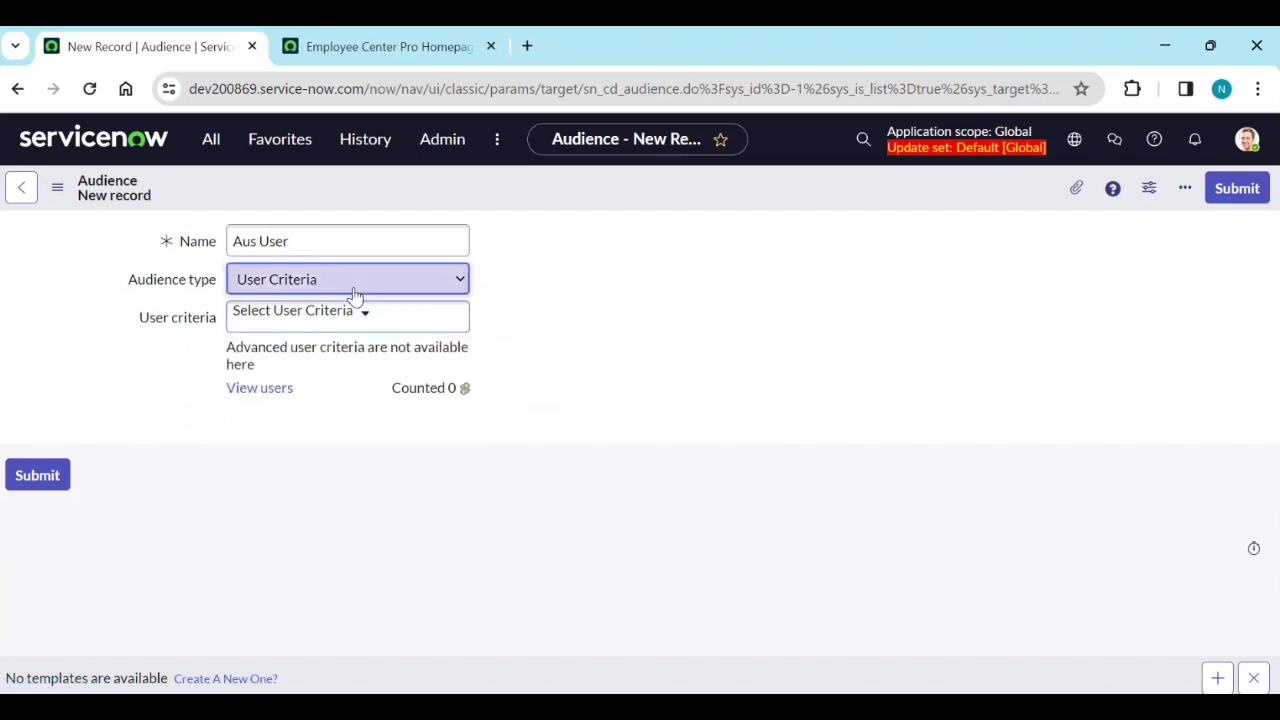
{"action": "left_click", "coordinate": [352, 292]}
{"action": "left_click", "coordinate": [310, 341]}
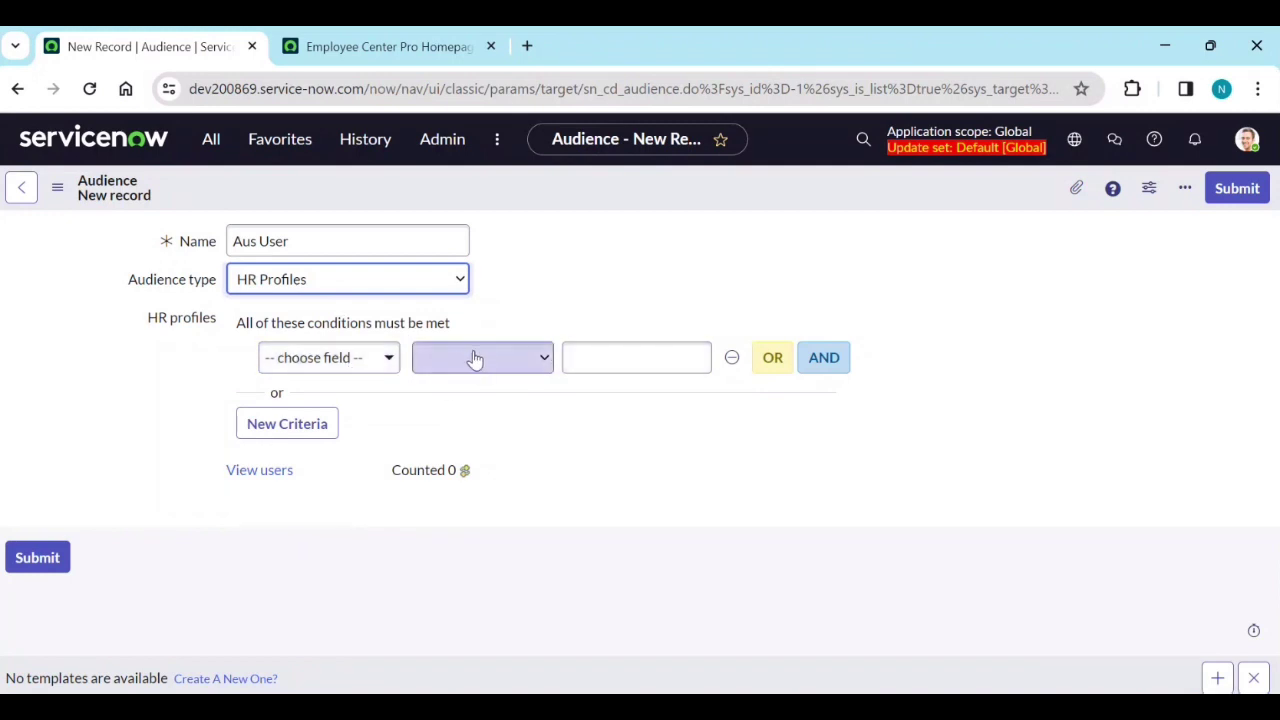
{"action": "left_click", "coordinate": [434, 286]}
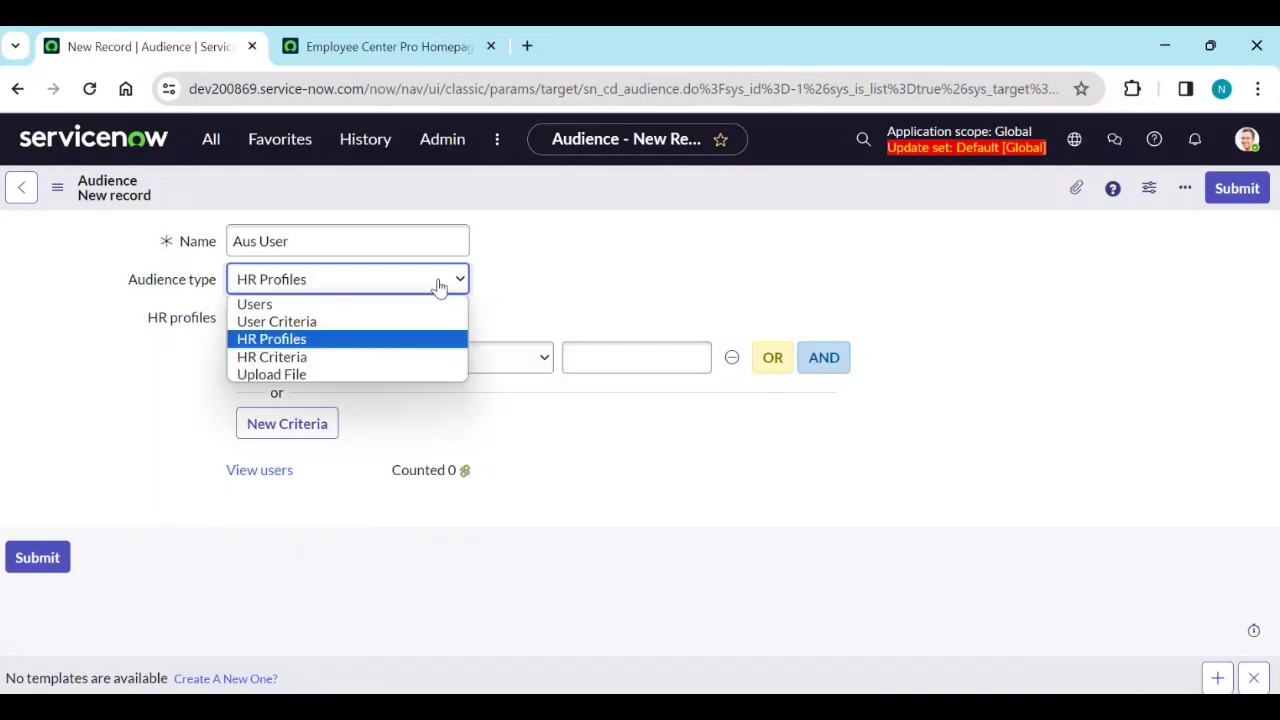
{"action": "left_click", "coordinate": [286, 357]}
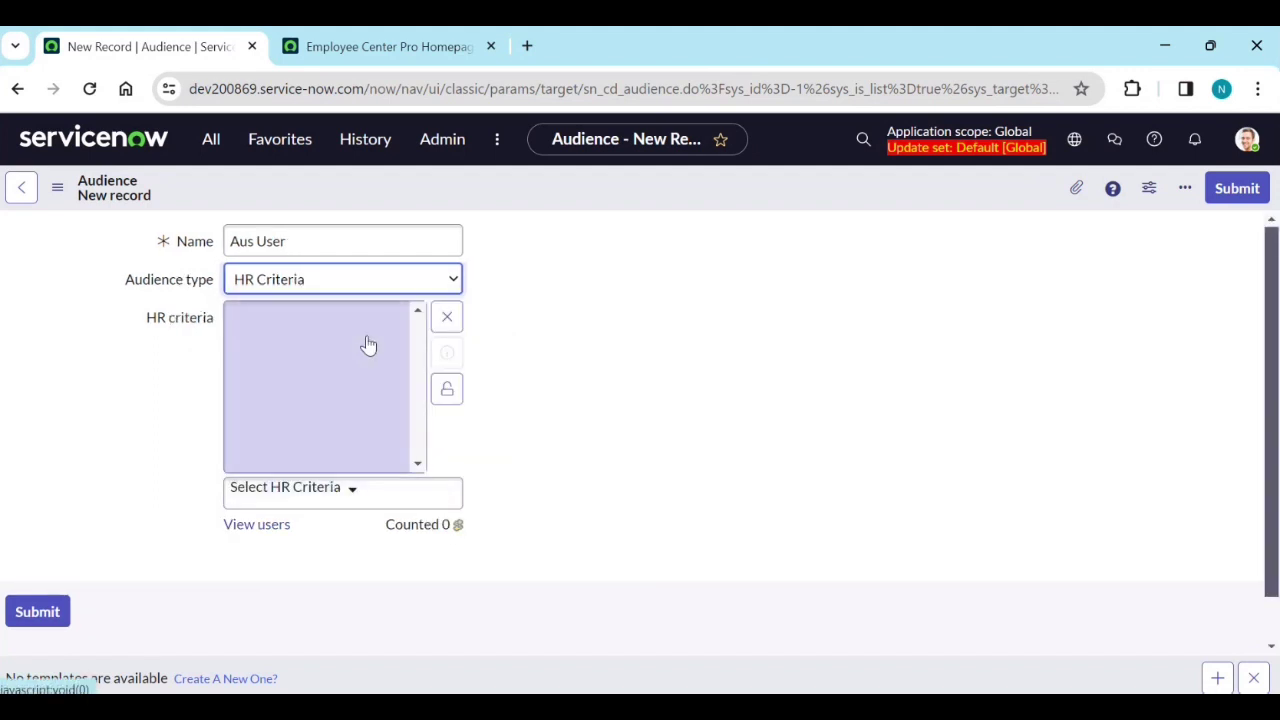
{"action": "left_click", "coordinate": [440, 279]}
{"action": "left_click", "coordinate": [312, 375]}
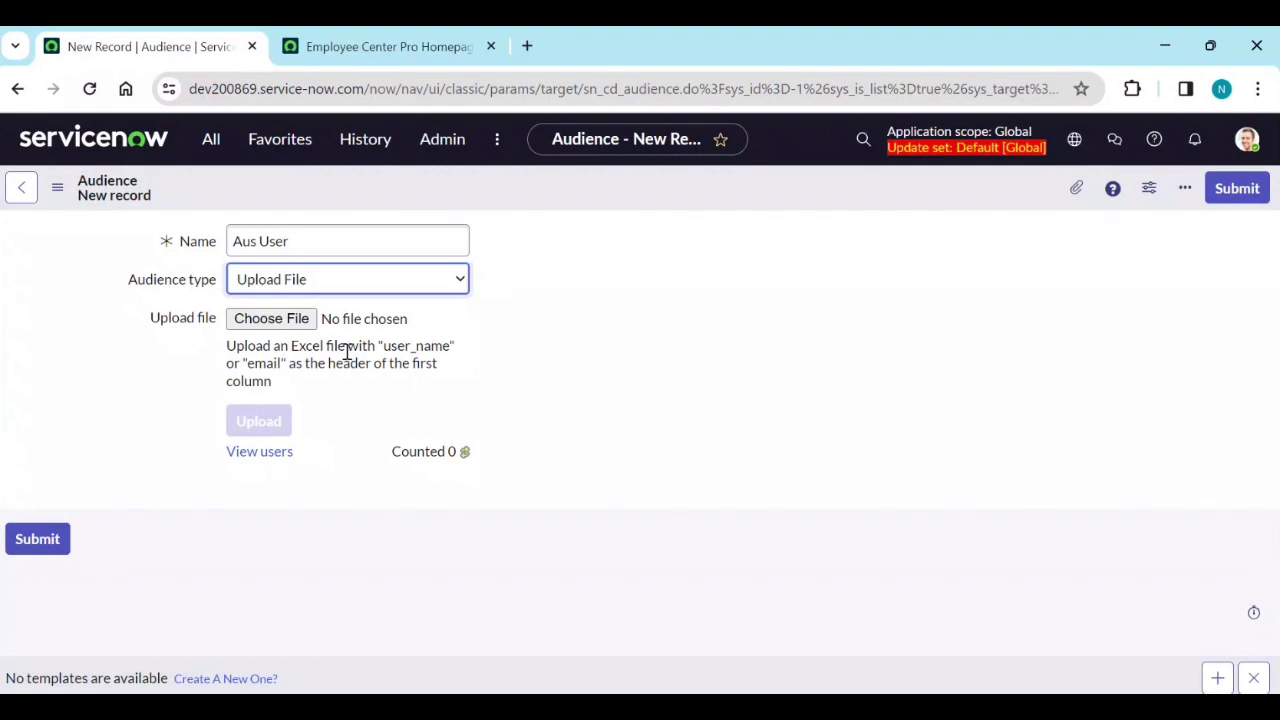
{"action": "left_click", "coordinate": [335, 287]}
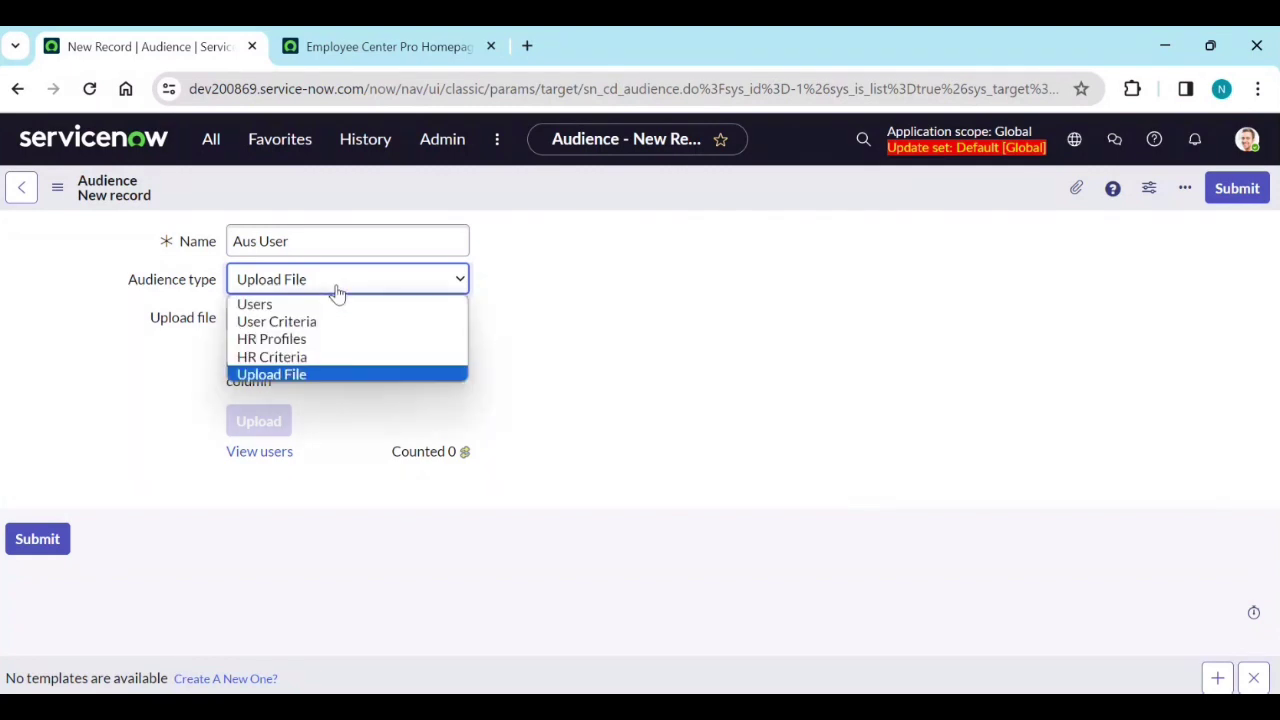
{"action": "left_click", "coordinate": [342, 306]}
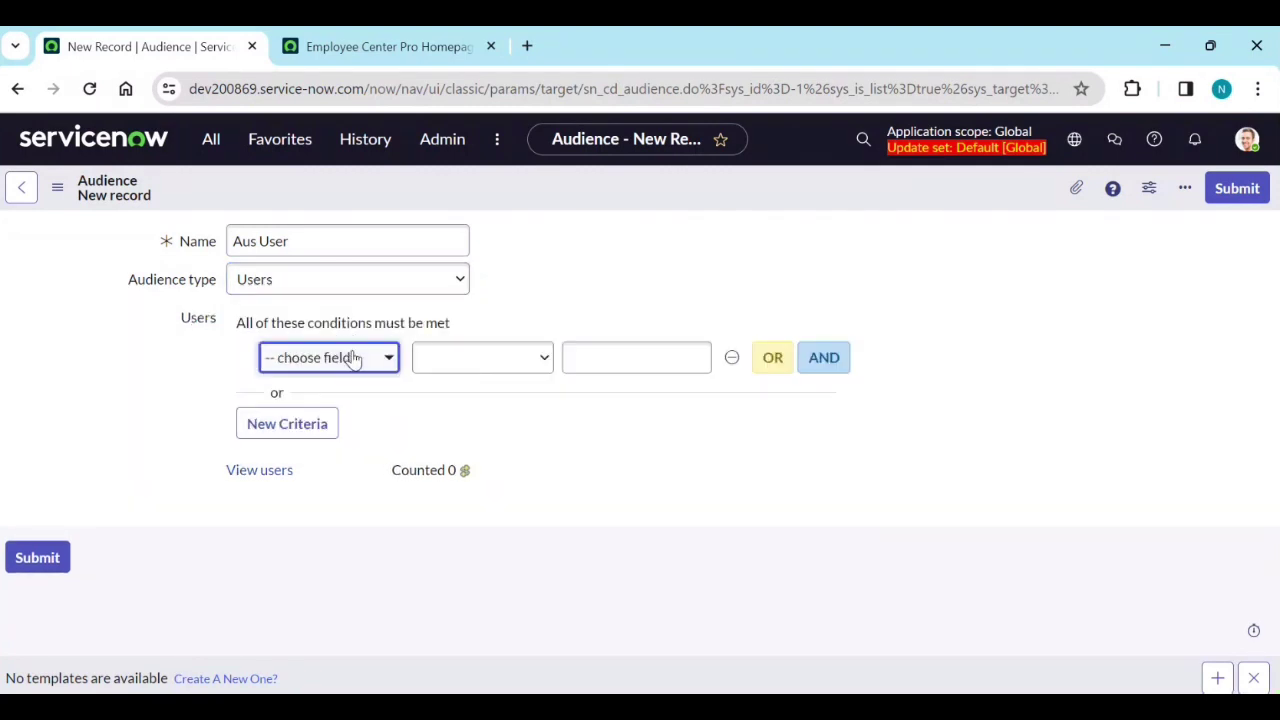
Set the first Users condition of the audience to the Location field
{"action": "left_click", "coordinate": [366, 357]}
{"action": "type", "text": "loca"}
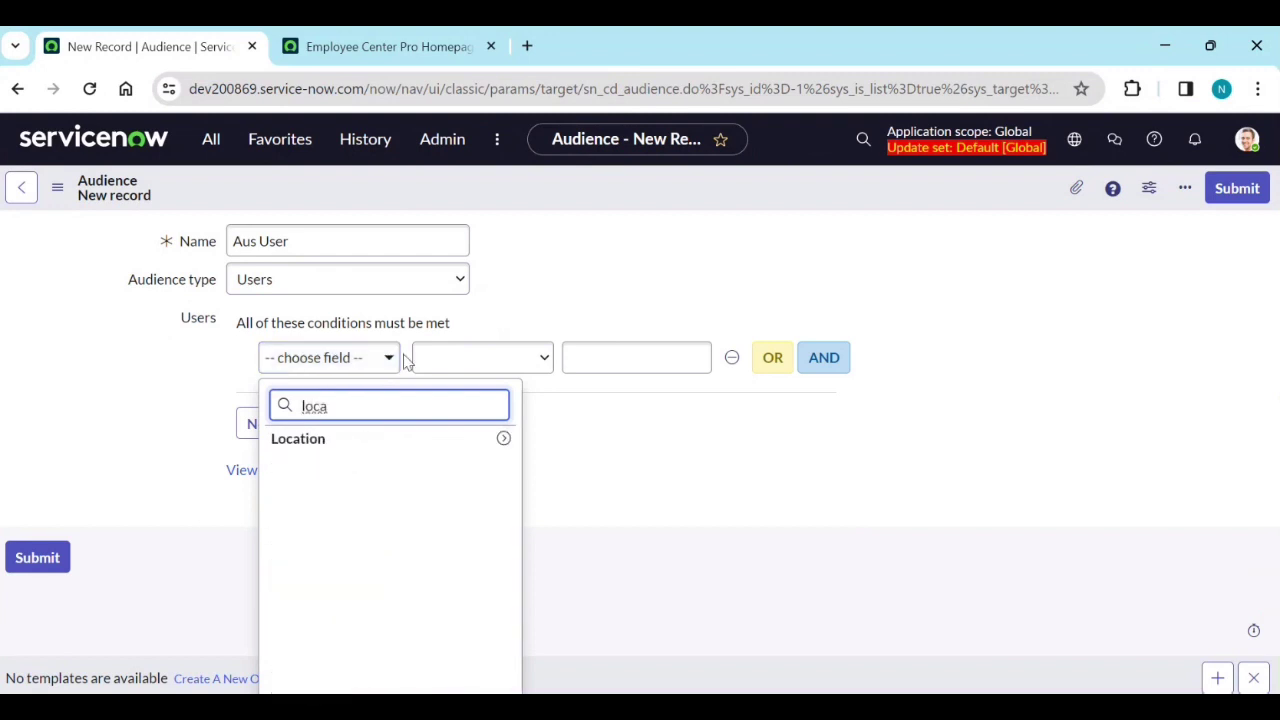
{"action": "left_click", "coordinate": [370, 442]}
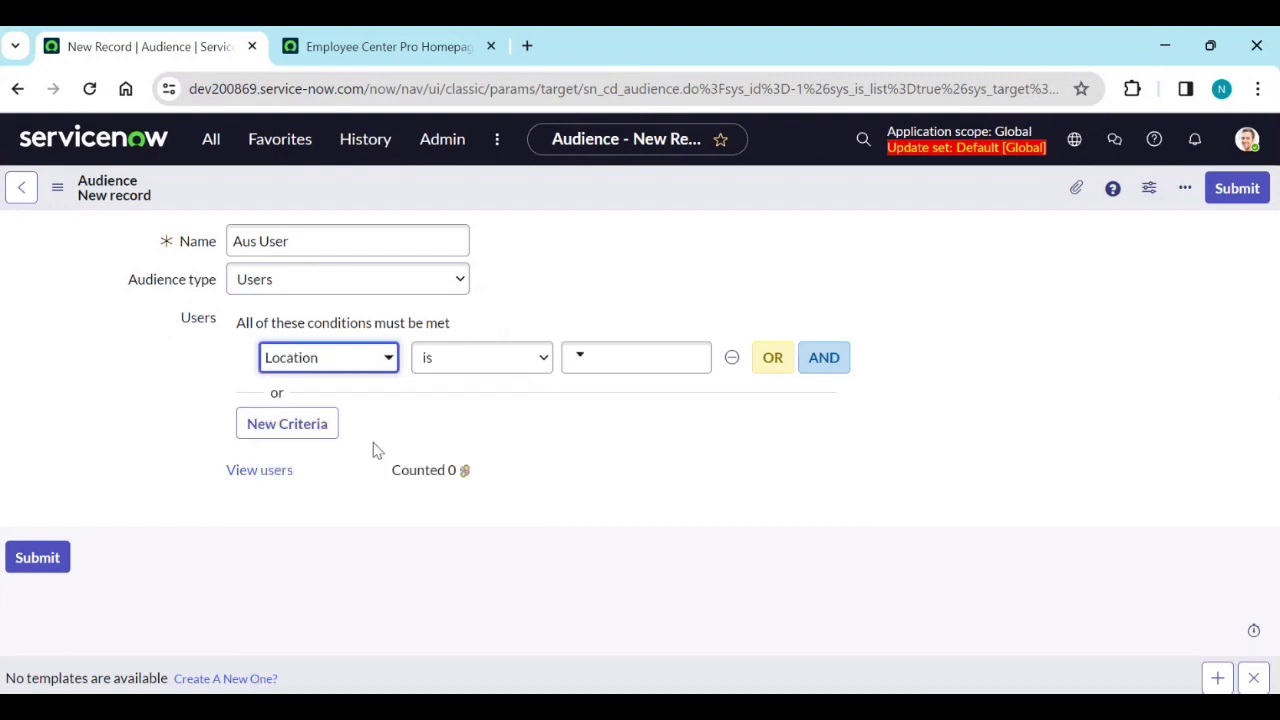
Change the audience condition's field to the Country of the user's Location
{"action": "left_click", "coordinate": [385, 359]}
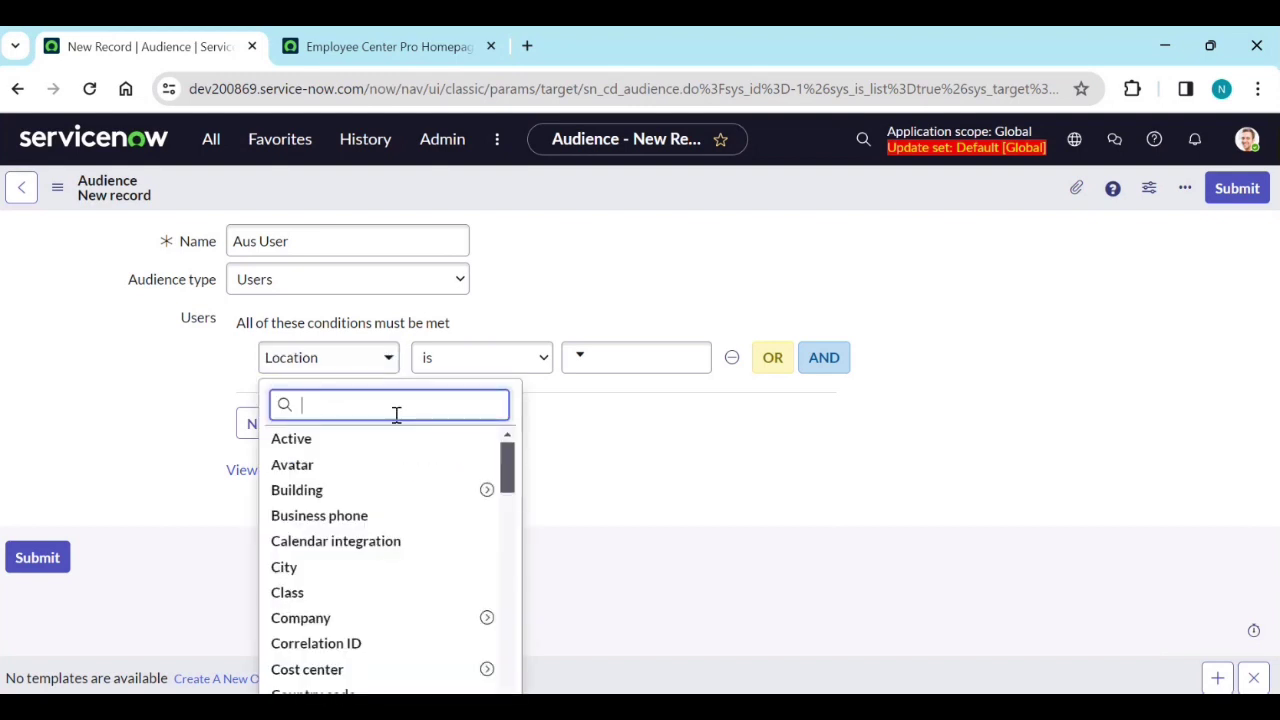
{"action": "type", "text": "locat"}
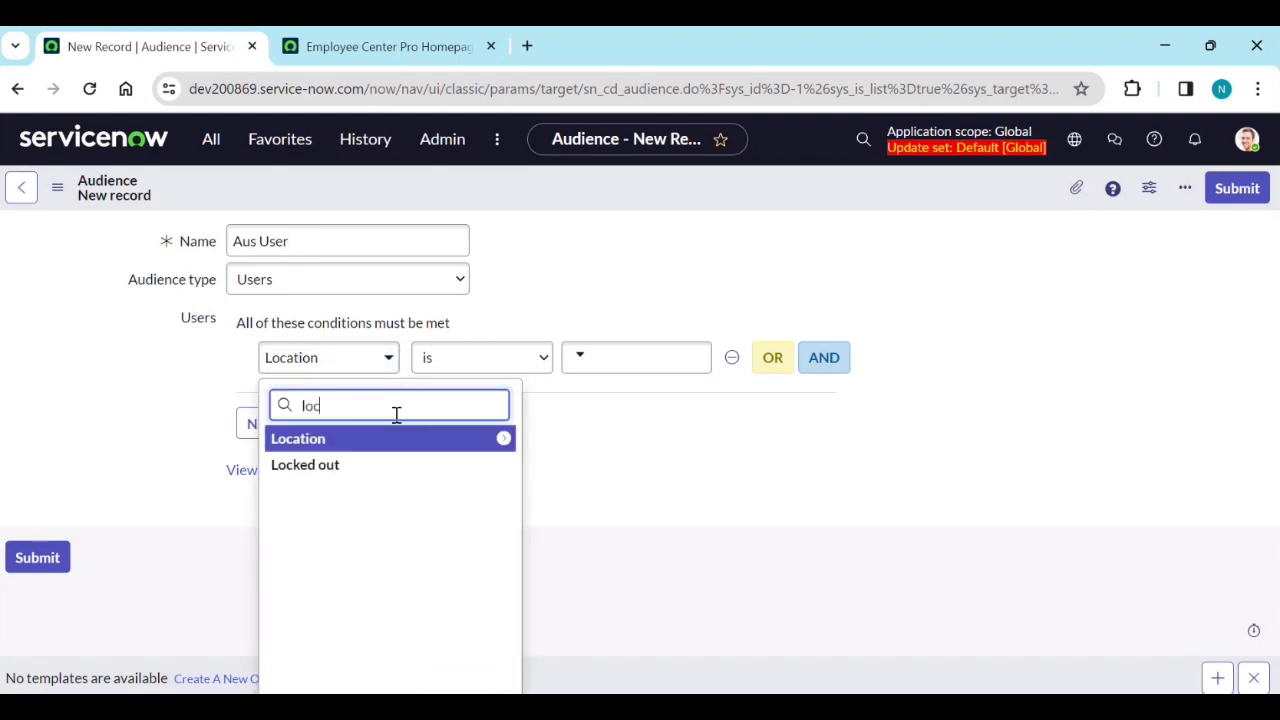
{"action": "left_click", "coordinate": [504, 439]}
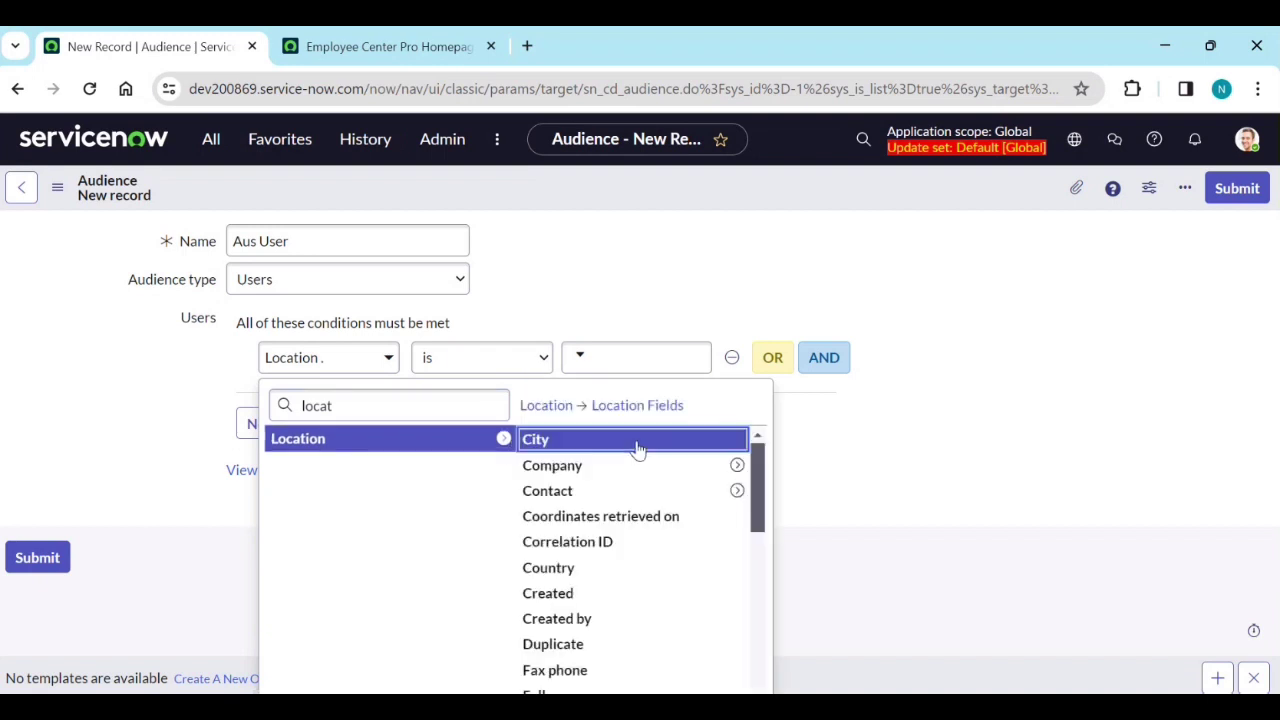
{"action": "scroll", "coordinate": [612, 594], "scroll_direction": "down", "scroll_amount": 5}
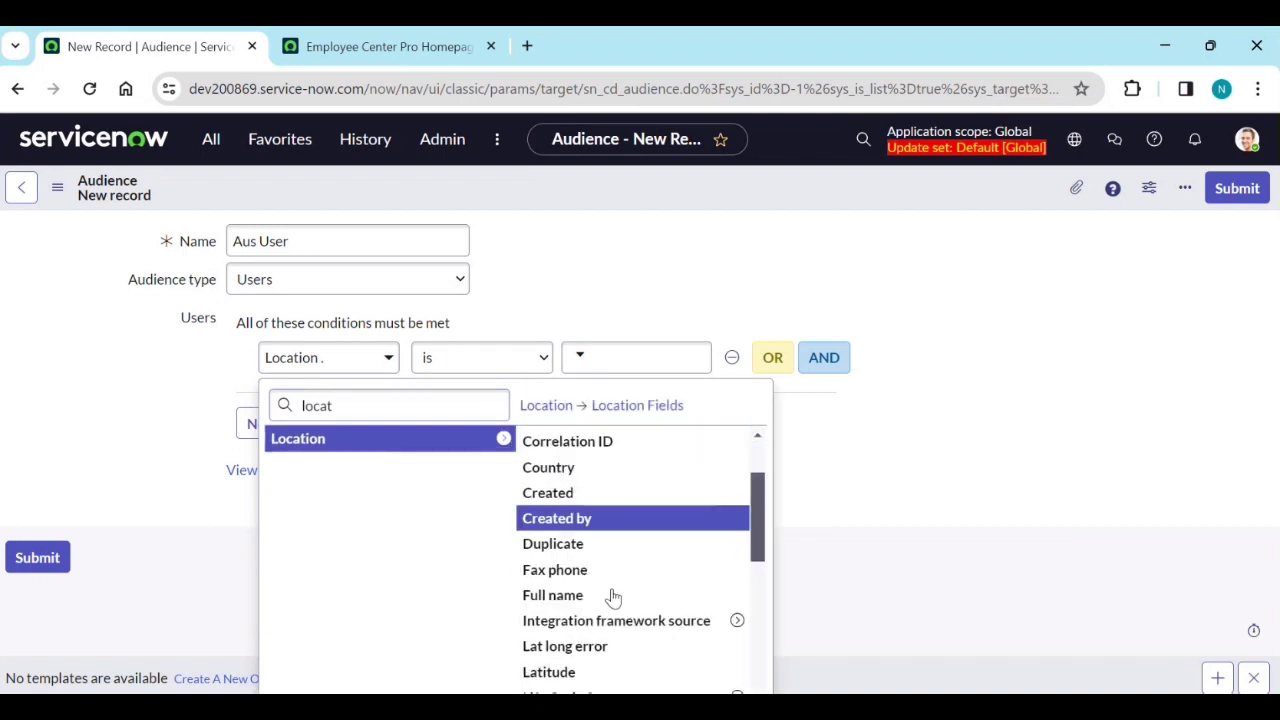
{"action": "scroll", "coordinate": [612, 600], "scroll_direction": "down", "scroll_amount": 4}
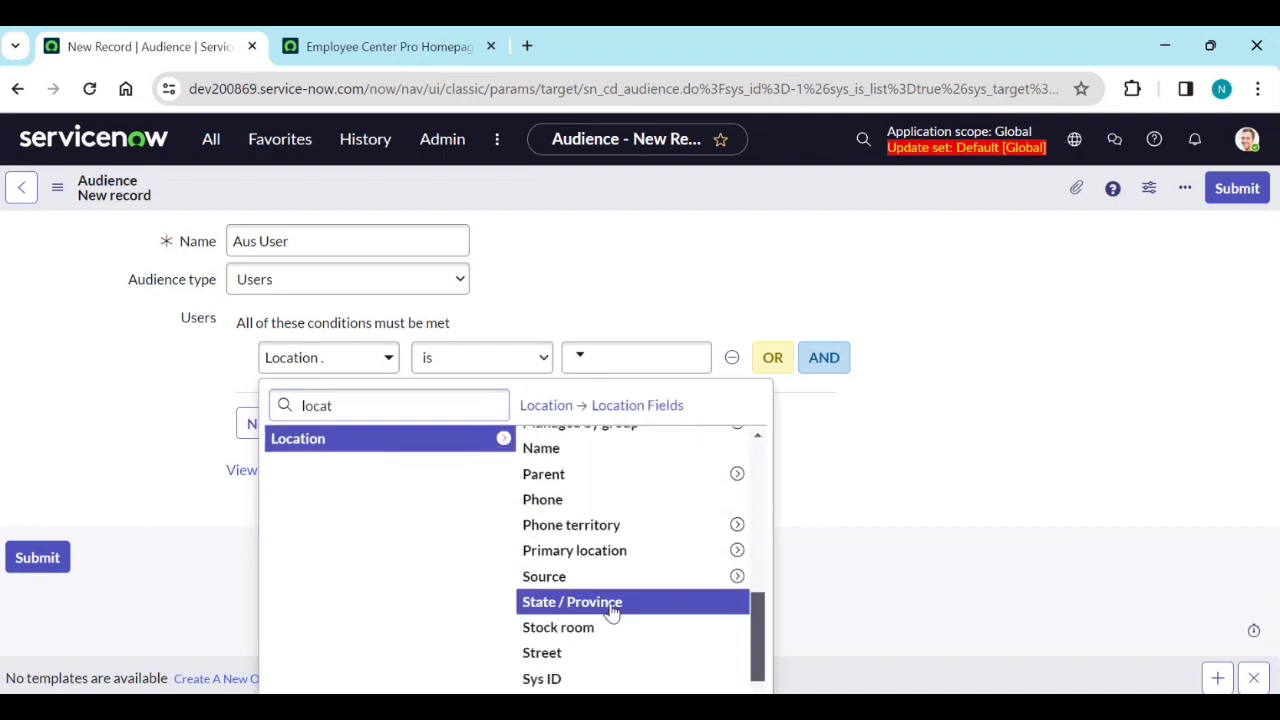
{"action": "scroll", "coordinate": [610, 608], "scroll_direction": "up", "scroll_amount": 9}
{"action": "scroll", "coordinate": [610, 612], "scroll_direction": "up", "scroll_amount": 3}
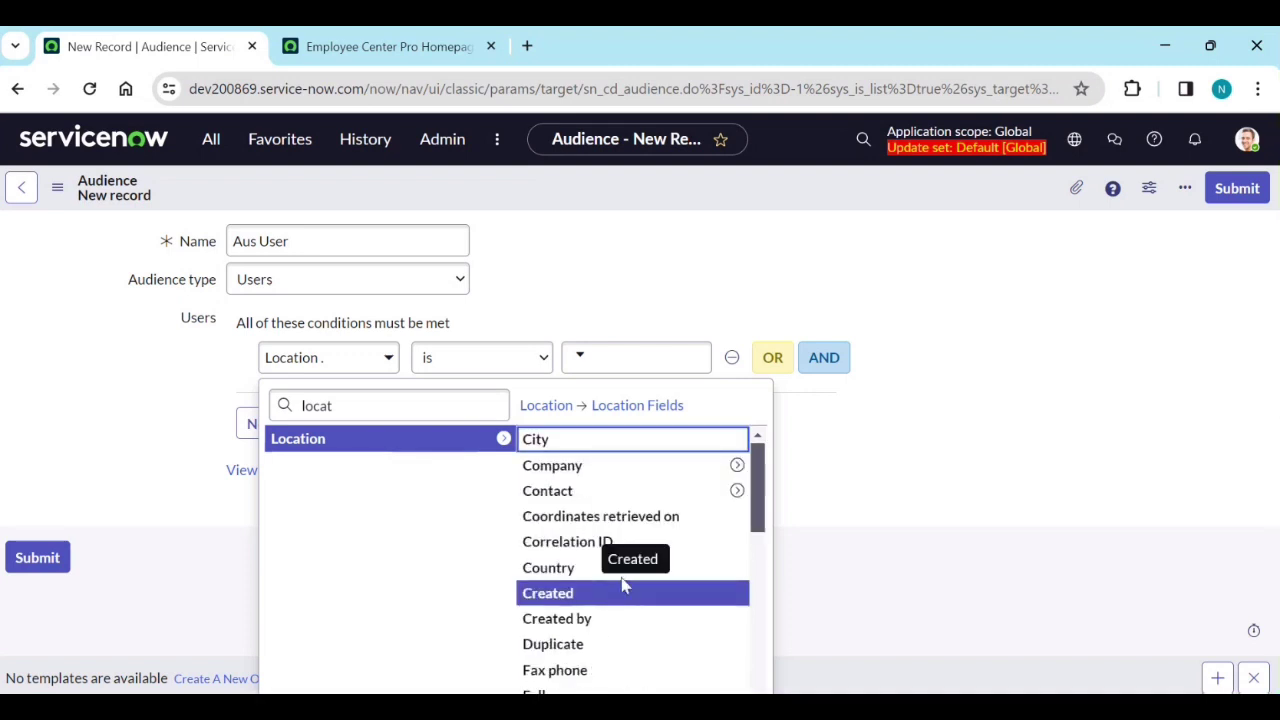
{"action": "left_click", "coordinate": [611, 569]}
{"action": "left_click", "coordinate": [612, 357]}
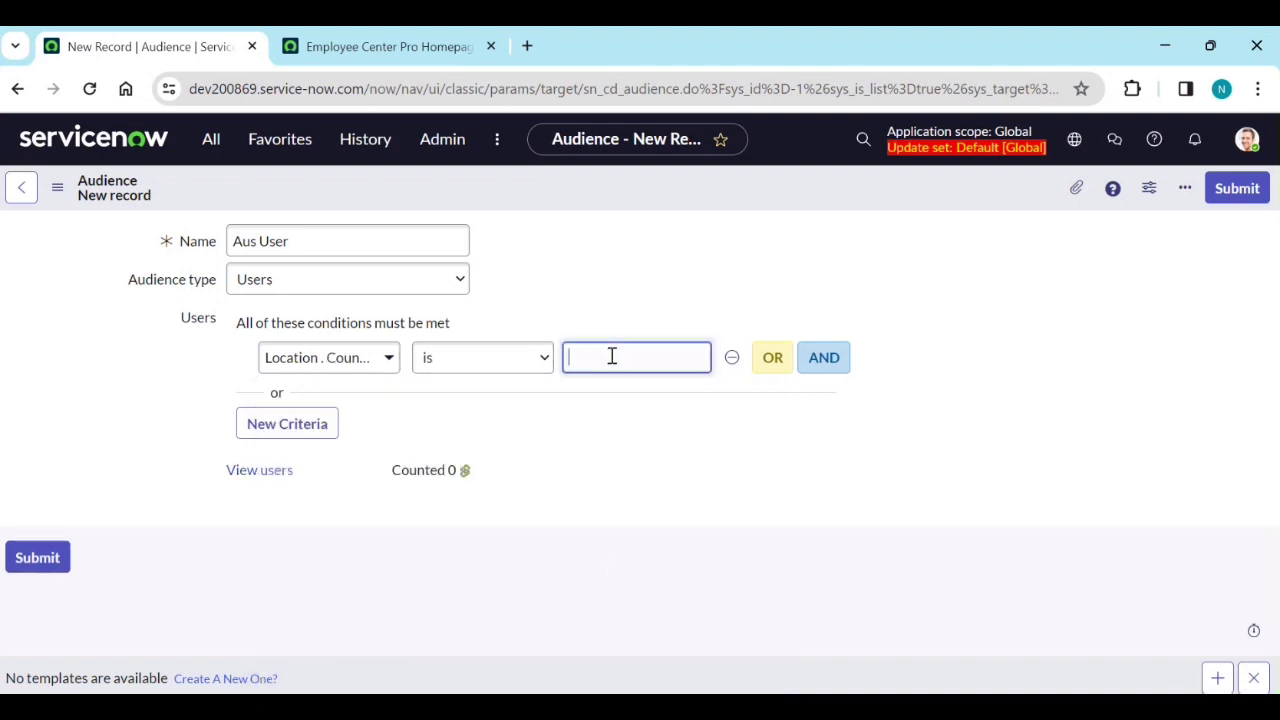
Filter the navigator for "locatio" and open the Organization Locations list in a separate browser tab
{"action": "left_click", "coordinate": [211, 139]}
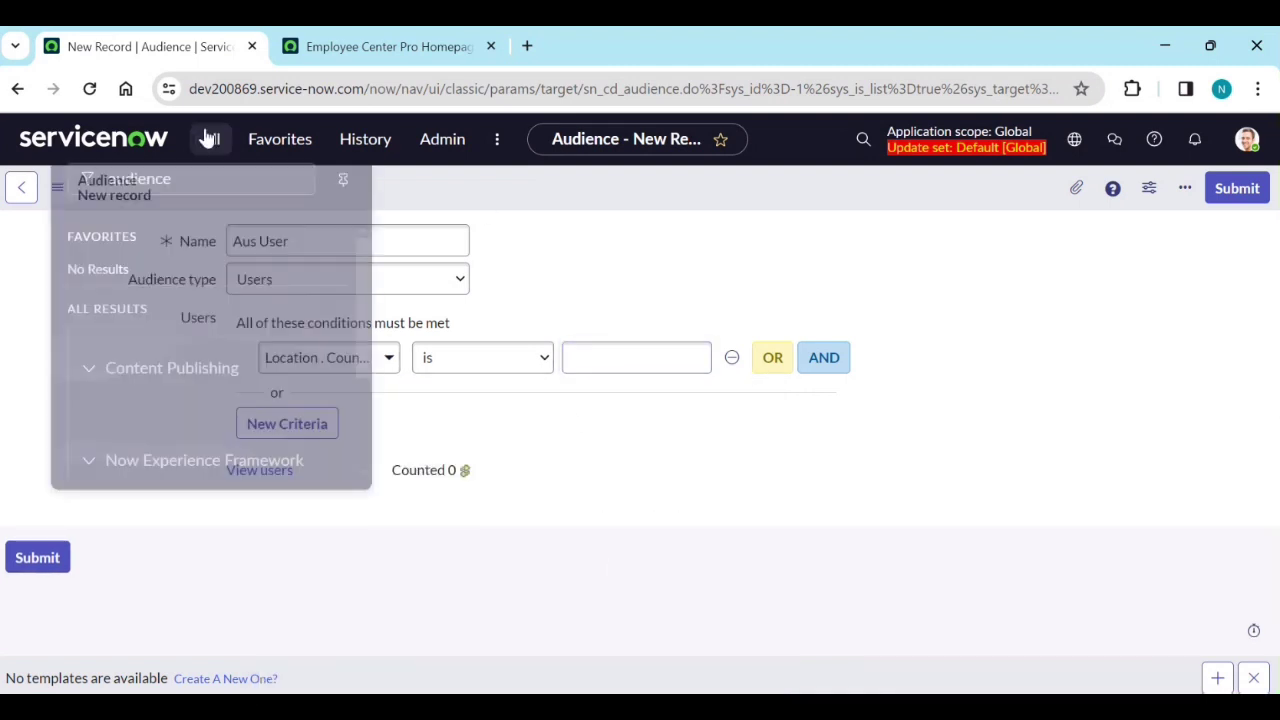
{"action": "type", "text": "locatio"}
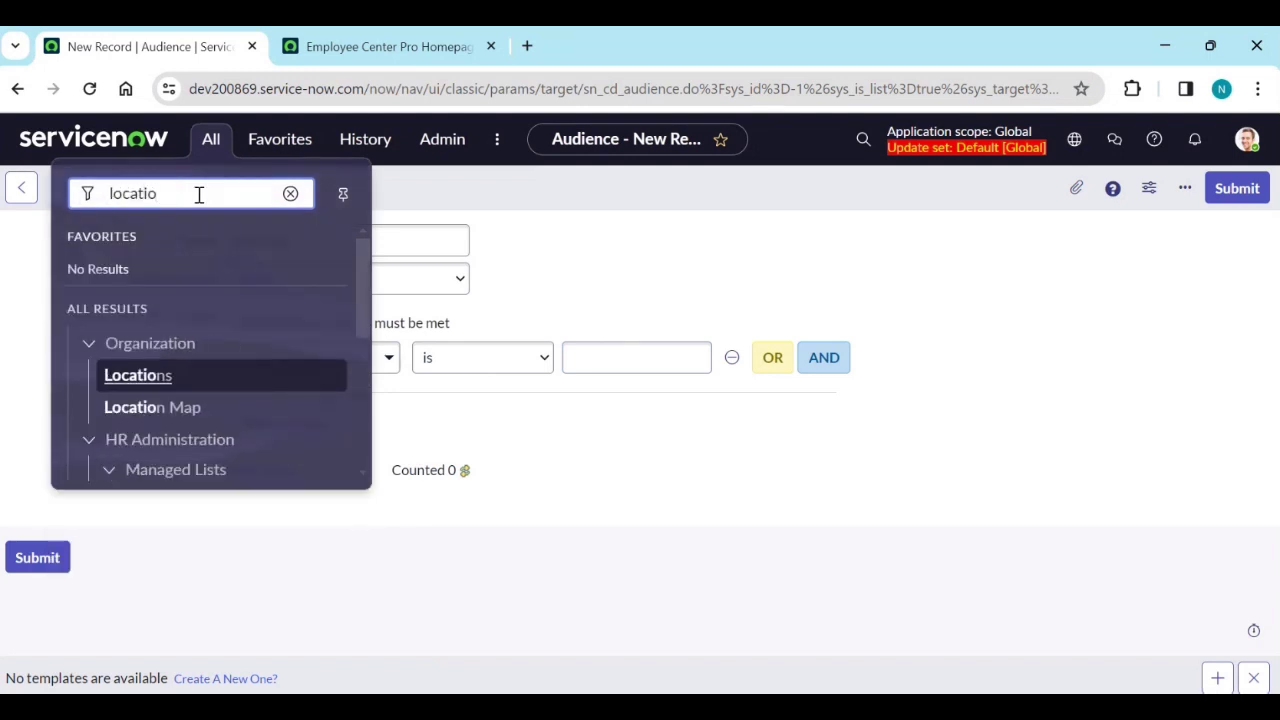
{"action": "middle_click", "coordinate": [156, 380]}
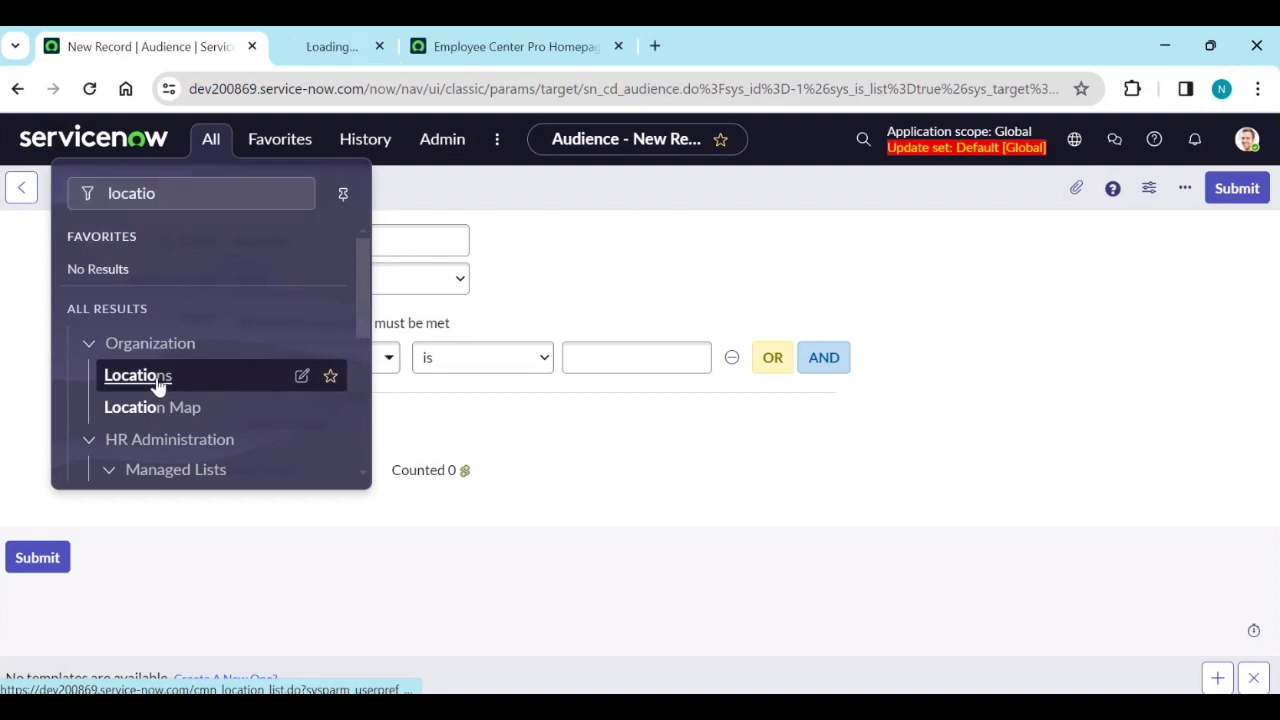
{"action": "left_click", "coordinate": [365, 55]}
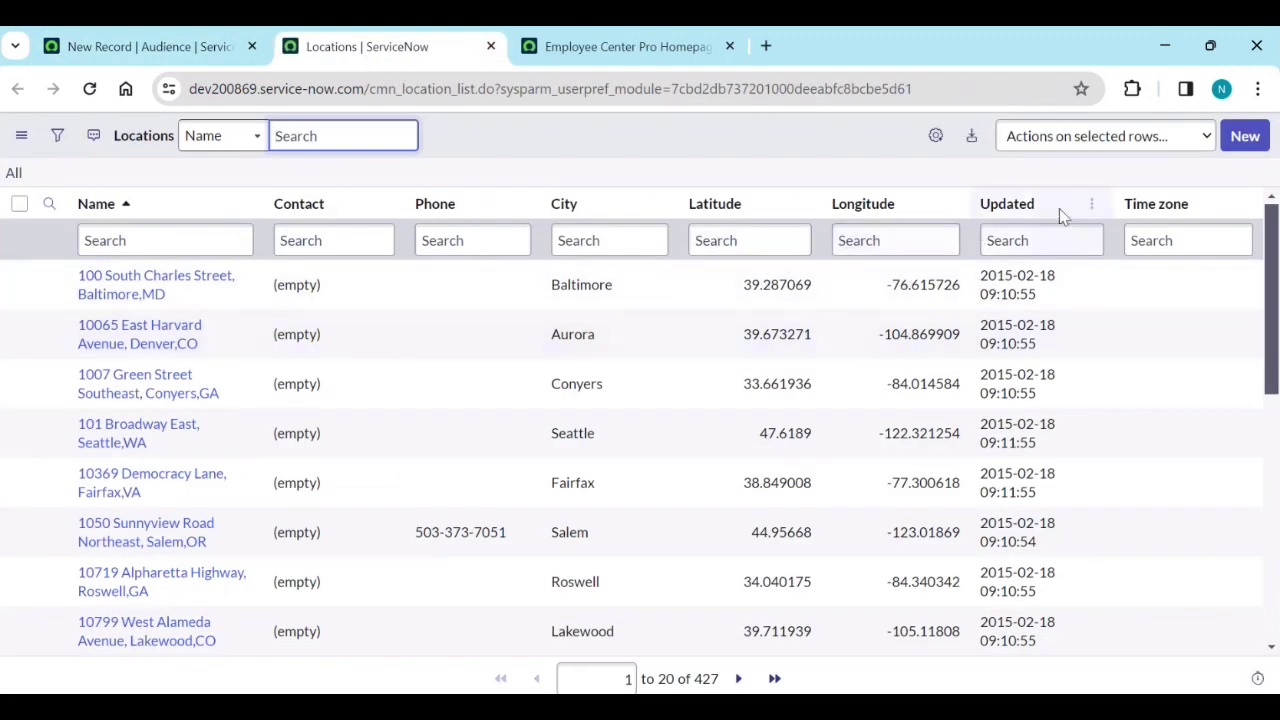
Add the Country column to the Locations list, placed between Phone and City
{"action": "left_click", "coordinate": [938, 139]}
{"action": "left_click", "coordinate": [497, 468]}
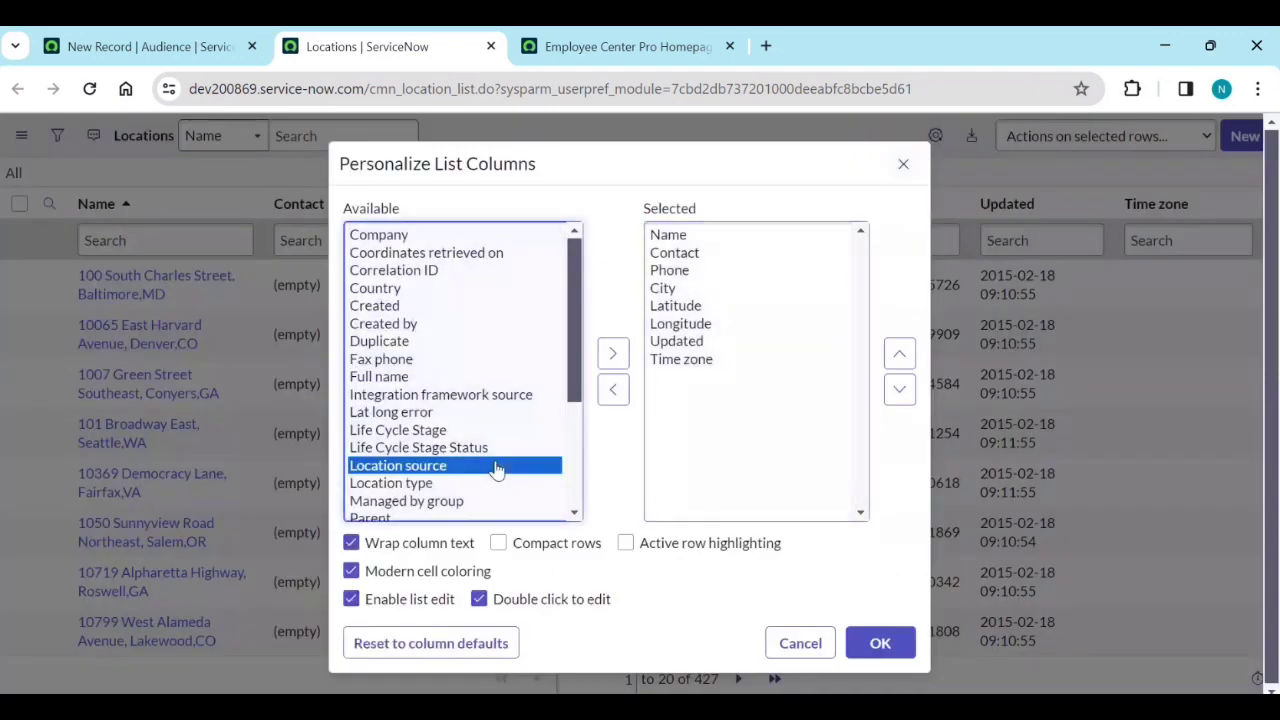
{"action": "key", "text": "c"}
{"action": "key", "text": "o"}
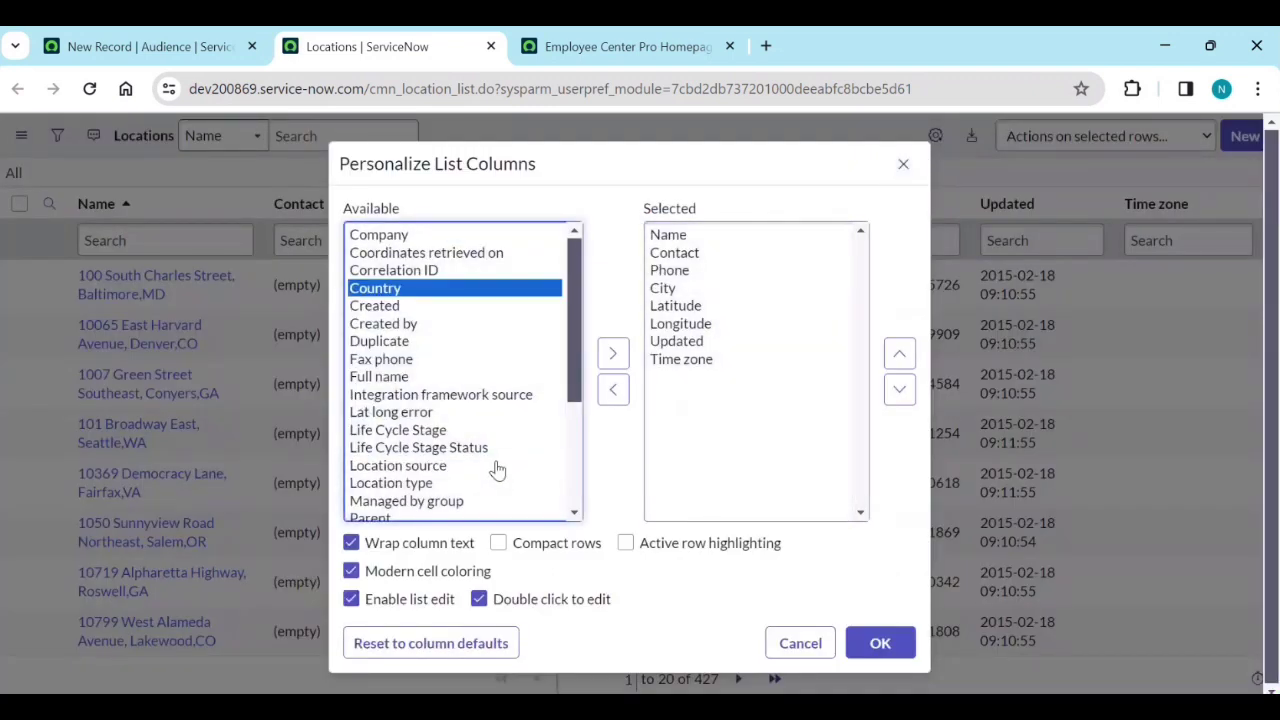
{"action": "left_click", "coordinate": [612, 353]}
{"action": "left_click", "coordinate": [899, 354]}
{"action": "left_click", "coordinate": [899, 354]}
{"action": "left_click", "coordinate": [899, 354]}
{"action": "left_click", "coordinate": [899, 354]}
{"action": "left_click", "coordinate": [899, 354]}
{"action": "left_click", "coordinate": [880, 643]}
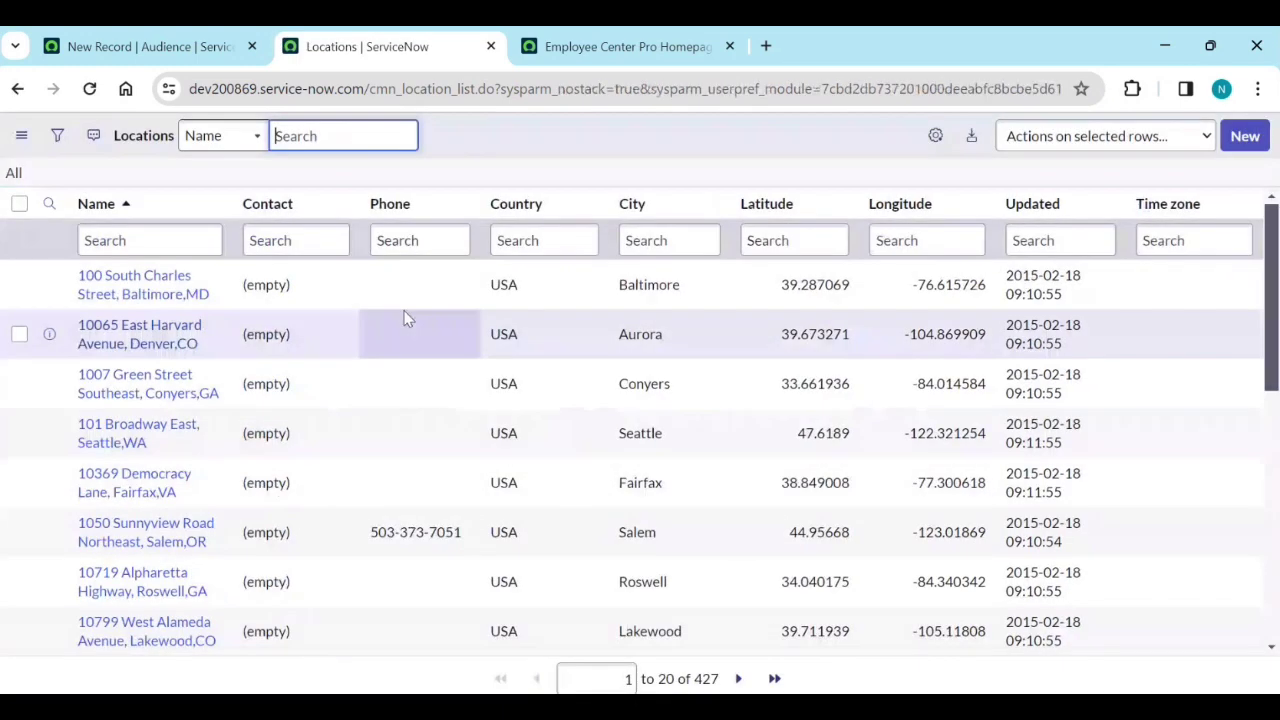
Filter the locations to countries starting with "Aus" and copy the country value Australia from the first row
{"action": "left_click", "coordinate": [541, 243]}
{"action": "type", "text": "Aus"}
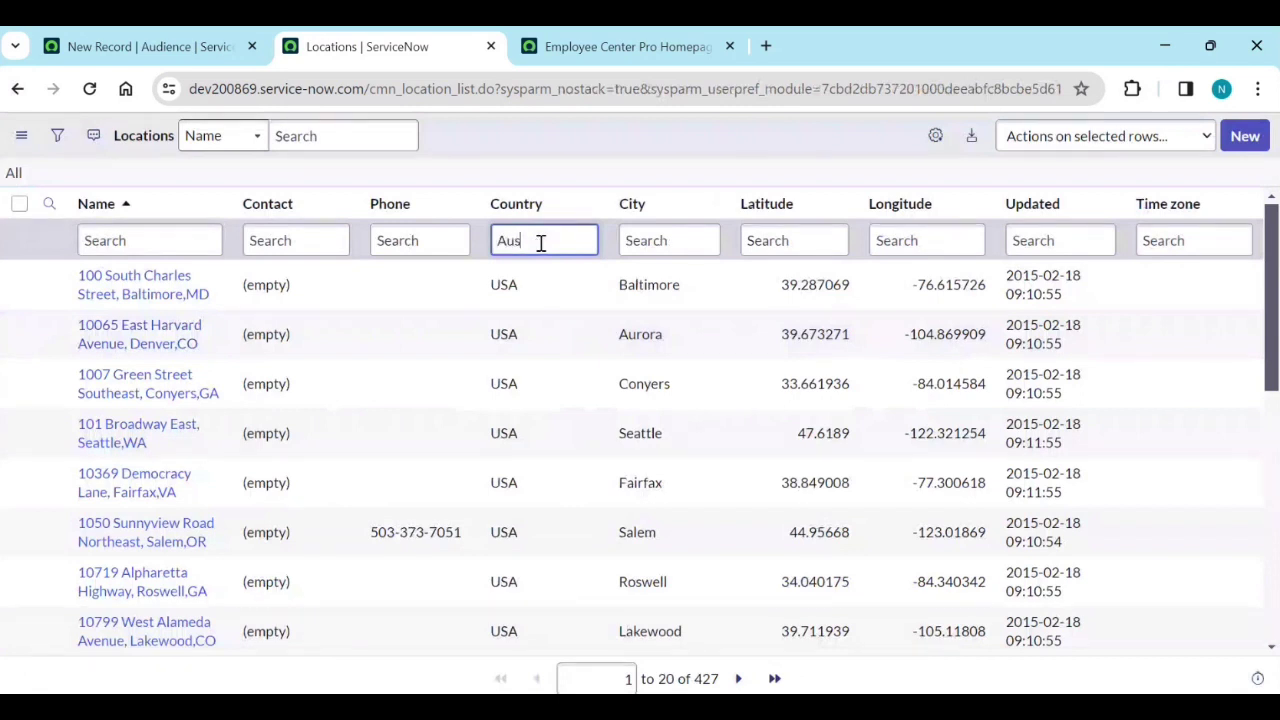
{"action": "key", "text": "Return"}
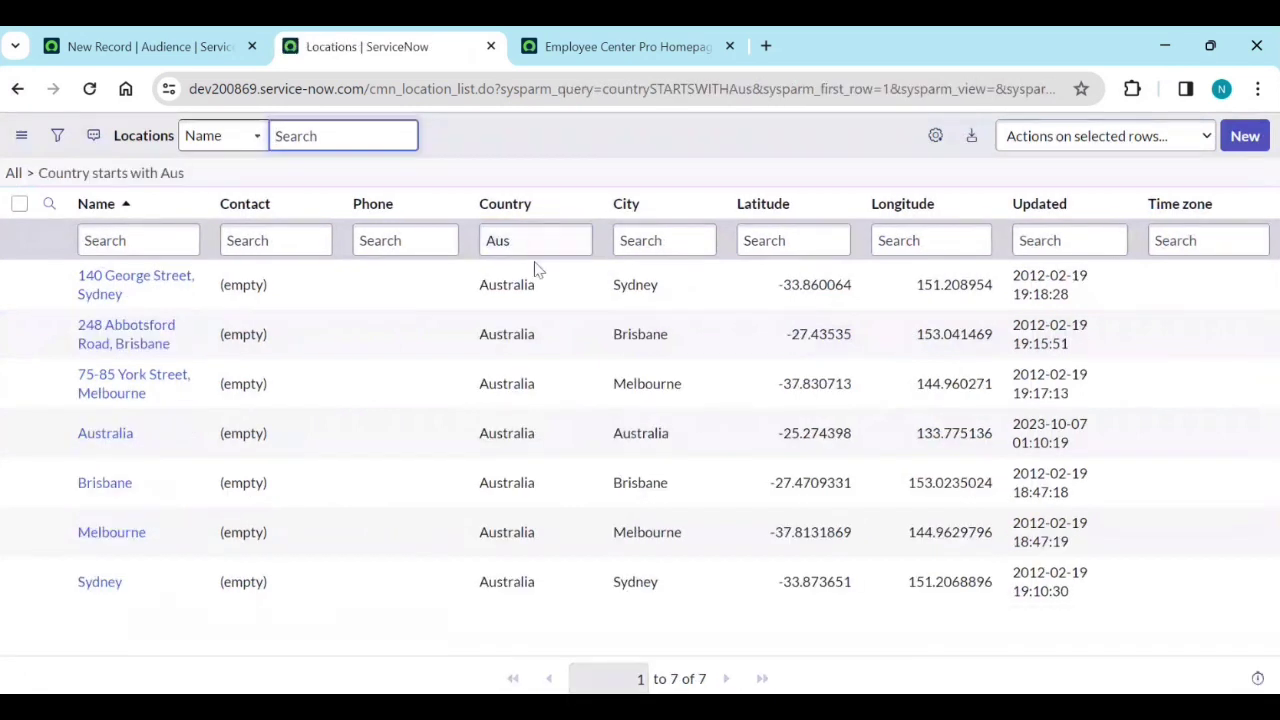
{"action": "double_click", "coordinate": [539, 284]}
{"action": "key", "text": "ctrl+c"}
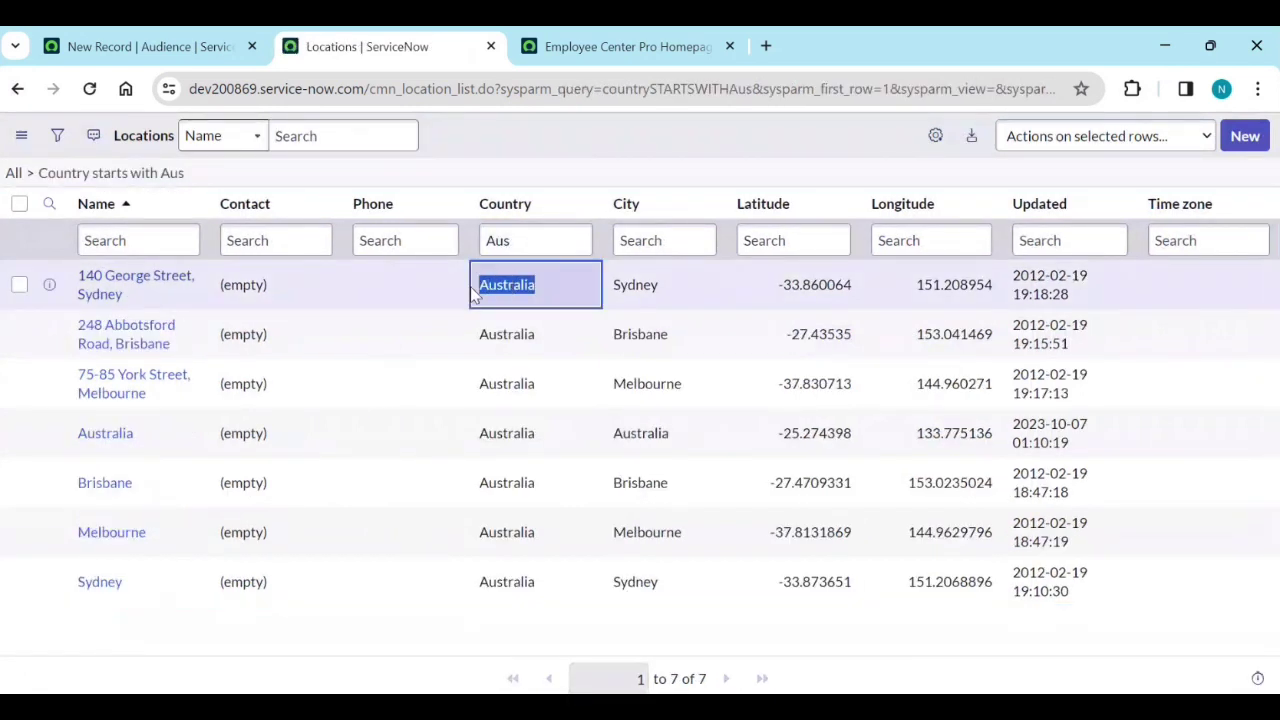
Return to the new audience record and paste Australia as the value of the location country condition
{"action": "left_click", "coordinate": [143, 47]}
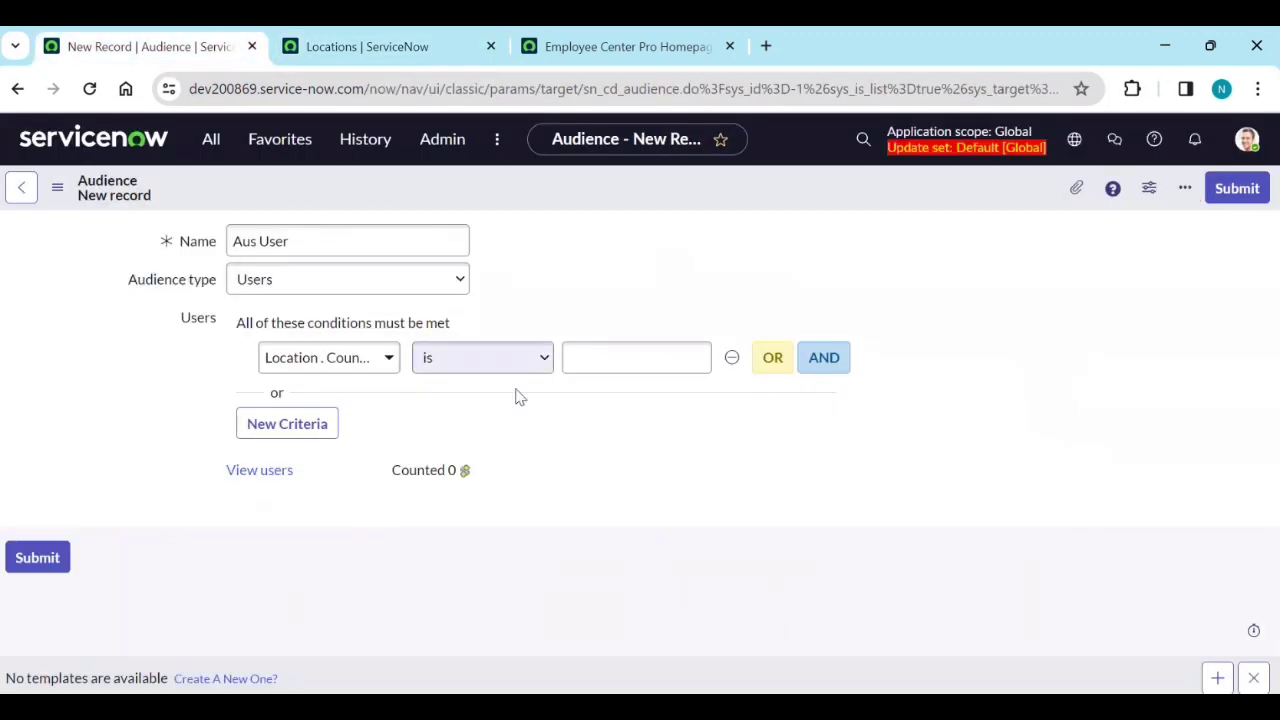
{"action": "left_click", "coordinate": [594, 351]}
{"action": "key", "text": "ctrl+v"}
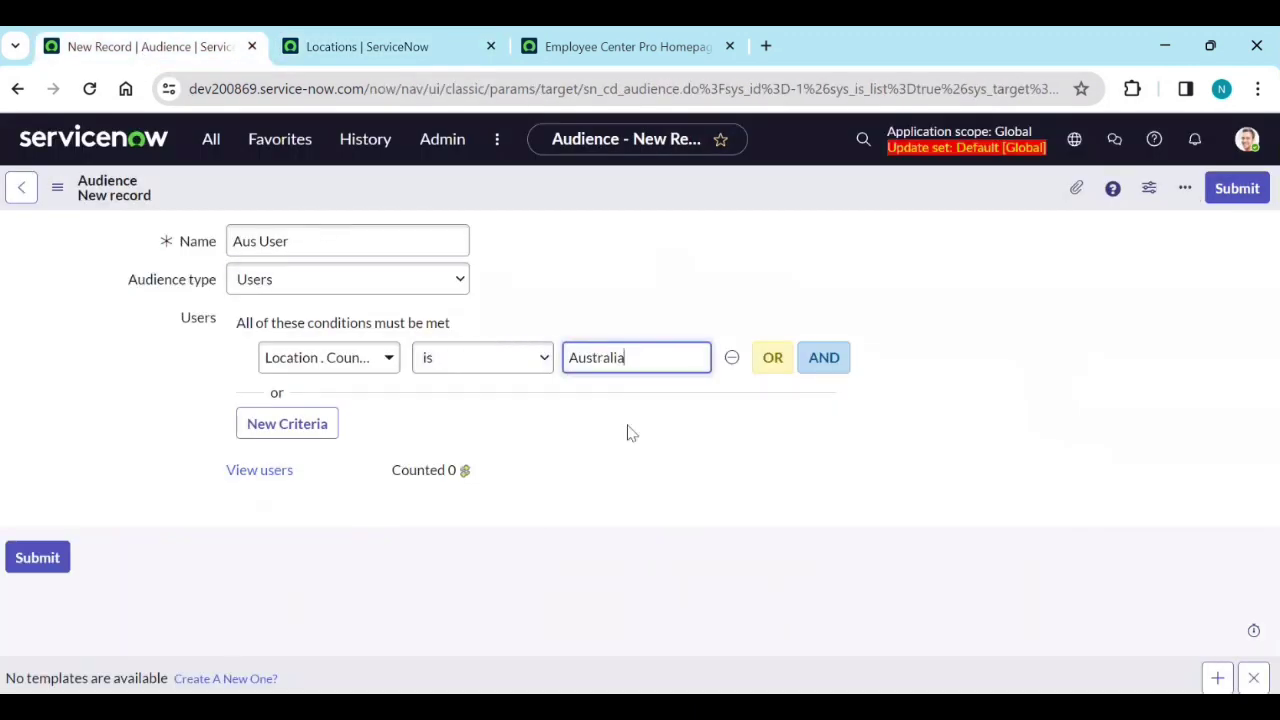
{"action": "left_click", "coordinate": [628, 431]}
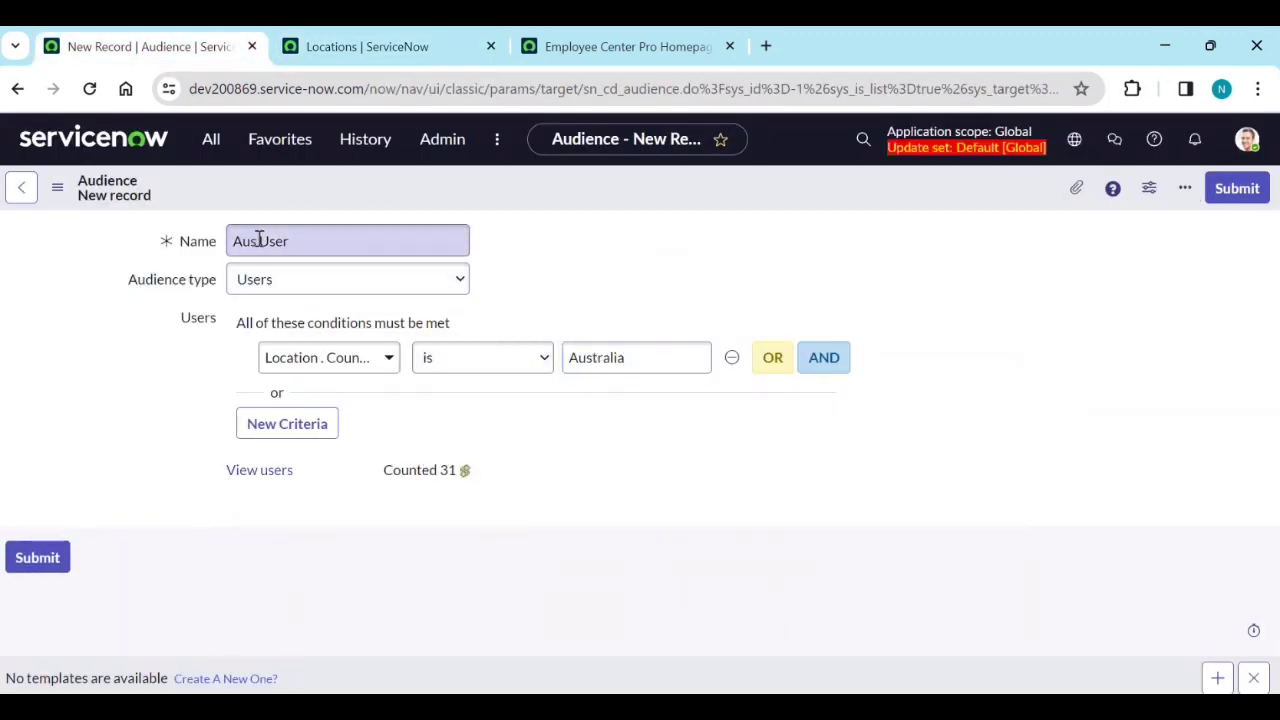
Rename the audience as Australia User and save the record without leaving the form
{"action": "left_click_drag", "start_coordinate": [257, 240], "coordinate": [237, 238]}
{"action": "key", "text": "ctrl+v"}
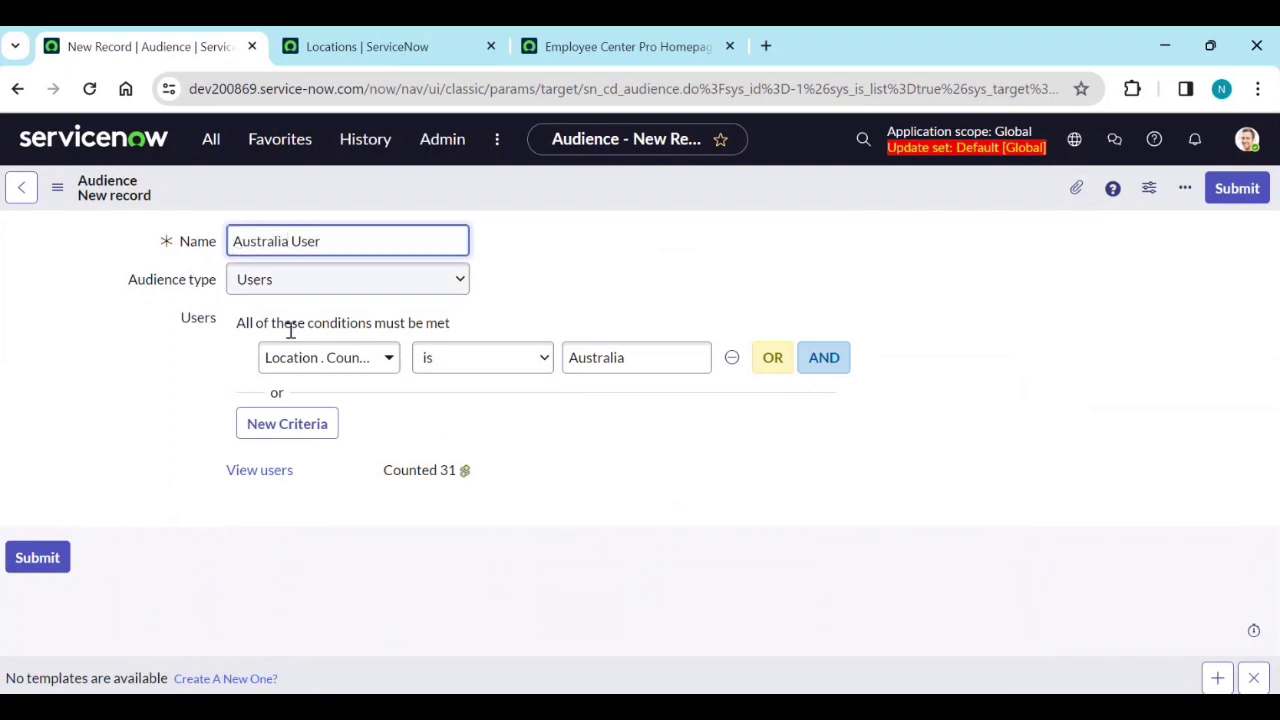
{"action": "left_click", "coordinate": [826, 511]}
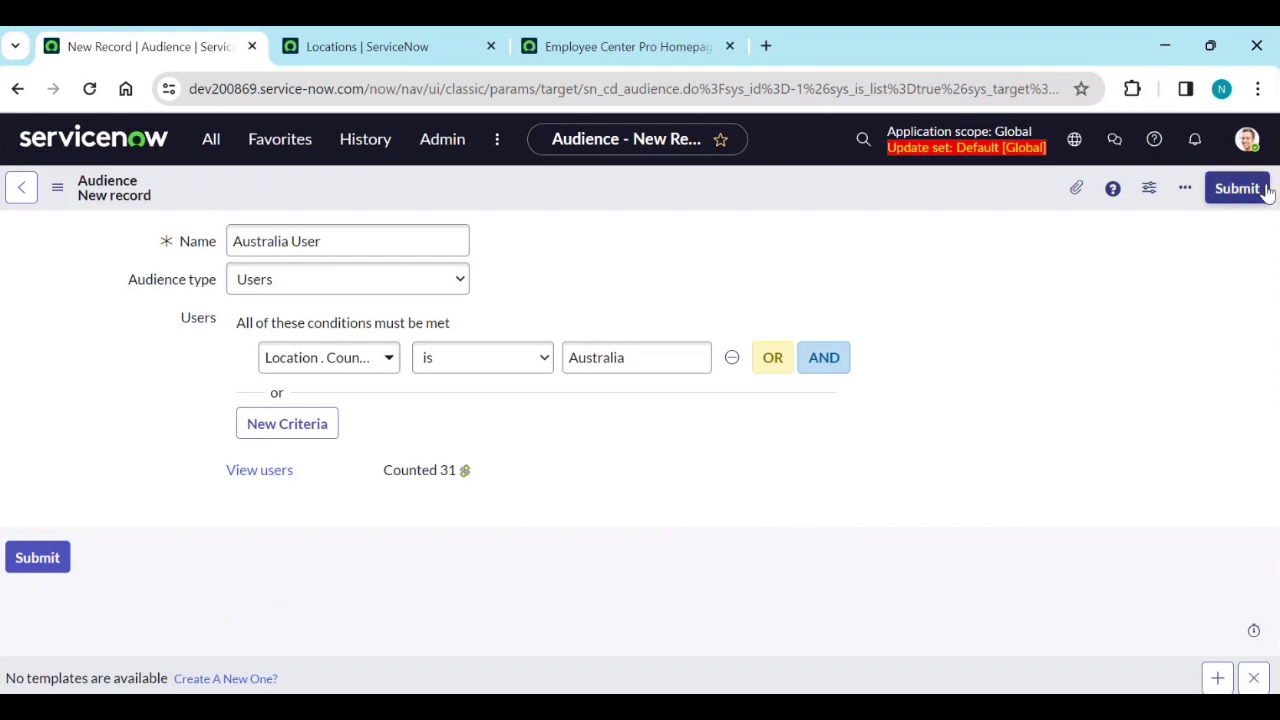
{"action": "right_click", "coordinate": [780, 210]}
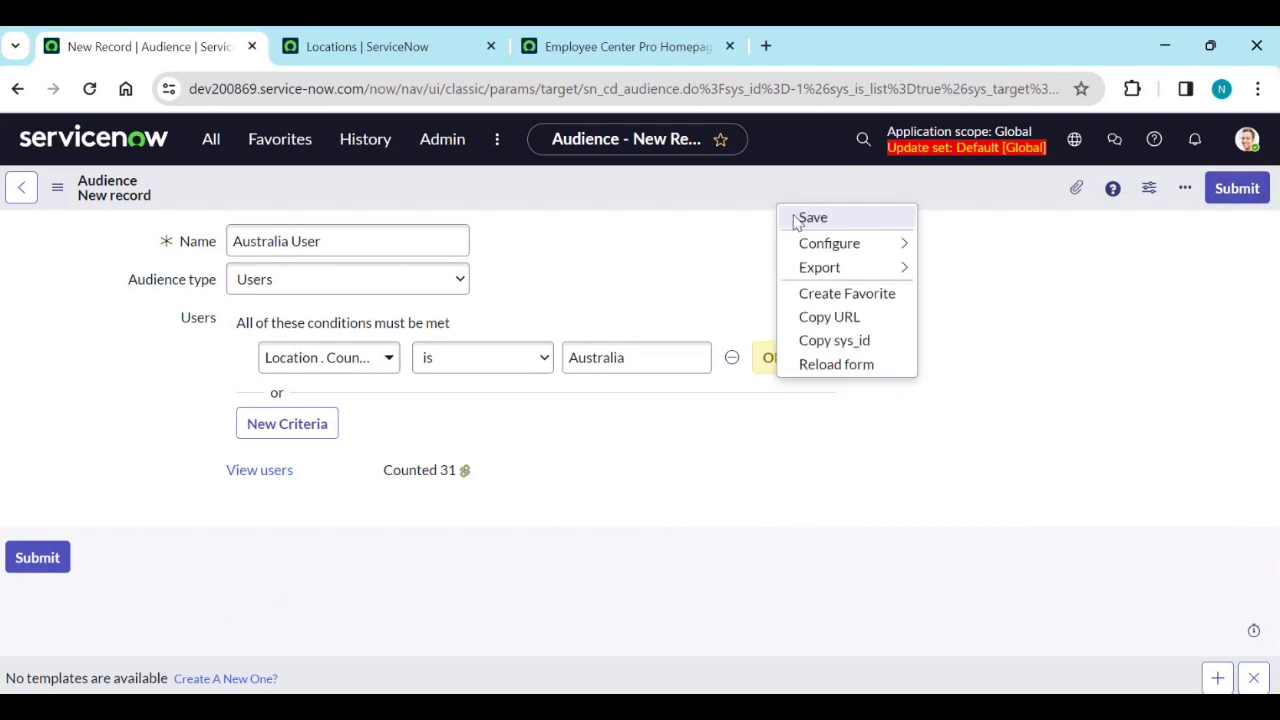
{"action": "left_click", "coordinate": [795, 217]}
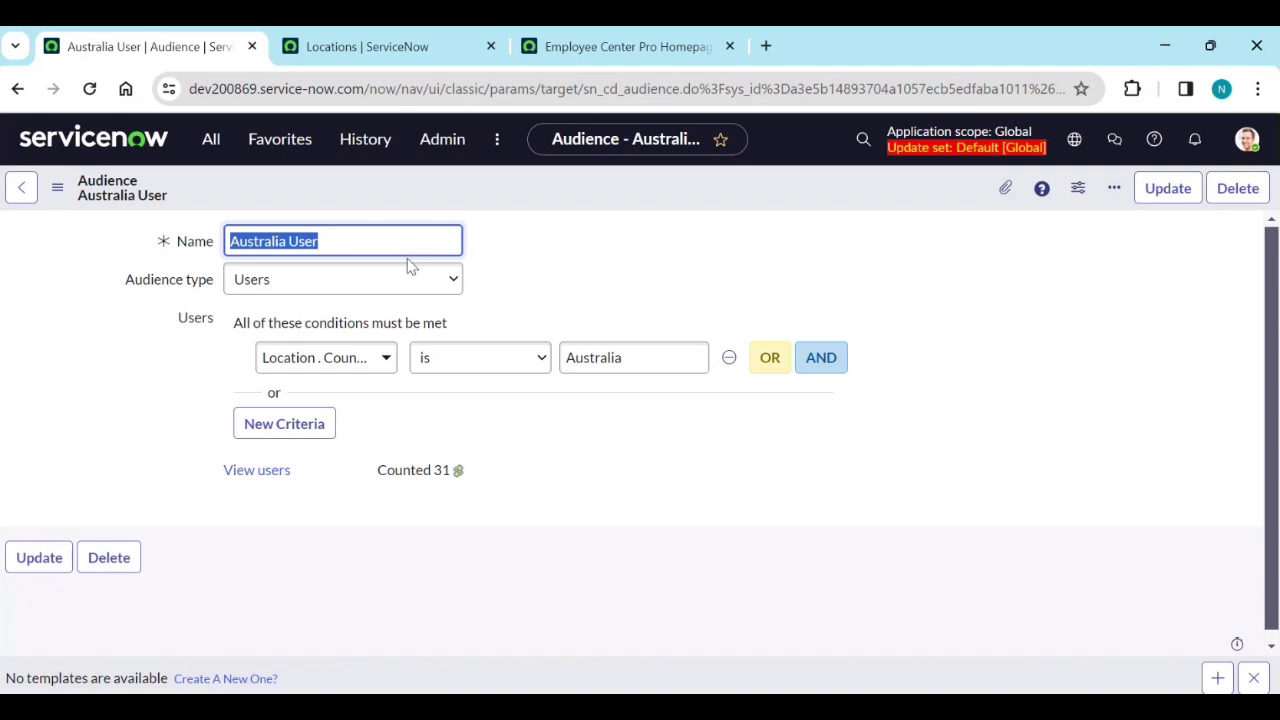
Filter the navigator for "content pub", look through the Content Publishing modules and open the Portal list under Content Classes
{"action": "left_click", "coordinate": [213, 141]}
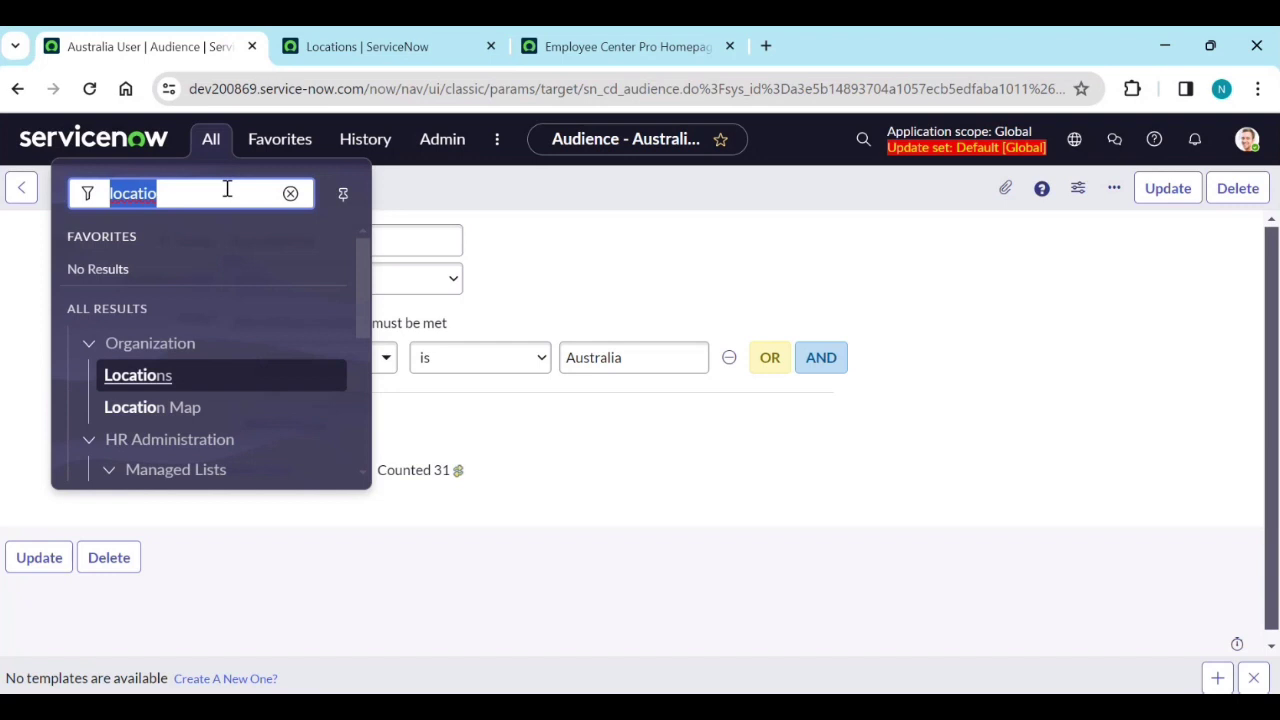
{"action": "type", "text": "co"}
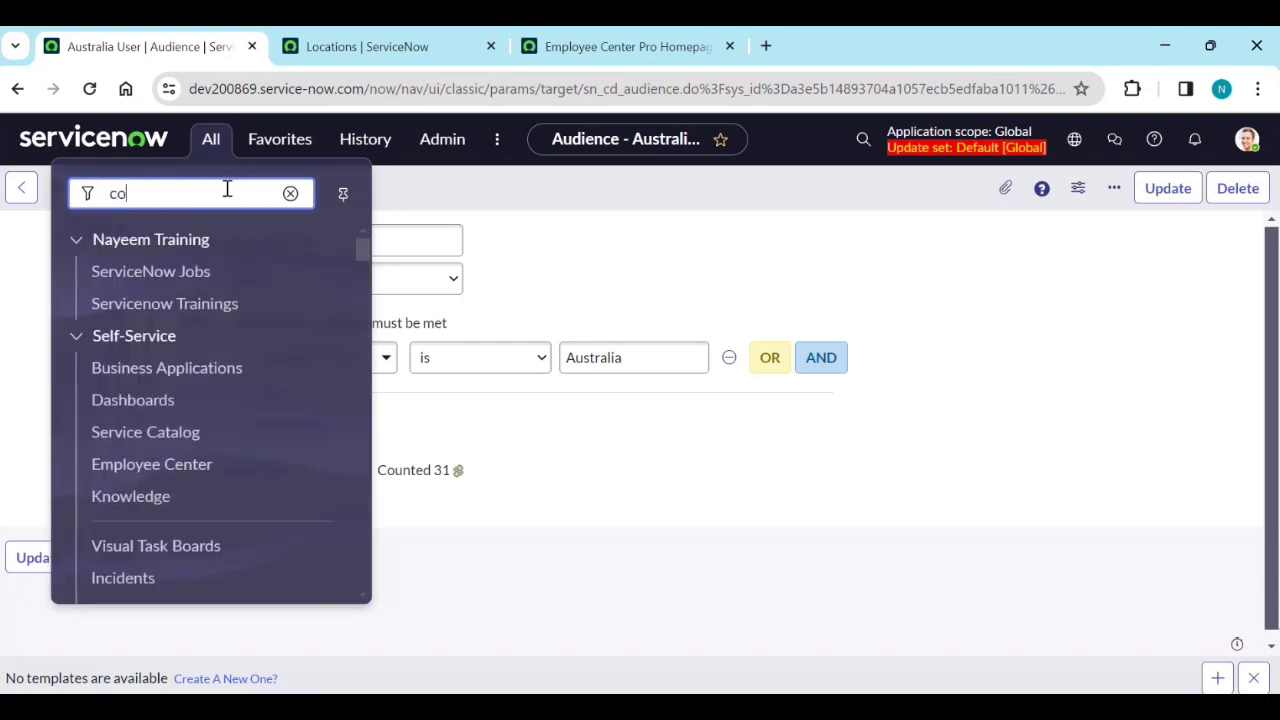
{"action": "type", "text": "ntent pub"}
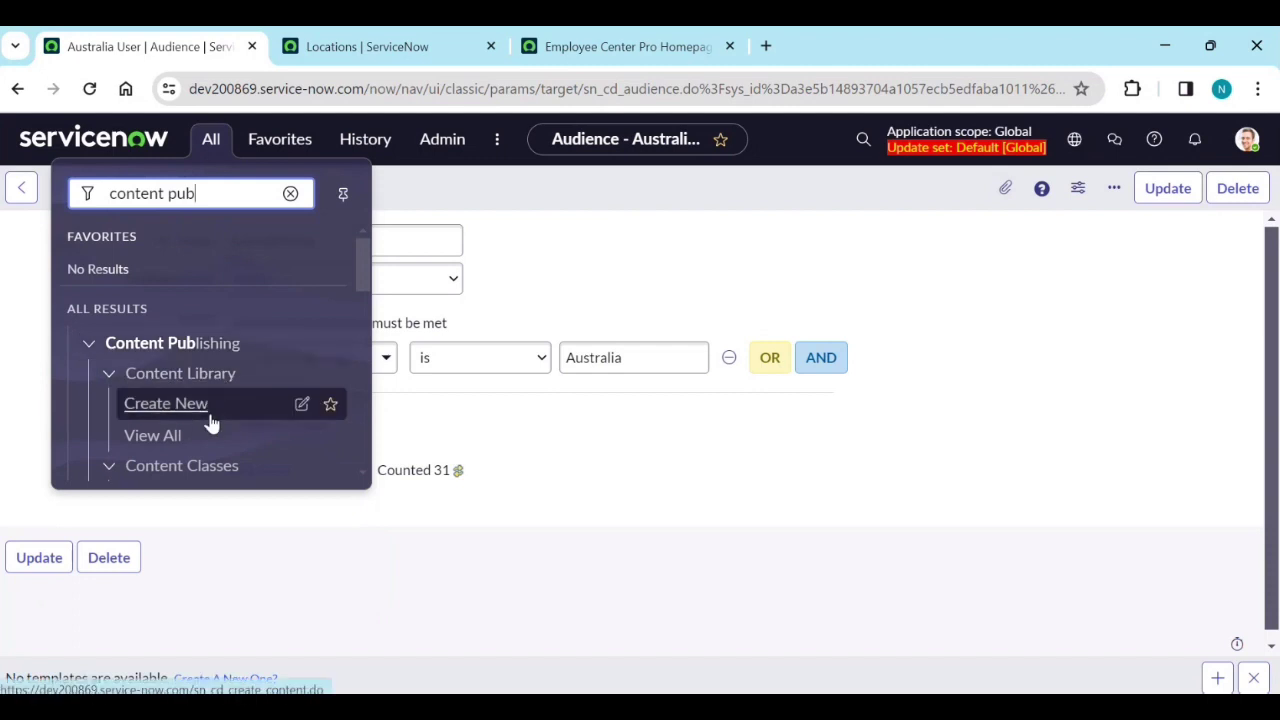
{"action": "scroll", "coordinate": [210, 423], "scroll_direction": "down", "scroll_amount": 1}
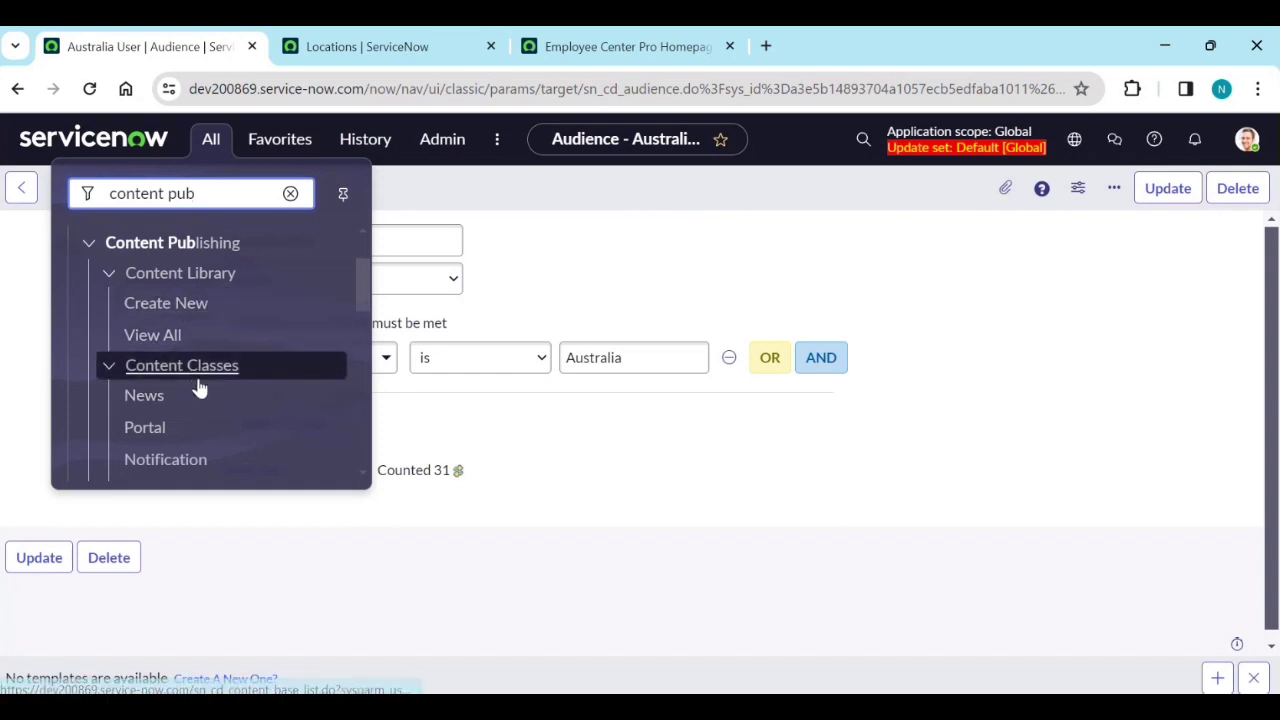
{"action": "scroll", "coordinate": [200, 395], "scroll_direction": "down", "scroll_amount": 3}
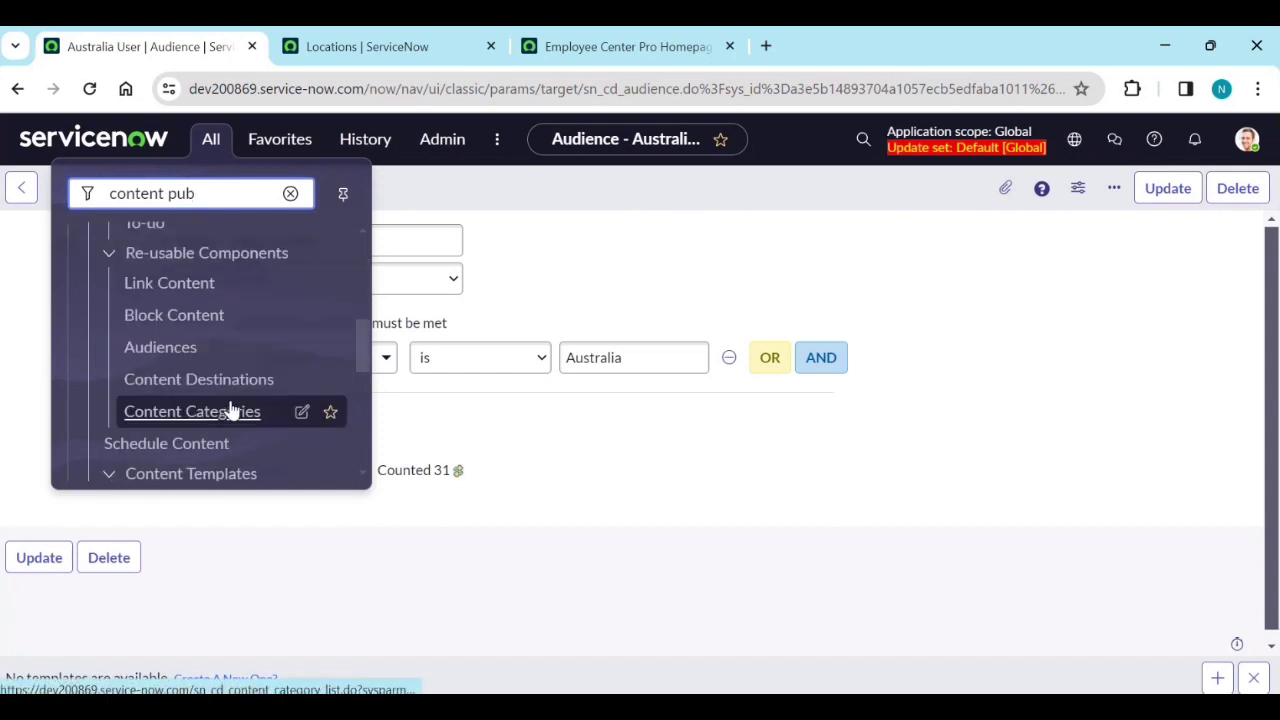
{"action": "scroll", "coordinate": [215, 372], "scroll_direction": "down", "scroll_amount": 1}
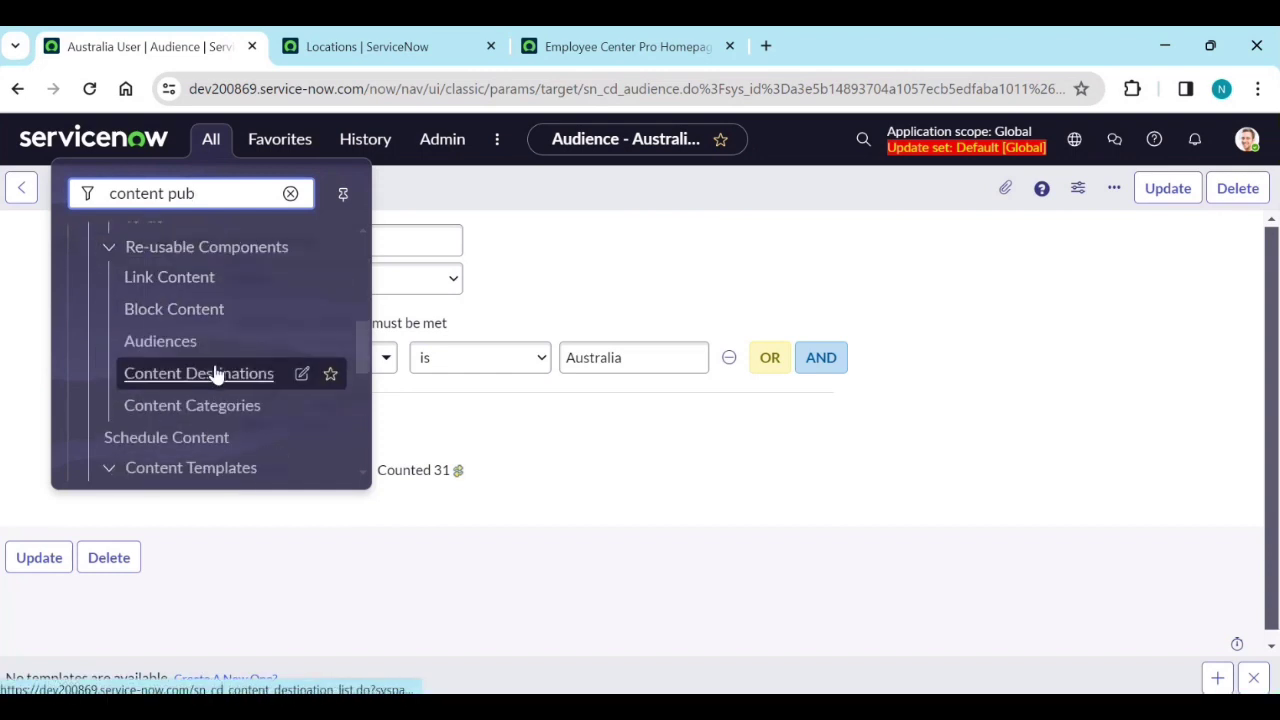
{"action": "scroll", "coordinate": [215, 372], "scroll_direction": "down", "scroll_amount": 3}
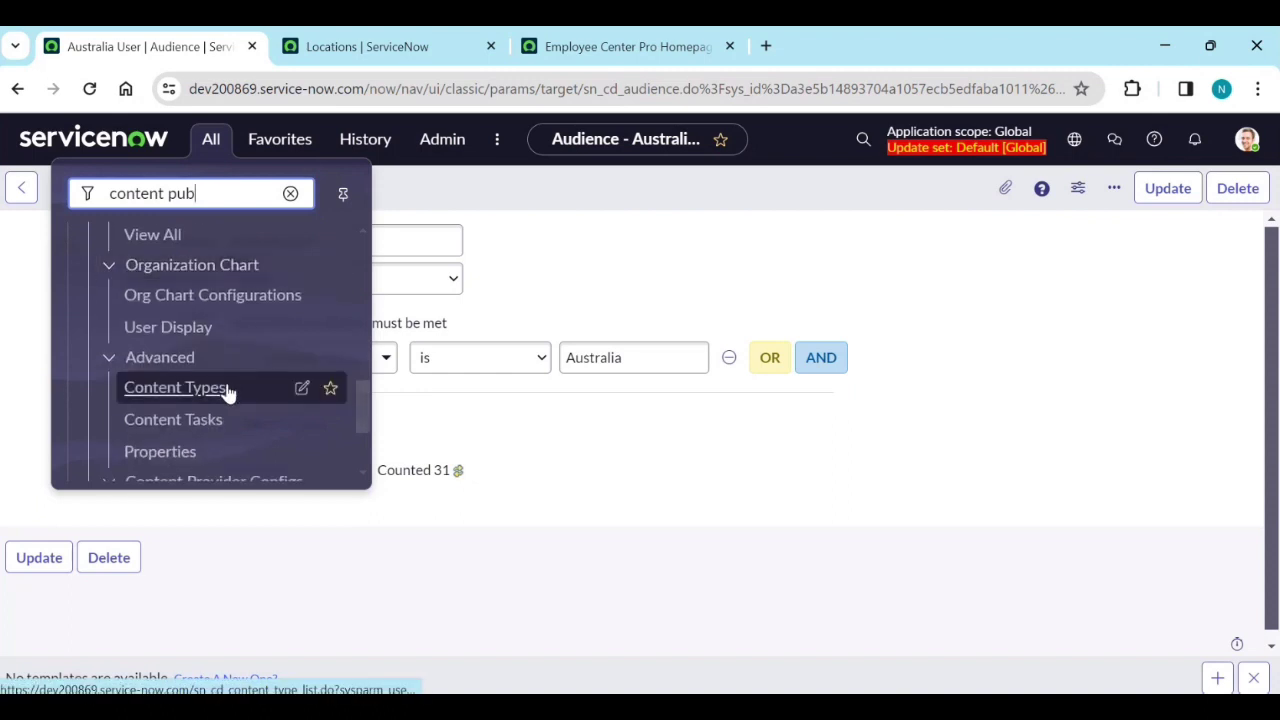
{"action": "scroll", "coordinate": [228, 392], "scroll_direction": "down", "scroll_amount": 2}
{"action": "scroll", "coordinate": [237, 407], "scroll_direction": "up", "scroll_amount": 2}
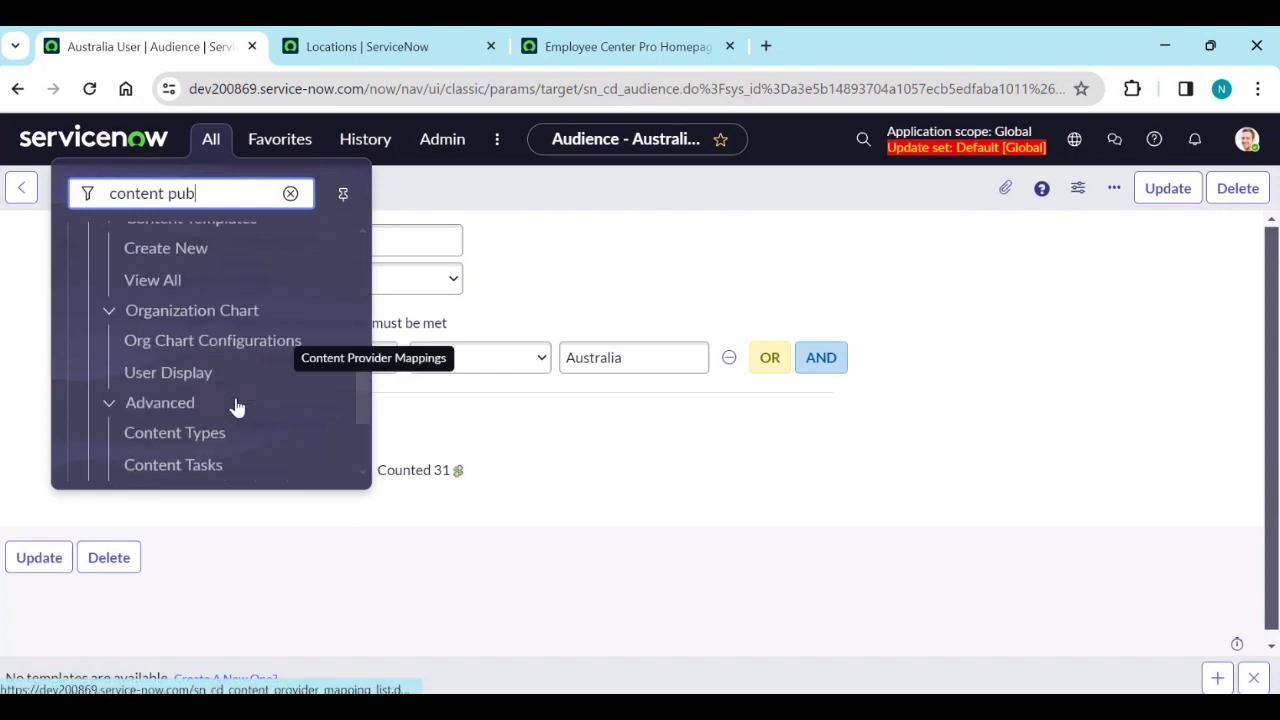
{"action": "scroll", "coordinate": [237, 407], "scroll_direction": "up", "scroll_amount": 8}
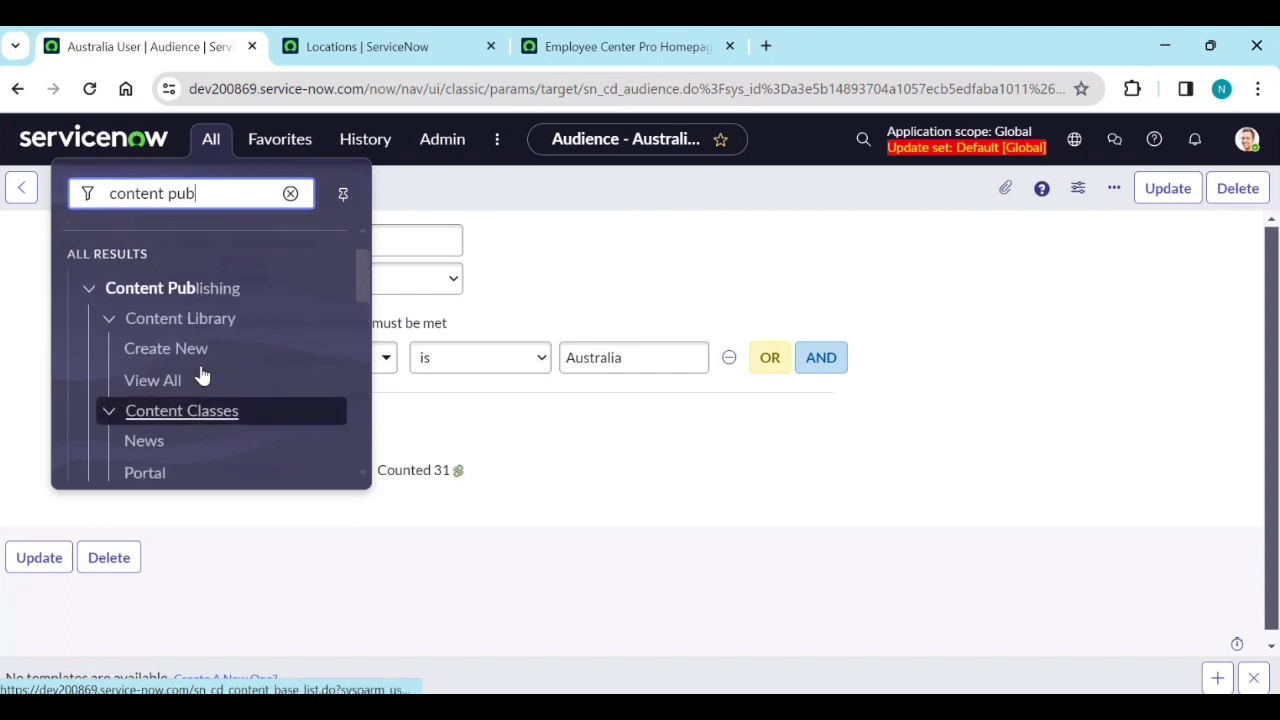
{"action": "scroll", "coordinate": [205, 392], "scroll_direction": "down", "scroll_amount": 1}
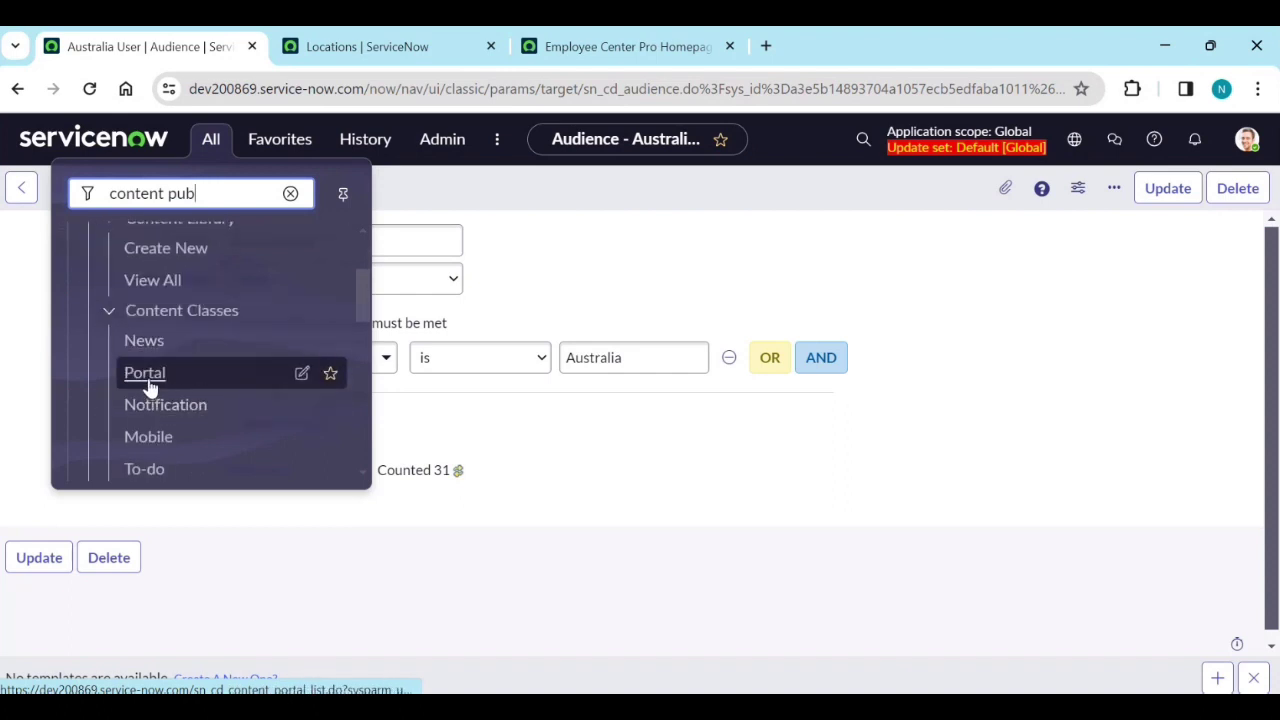
{"action": "left_click", "coordinate": [145, 373]}
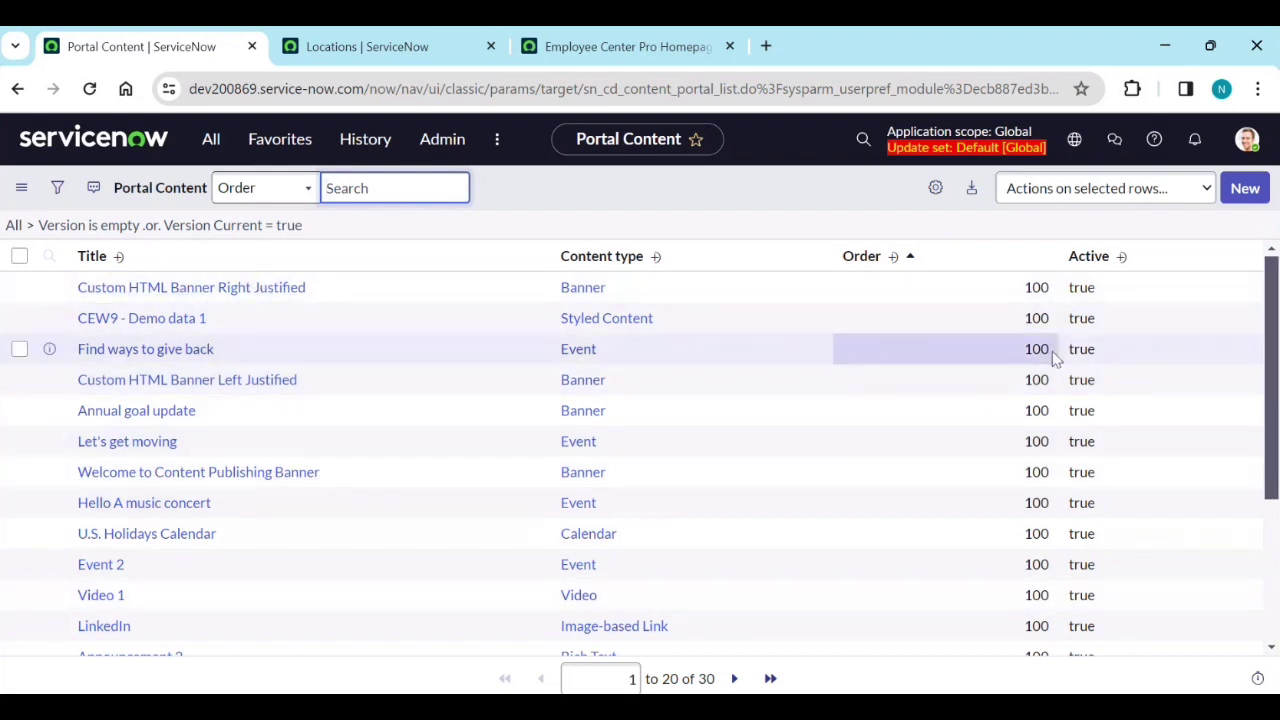
Create a new portal content record titled "Town all Event for Austerlian Users"
{"action": "left_click", "coordinate": [1245, 198]}
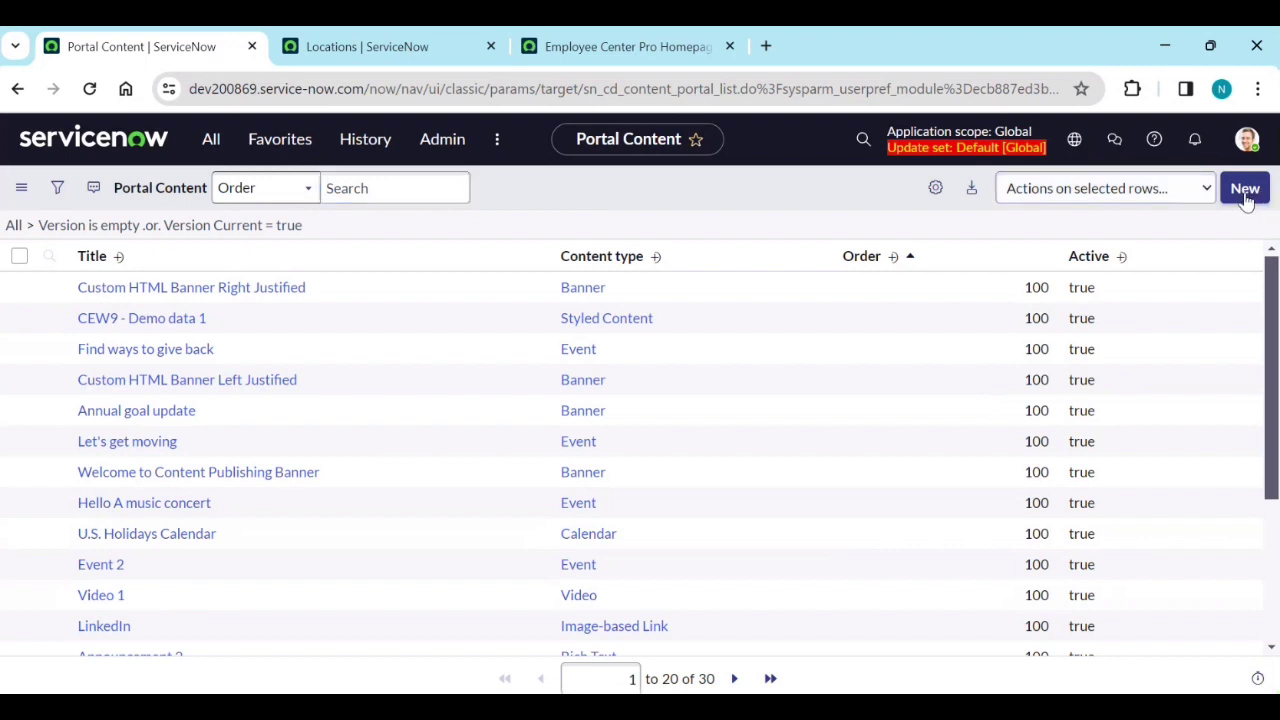
{"action": "left_click", "coordinate": [292, 250]}
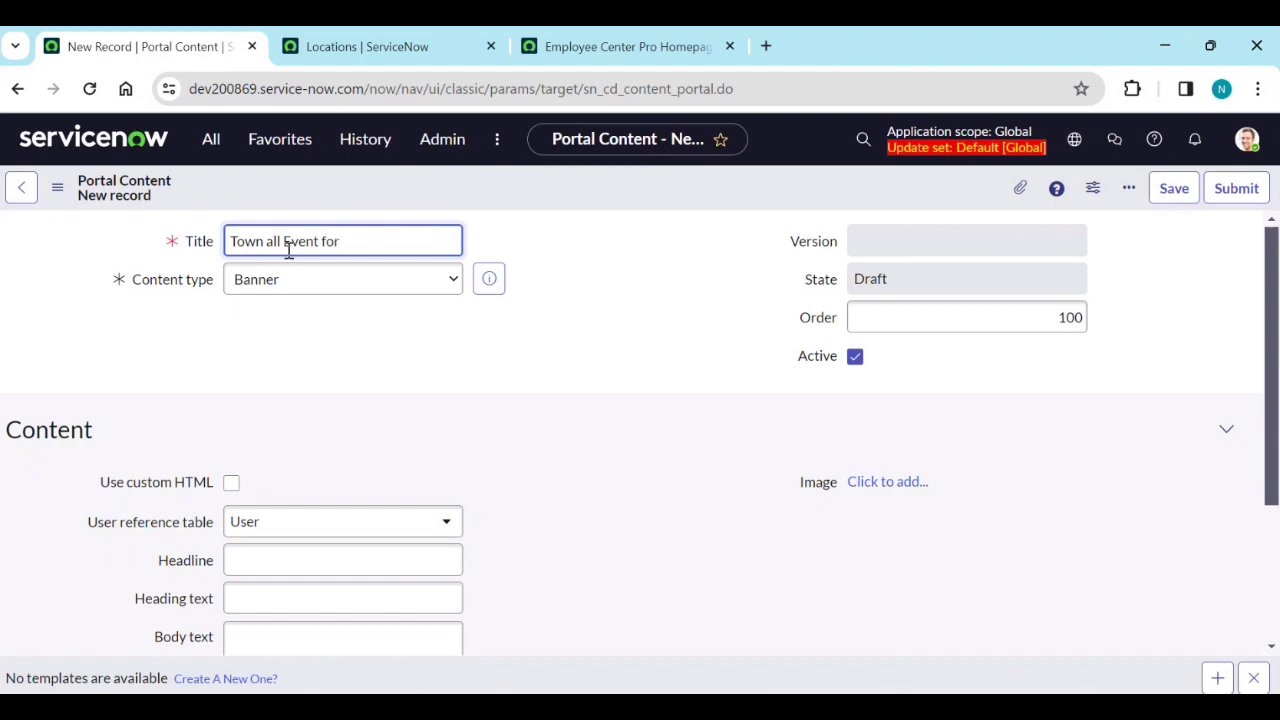
{"action": "key", "text": "Caps_Lock"}
{"action": "key", "text": "Caps_Lock"}
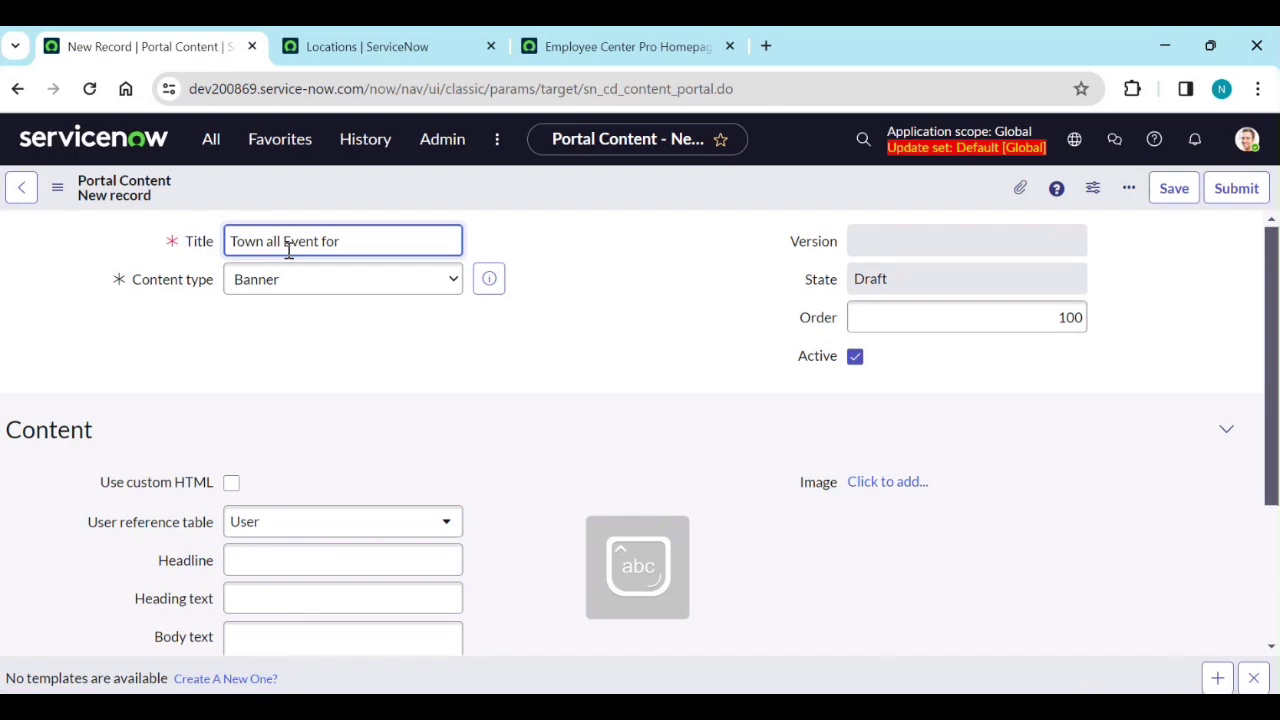
{"action": "type", "text": "Austerlian Users"}
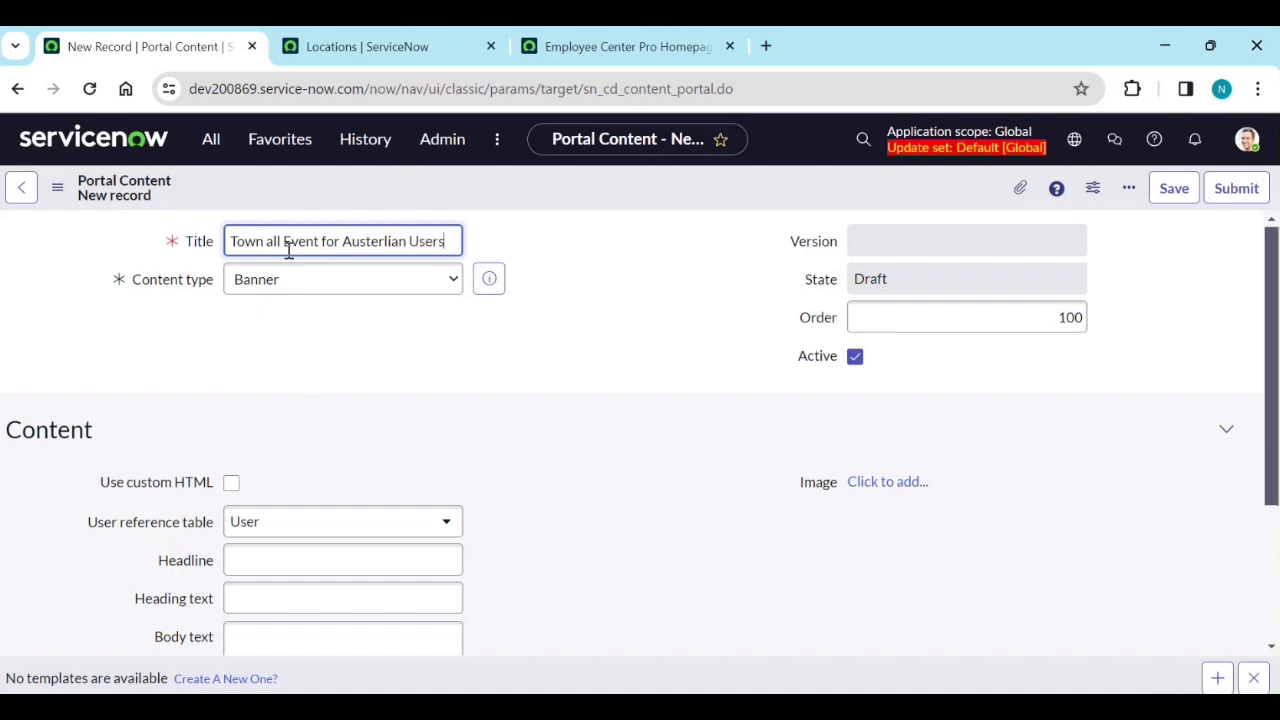
{"action": "left_click", "coordinate": [387, 414]}
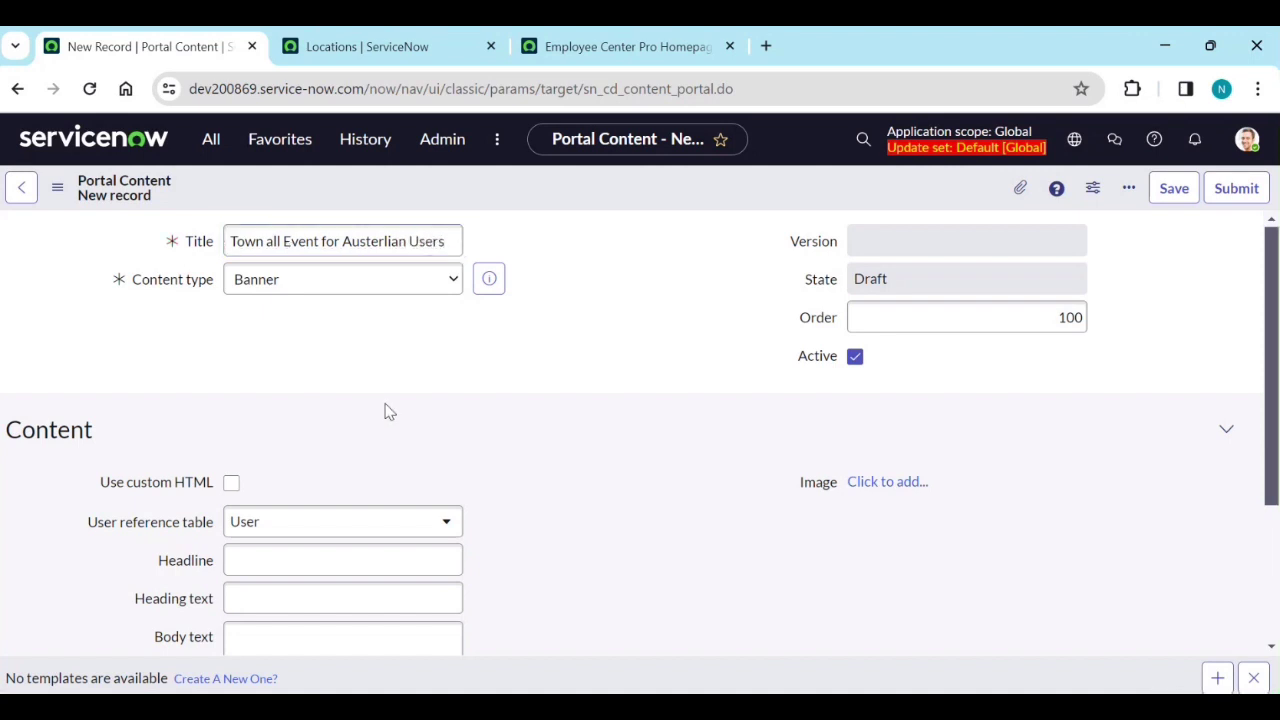
Set the new portal content's content type to Event and look over the fields it requires
{"action": "left_click", "coordinate": [309, 290]}
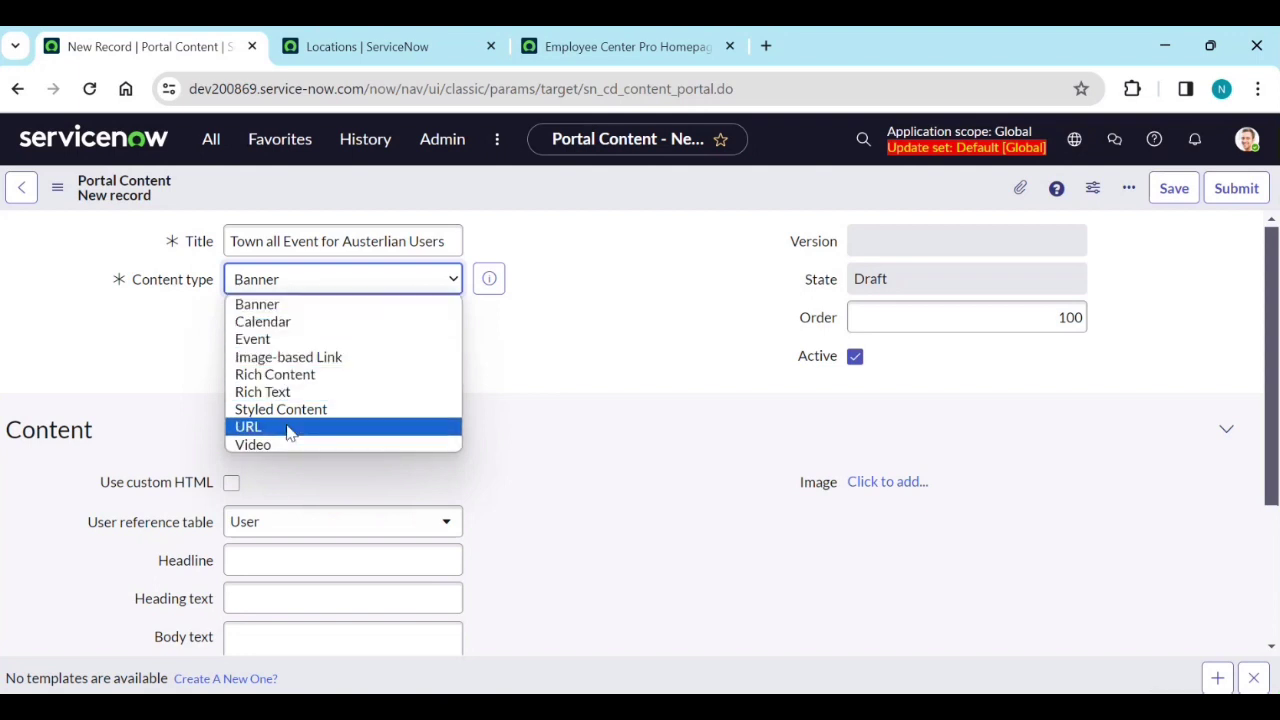
{"action": "left_click", "coordinate": [277, 339]}
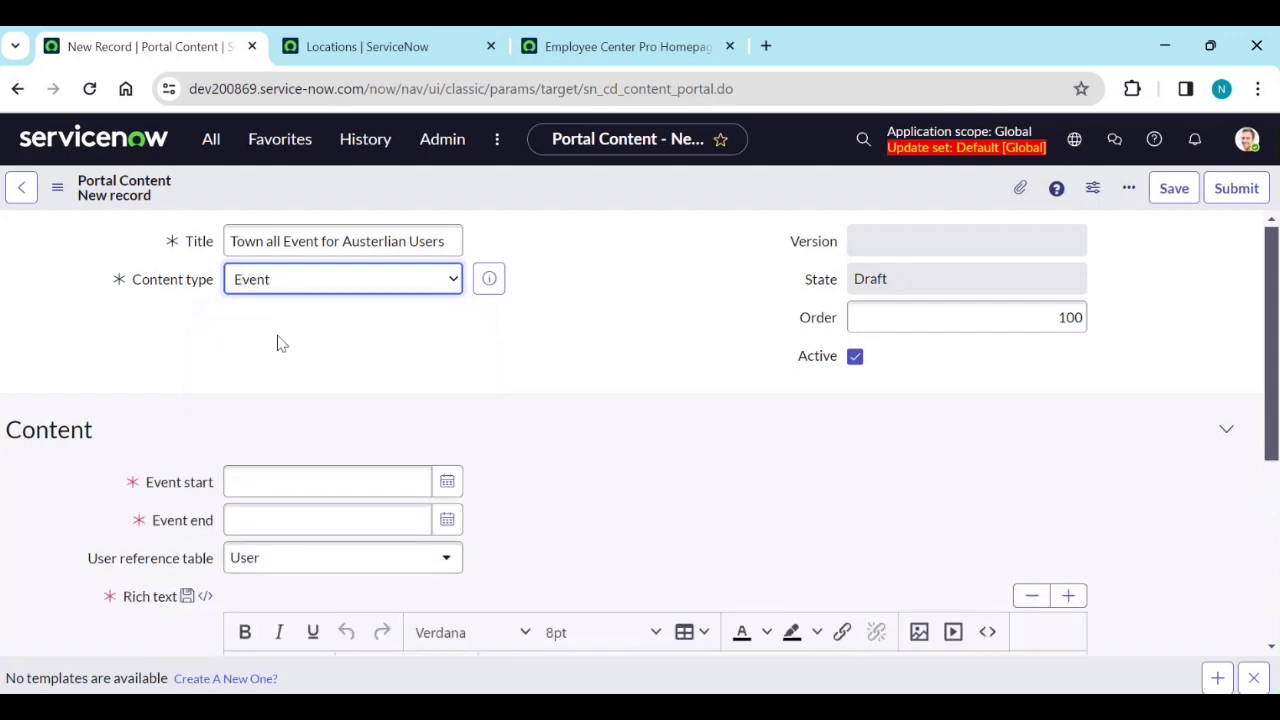
{"action": "scroll", "coordinate": [294, 374], "scroll_direction": "down", "scroll_amount": 3}
{"action": "scroll", "coordinate": [369, 405], "scroll_direction": "up", "scroll_amount": 2}
{"action": "scroll", "coordinate": [369, 405], "scroll_direction": "up", "scroll_amount": 4}
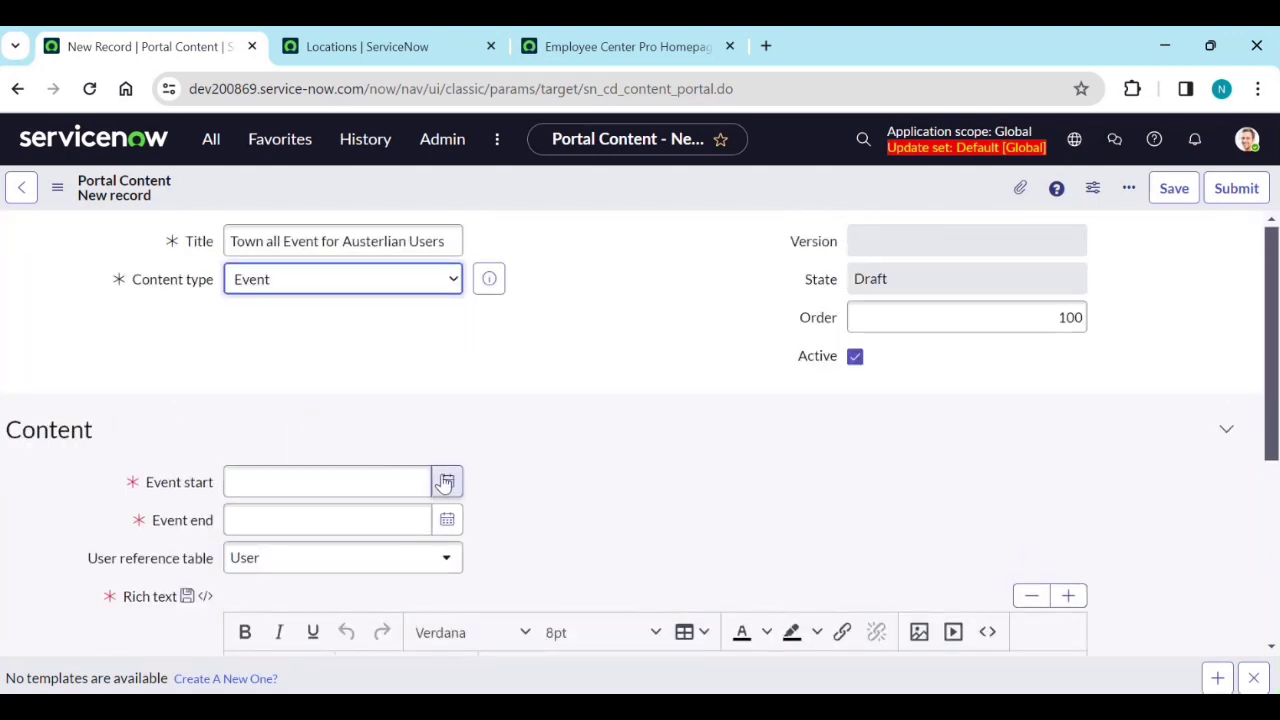
Set the event start date to 2024-03-04 and the end date to 2024-03-05, keeping User as the user reference table
{"action": "left_click", "coordinate": [447, 482]}
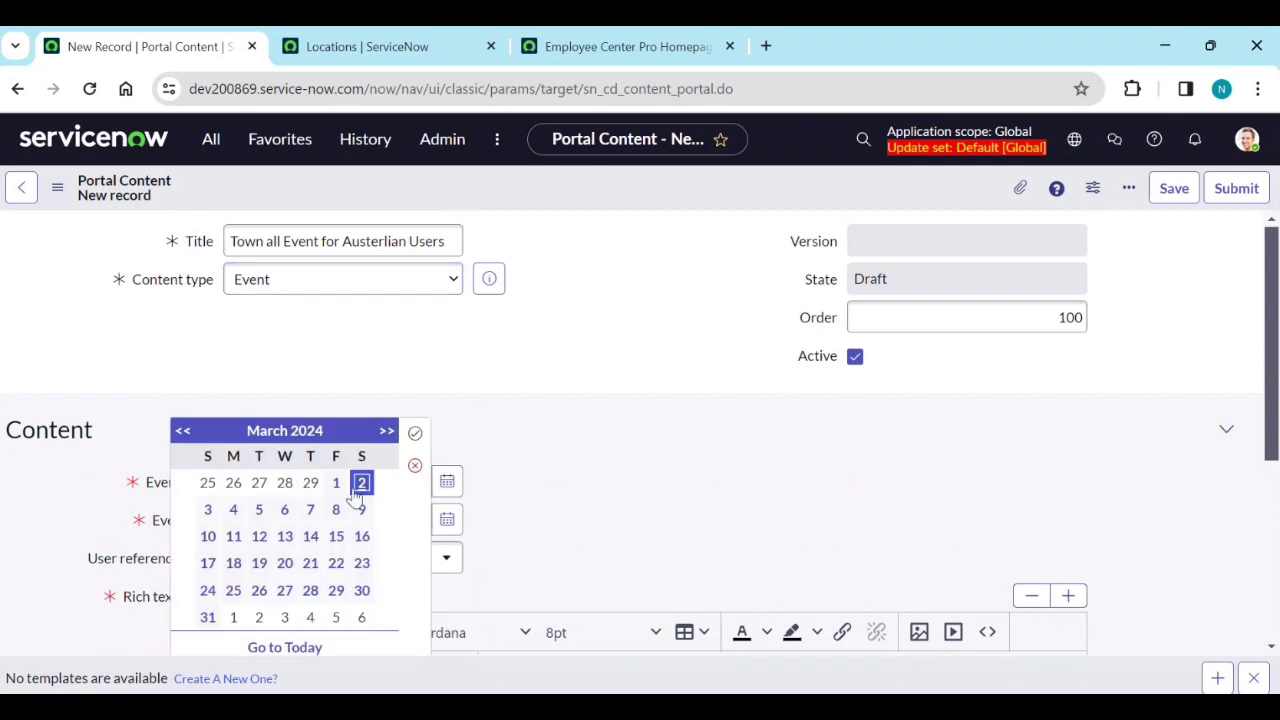
{"action": "left_click", "coordinate": [233, 511]}
{"action": "left_click", "coordinate": [415, 437]}
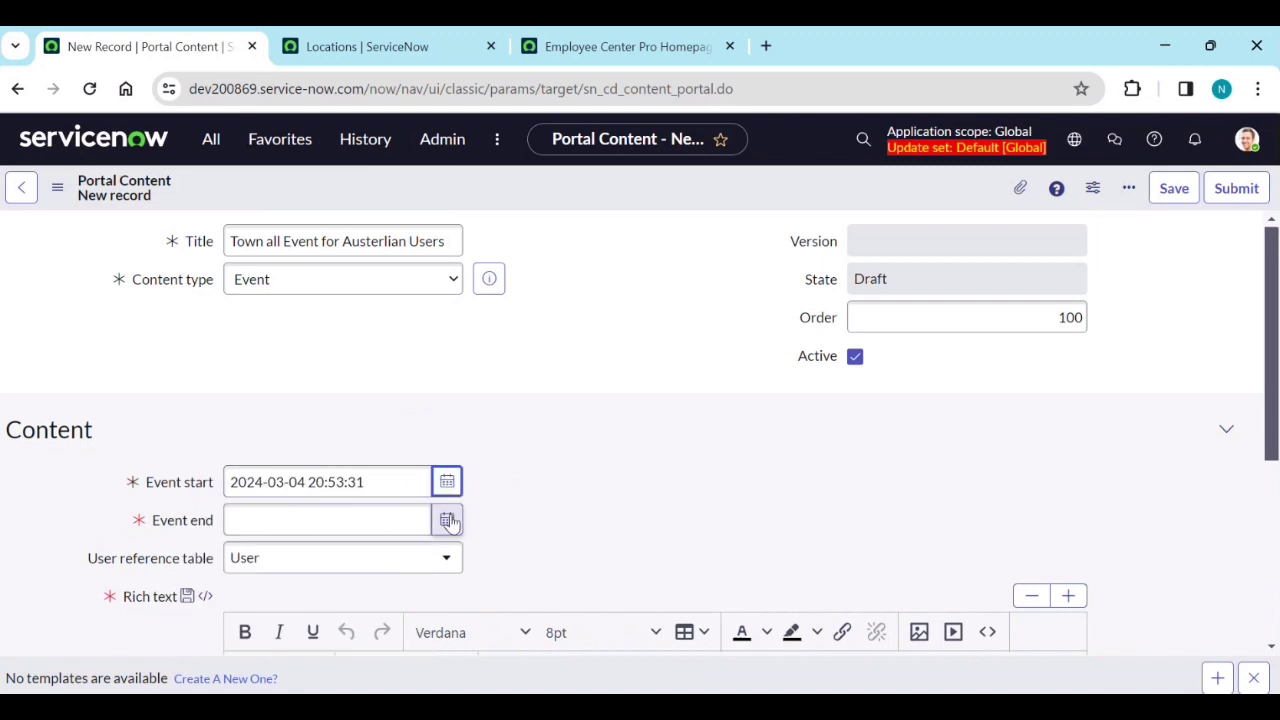
{"action": "left_click", "coordinate": [447, 519]}
{"action": "left_click", "coordinate": [258, 511]}
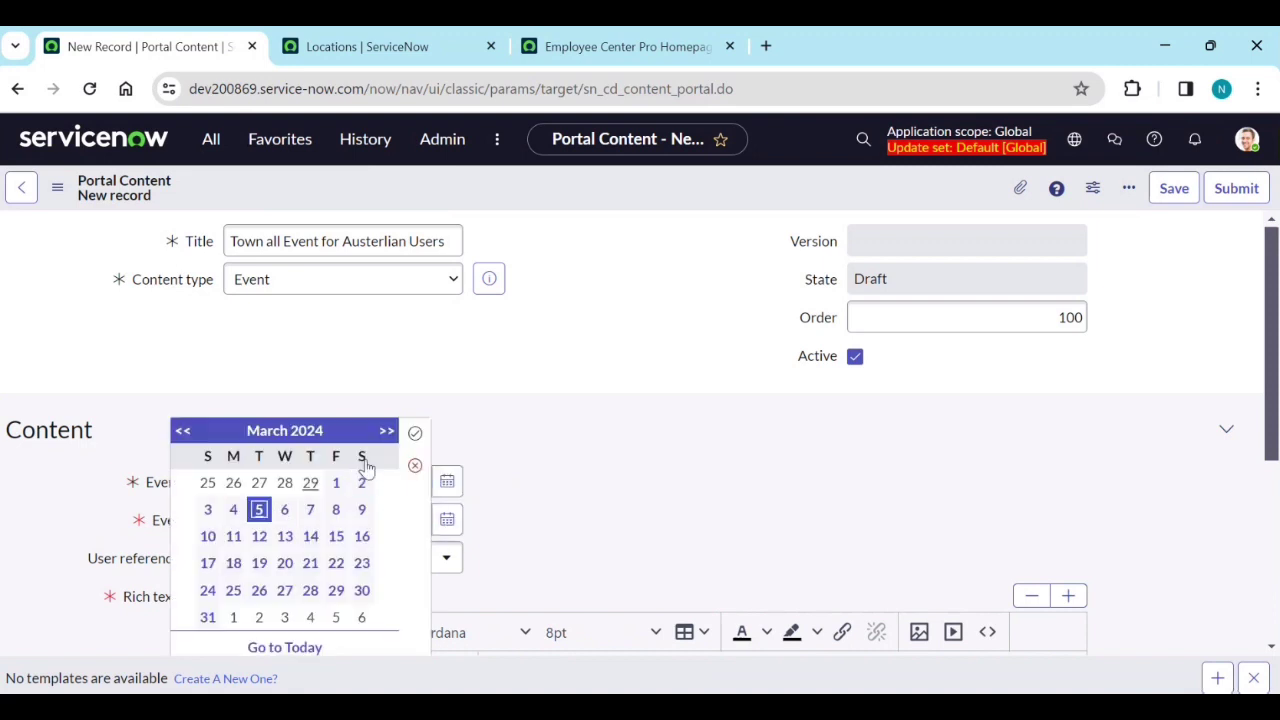
{"action": "left_click", "coordinate": [415, 433]}
{"action": "scroll", "coordinate": [408, 460], "scroll_direction": "down", "scroll_amount": 1}
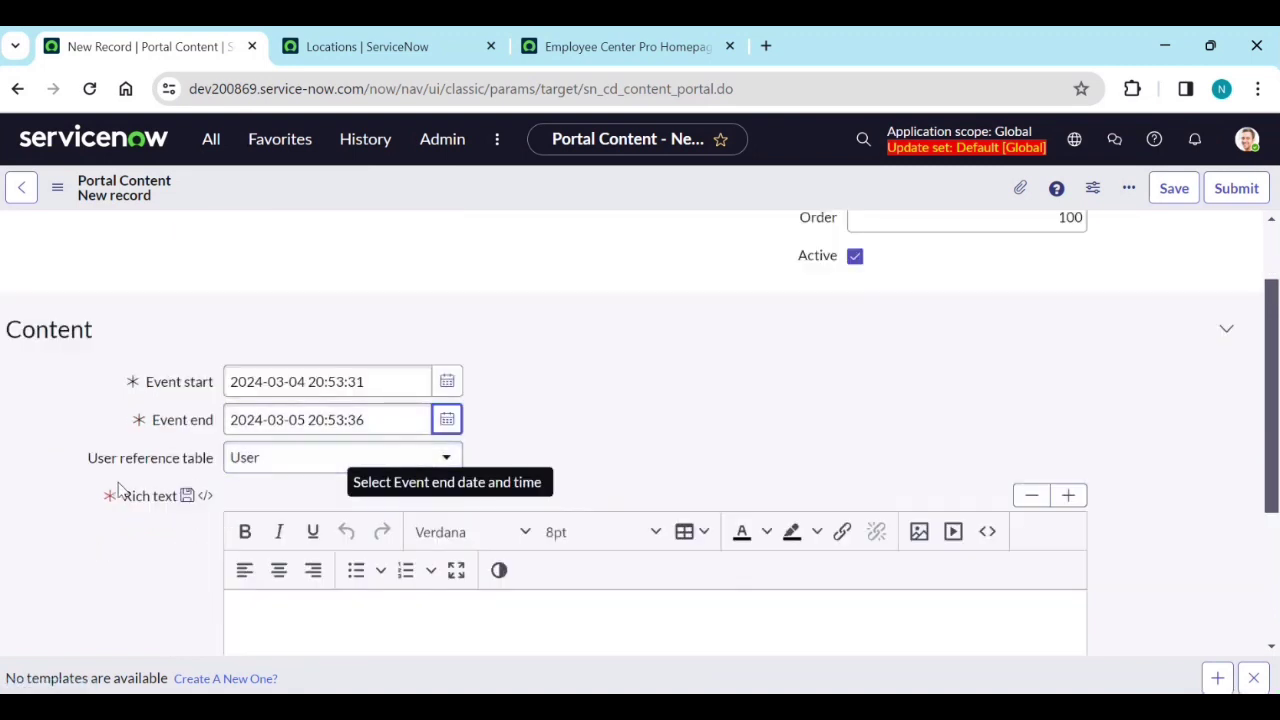
{"action": "left_click", "coordinate": [298, 460]}
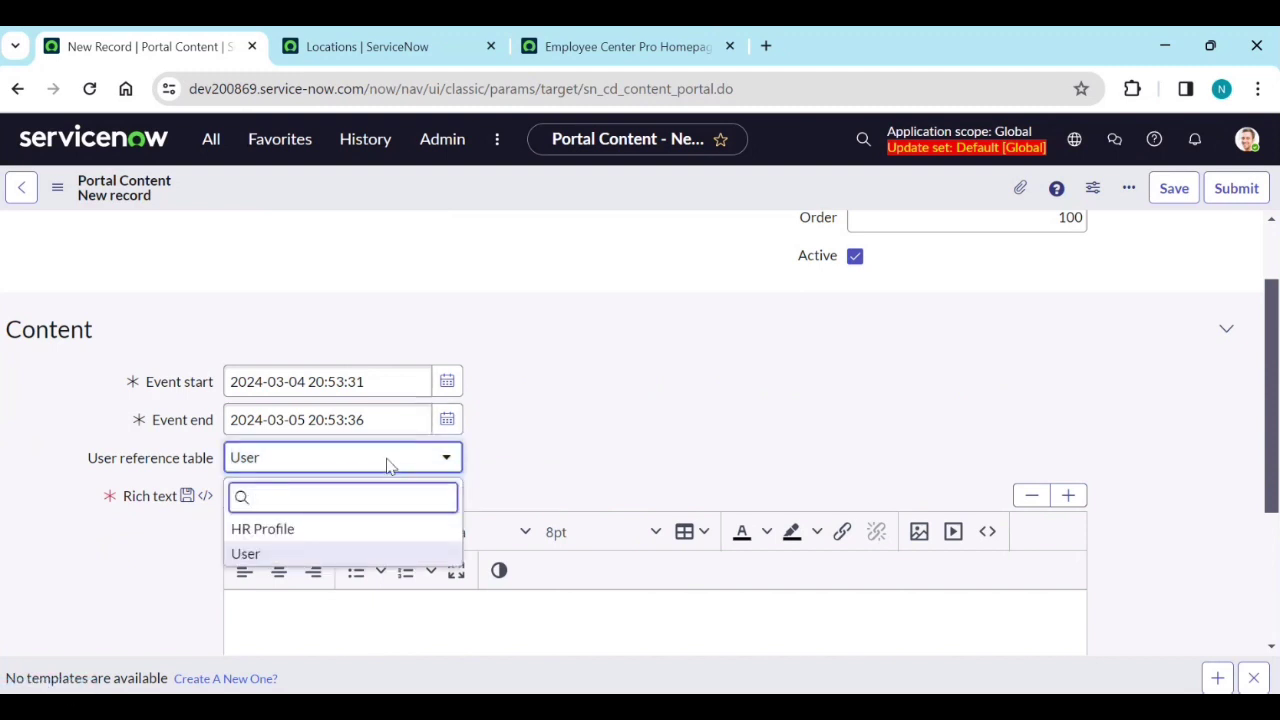
{"action": "left_click", "coordinate": [692, 441]}
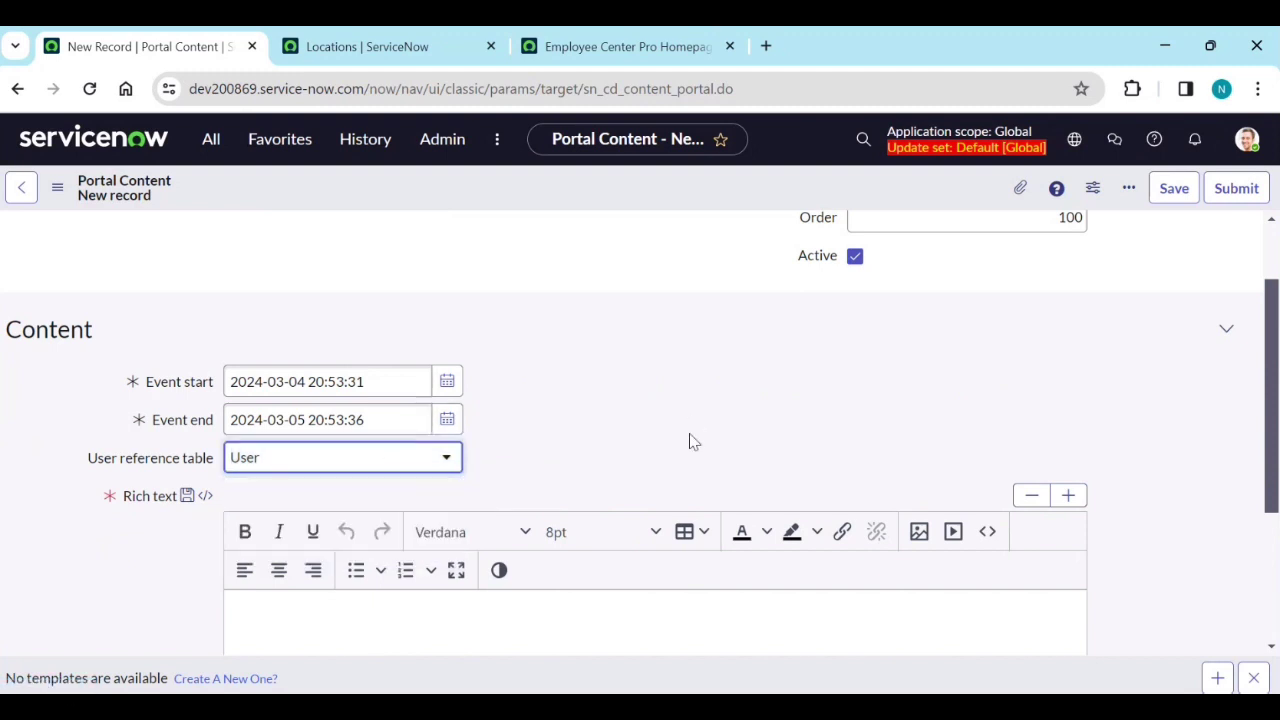
Write the rich text "Hello All," followed by "Please register below link for the event", correcting any misspelled word
{"action": "scroll", "coordinate": [687, 440], "scroll_direction": "down", "scroll_amount": 3}
{"action": "left_click", "coordinate": [295, 403]}
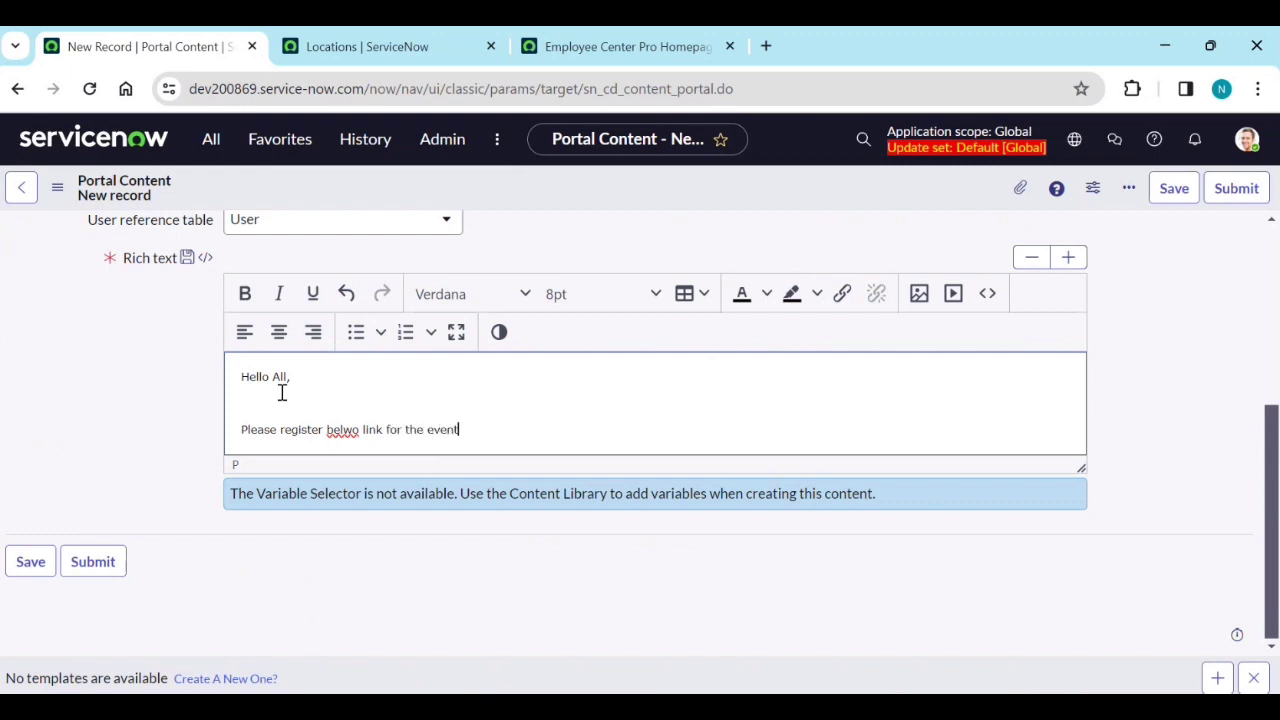
{"action": "right_click", "coordinate": [346, 432]}
{"action": "left_click", "coordinate": [340, 430]}
{"action": "right_click", "coordinate": [341, 432]}
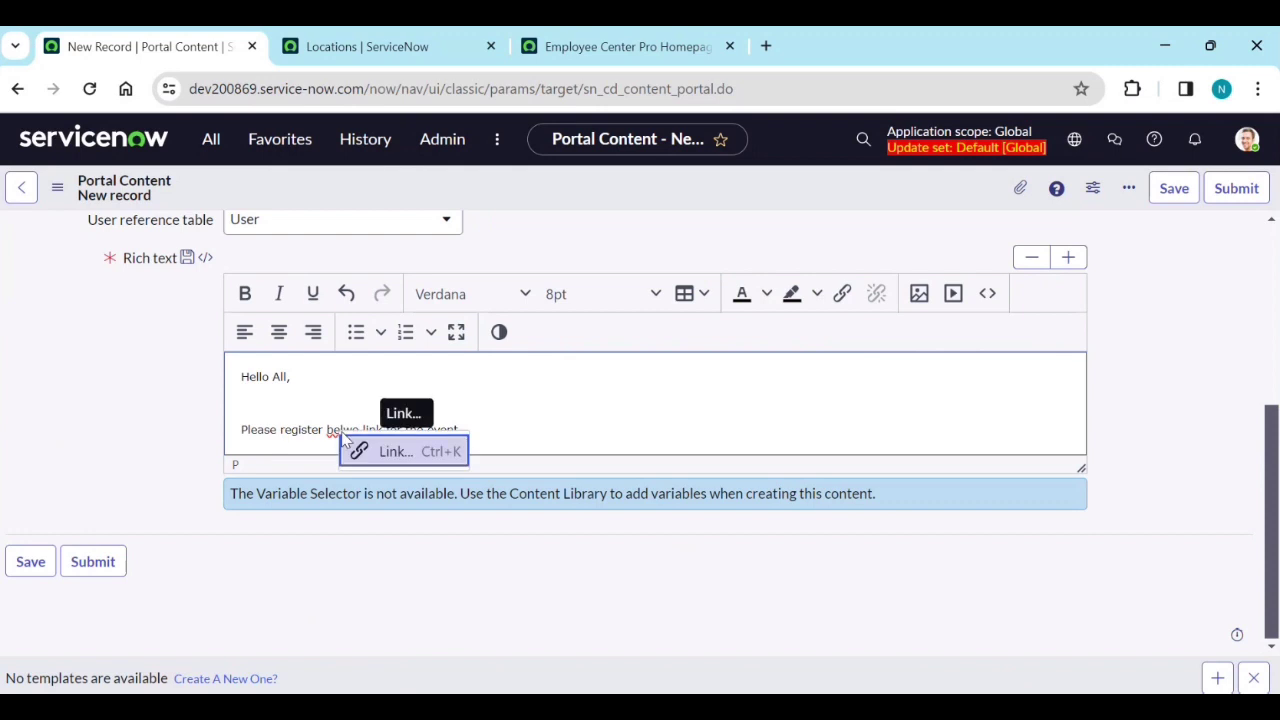
{"action": "left_click", "coordinate": [438, 405]}
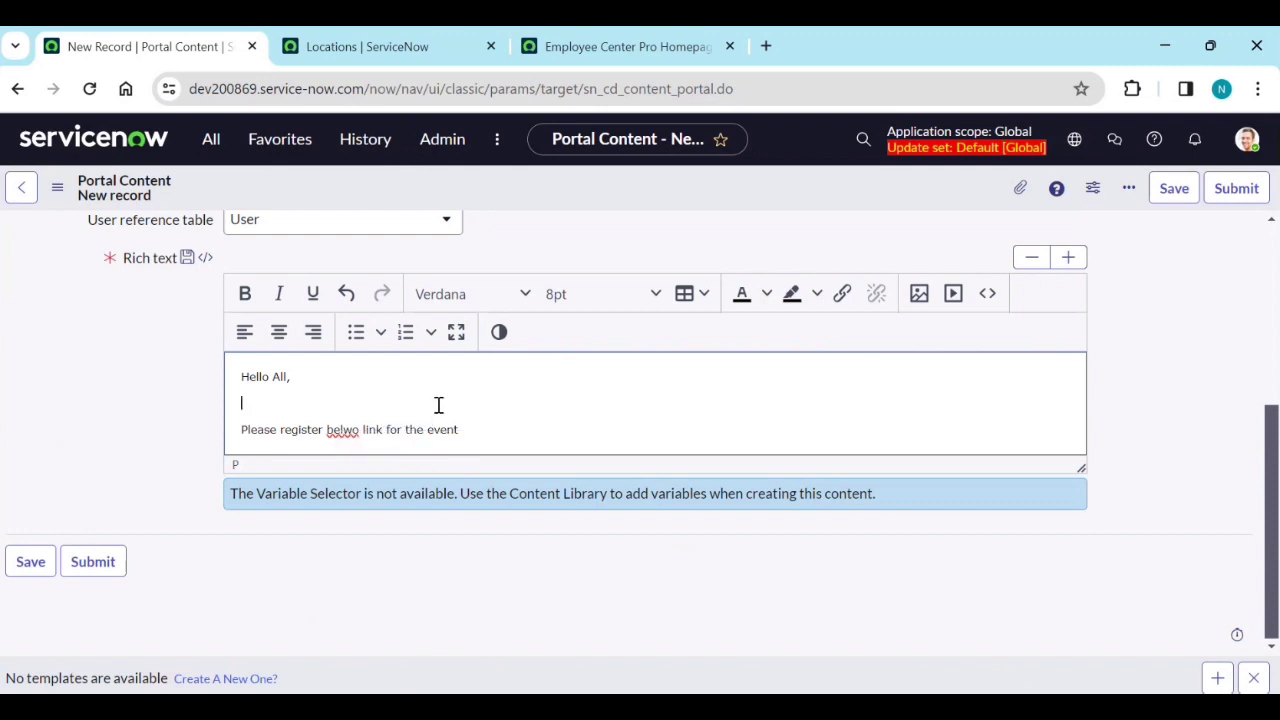
{"action": "left_click", "coordinate": [359, 433]}
{"action": "key", "text": "BackSpace"}
{"action": "type", "text": "w"}
{"action": "left_click", "coordinate": [948, 594]}
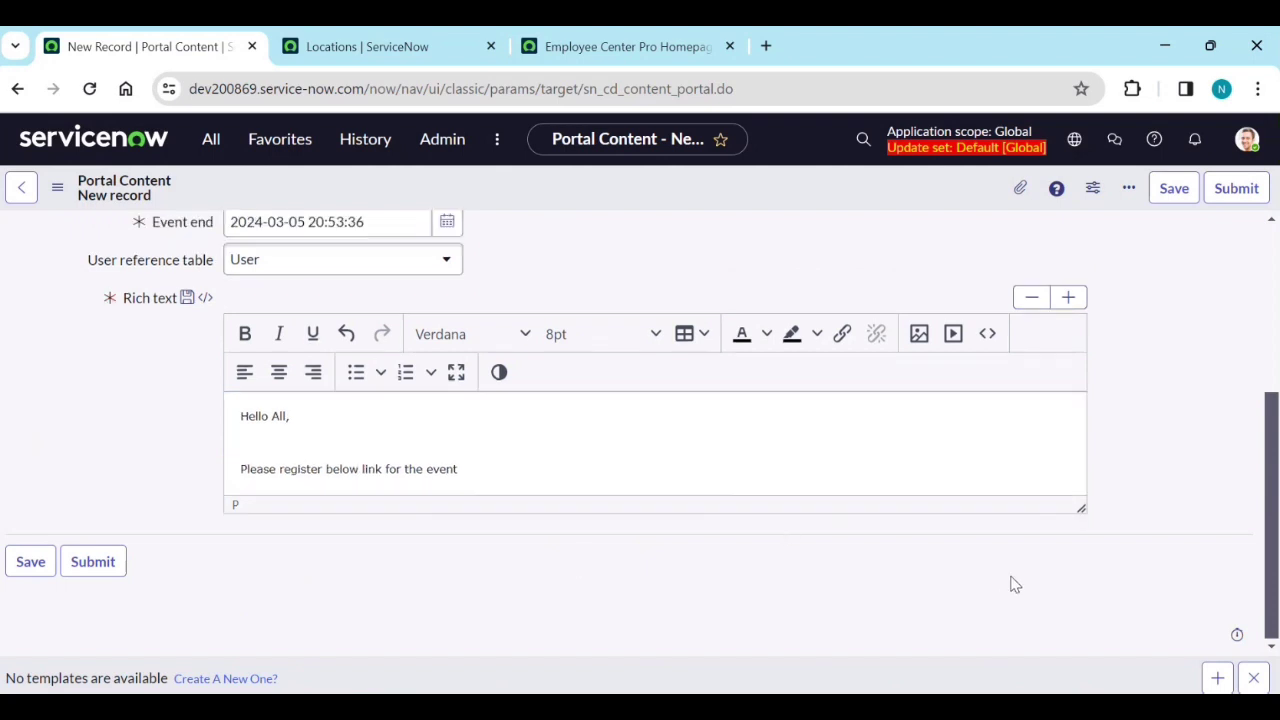
Review the completed event fields and save the portal content record without leaving the form
{"action": "scroll", "coordinate": [590, 520], "scroll_direction": "up", "scroll_amount": 3}
{"action": "scroll", "coordinate": [617, 503], "scroll_direction": "down", "scroll_amount": 3}
{"action": "scroll", "coordinate": [894, 291], "scroll_direction": "up", "scroll_amount": 5}
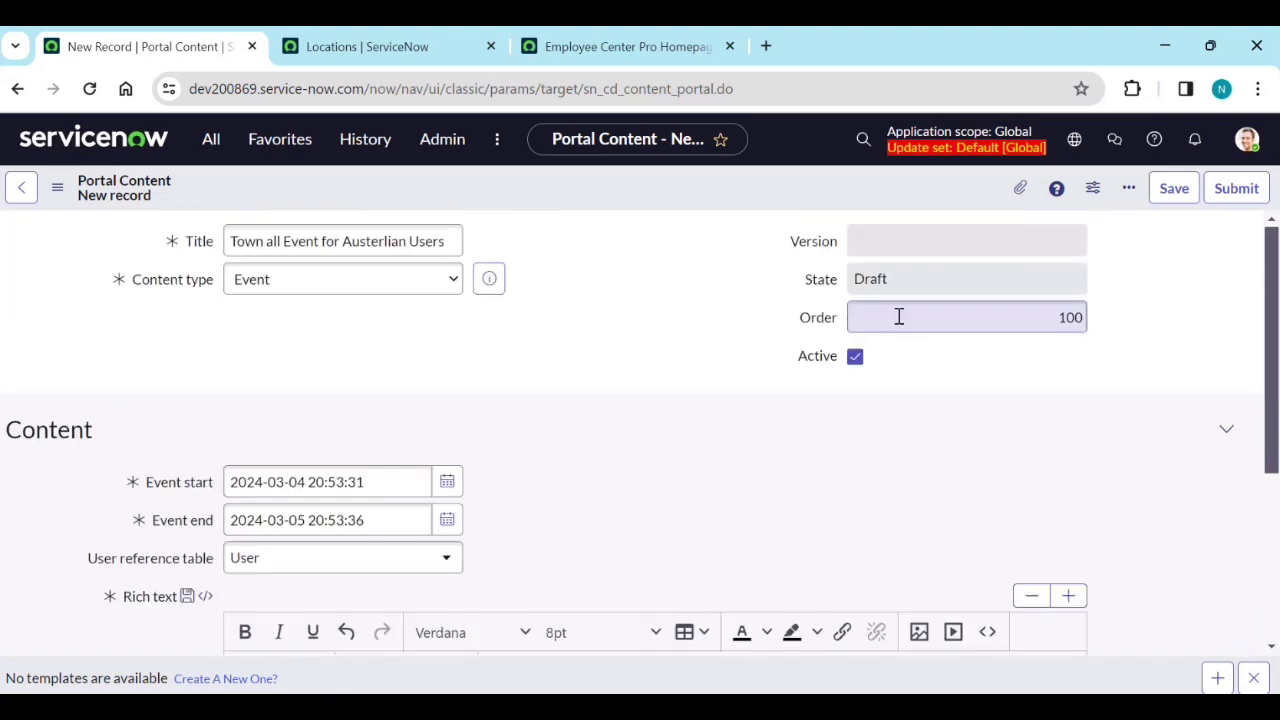
{"action": "right_click", "coordinate": [530, 178]}
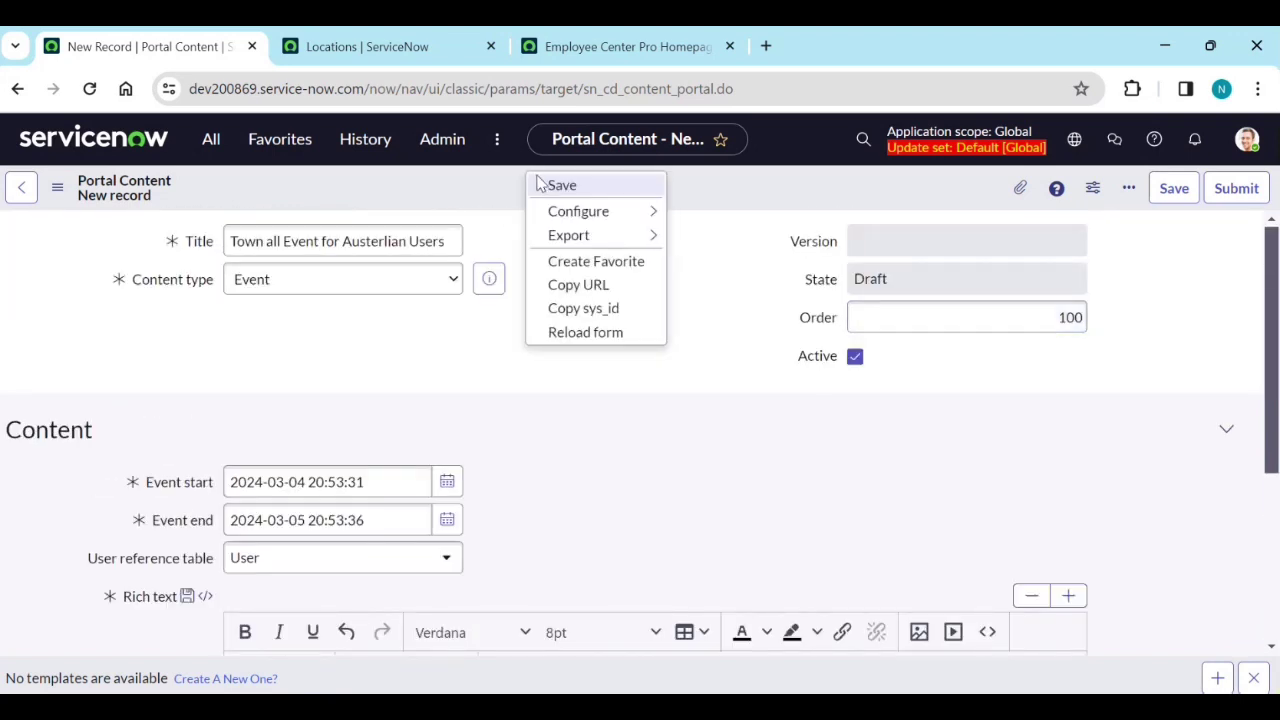
{"action": "left_click", "coordinate": [560, 186]}
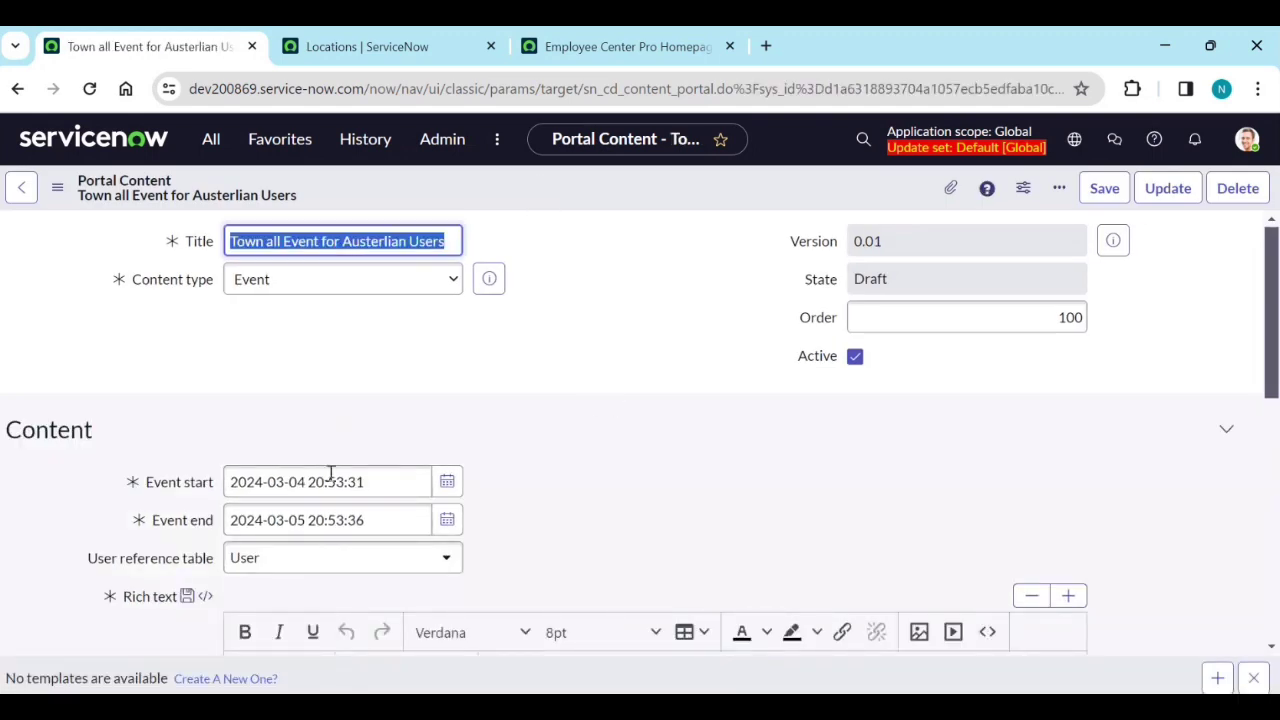
Start a new Schedule Content record for the saved event, keeping Service Portal as the content location
{"action": "scroll", "coordinate": [439, 418], "scroll_direction": "down", "scroll_amount": 3}
{"action": "scroll", "coordinate": [439, 418], "scroll_direction": "down", "scroll_amount": 3}
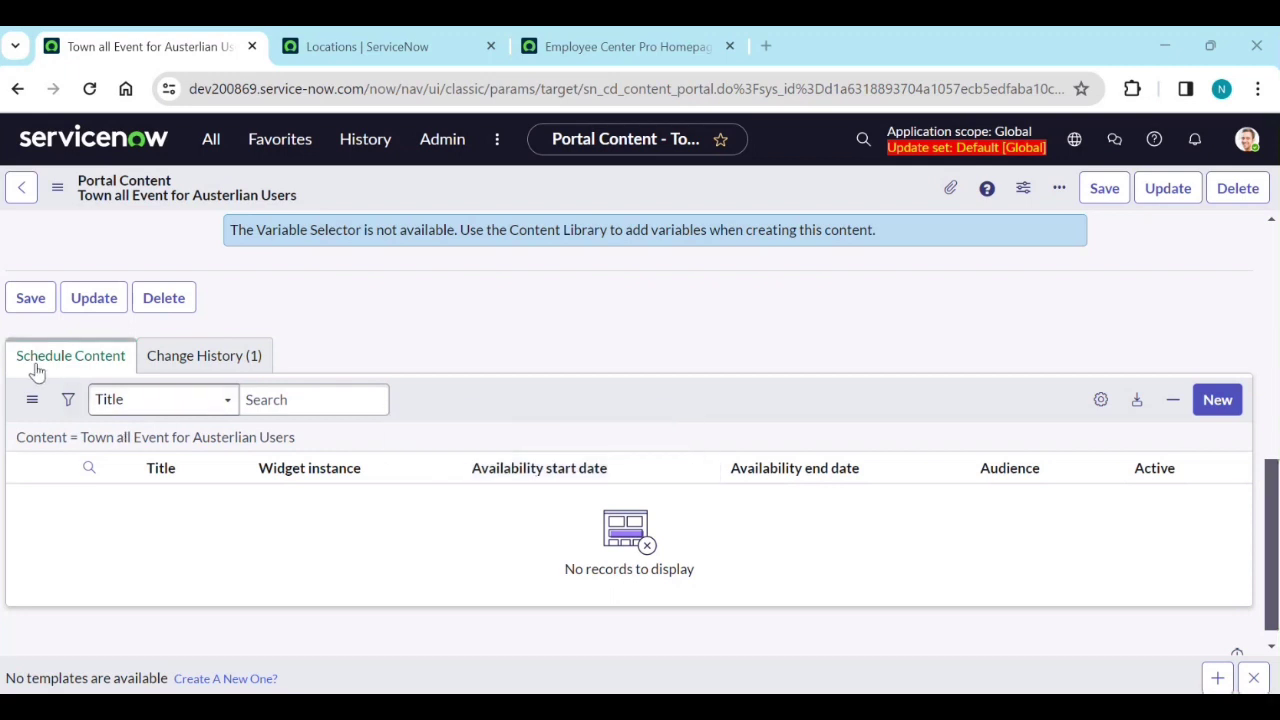
{"action": "left_click", "coordinate": [98, 365]}
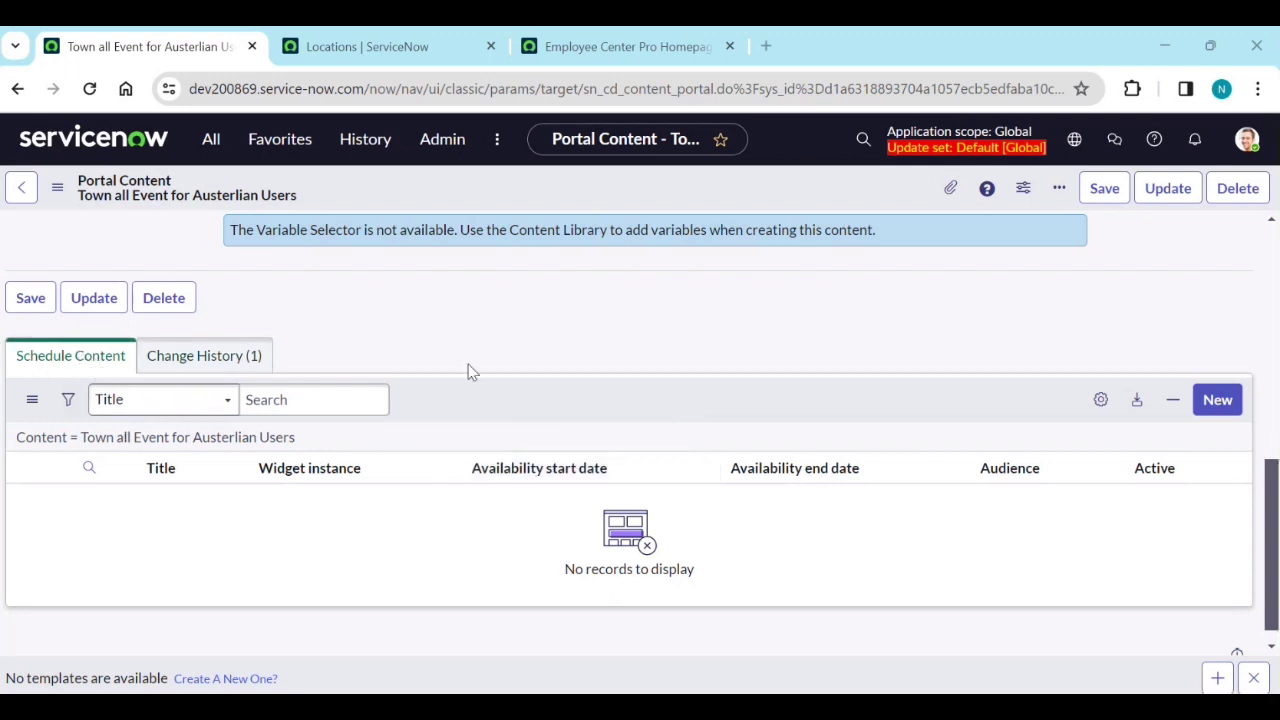
{"action": "left_click", "coordinate": [1214, 401]}
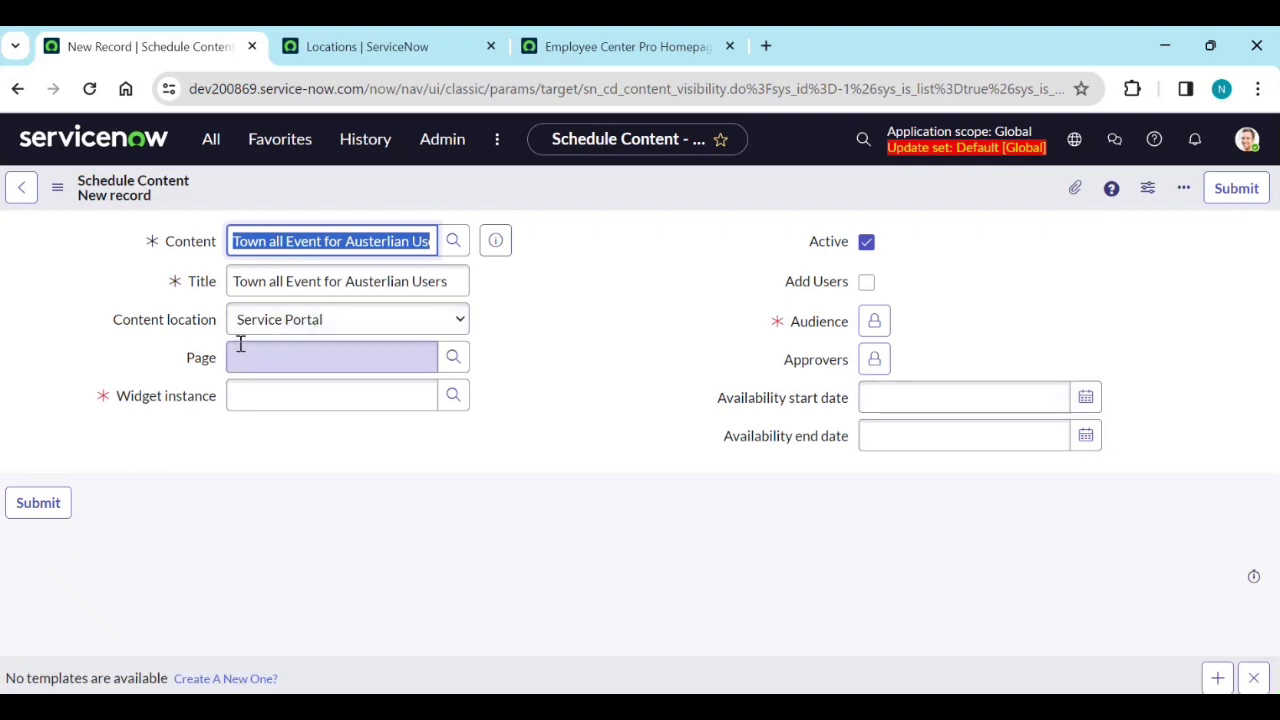
{"action": "left_click", "coordinate": [364, 336]}
{"action": "left_click", "coordinate": [366, 337]}
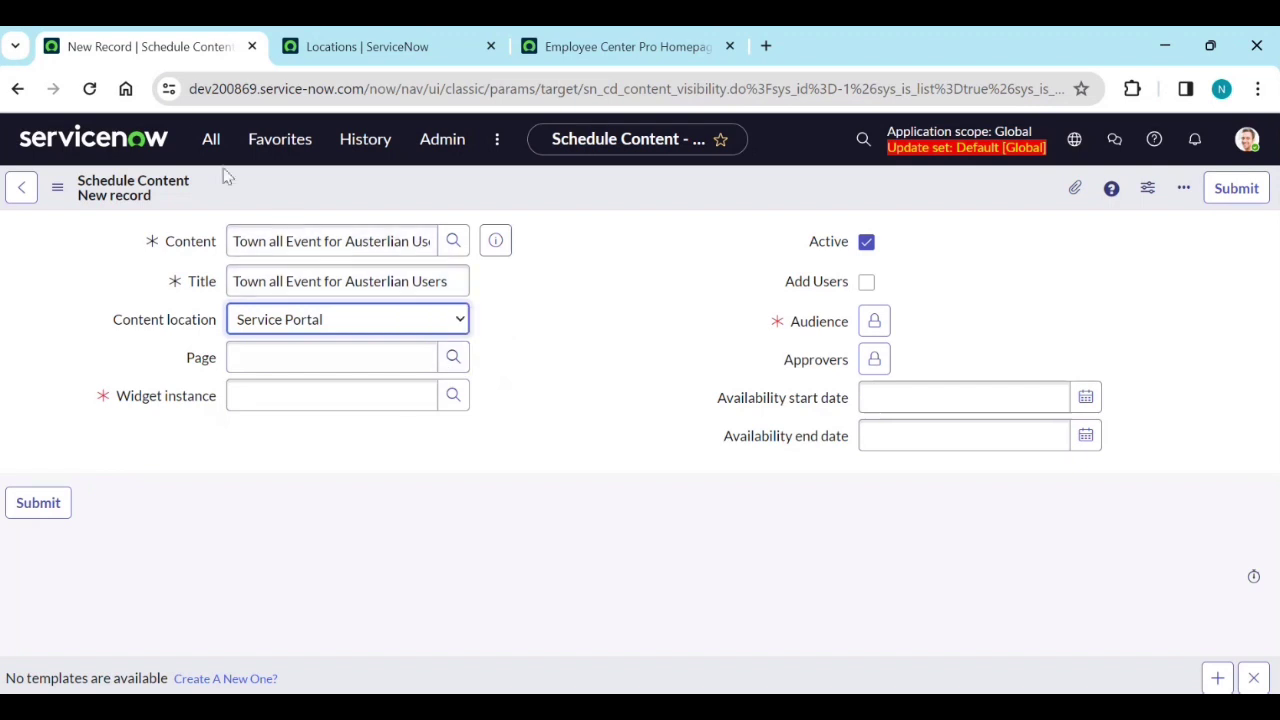
Filter the navigator for "portal", open the Portals list in a new tab and open the Employee Center record
{"action": "left_click", "coordinate": [203, 146]}
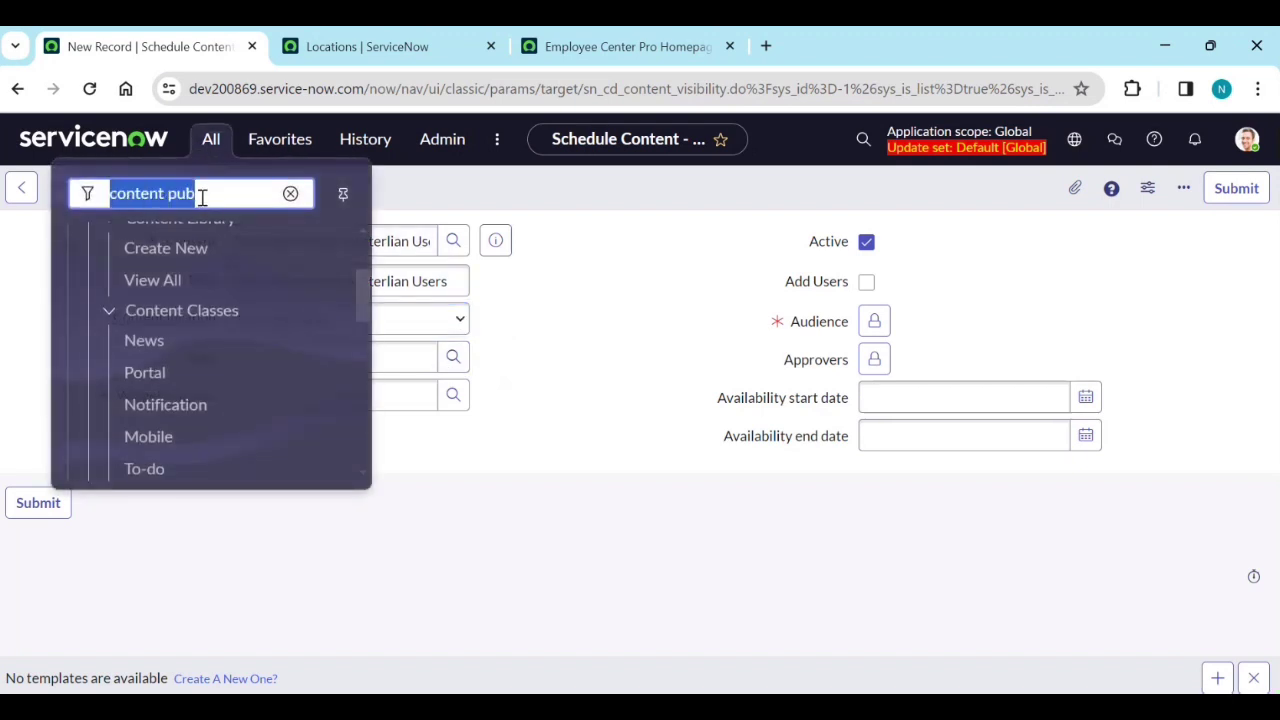
{"action": "type", "text": "portal"}
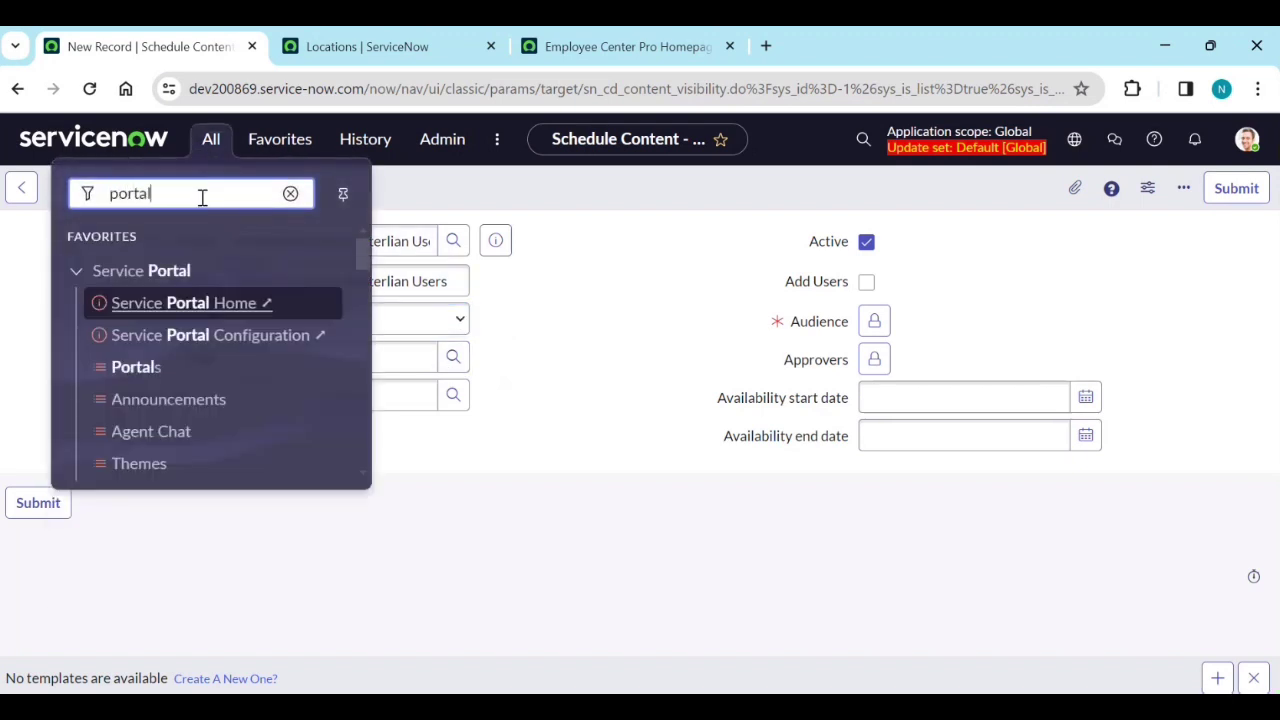
{"action": "middle_click", "coordinate": [151, 368]}
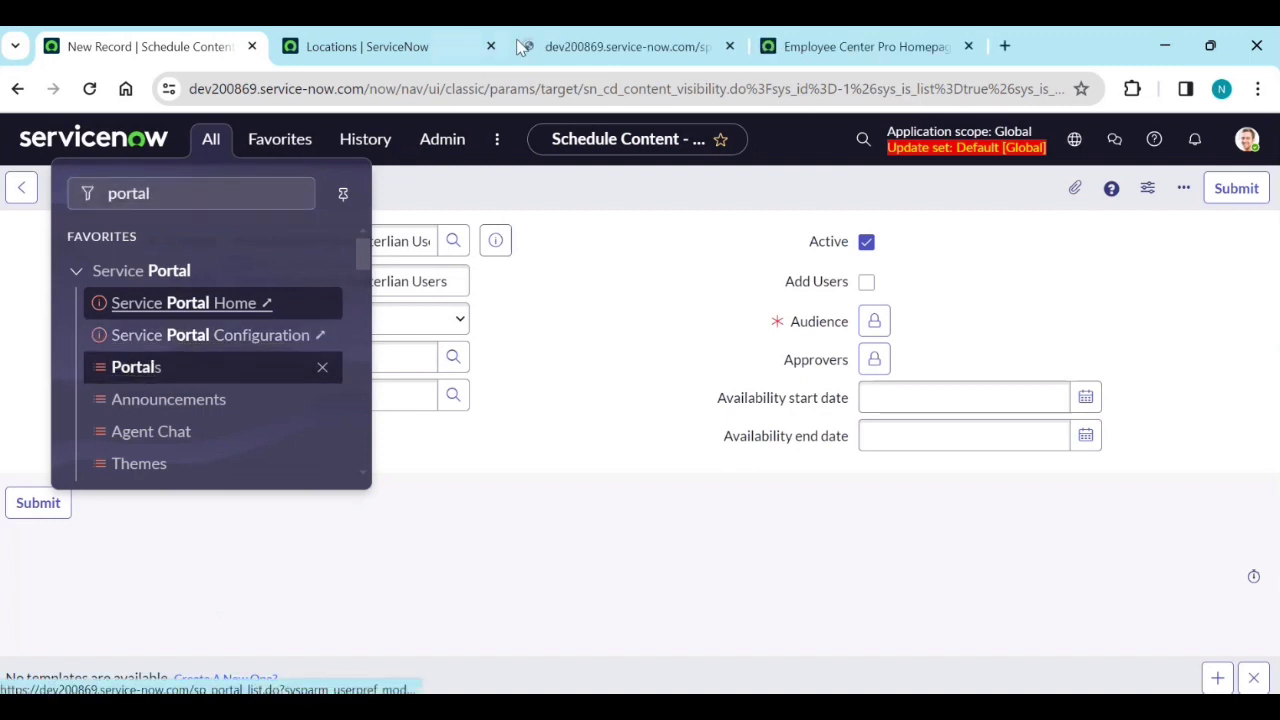
{"action": "left_click", "coordinate": [551, 46]}
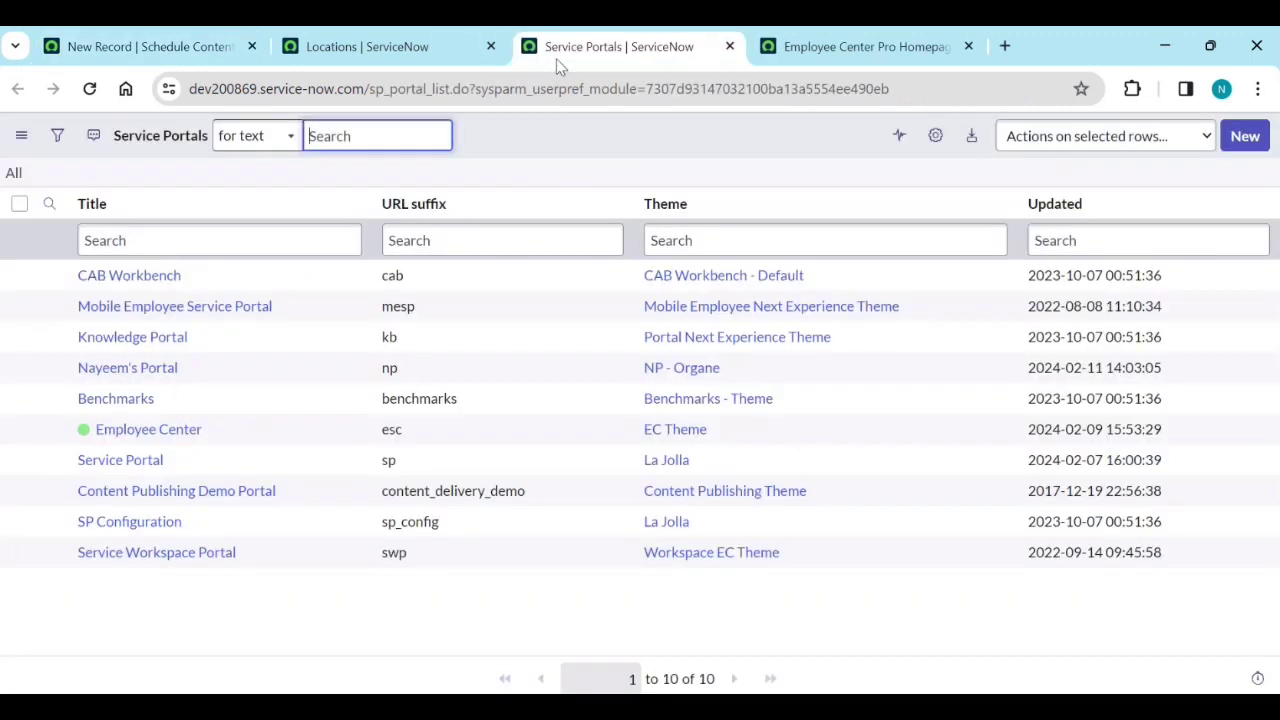
{"action": "left_click", "coordinate": [189, 436]}
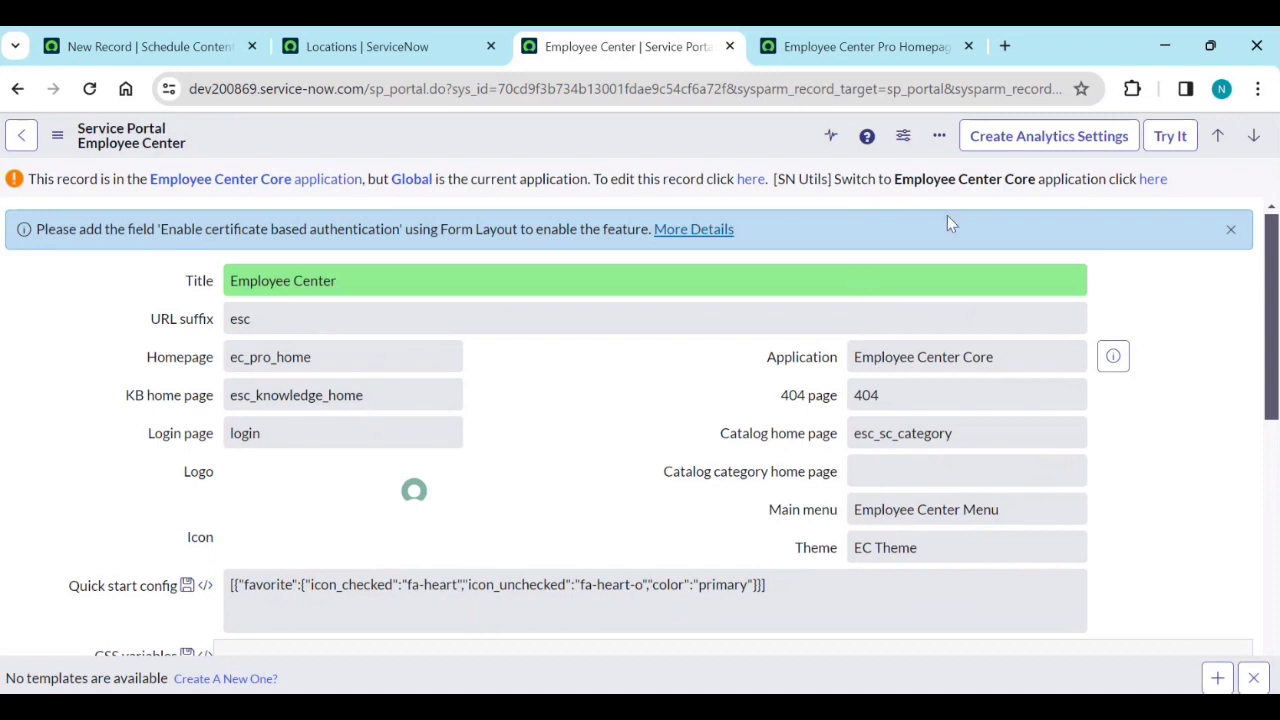
Switch to the Employee Center Core application scope, set the portal's homepage to ec_pro_dashboard and save the record
{"action": "left_click", "coordinate": [1152, 180]}
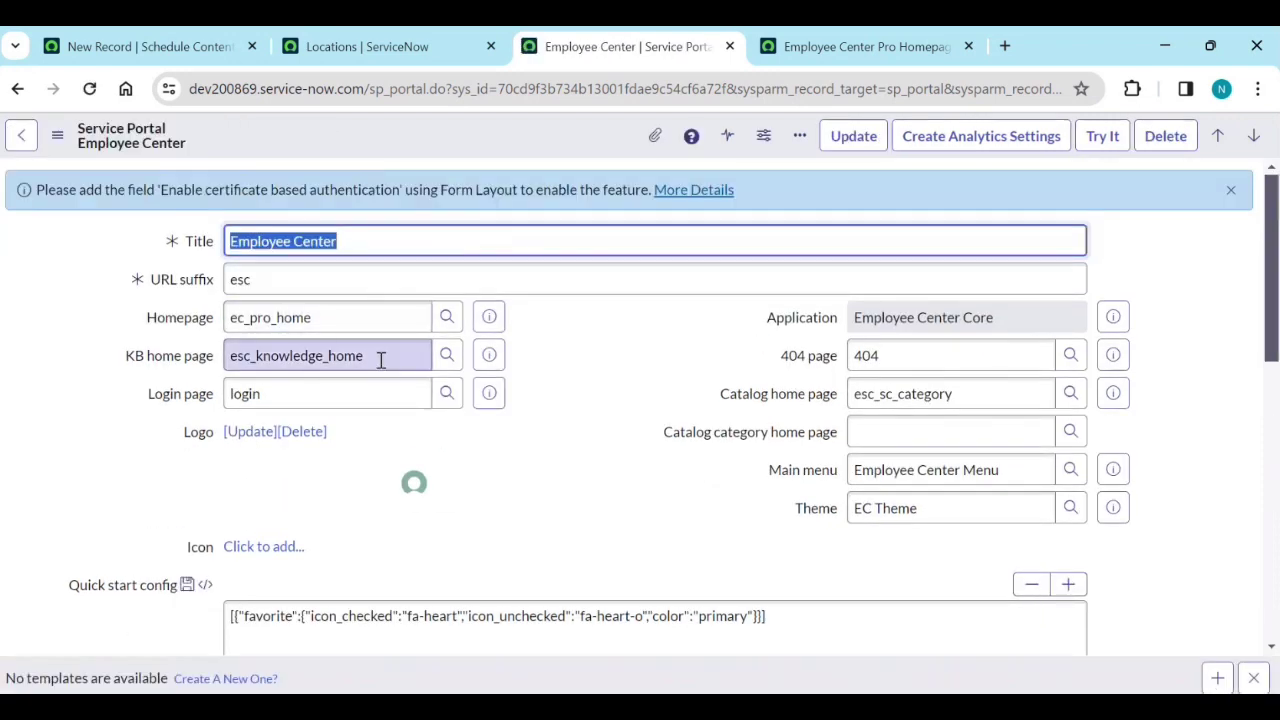
{"action": "left_click", "coordinate": [354, 325]}
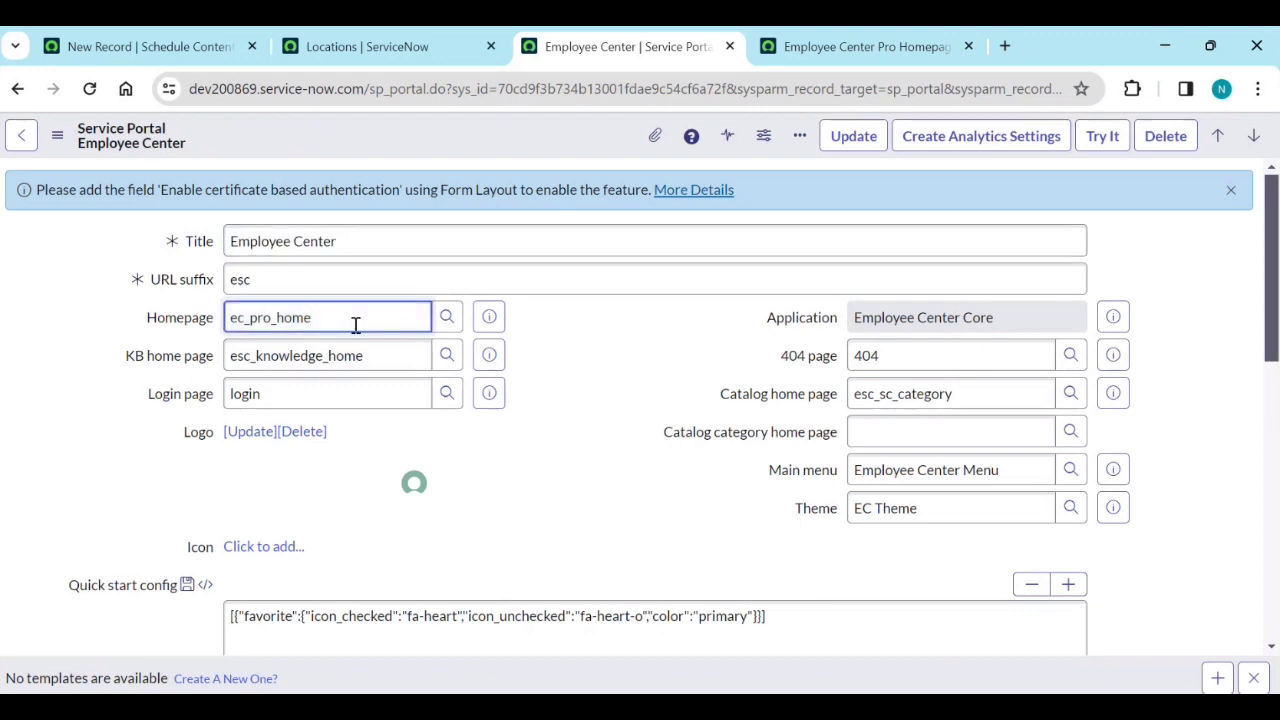
{"action": "left_click_drag", "start_coordinate": [343, 323], "coordinate": [275, 319]}
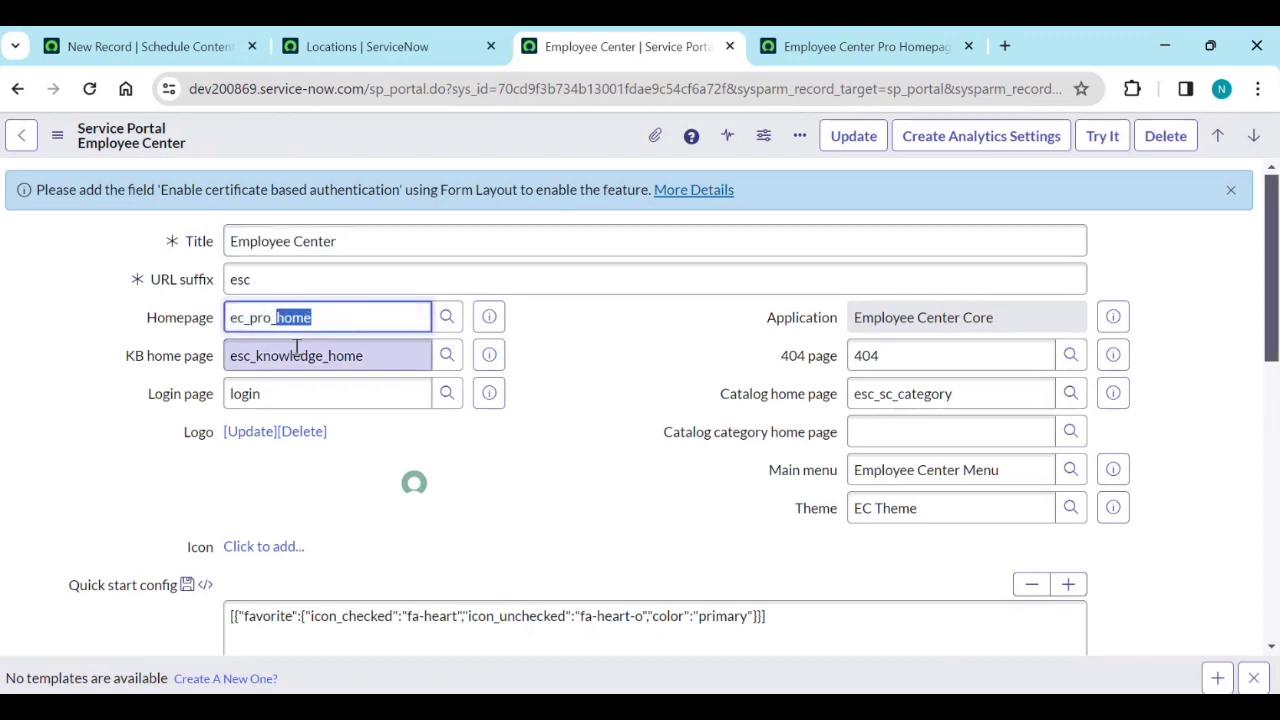
{"action": "type", "text": "d"}
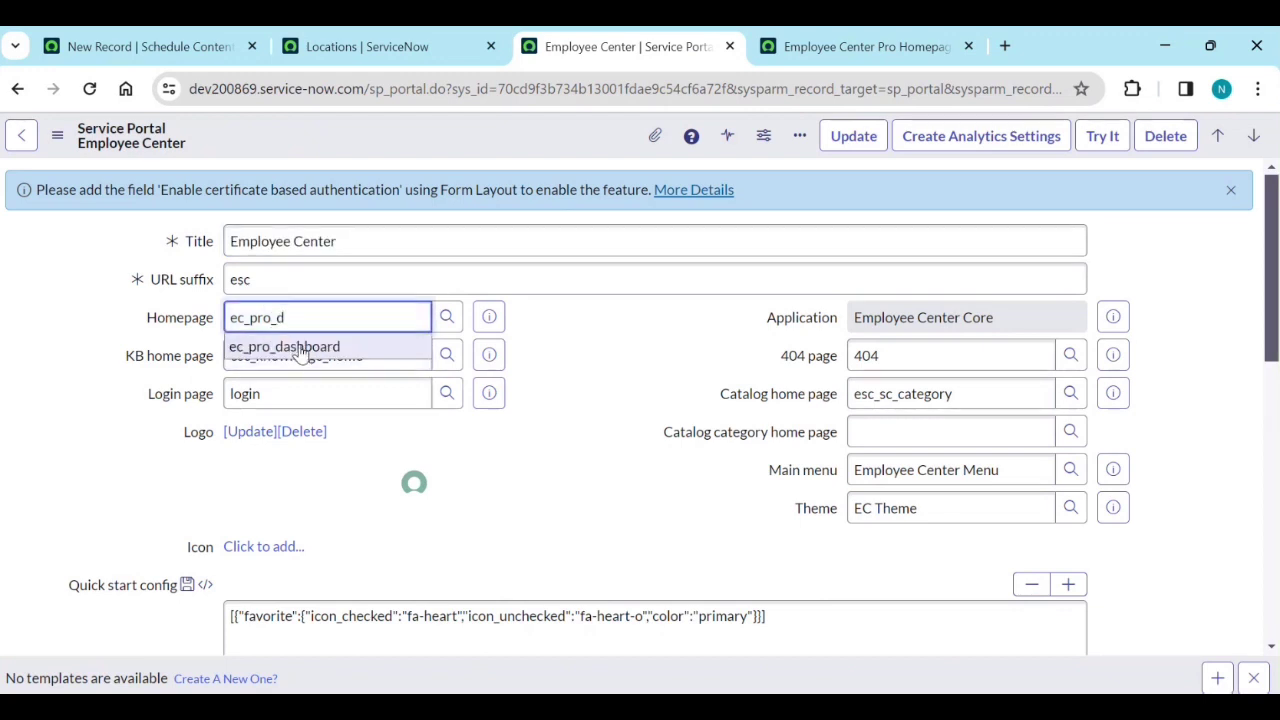
{"action": "left_click", "coordinate": [308, 352]}
{"action": "double_click", "coordinate": [357, 321]}
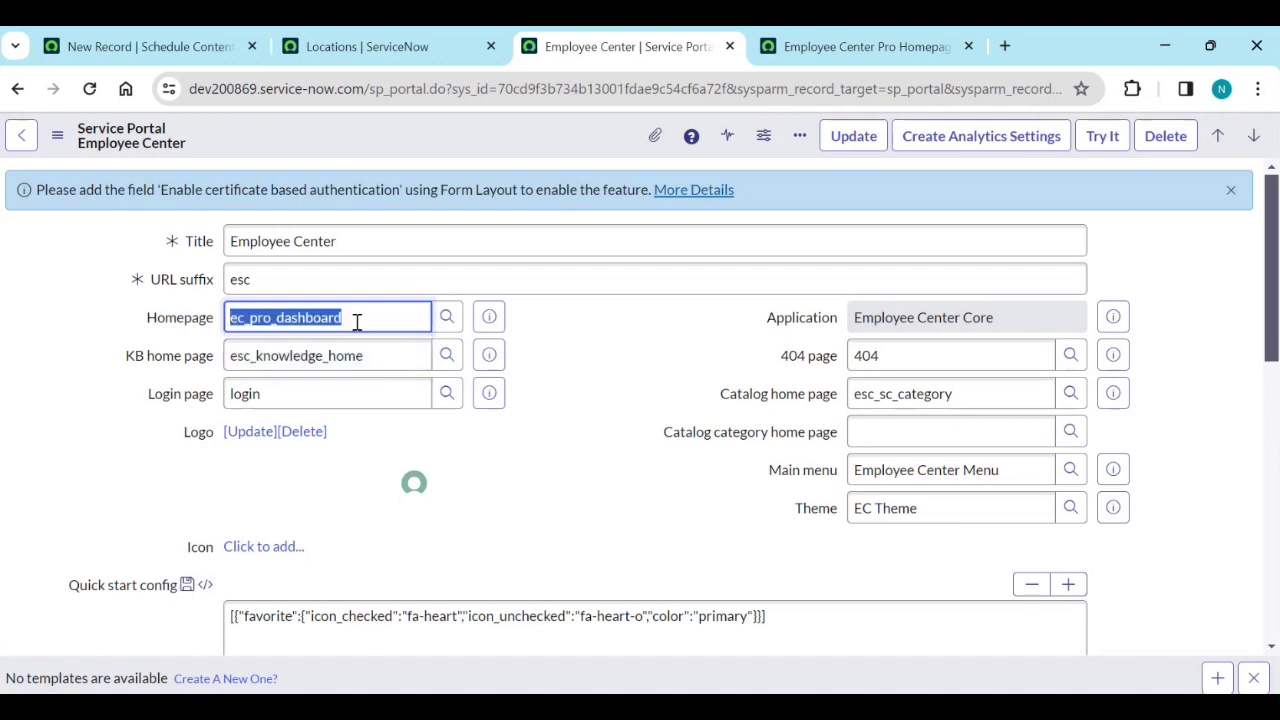
{"action": "right_click", "coordinate": [550, 151]}
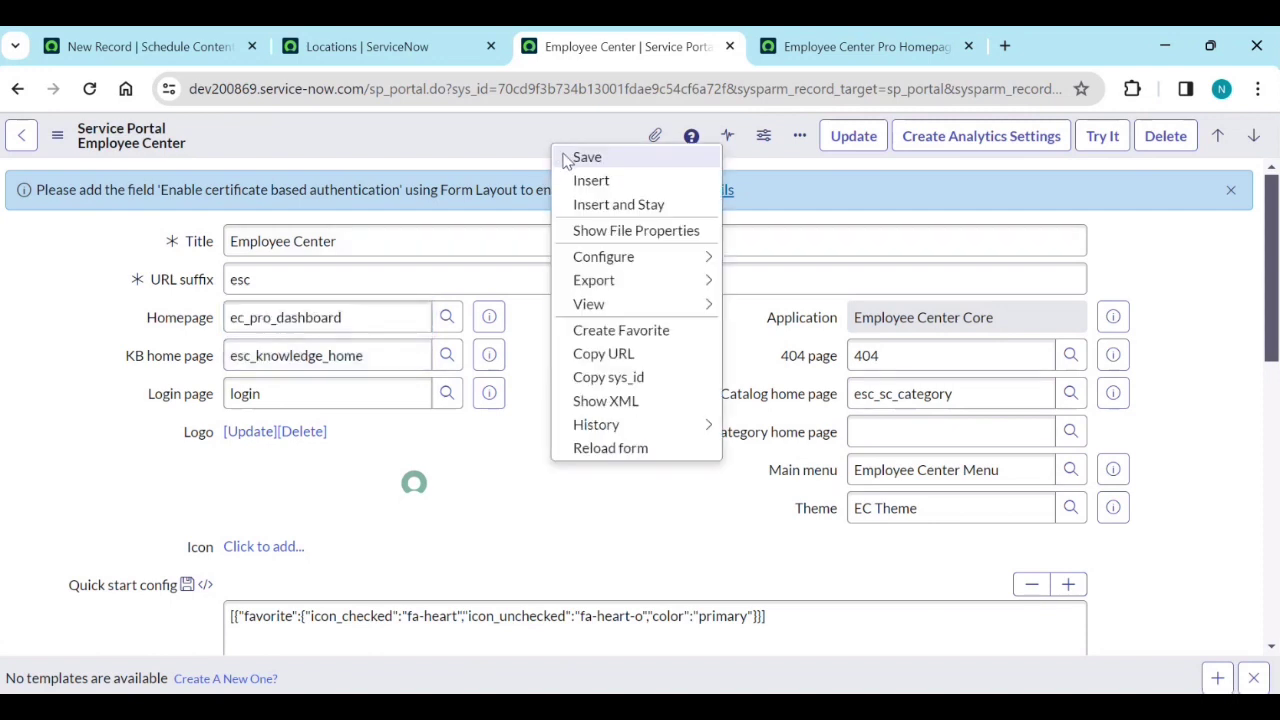
{"action": "left_click", "coordinate": [586, 158]}
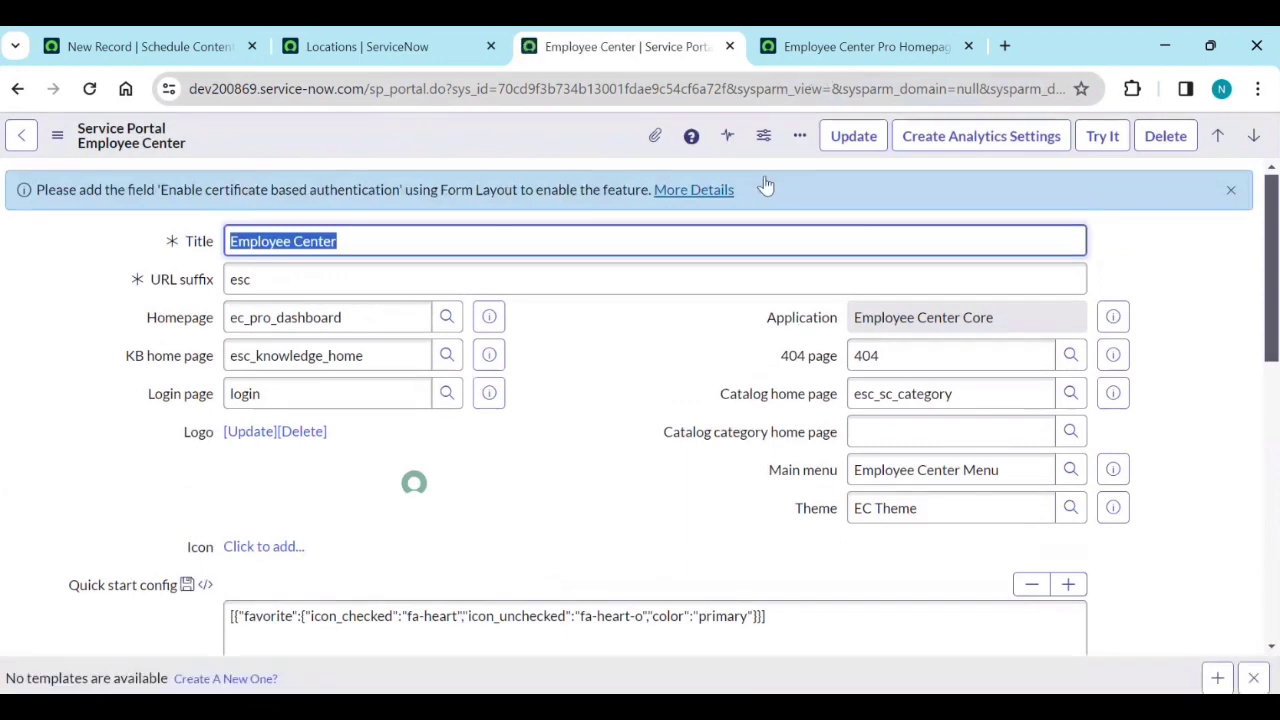
Copy the portal's homepage ID into the schedule record's Page field and set the widget instance to Upcoming events
{"action": "double_click", "coordinate": [383, 322]}
{"action": "key", "text": "ctrl+c"}
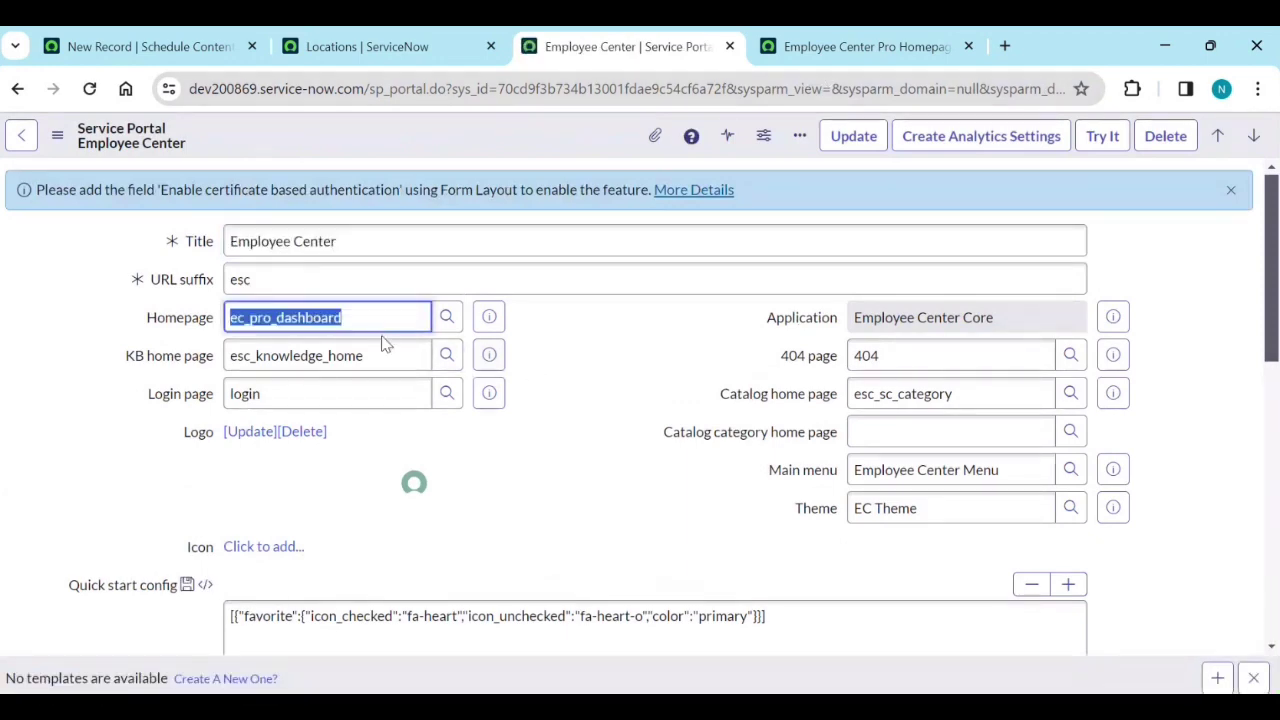
{"action": "left_click", "coordinate": [366, 47]}
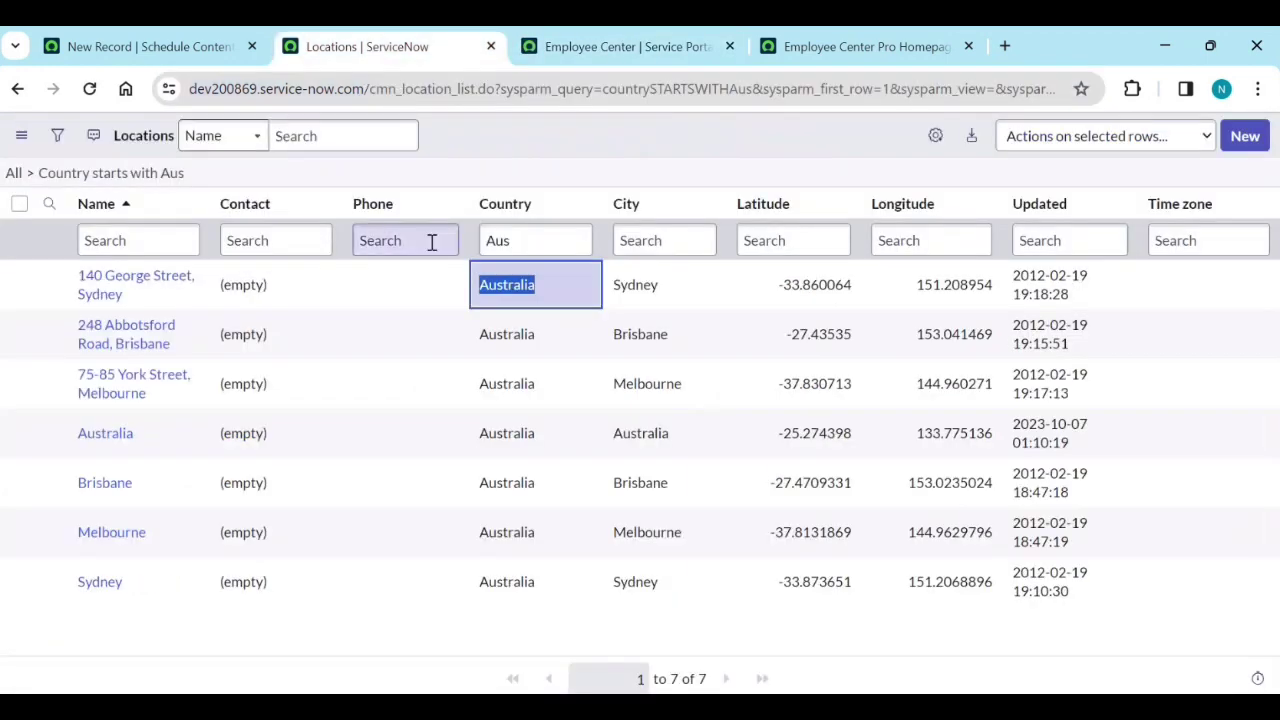
{"action": "left_click", "coordinate": [149, 47]}
{"action": "left_click", "coordinate": [324, 360]}
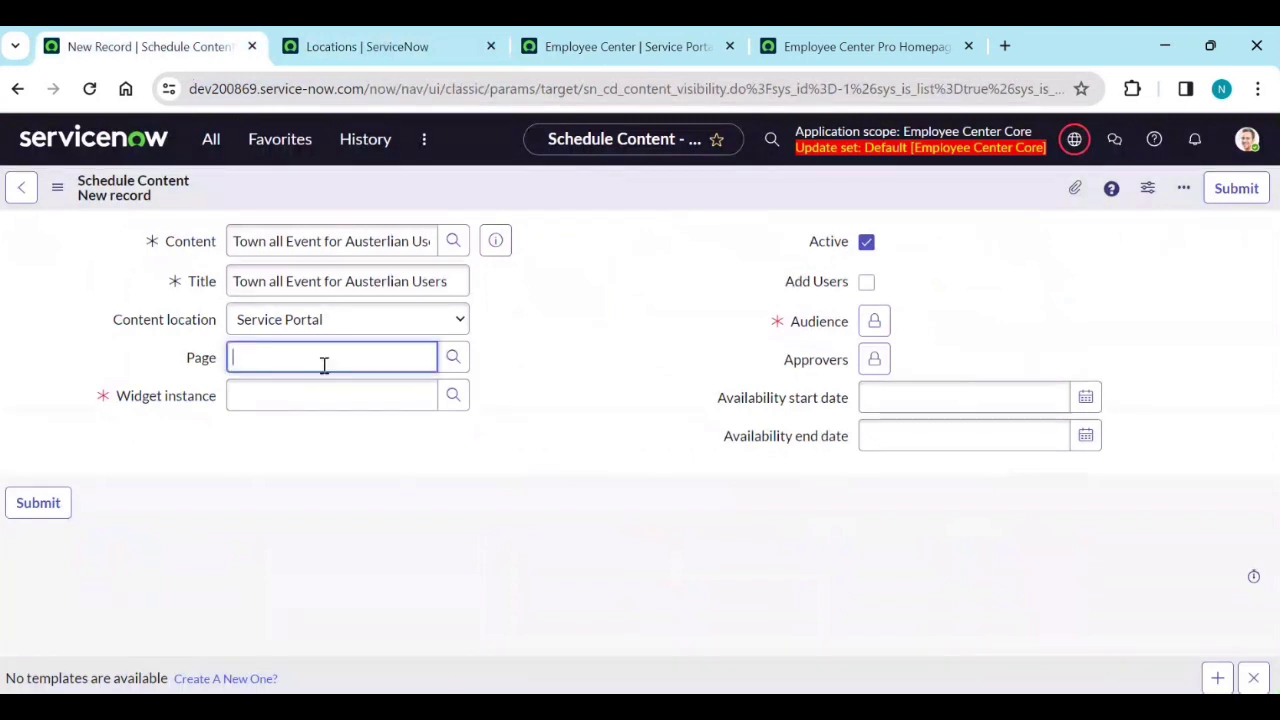
{"action": "key", "text": "ctrl+v"}
{"action": "left_click", "coordinate": [263, 400]}
{"action": "type", "text": "up"}
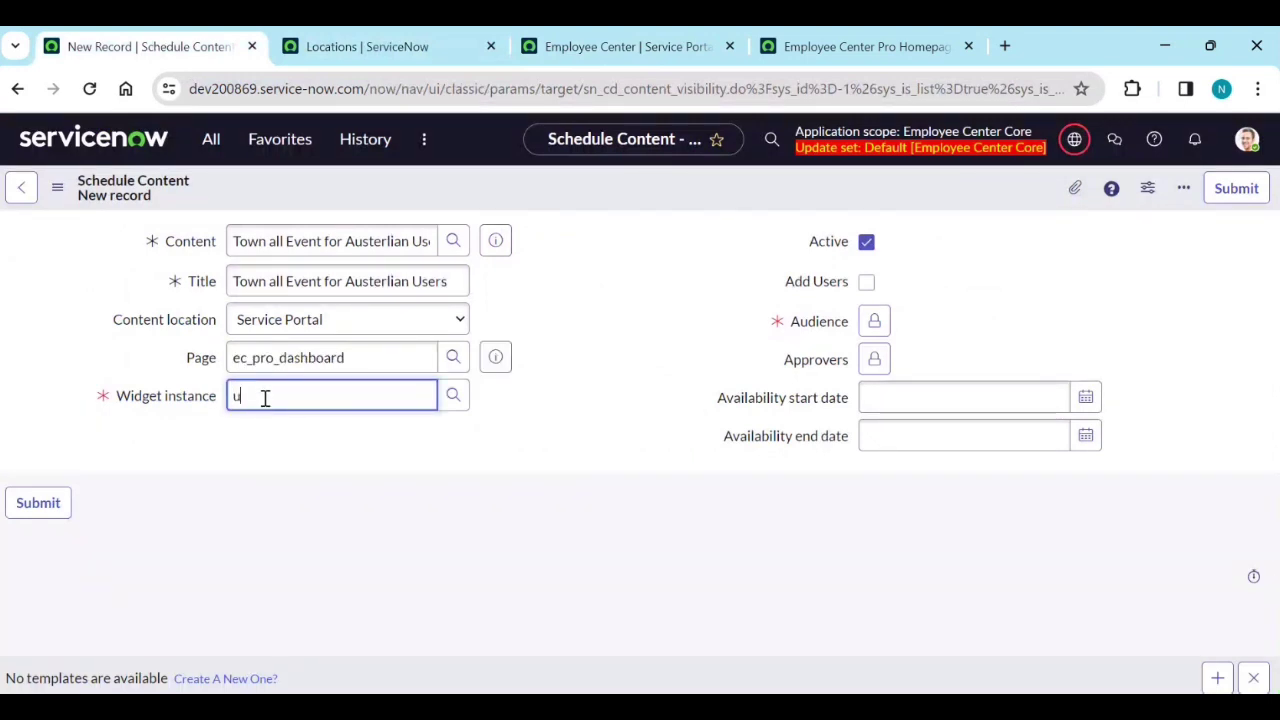
{"action": "left_click", "coordinate": [275, 423]}
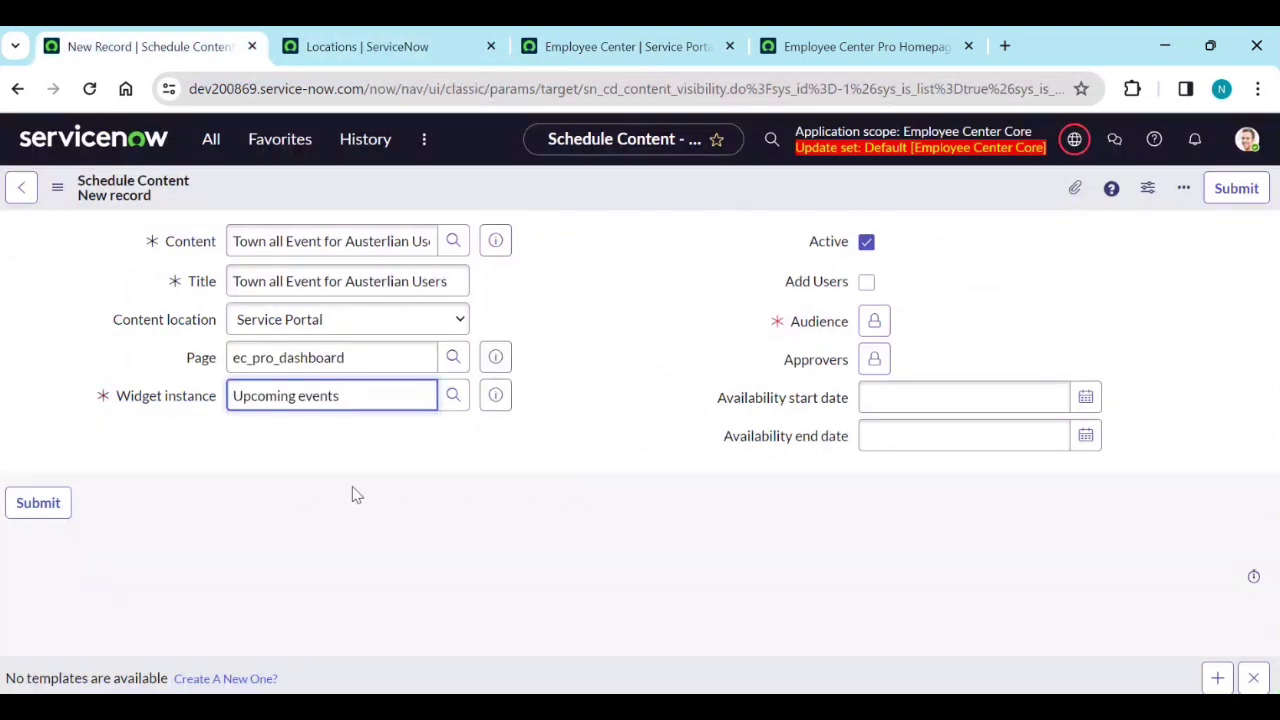
Look up and add Australia User as the schedule's audience, locking the audience list again
{"action": "left_click", "coordinate": [878, 328]}
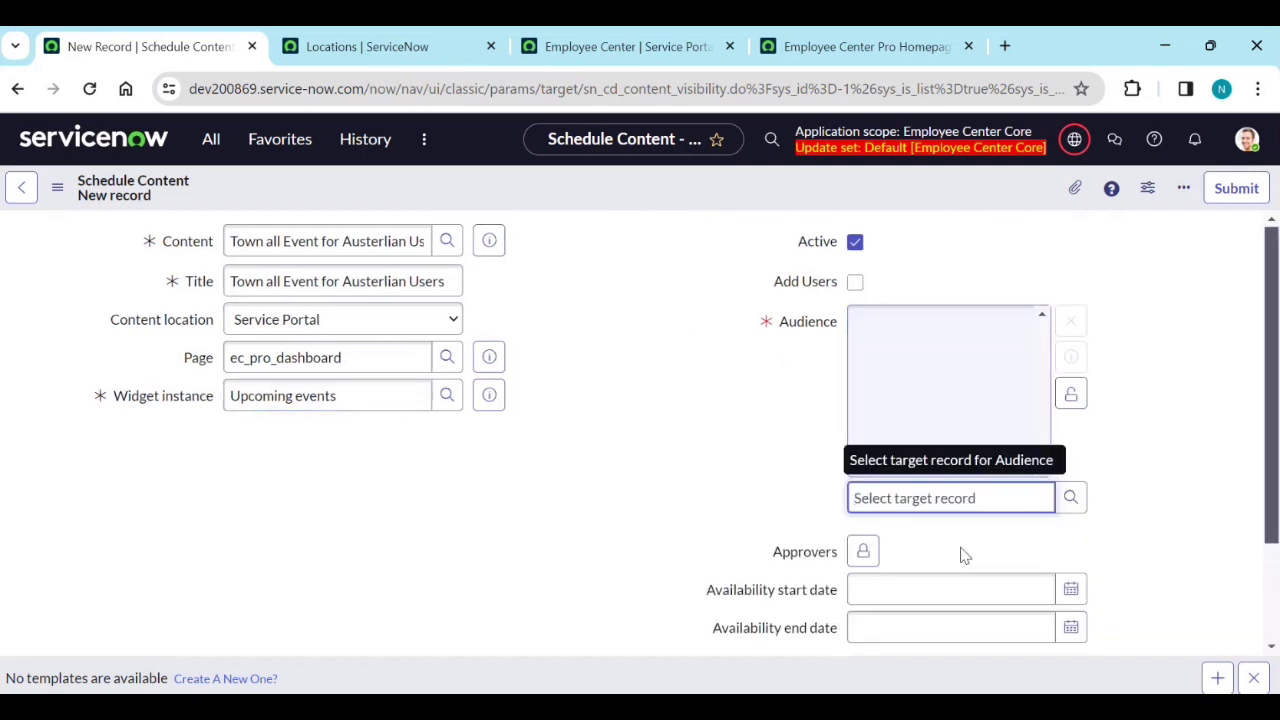
{"action": "left_click", "coordinate": [1071, 498]}
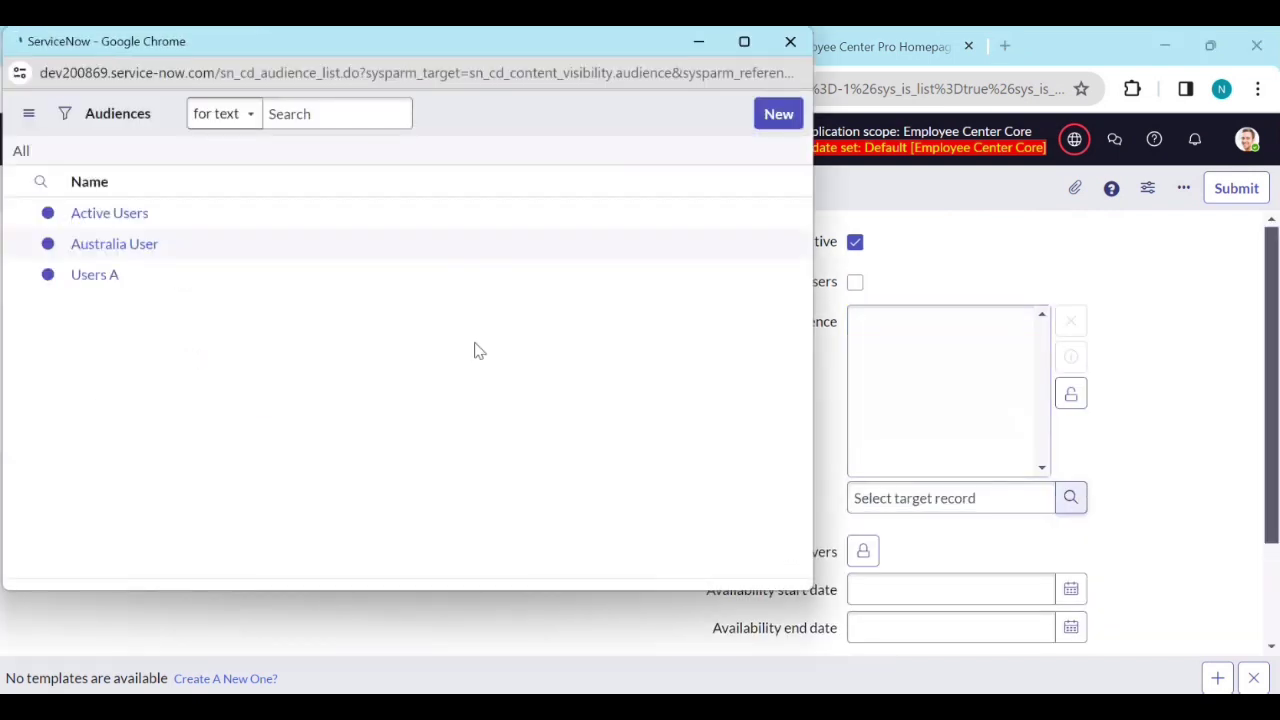
{"action": "left_click", "coordinate": [140, 285]}
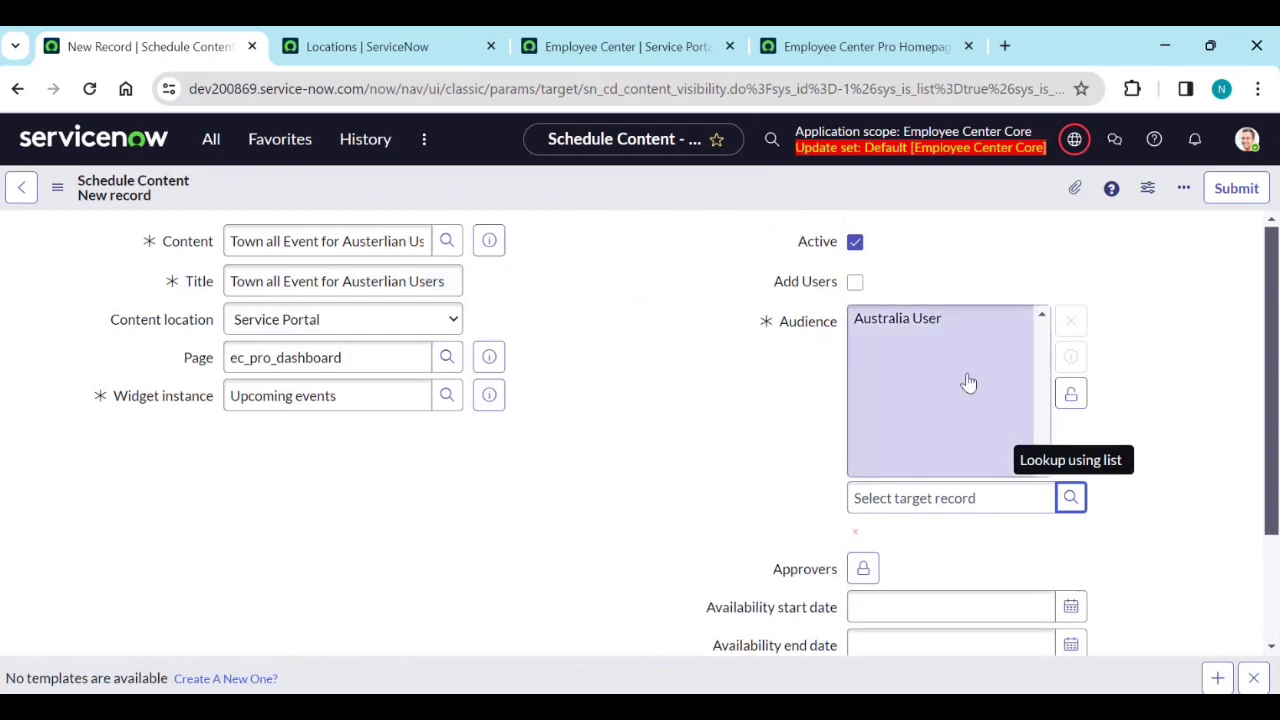
{"action": "left_click", "coordinate": [1070, 393]}
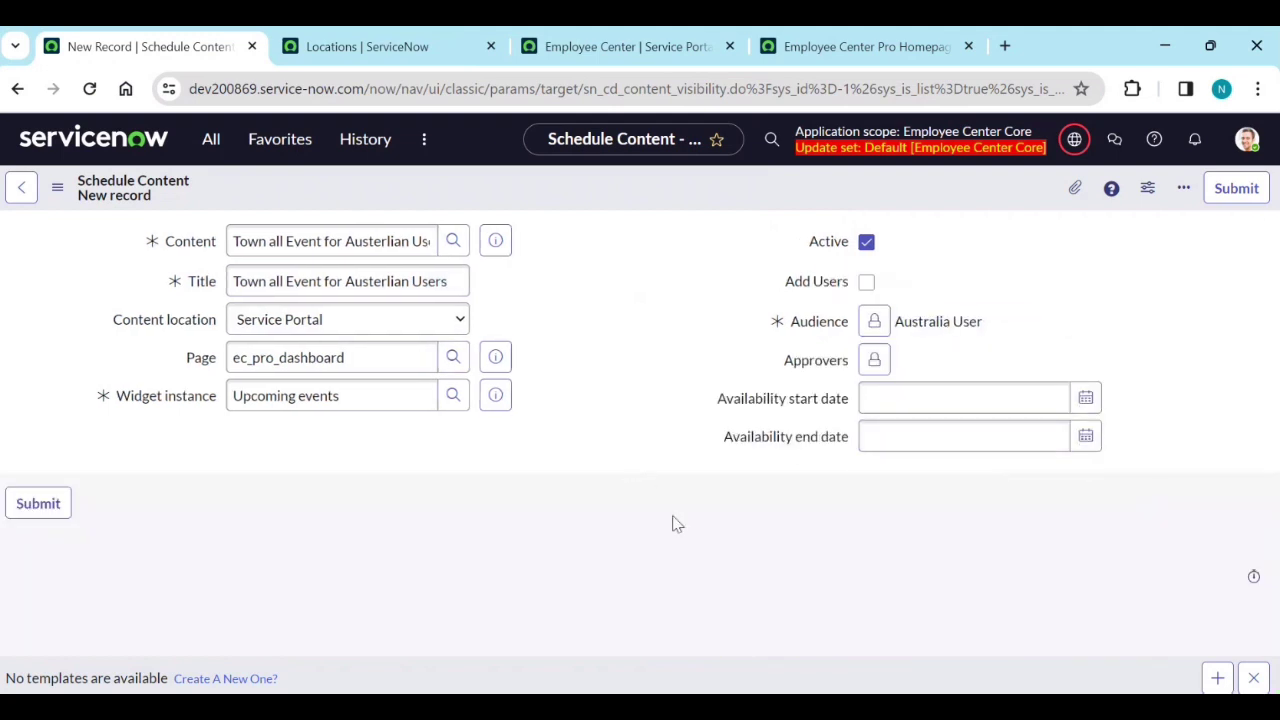
{"action": "left_click", "coordinate": [936, 397]}
{"action": "left_click", "coordinate": [1084, 400]}
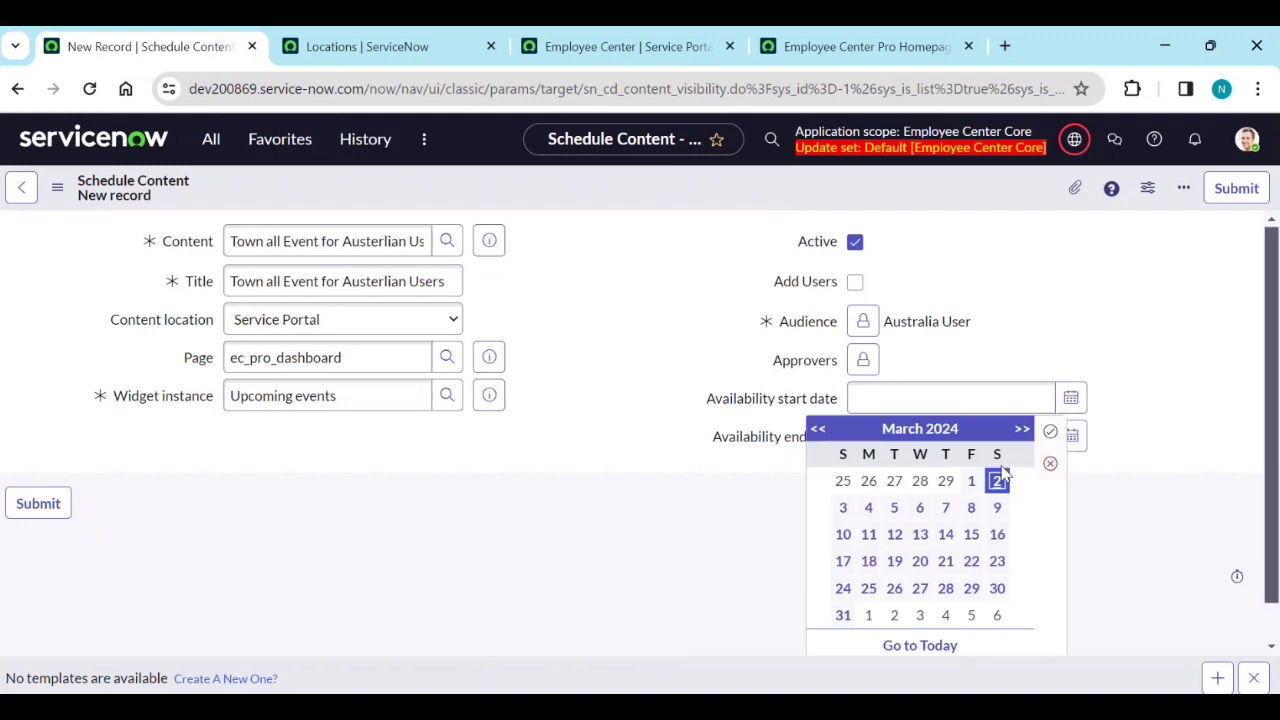
{"action": "left_click", "coordinate": [1050, 431]}
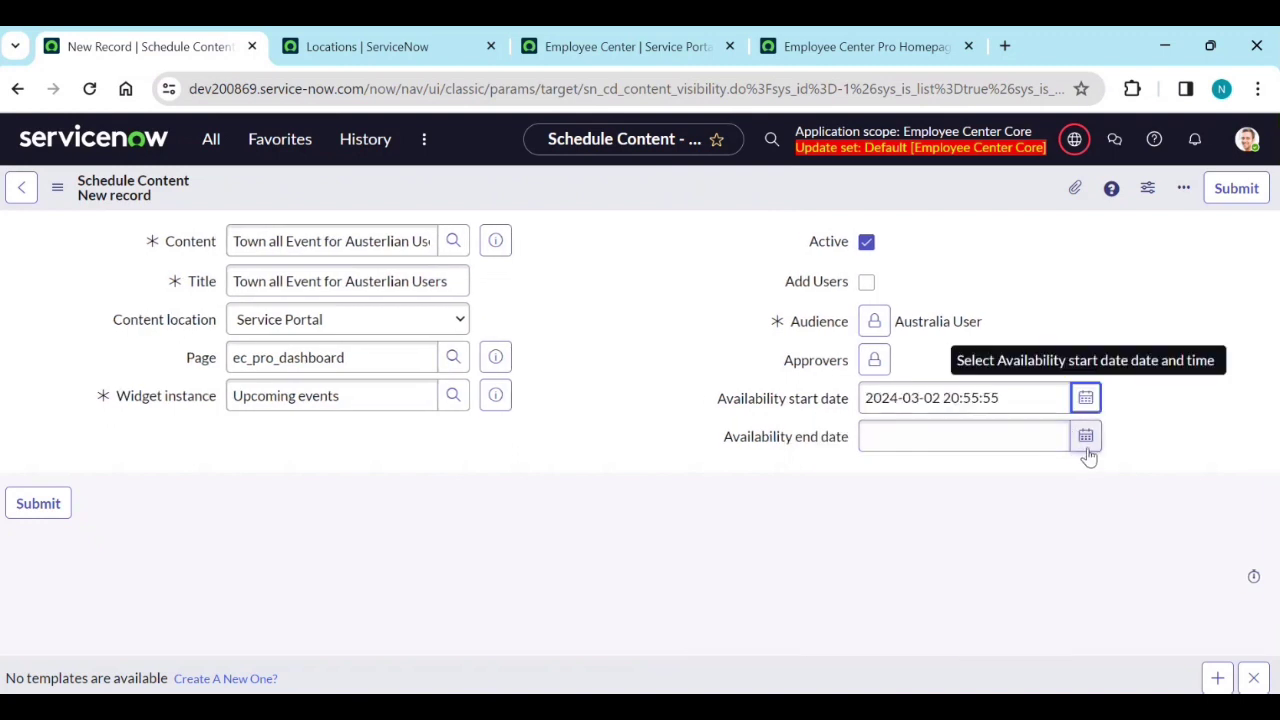
{"action": "left_click", "coordinate": [1086, 440]}
{"action": "left_click", "coordinate": [869, 512]}
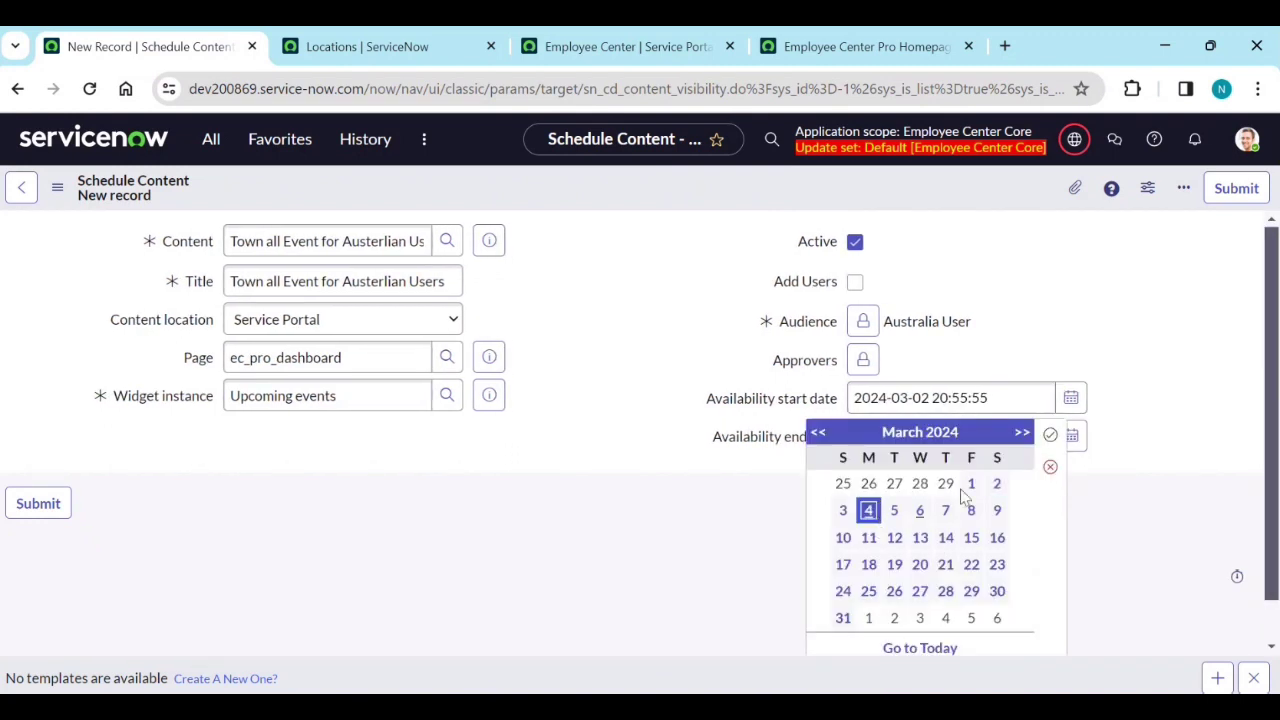
{"action": "left_click", "coordinate": [1050, 434]}
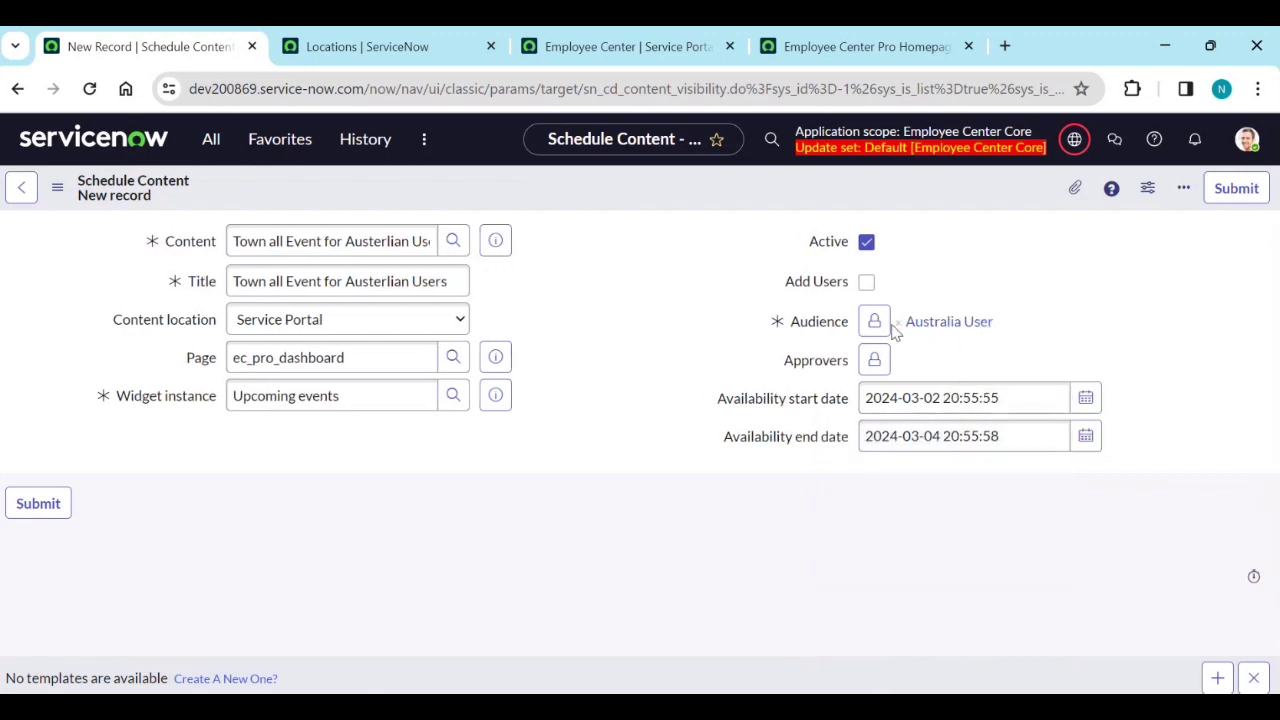
Preview the Add Users option, turn it back off to keep the audience, and submit the schedule record
{"action": "left_click", "coordinate": [866, 284]}
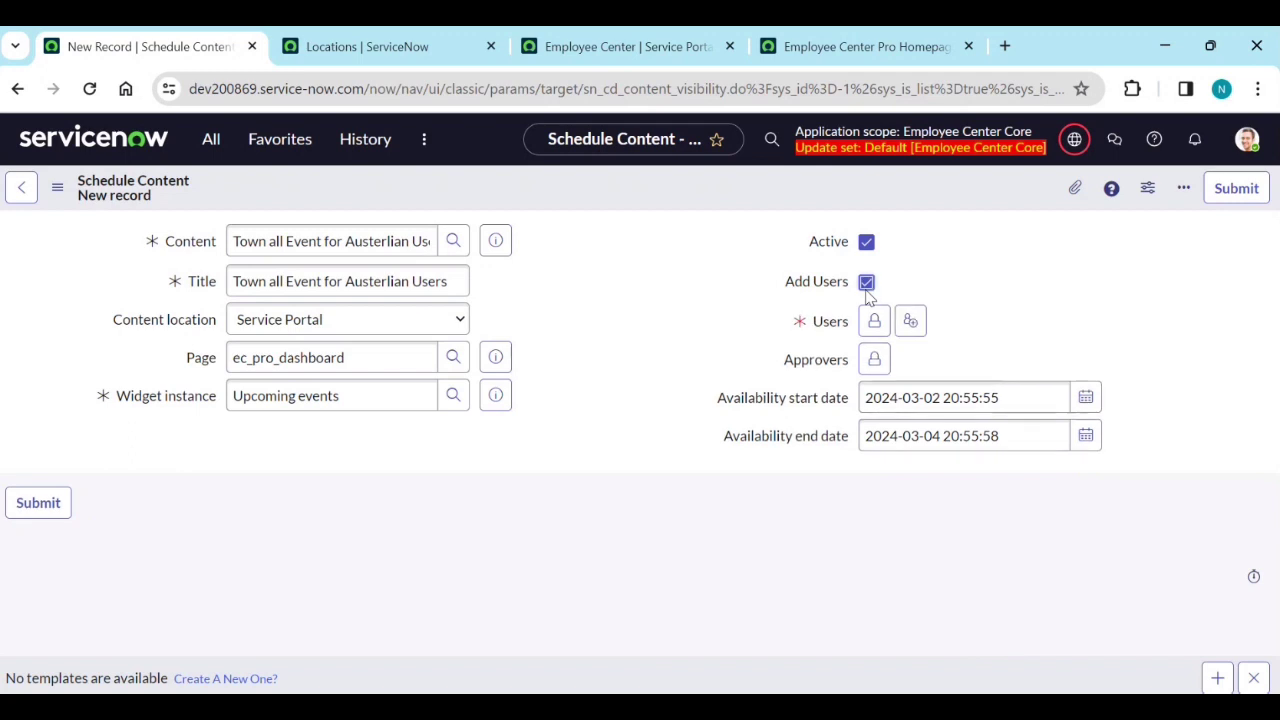
{"action": "left_click", "coordinate": [866, 284]}
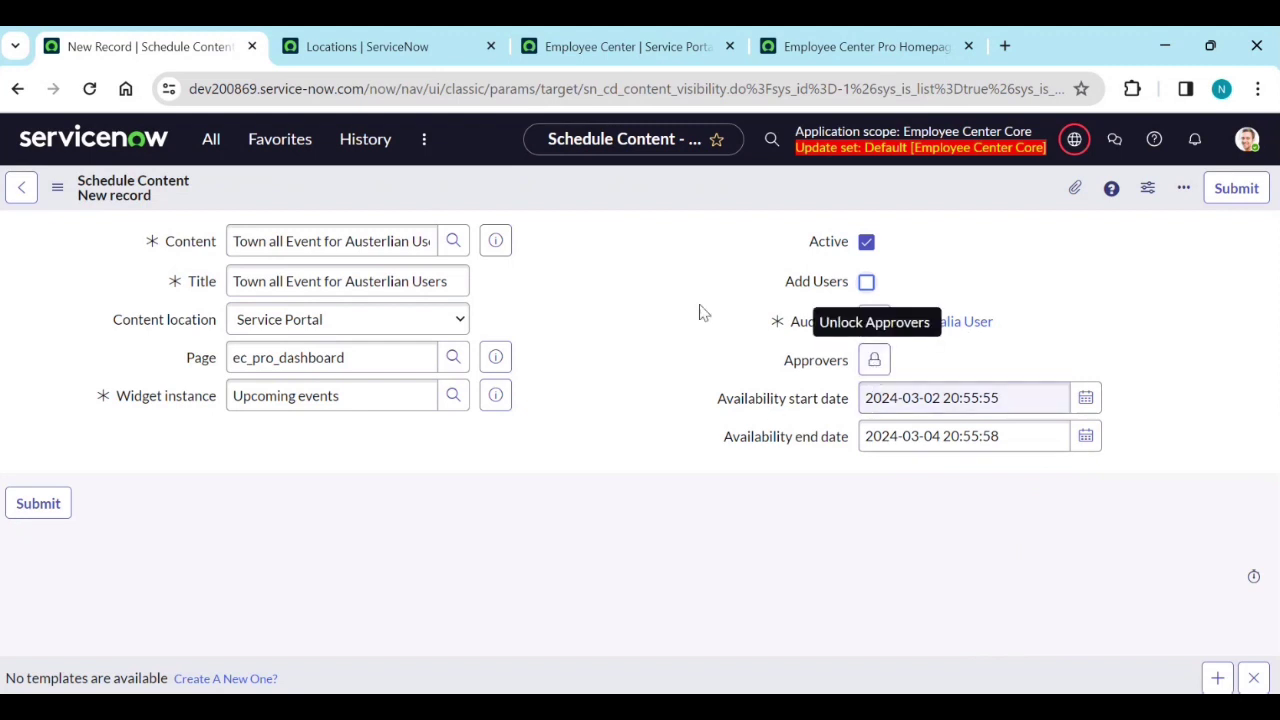
{"action": "mouse_move", "coordinate": [840, 368]}
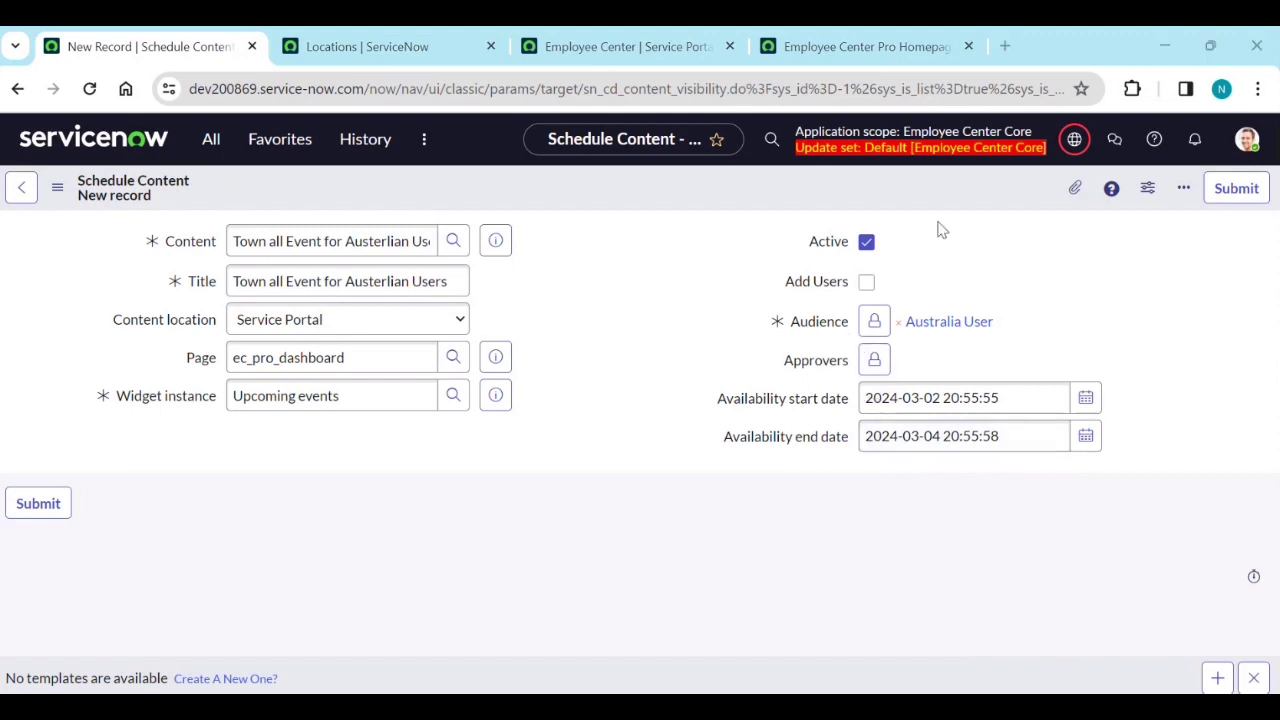
{"action": "left_click", "coordinate": [1238, 198]}
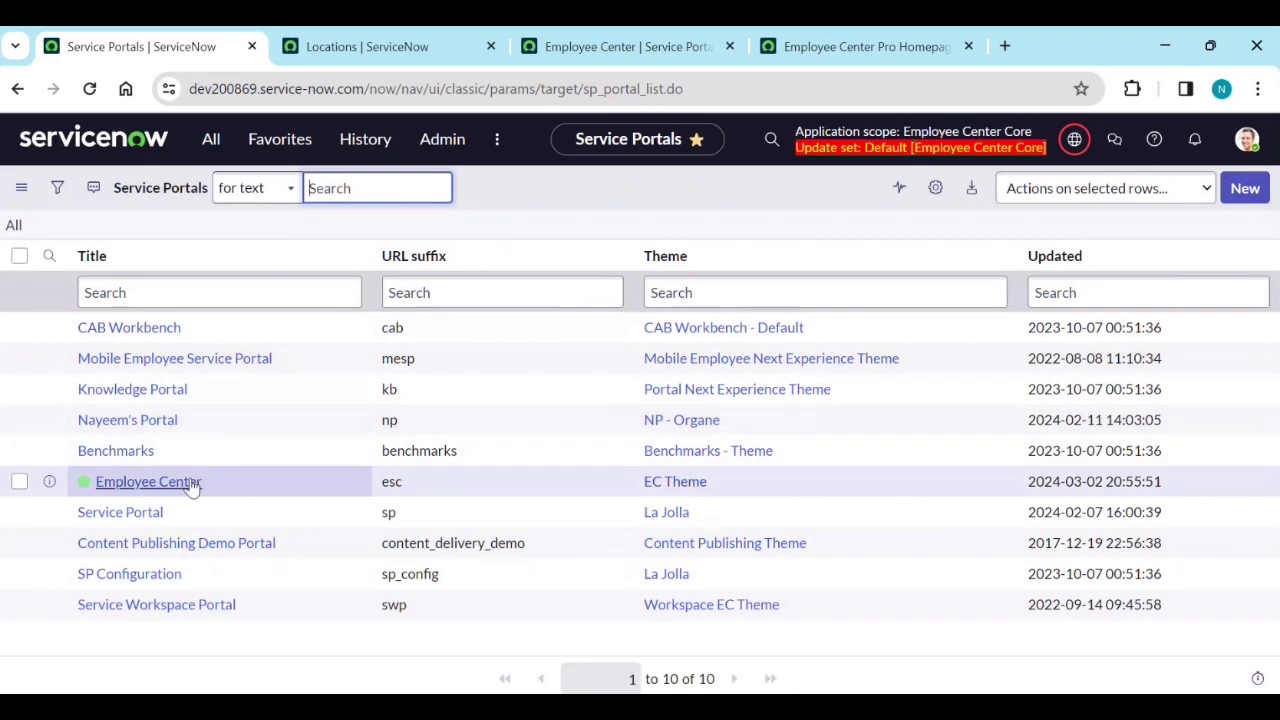
Reload the Employee Center portal page and examine its Upcoming events list for the newly scheduled event
{"action": "left_click", "coordinate": [640, 46]}
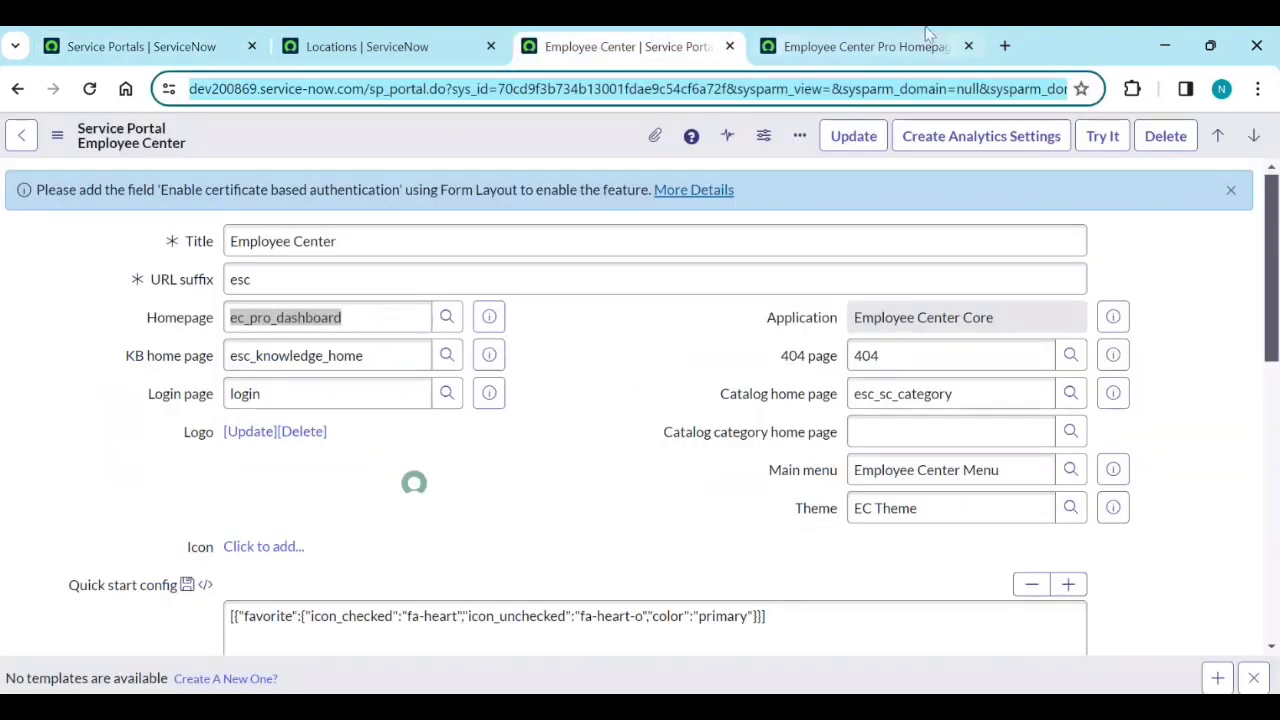
{"action": "left_click", "coordinate": [928, 35]}
{"action": "left_click", "coordinate": [89, 88]}
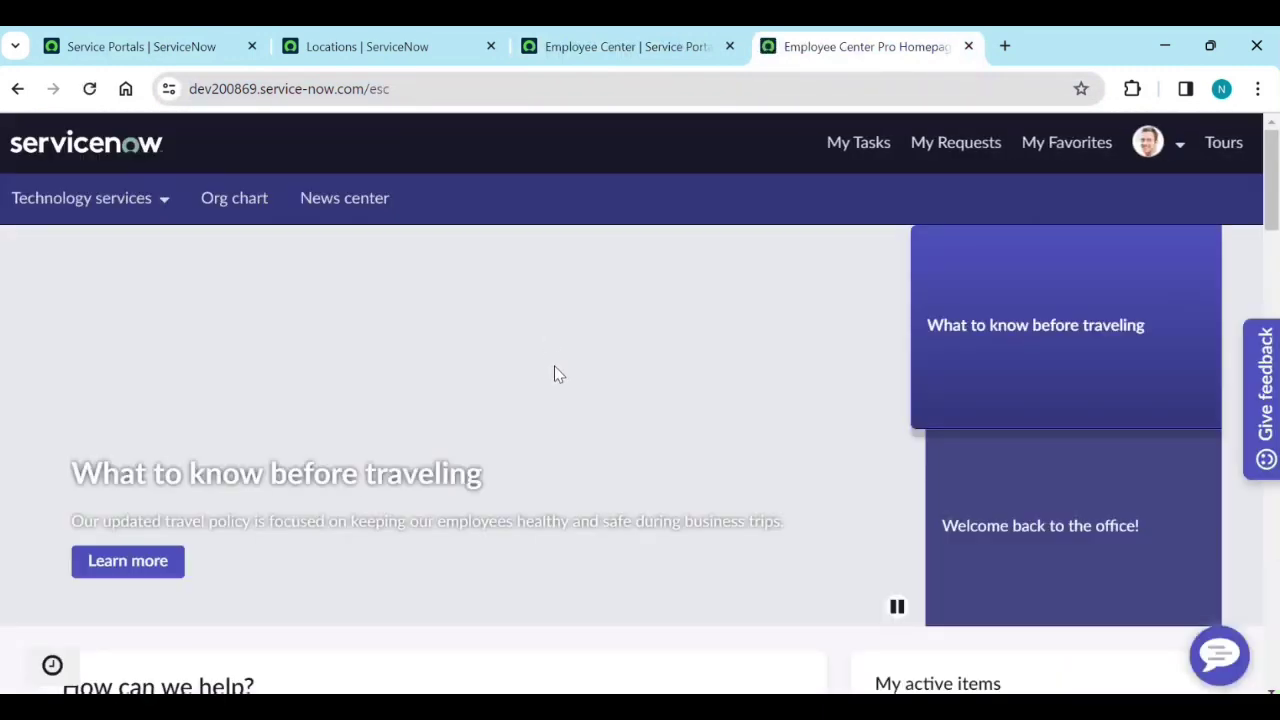
{"action": "scroll", "coordinate": [554, 371], "scroll_direction": "down", "scroll_amount": 4}
{"action": "scroll", "coordinate": [562, 400], "scroll_direction": "down", "scroll_amount": 2}
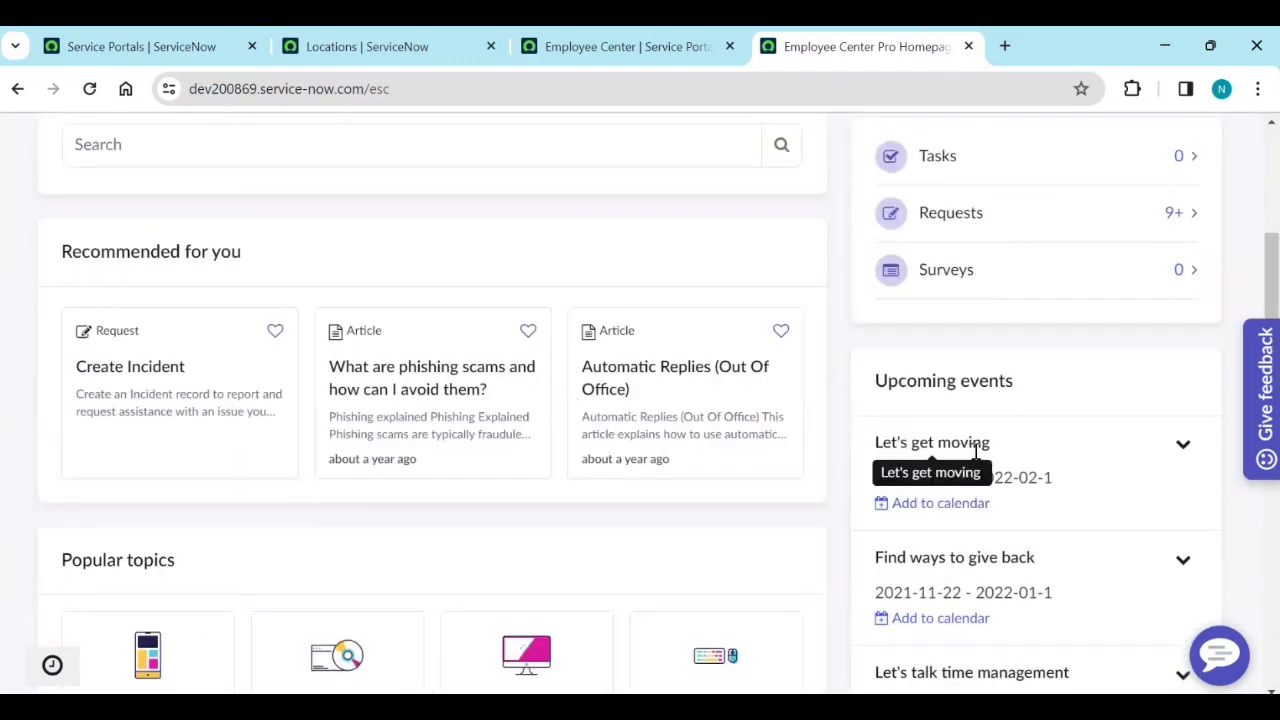
{"action": "scroll", "coordinate": [1045, 585], "scroll_direction": "down", "scroll_amount": 2}
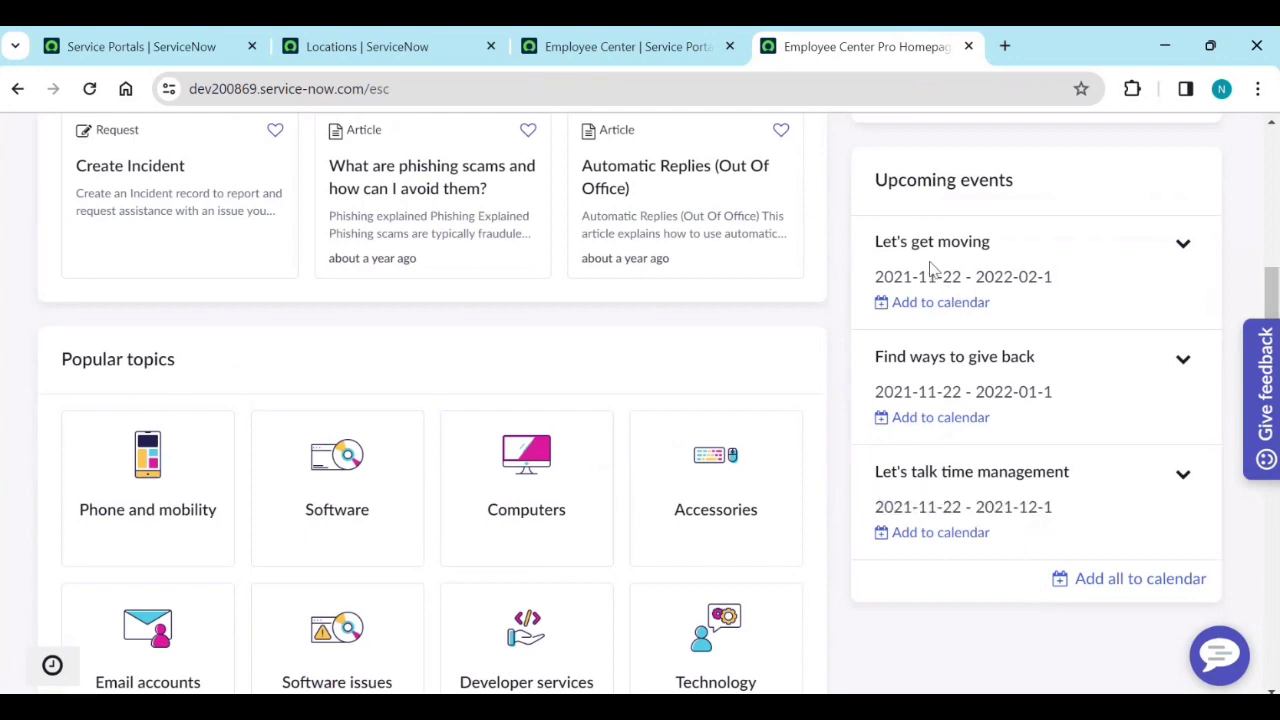
{"action": "scroll", "coordinate": [1072, 275], "scroll_direction": "up", "scroll_amount": 6}
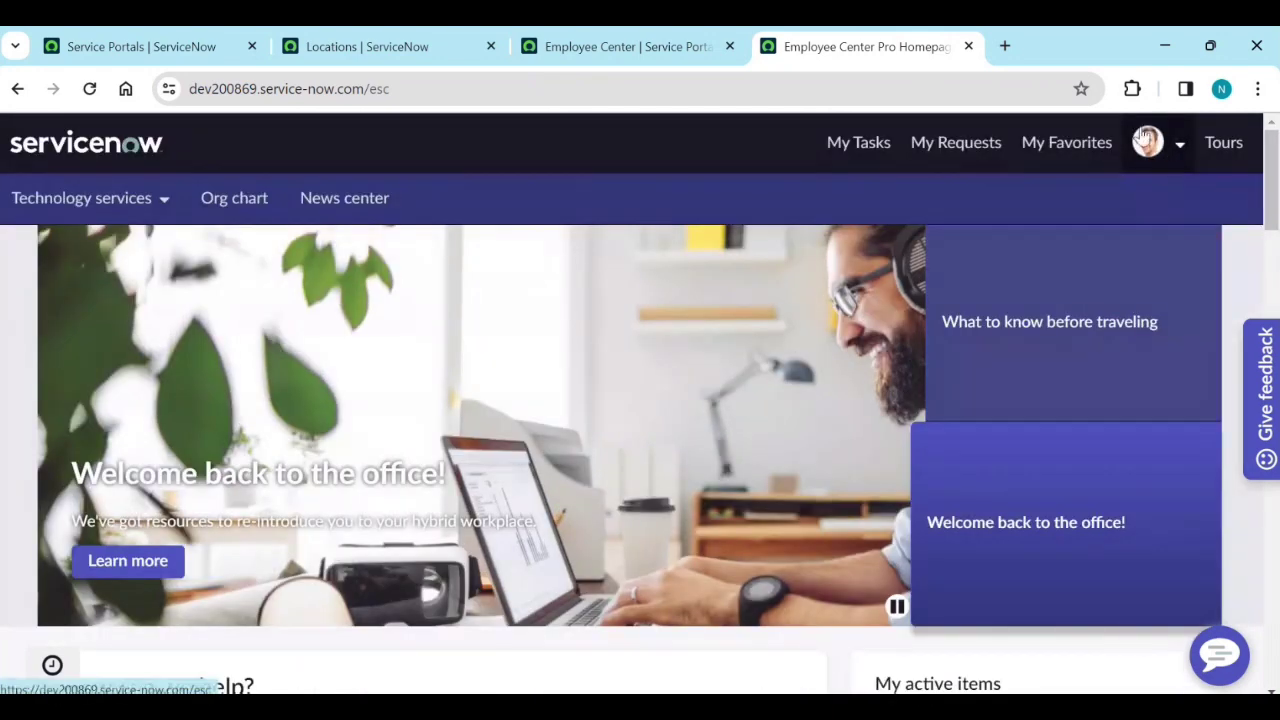
Open the logged-in user's profile record from the backend and display it in the Default view
{"action": "left_click", "coordinate": [328, 47]}
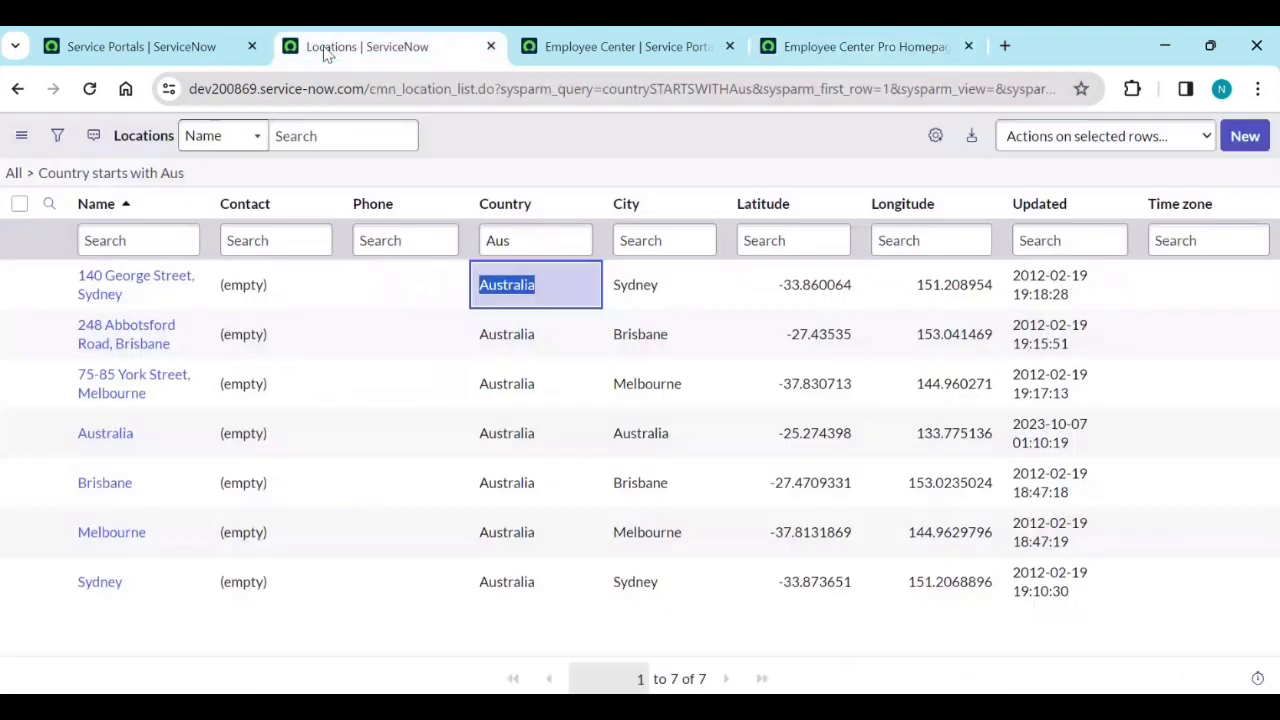
{"action": "left_click", "coordinate": [185, 47]}
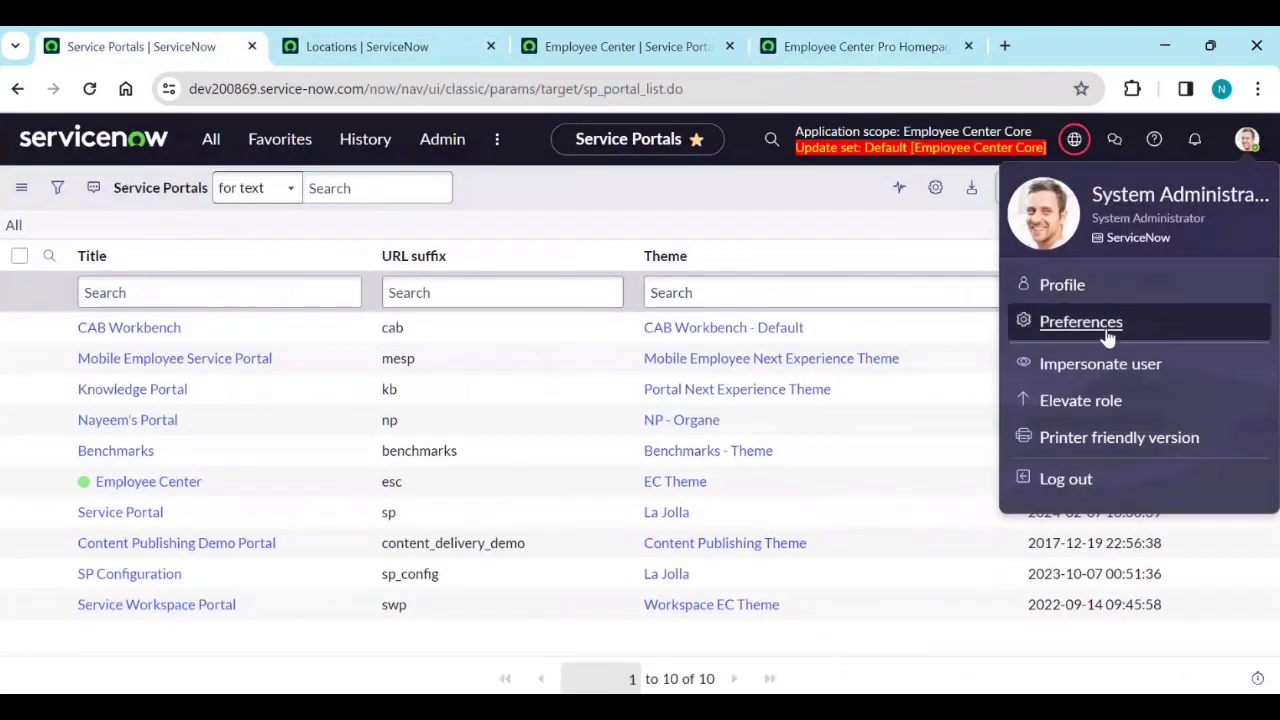
{"action": "left_click", "coordinate": [1055, 289]}
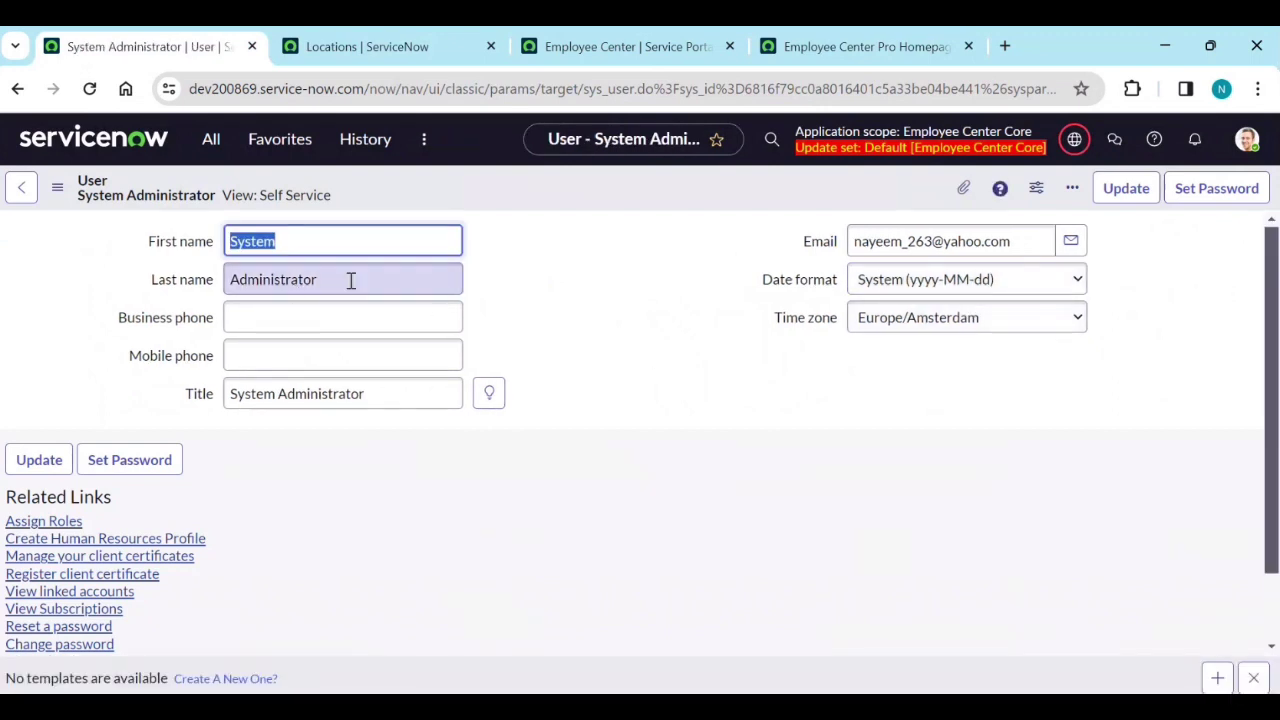
{"action": "left_click", "coordinate": [57, 188]}
{"action": "mouse_move", "coordinate": [104, 313]}
{"action": "mouse_move", "coordinate": [121, 335]}
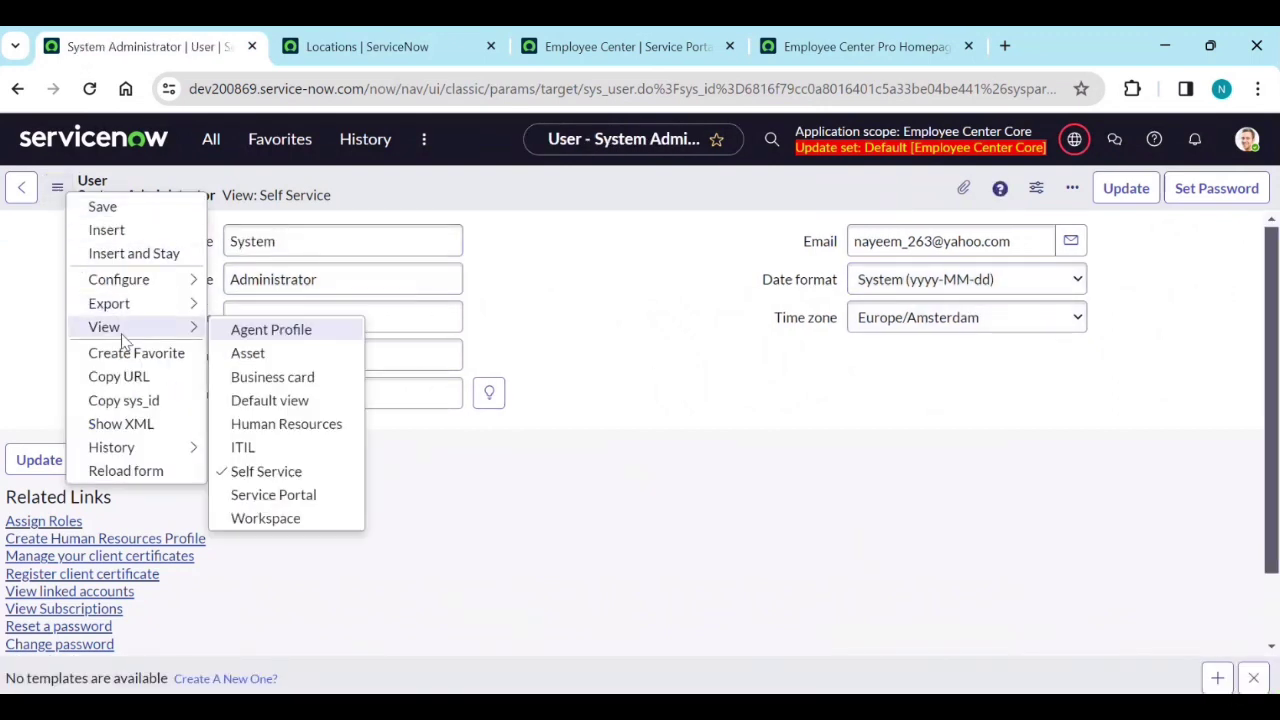
{"action": "left_click", "coordinate": [277, 404]}
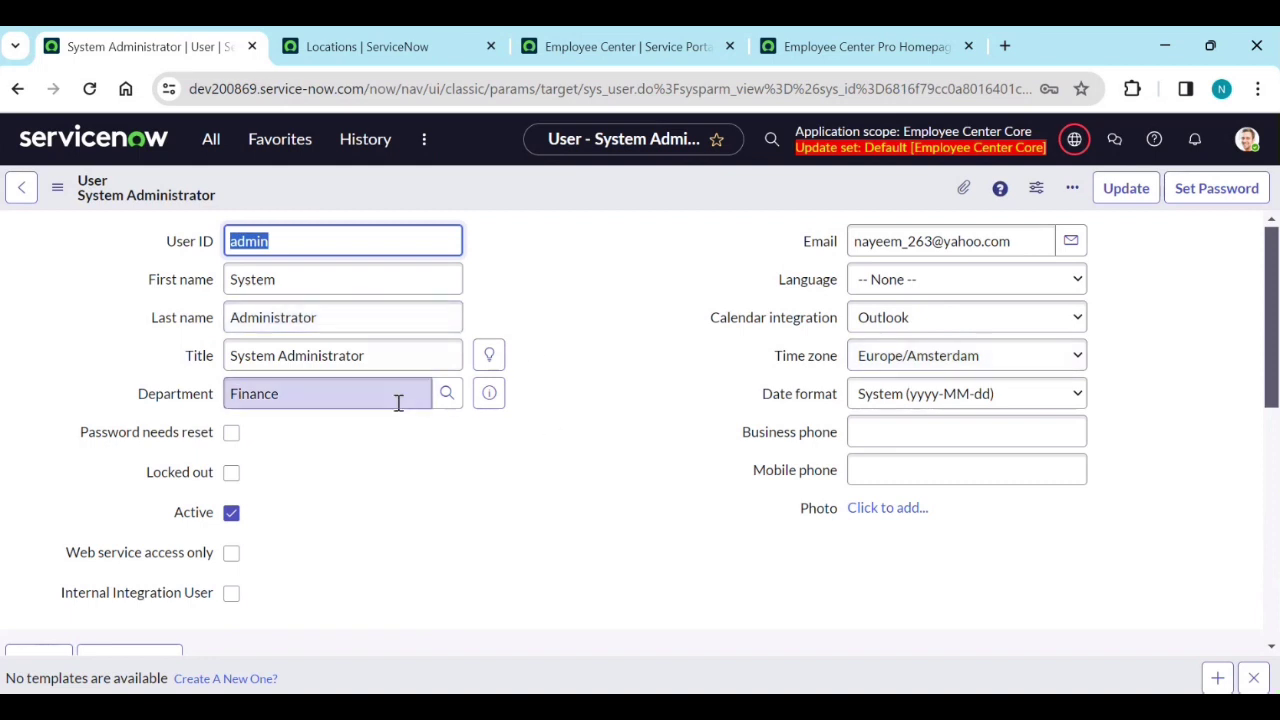
{"action": "scroll", "coordinate": [607, 462], "scroll_direction": "down", "scroll_amount": 2}
{"action": "scroll", "coordinate": [620, 430], "scroll_direction": "up", "scroll_amount": 2}
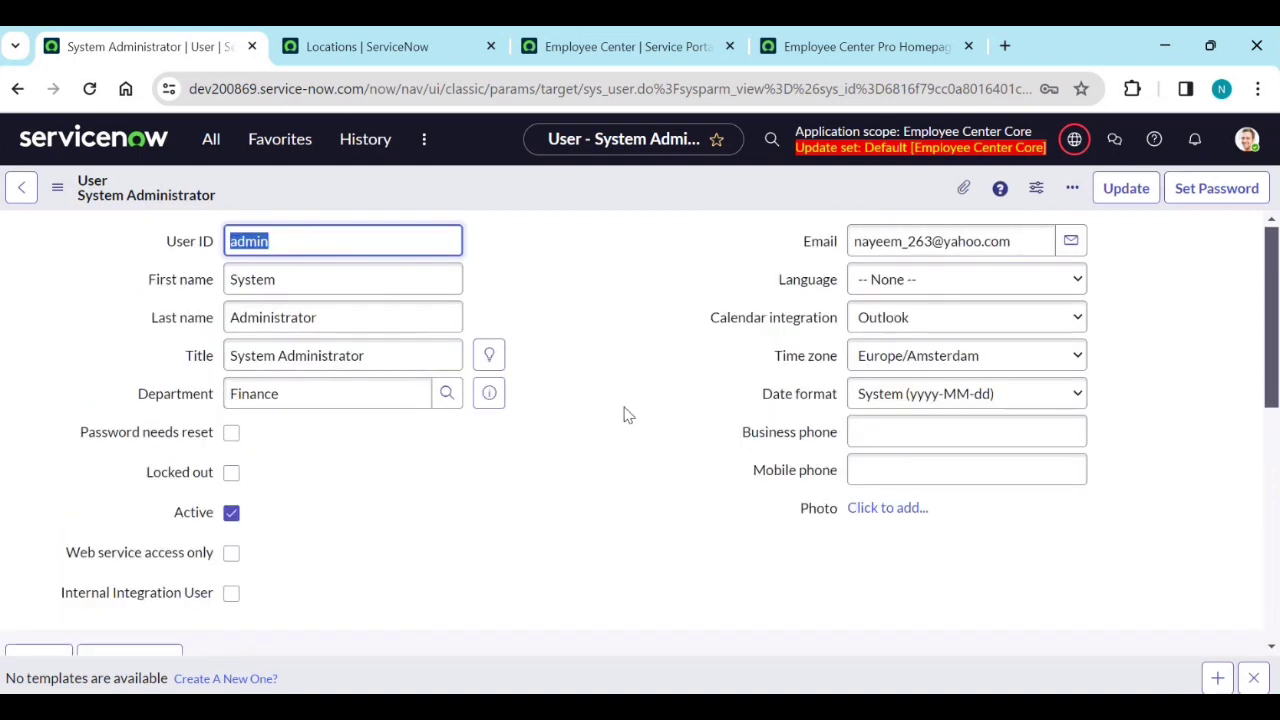
Open the User form's layout for editing in the Global application and add the Location field to it
{"action": "right_click", "coordinate": [569, 194]}
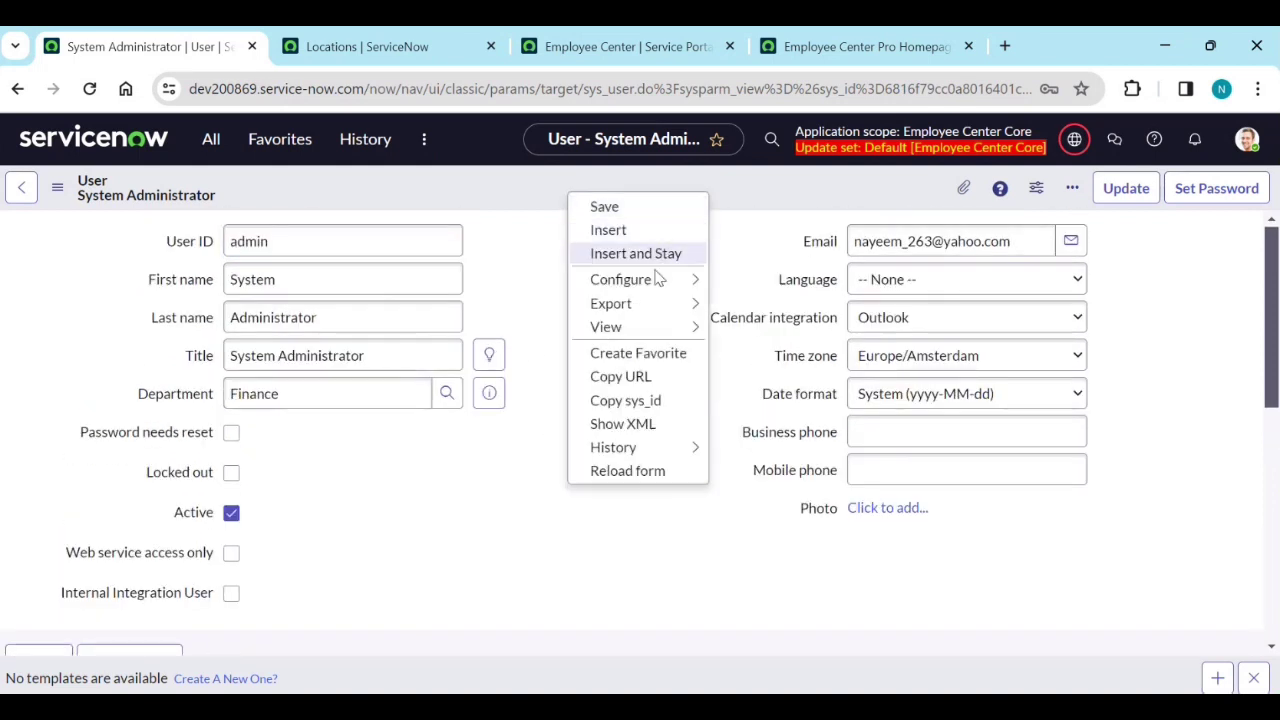
{"action": "mouse_move", "coordinate": [658, 279]}
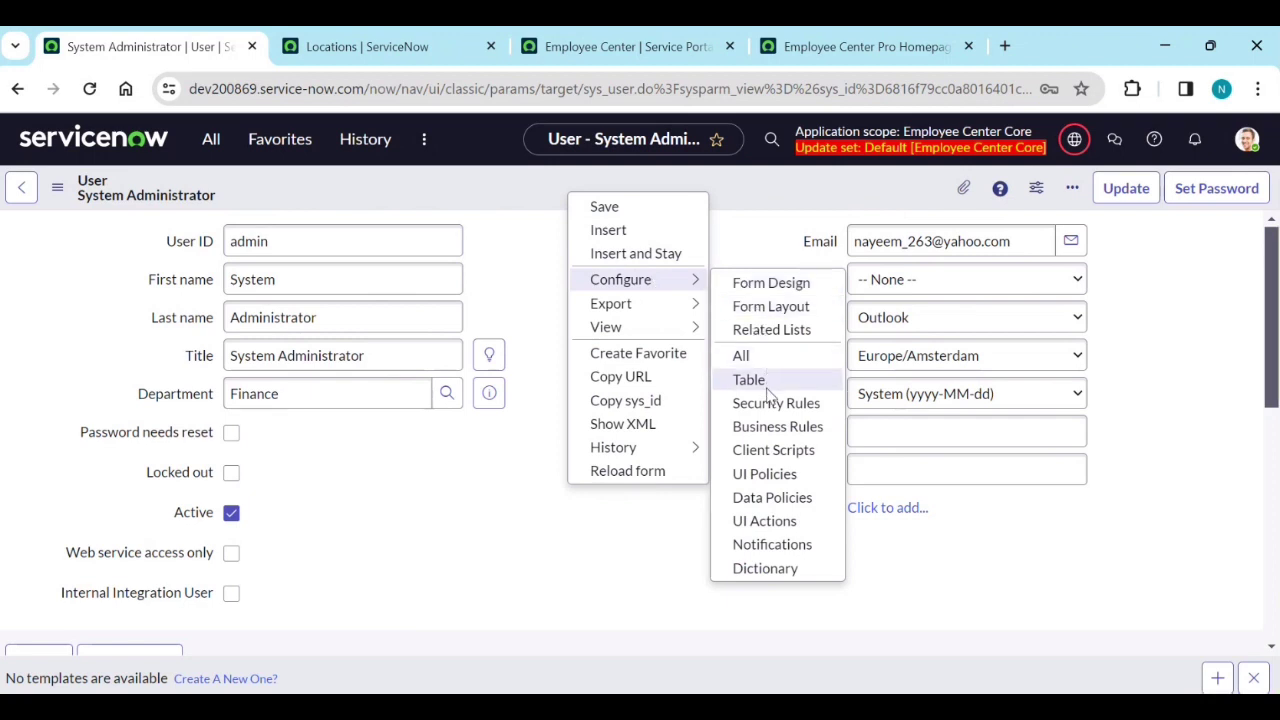
{"action": "left_click", "coordinate": [767, 324]}
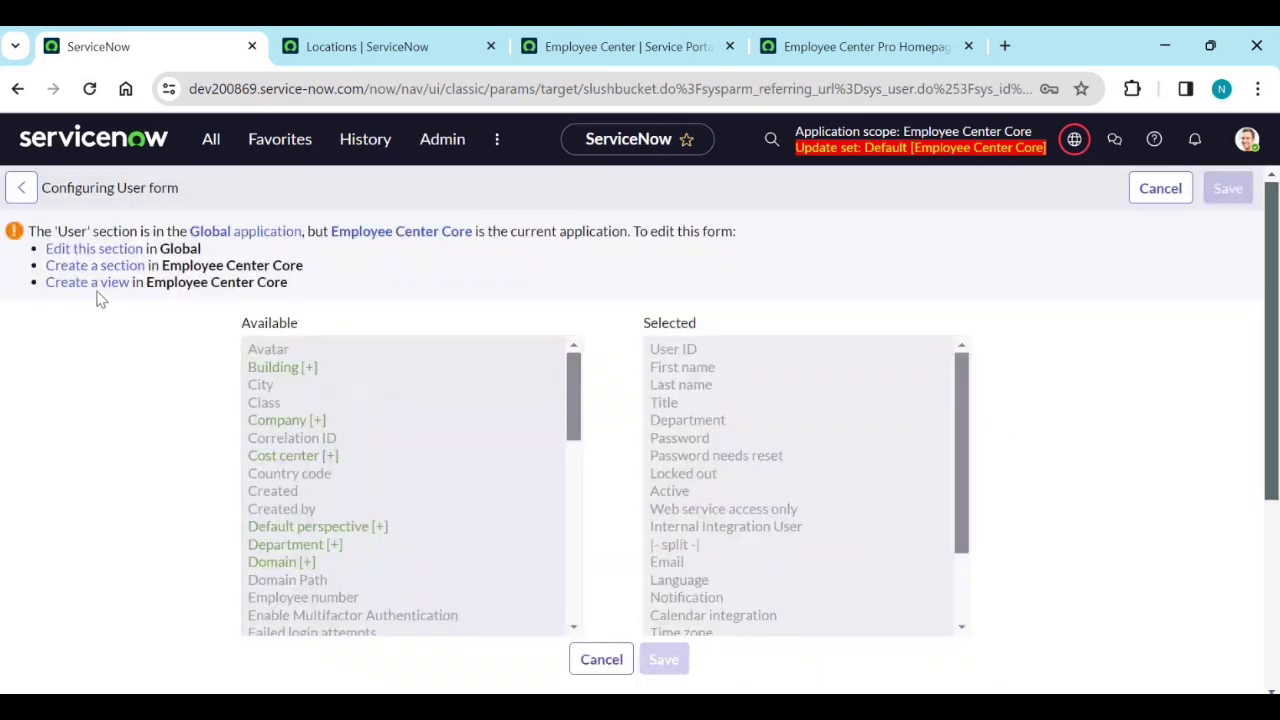
{"action": "left_click", "coordinate": [103, 249]}
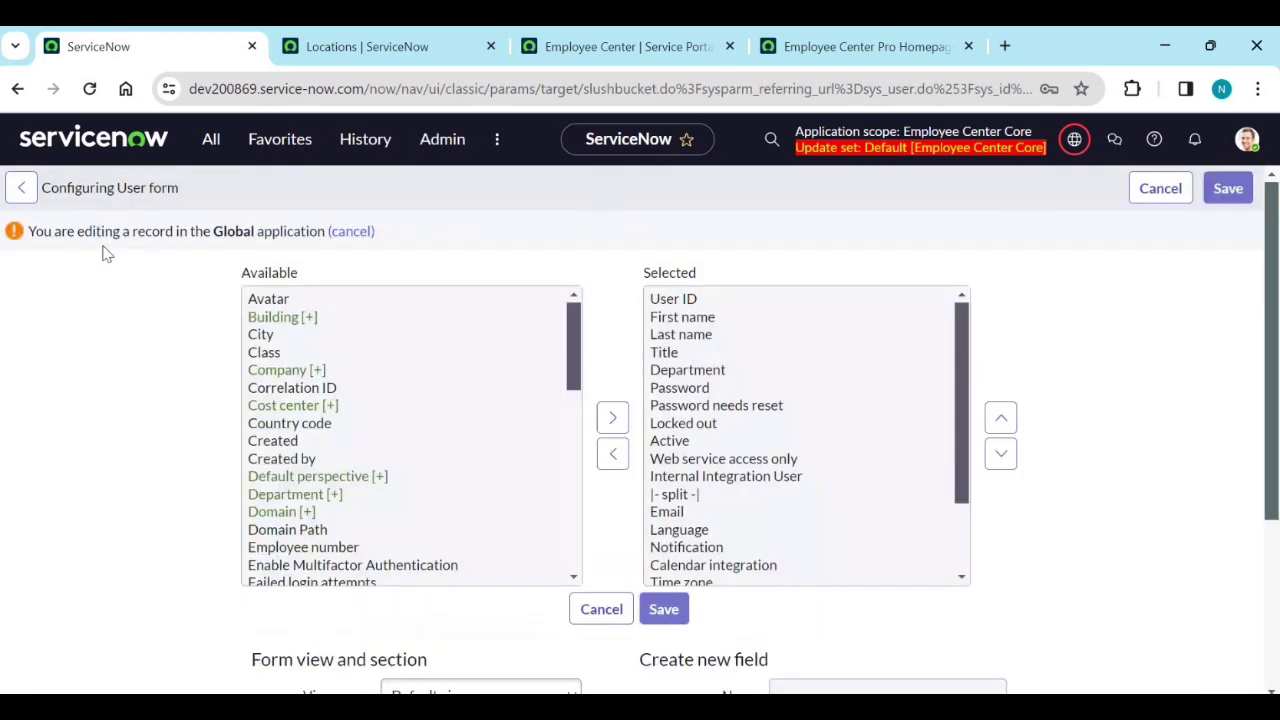
{"action": "left_click", "coordinate": [480, 425]}
{"action": "type", "text": "lo"}
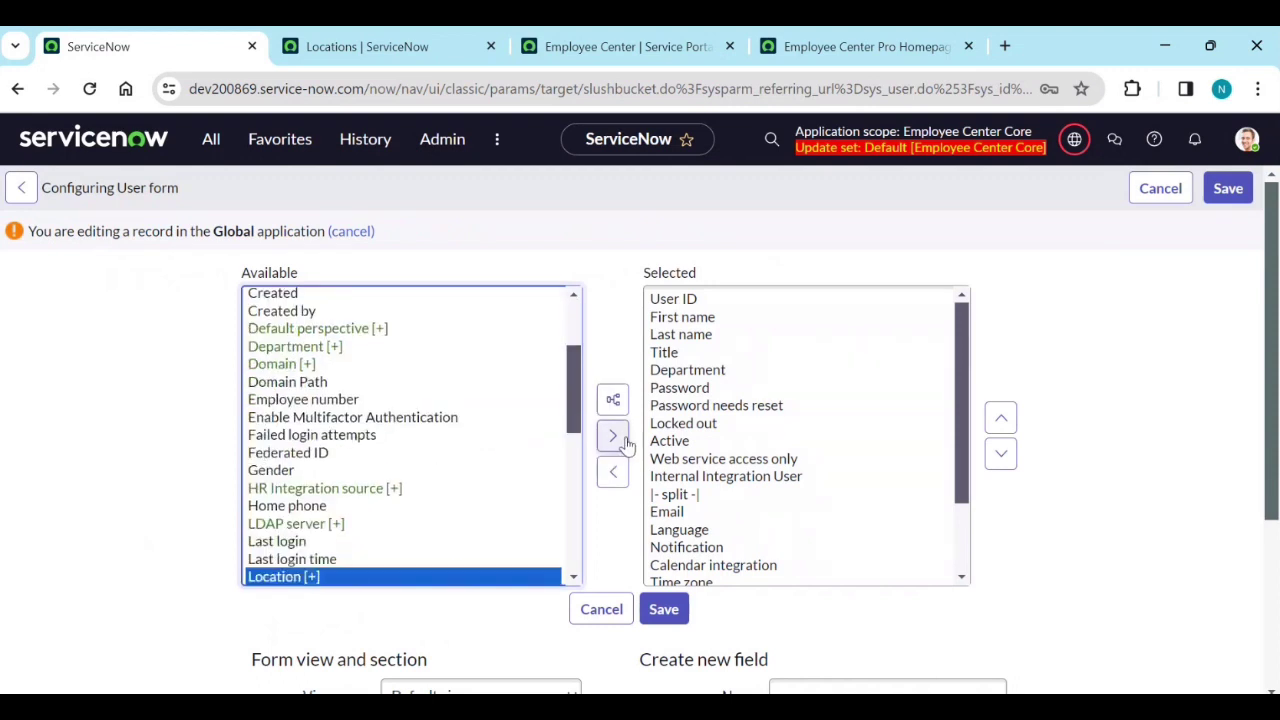
{"action": "left_click", "coordinate": [622, 440]}
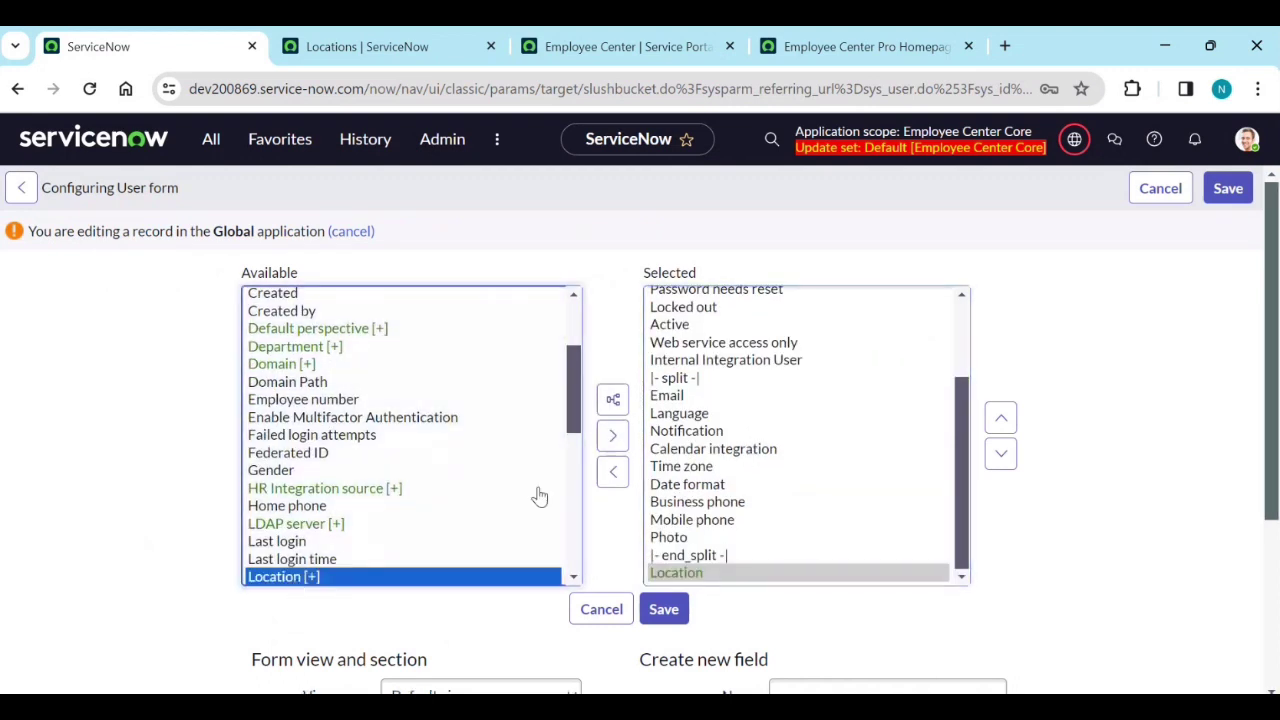
Expand the Location reference, add its Country field to the User form, and save the layout
{"action": "left_click", "coordinate": [613, 400]}
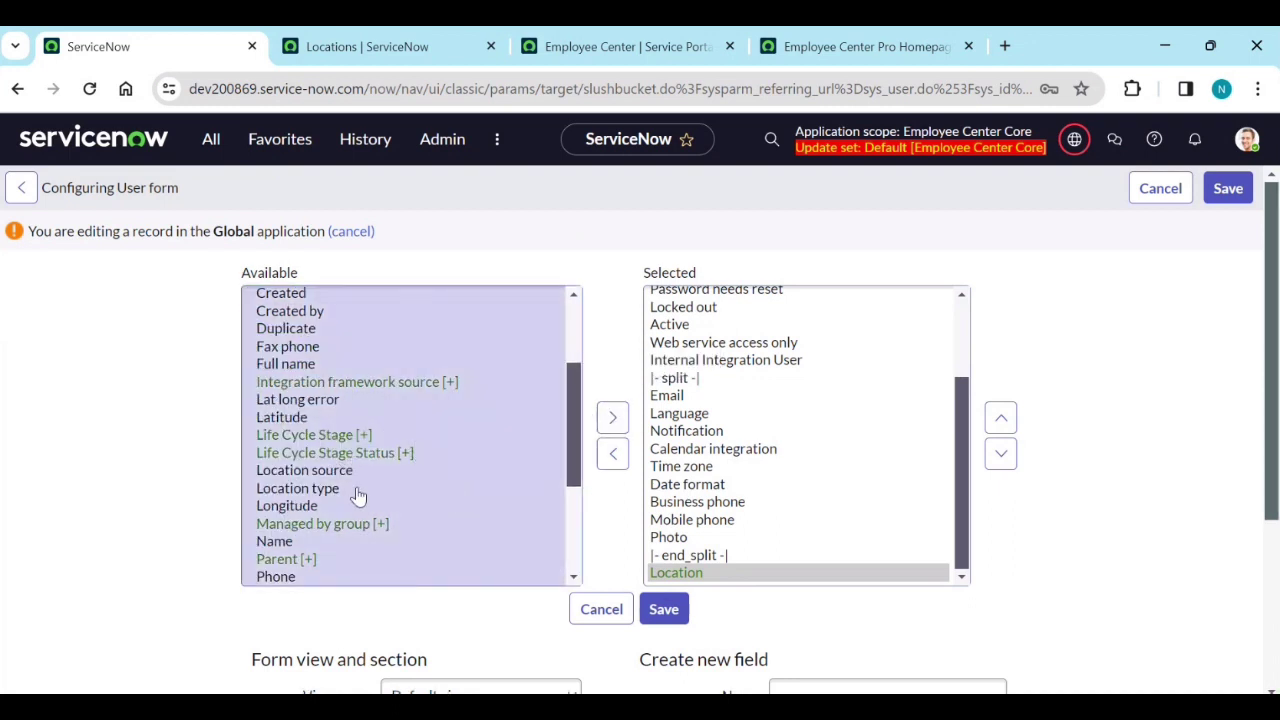
{"action": "left_click", "coordinate": [406, 340]}
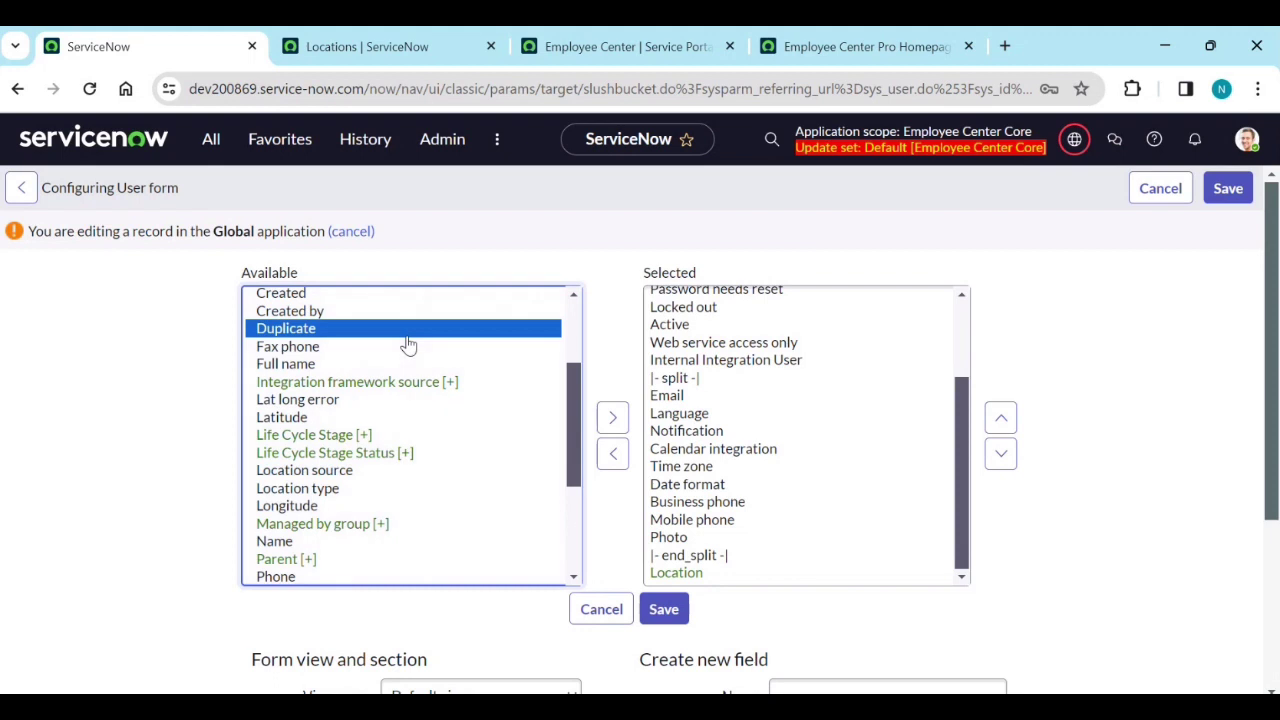
{"action": "key", "text": "c"}
{"action": "key", "text": "Down"}
{"action": "key", "text": "Down"}
{"action": "key", "text": "Down"}
{"action": "key", "text": "Down"}
{"action": "key", "text": "Down"}
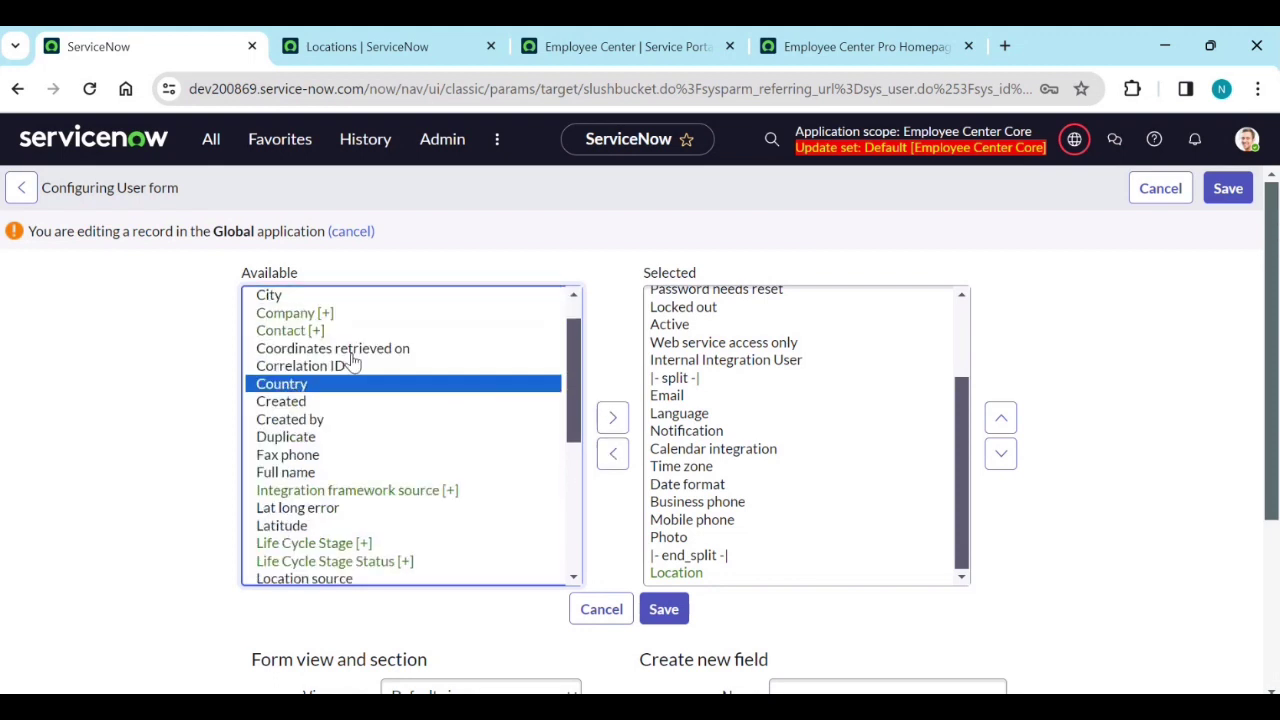
{"action": "left_click", "coordinate": [612, 417]}
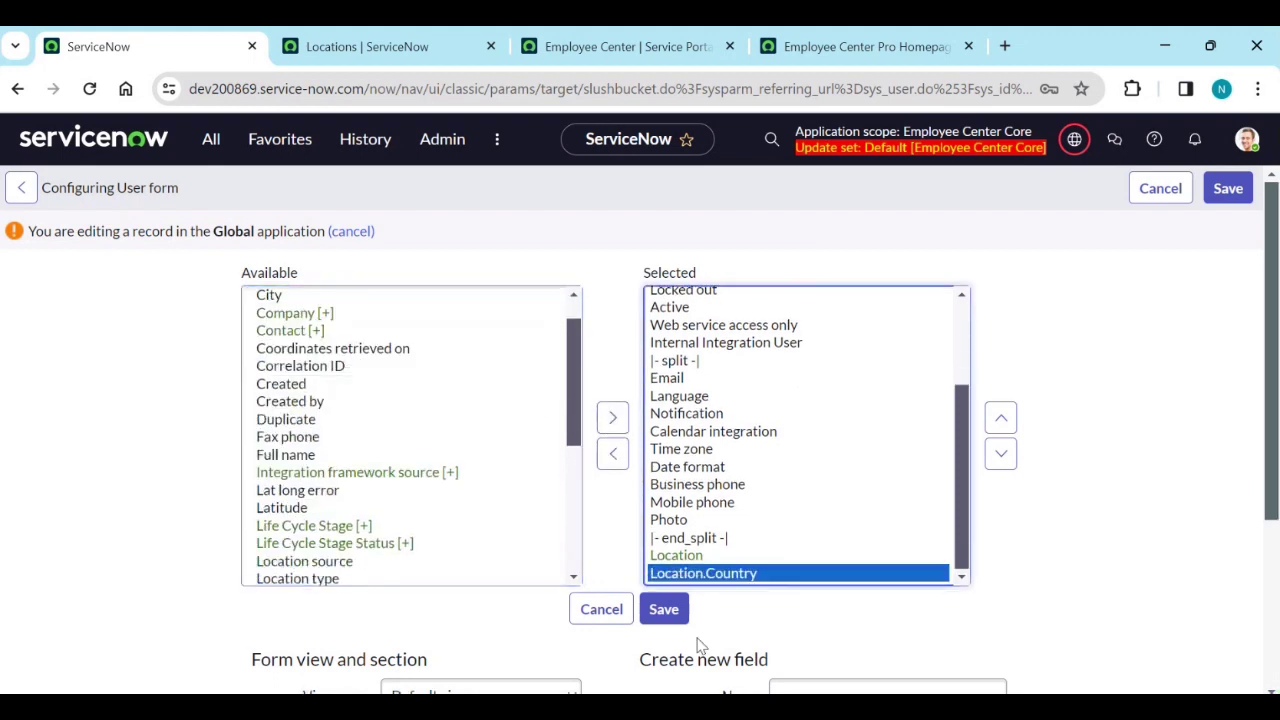
{"action": "left_click", "coordinate": [664, 612]}
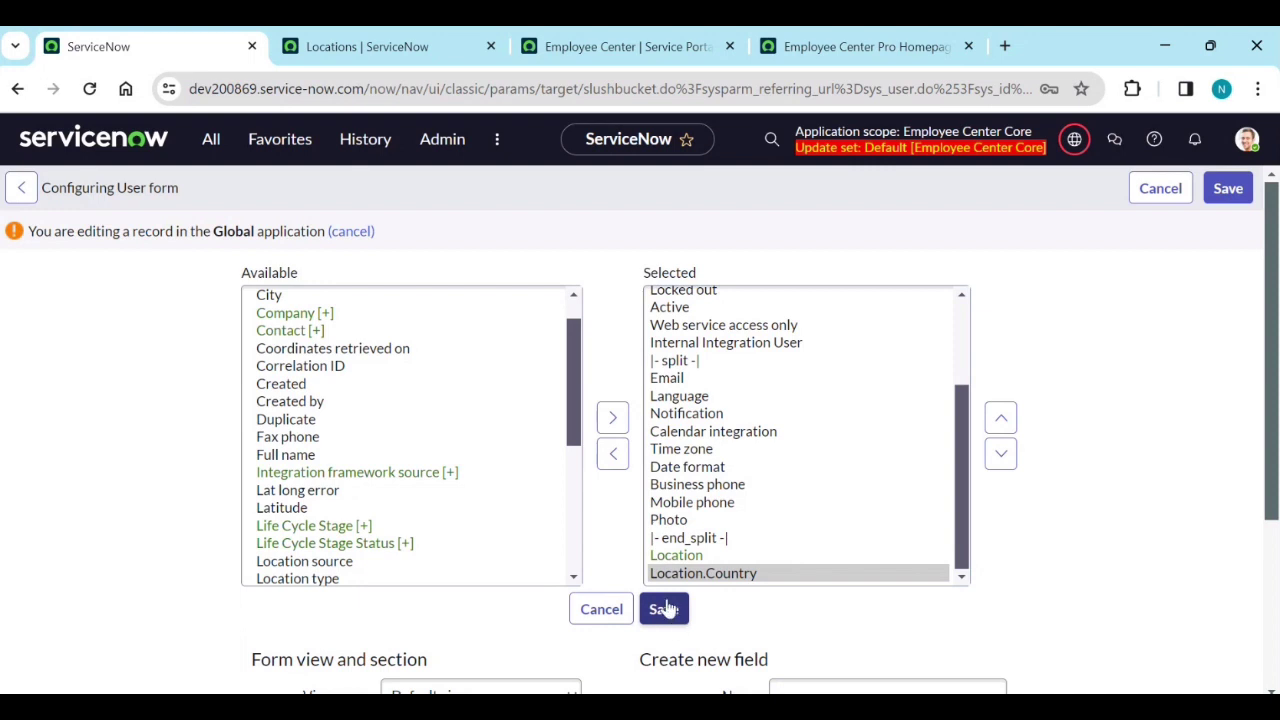
Set the user's Location to Melbourne, under Apac and Australia, and save the record
{"action": "scroll", "coordinate": [616, 538], "scroll_direction": "down", "scroll_amount": 3}
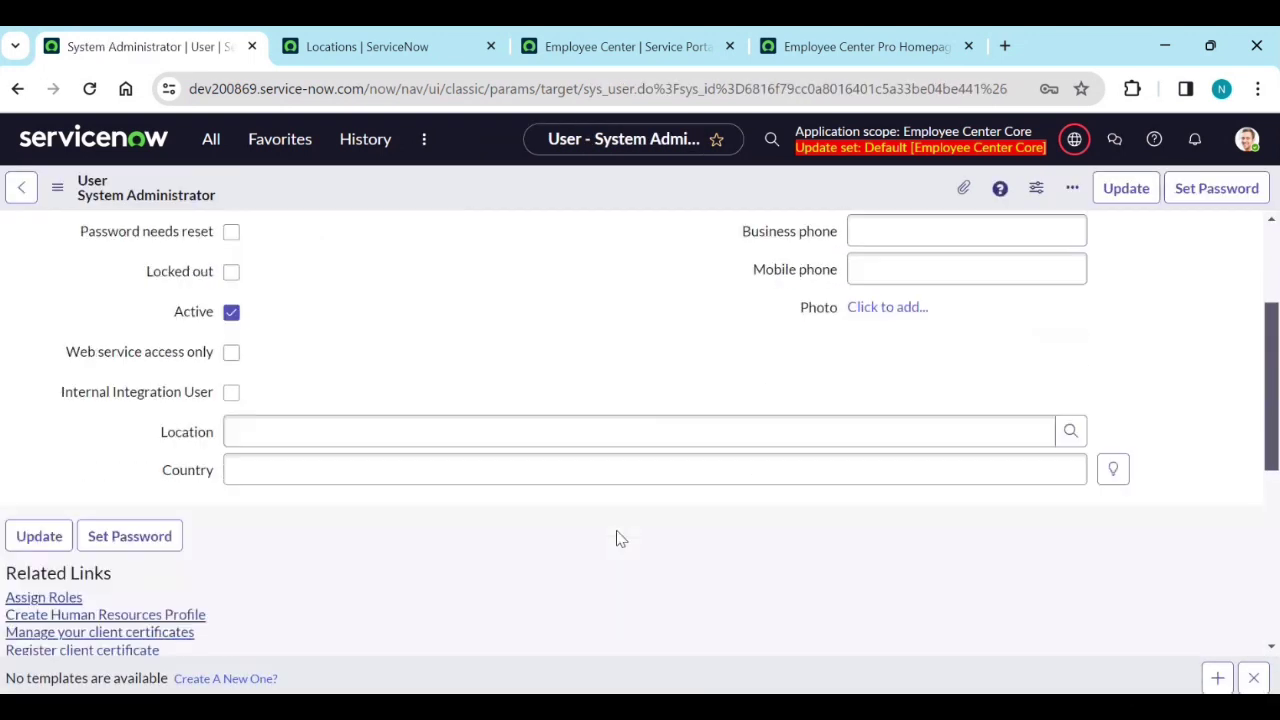
{"action": "left_click", "coordinate": [1070, 432]}
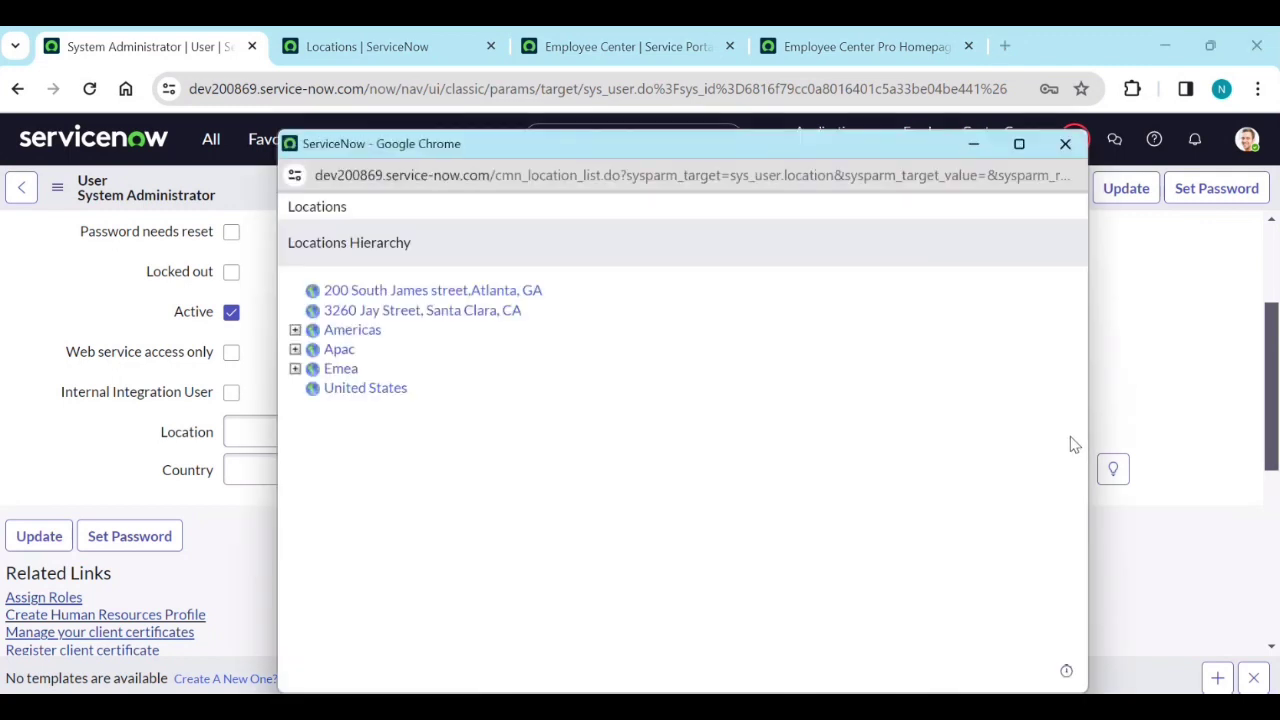
{"action": "left_click", "coordinate": [295, 349]}
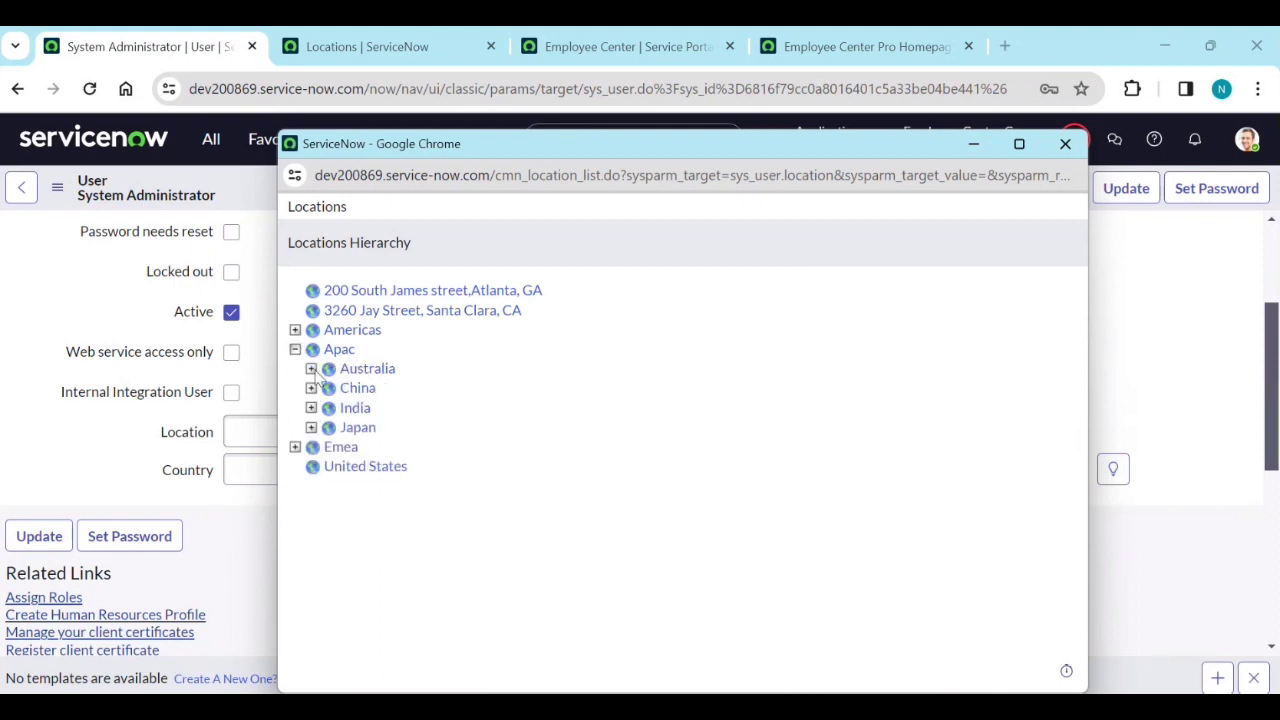
{"action": "left_click", "coordinate": [311, 368]}
{"action": "left_click", "coordinate": [392, 410]}
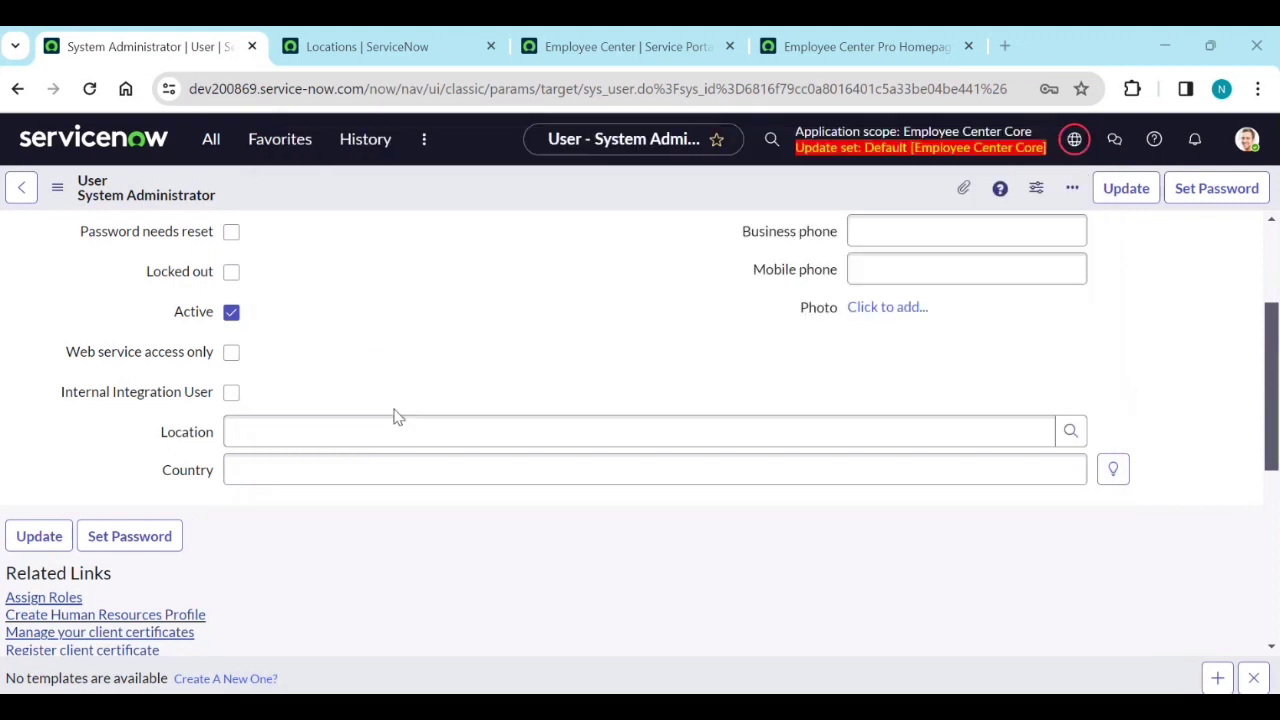
{"action": "right_click", "coordinate": [741, 197]}
{"action": "left_click", "coordinate": [746, 206]}
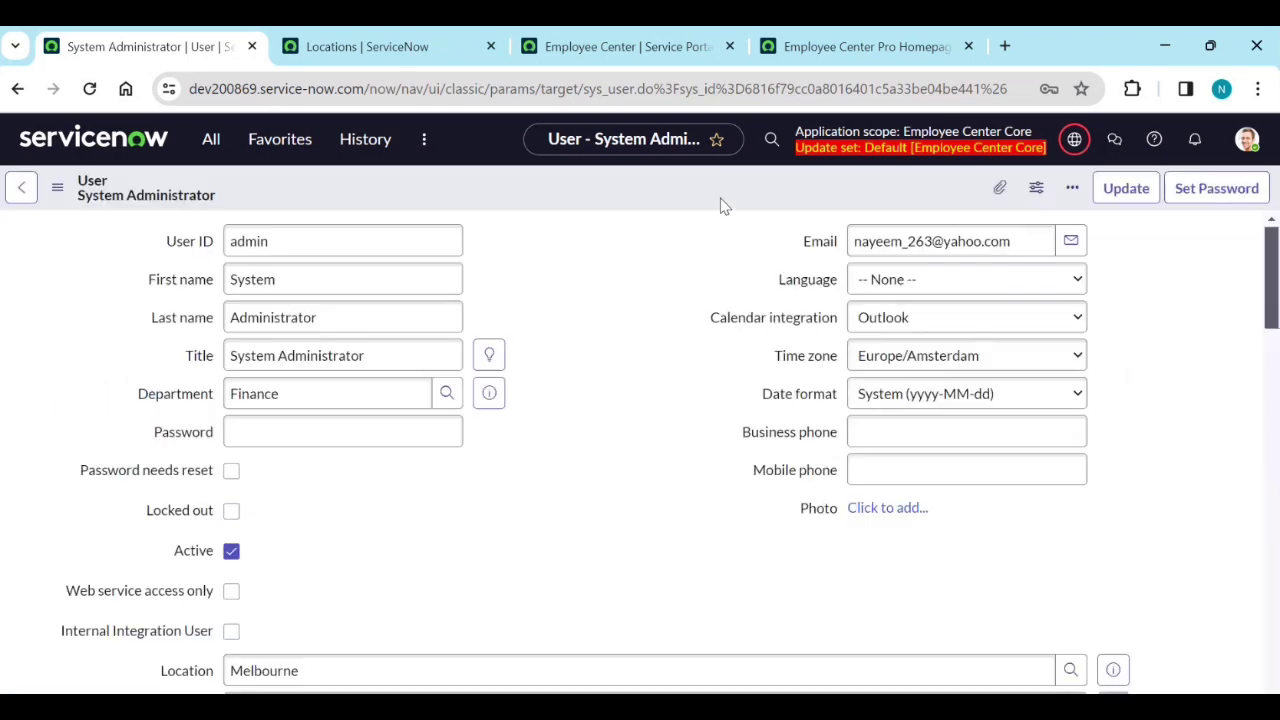
Reload the Employee Center portal and check whether Upcoming events lists the event targeted at Australian users
{"action": "left_click", "coordinate": [854, 60]}
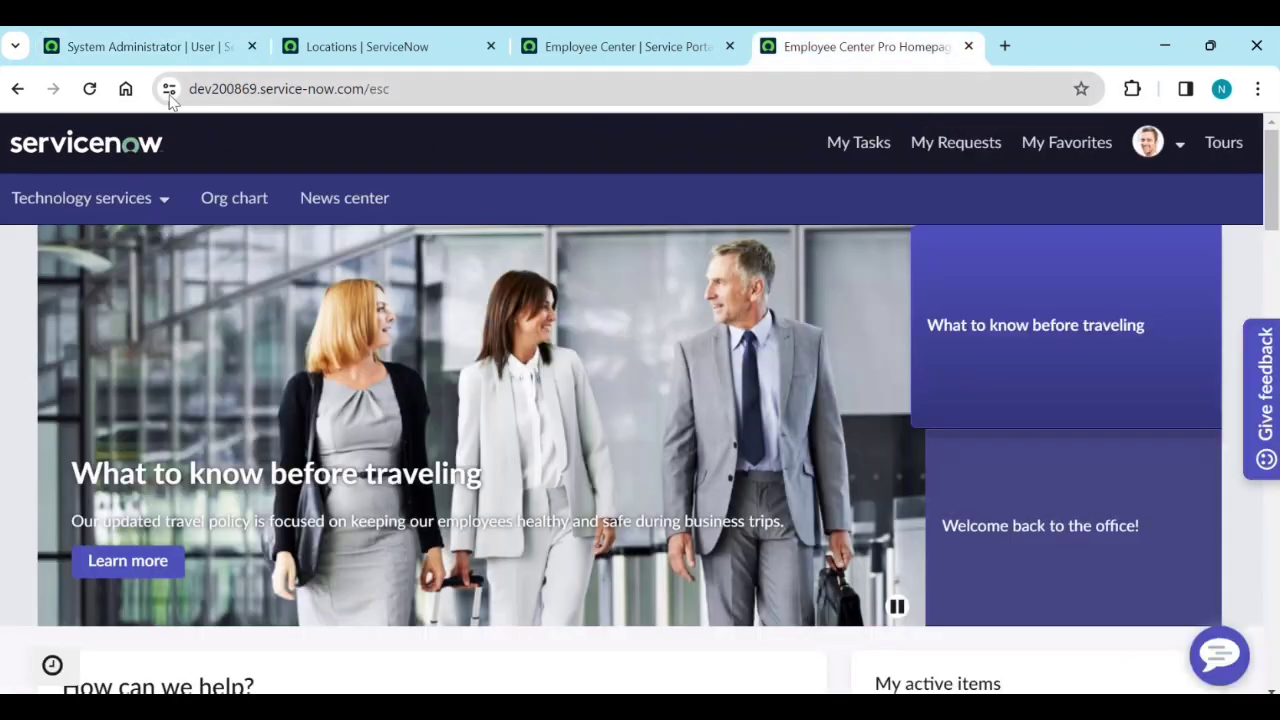
{"action": "left_click", "coordinate": [89, 90]}
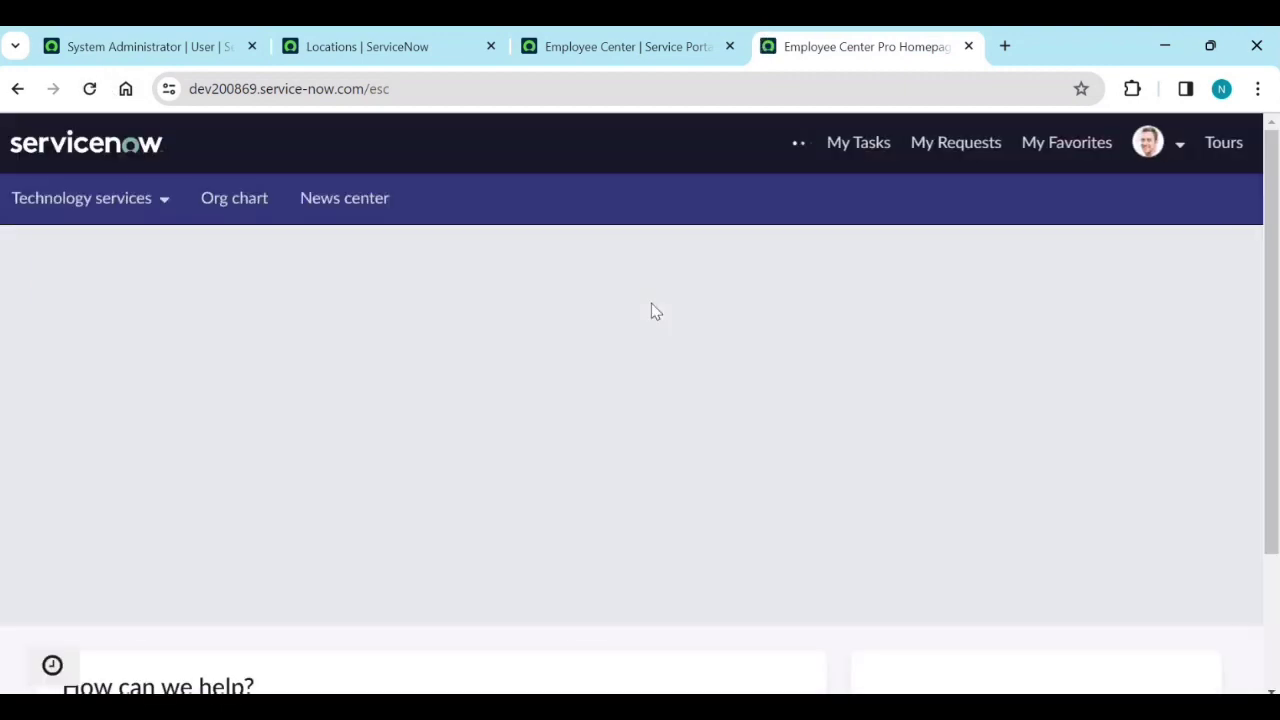
{"action": "scroll", "coordinate": [794, 384], "scroll_direction": "down", "scroll_amount": 7}
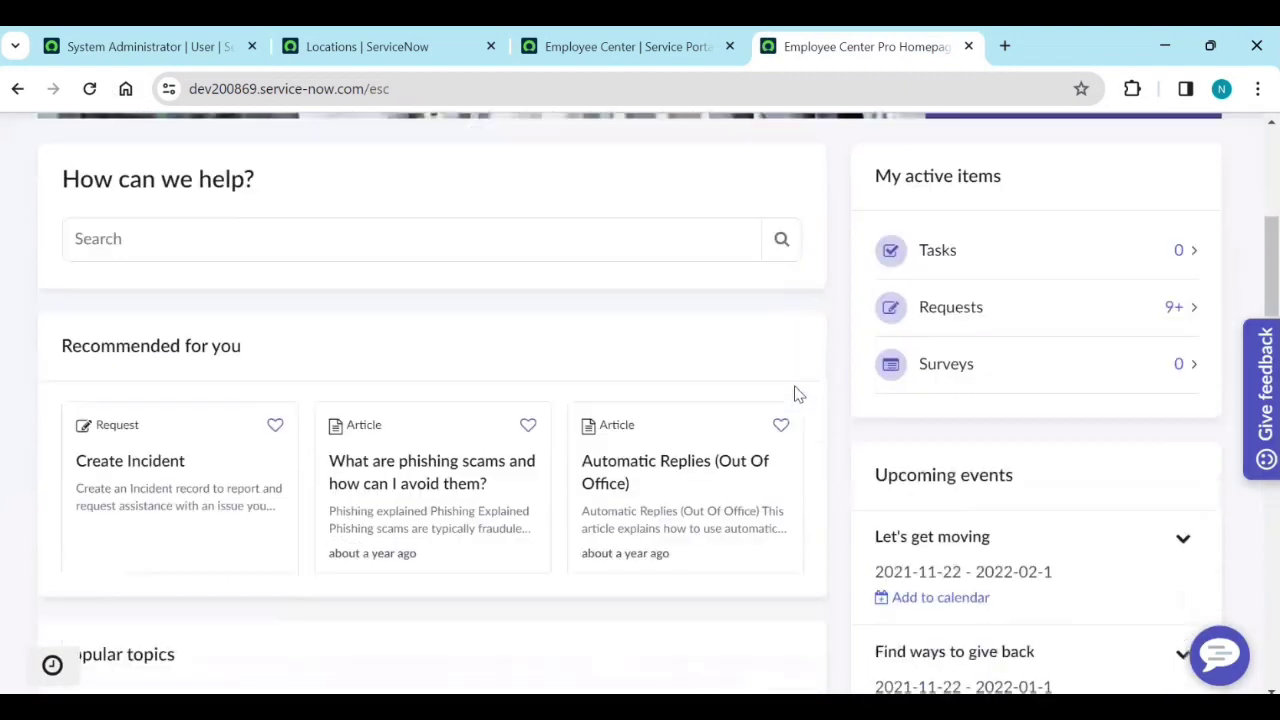
{"action": "scroll", "coordinate": [866, 449], "scroll_direction": "down", "scroll_amount": 2}
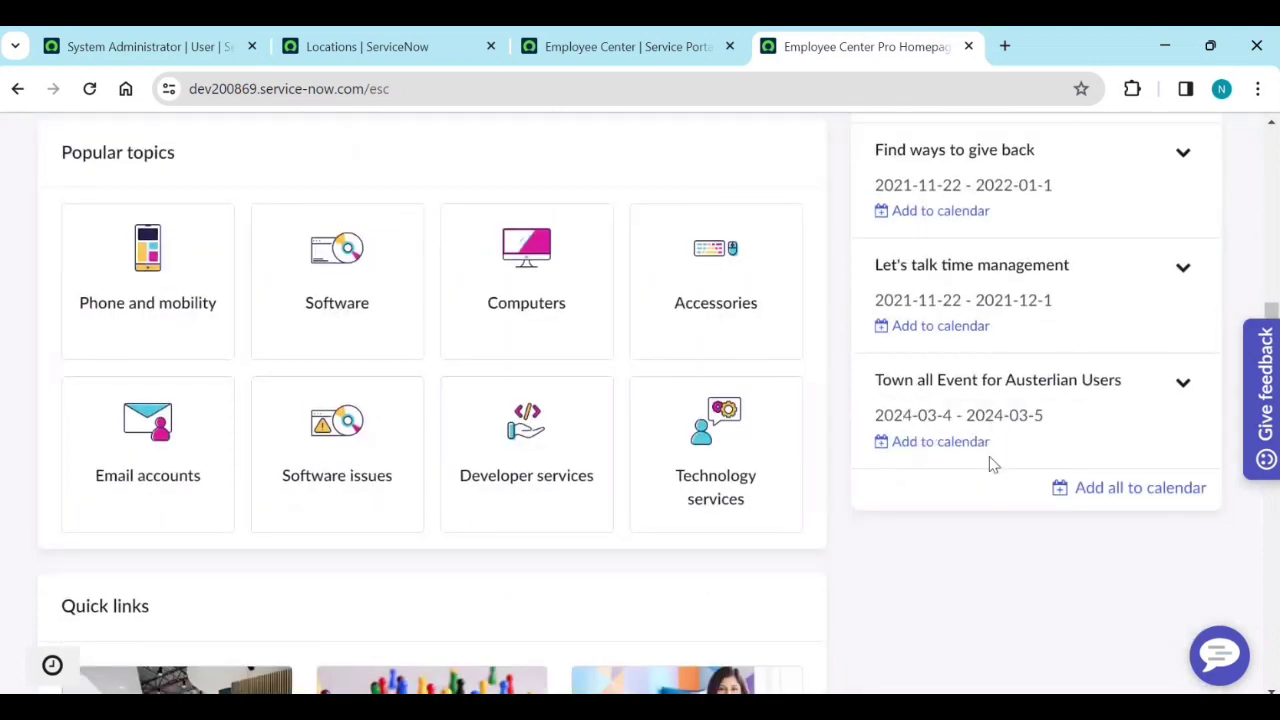
{"action": "scroll", "coordinate": [950, 450], "scroll_direction": "up", "scroll_amount": 6}
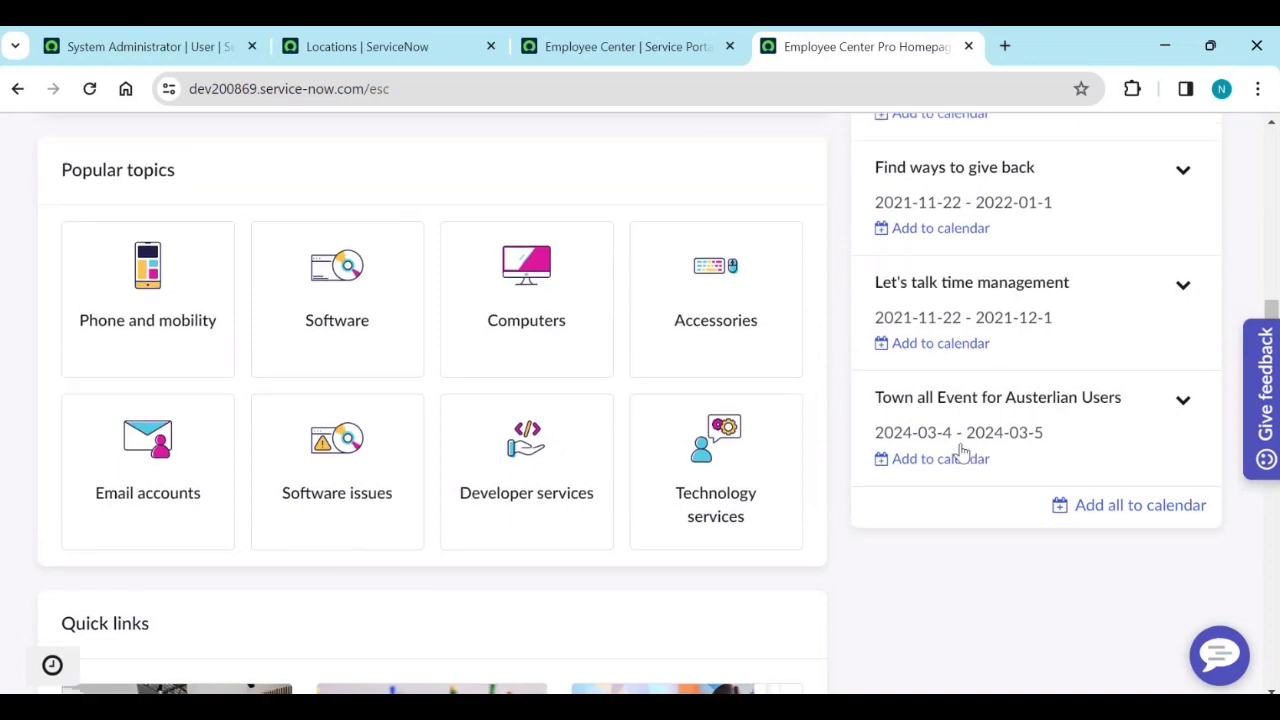
{"action": "scroll", "coordinate": [958, 460], "scroll_direction": "up", "scroll_amount": 4}
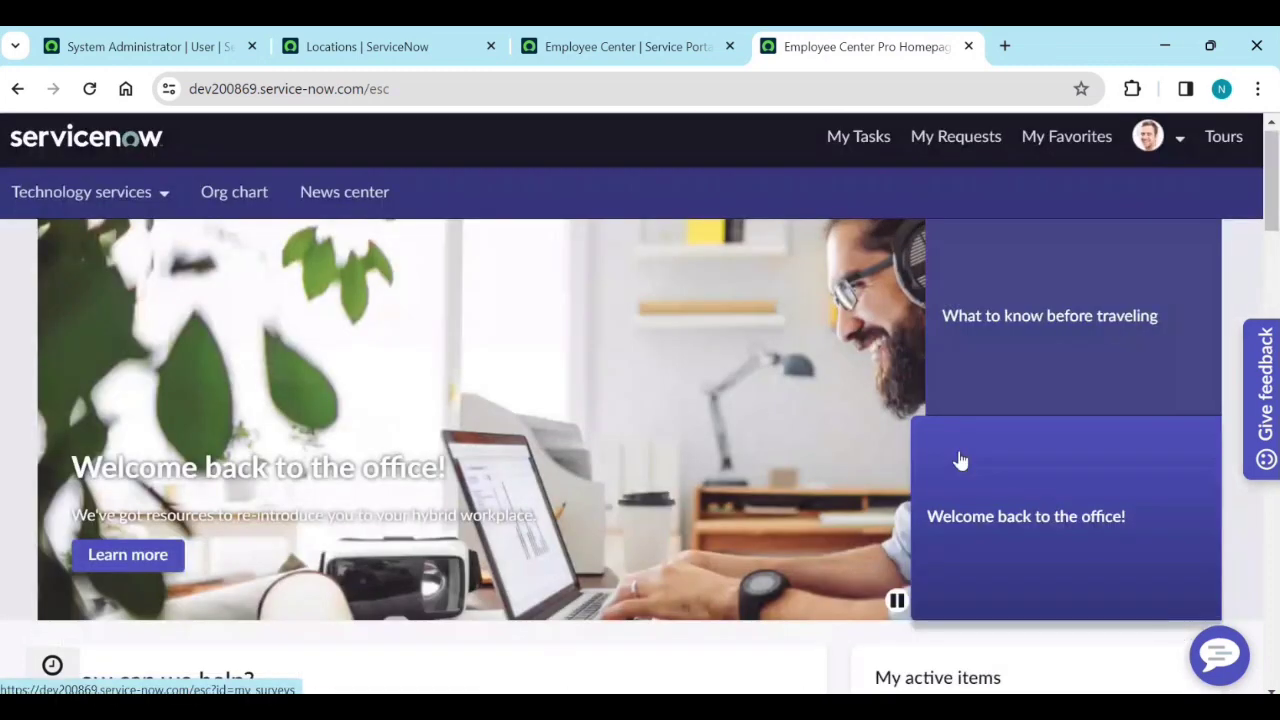
Change the user's Location to China in the backend profile record and update the record
{"action": "left_click", "coordinate": [356, 50]}
{"action": "left_click", "coordinate": [150, 46]}
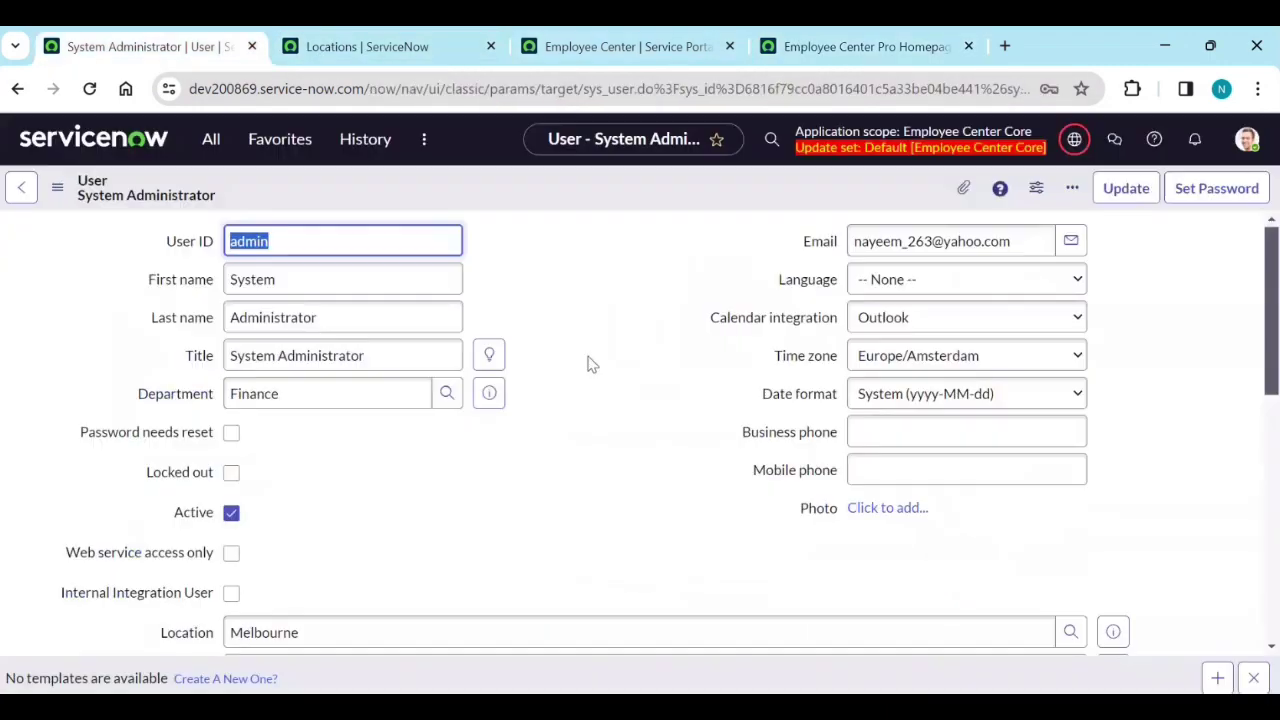
{"action": "scroll", "coordinate": [589, 363], "scroll_direction": "down", "scroll_amount": 4}
{"action": "scroll", "coordinate": [510, 410], "scroll_direction": "up", "scroll_amount": 1}
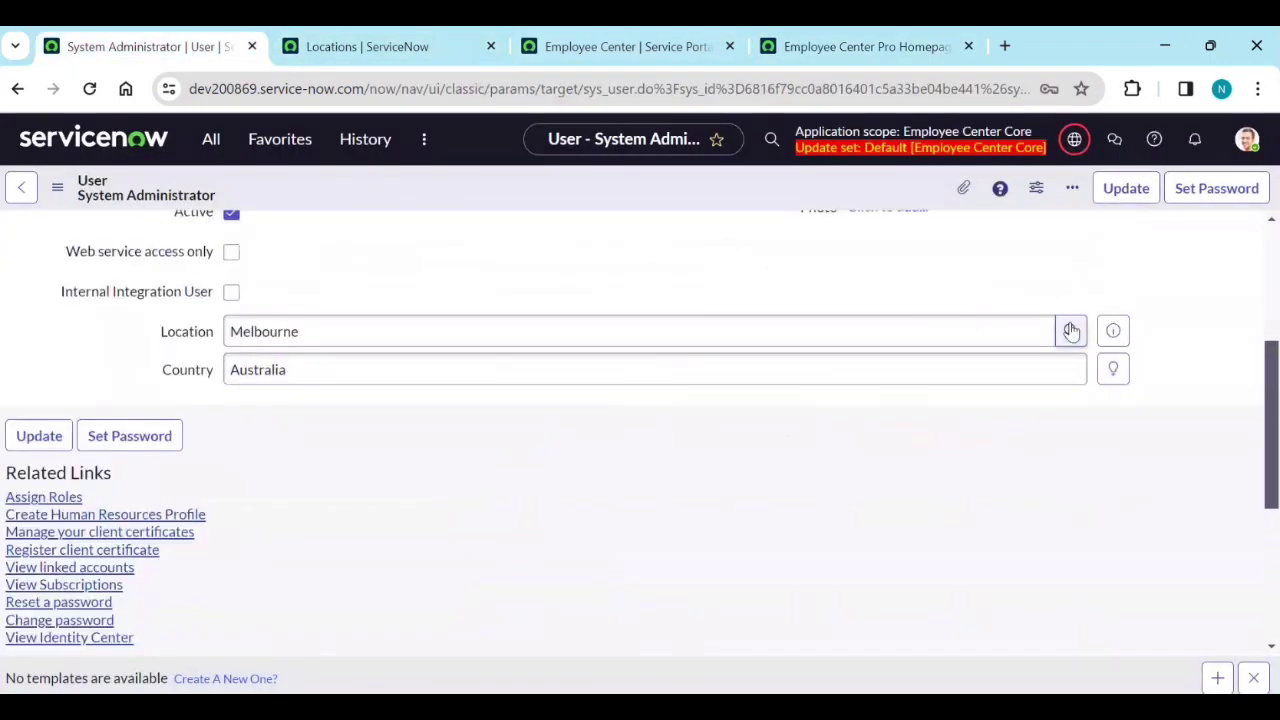
{"action": "left_click", "coordinate": [1070, 331]}
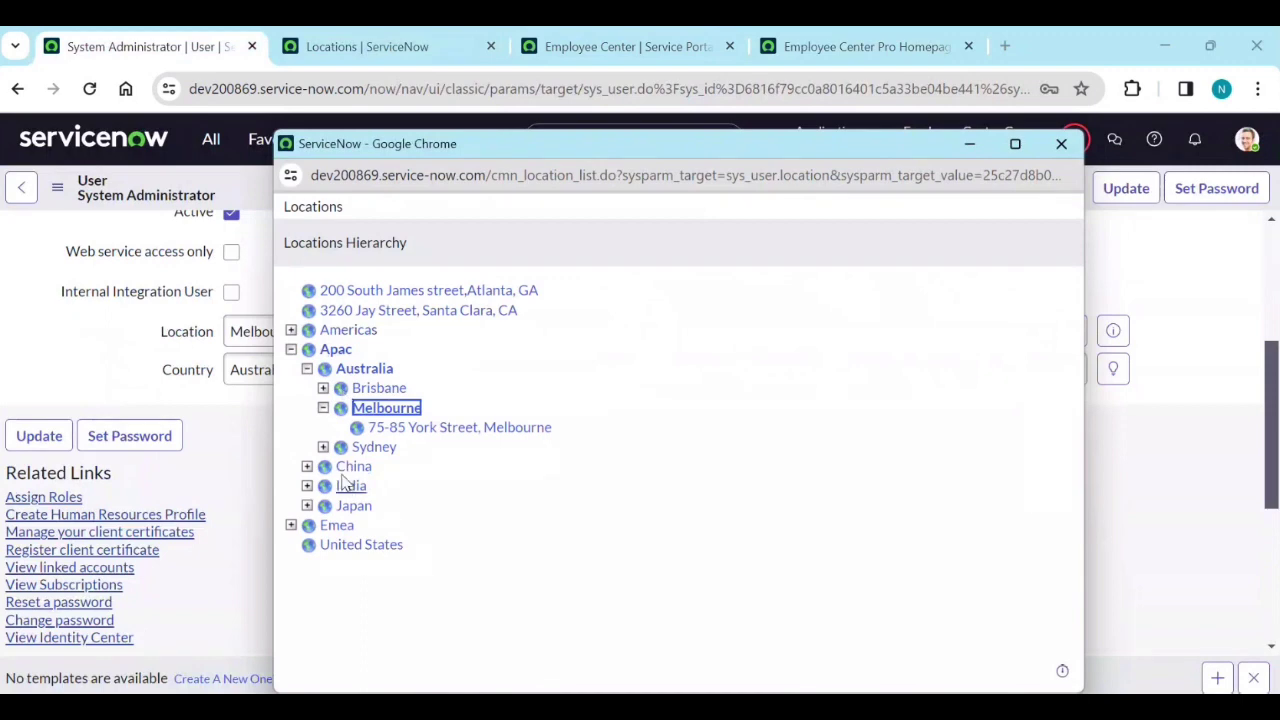
{"action": "left_click", "coordinate": [352, 467]}
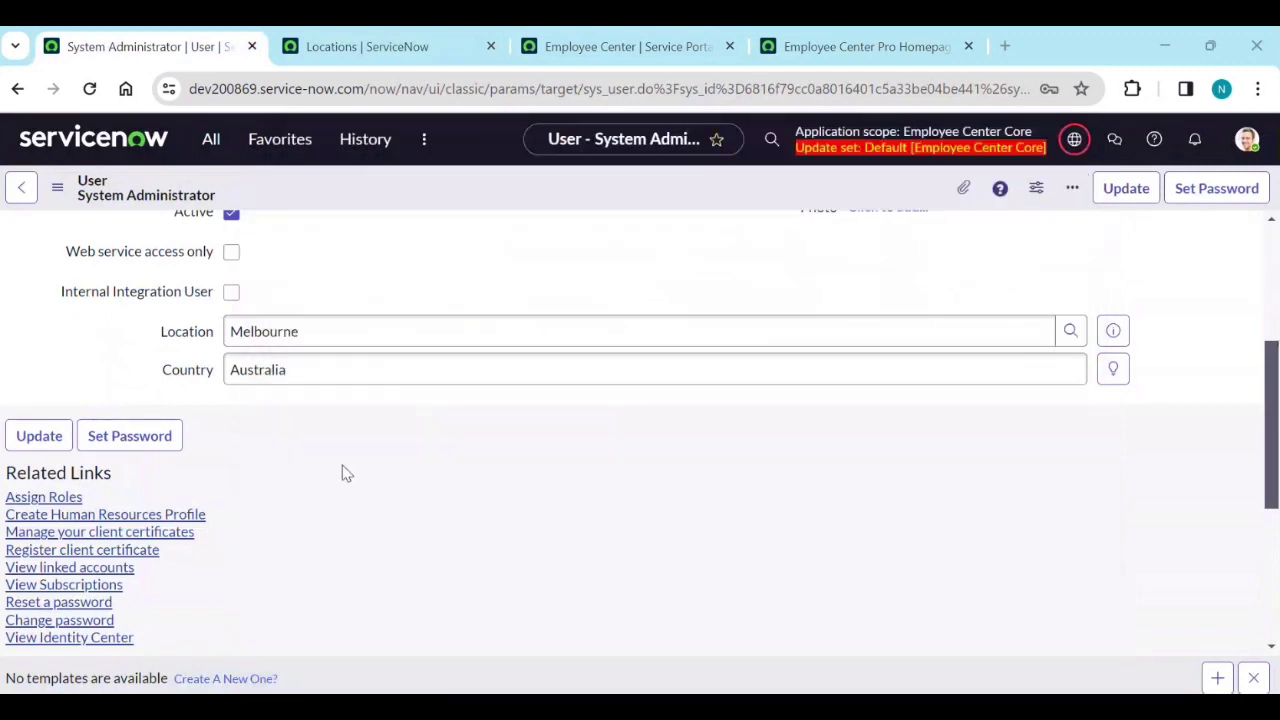
{"action": "left_click", "coordinate": [1120, 200]}
Refresh the portal homepage and examine its Upcoming events for the China-based user
{"action": "left_click", "coordinate": [871, 47]}
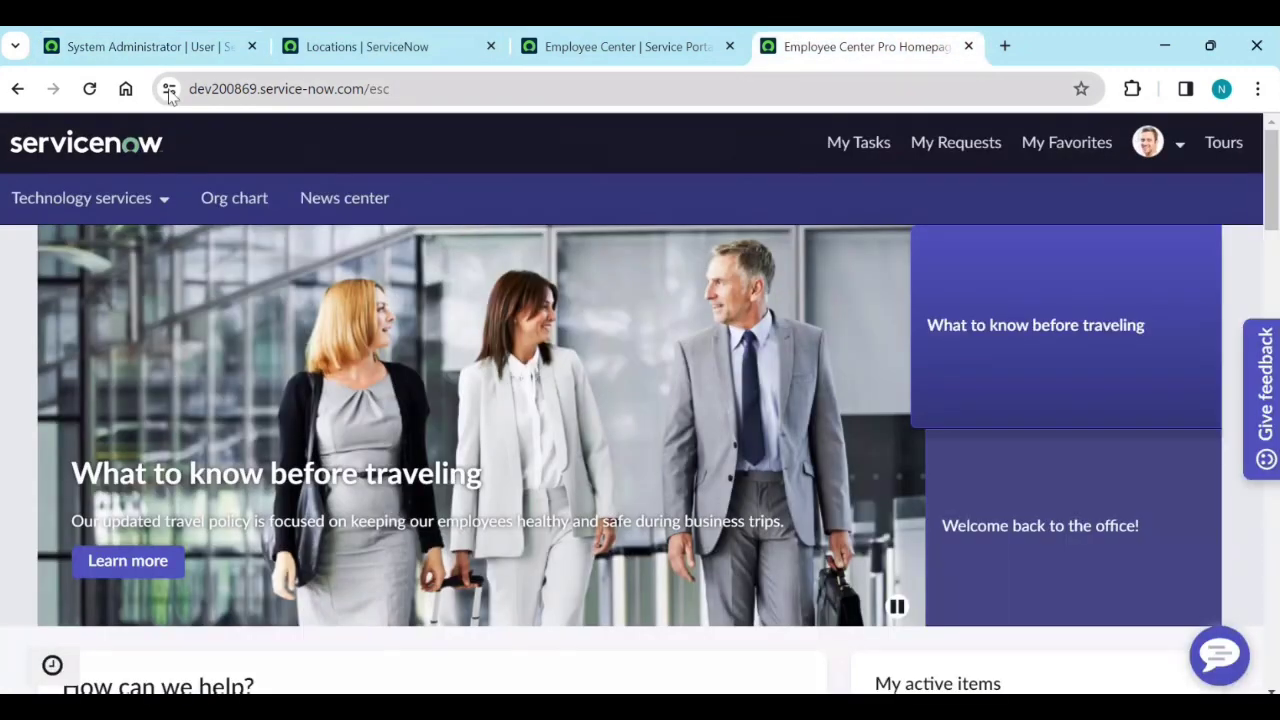
{"action": "left_click", "coordinate": [90, 89]}
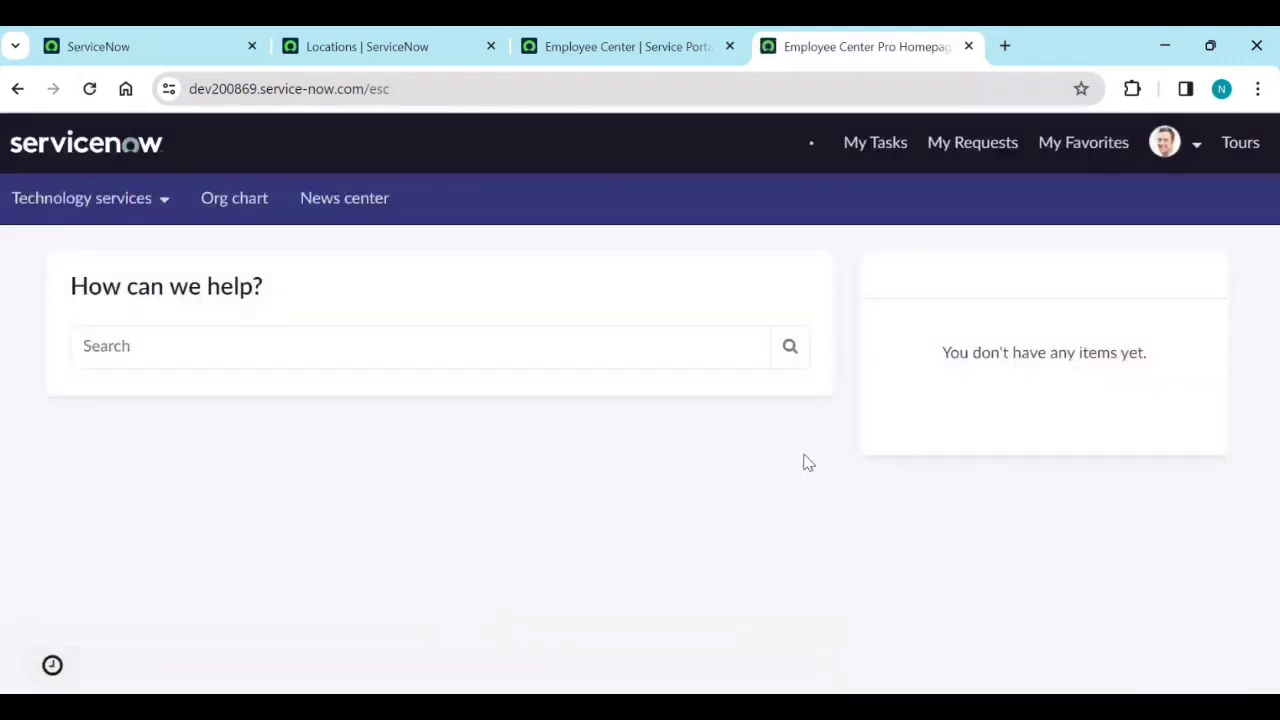
{"action": "scroll", "coordinate": [820, 520], "scroll_direction": "down", "scroll_amount": 3}
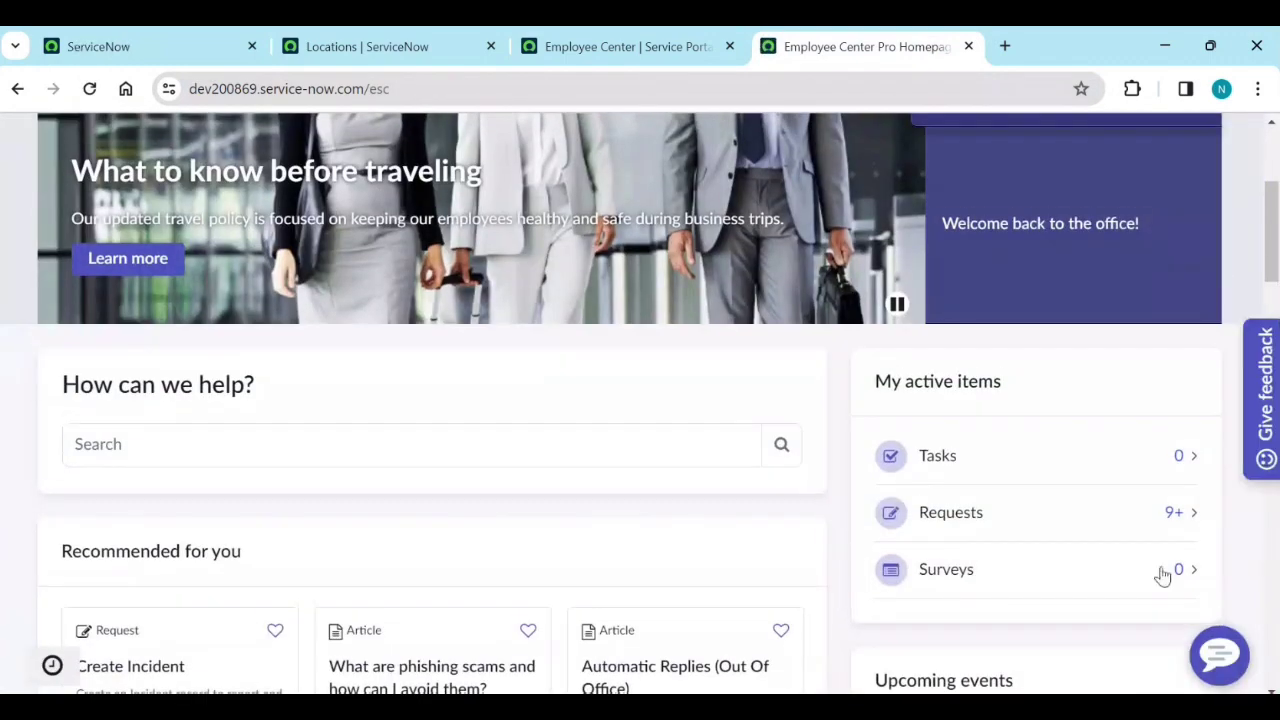
{"action": "scroll", "coordinate": [1163, 575], "scroll_direction": "down", "scroll_amount": 6}
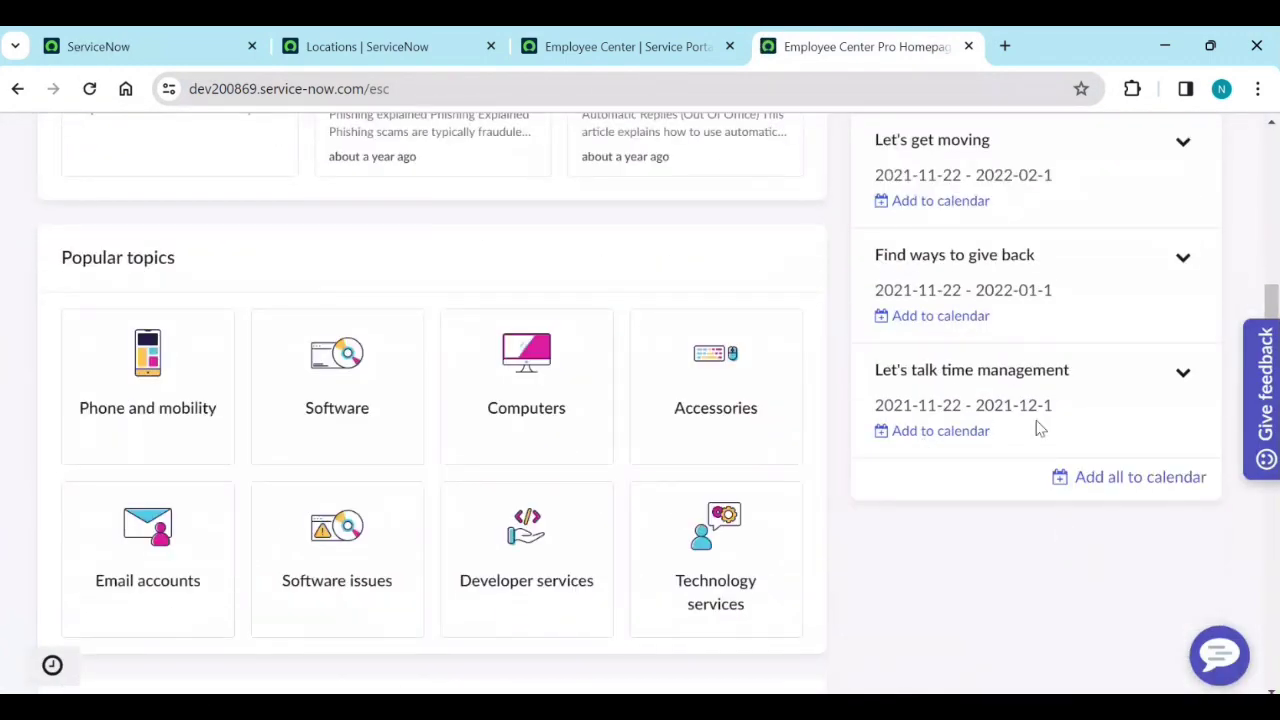
{"action": "scroll", "coordinate": [1103, 480], "scroll_direction": "up", "scroll_amount": 10}
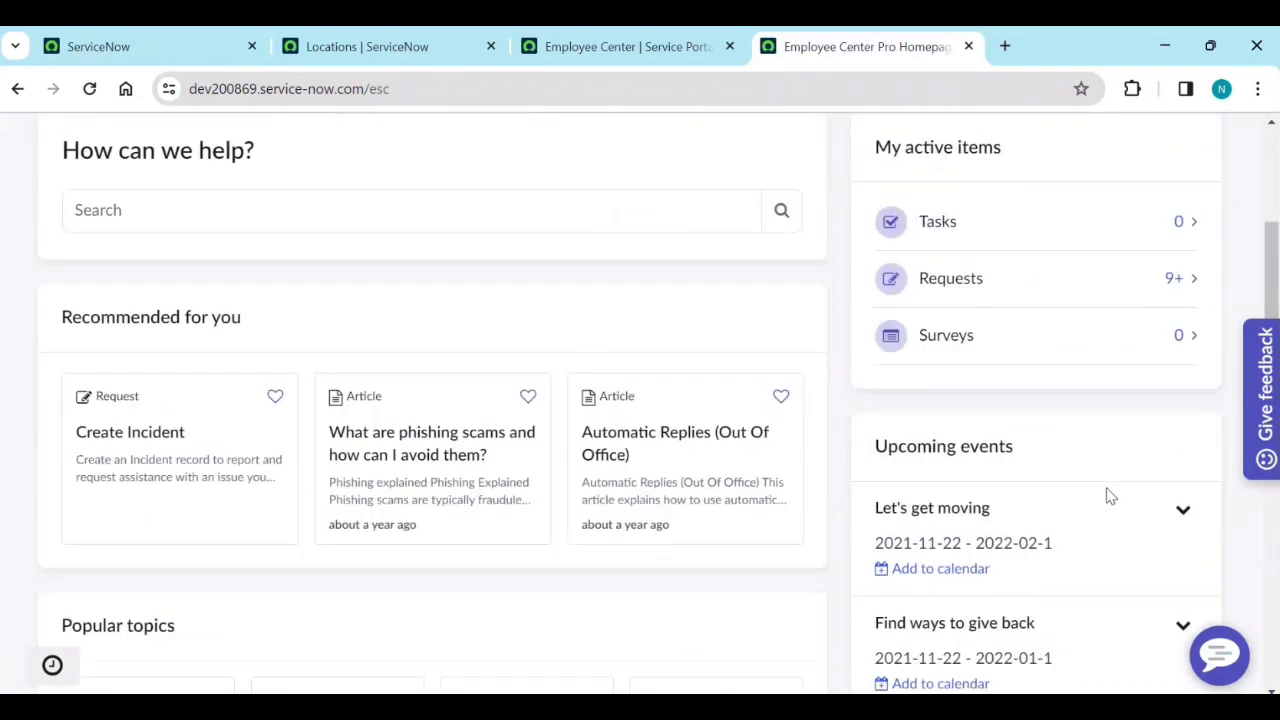
Dismiss the password update prompt in the backend and open the Portal content list under Content Publishing's Content Classes
{"action": "left_click", "coordinate": [137, 47]}
{"action": "left_click", "coordinate": [210, 147]}
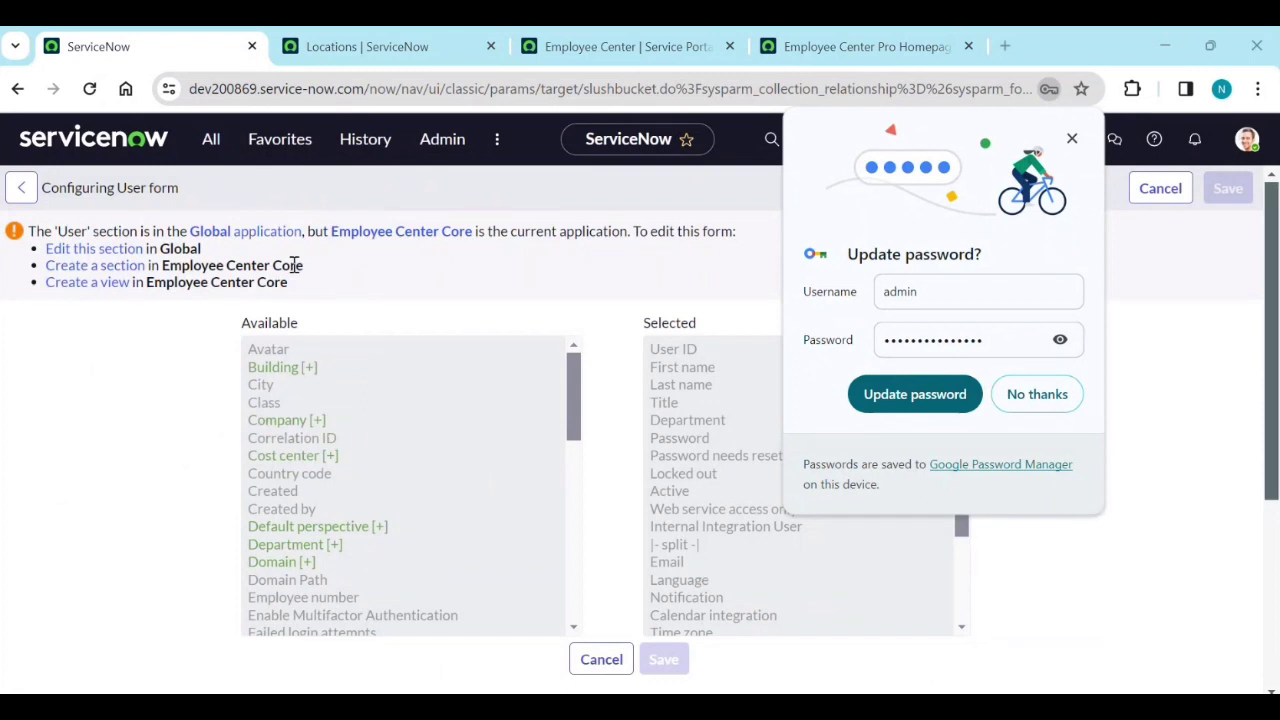
{"action": "left_click", "coordinate": [211, 139]}
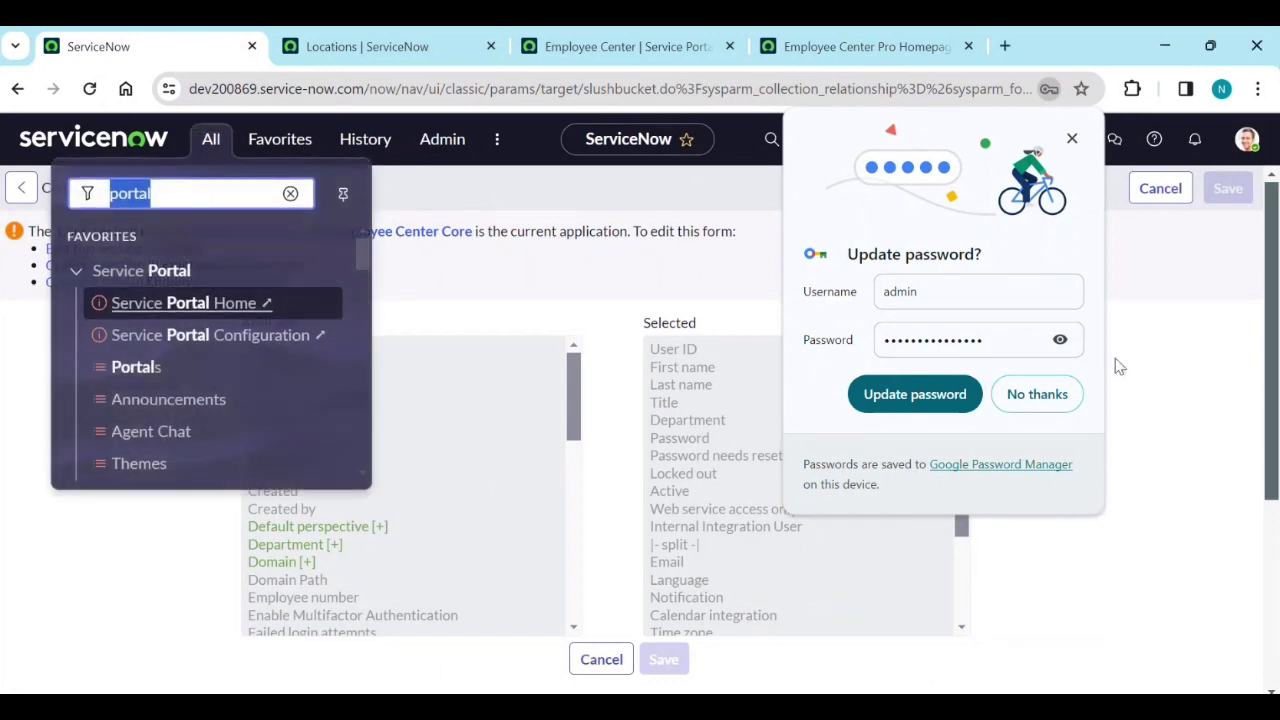
{"action": "left_click", "coordinate": [1040, 396]}
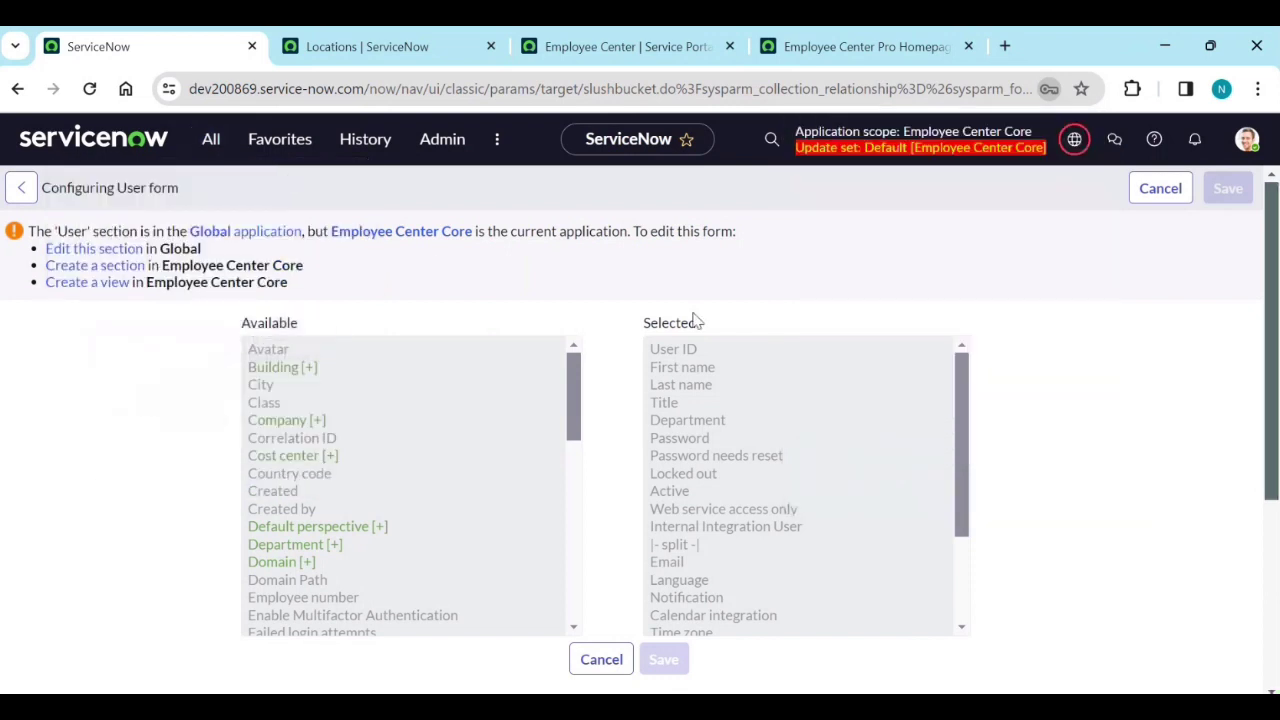
{"action": "left_click", "coordinate": [209, 141]}
{"action": "scroll", "coordinate": [213, 291], "scroll_direction": "down", "scroll_amount": 8}
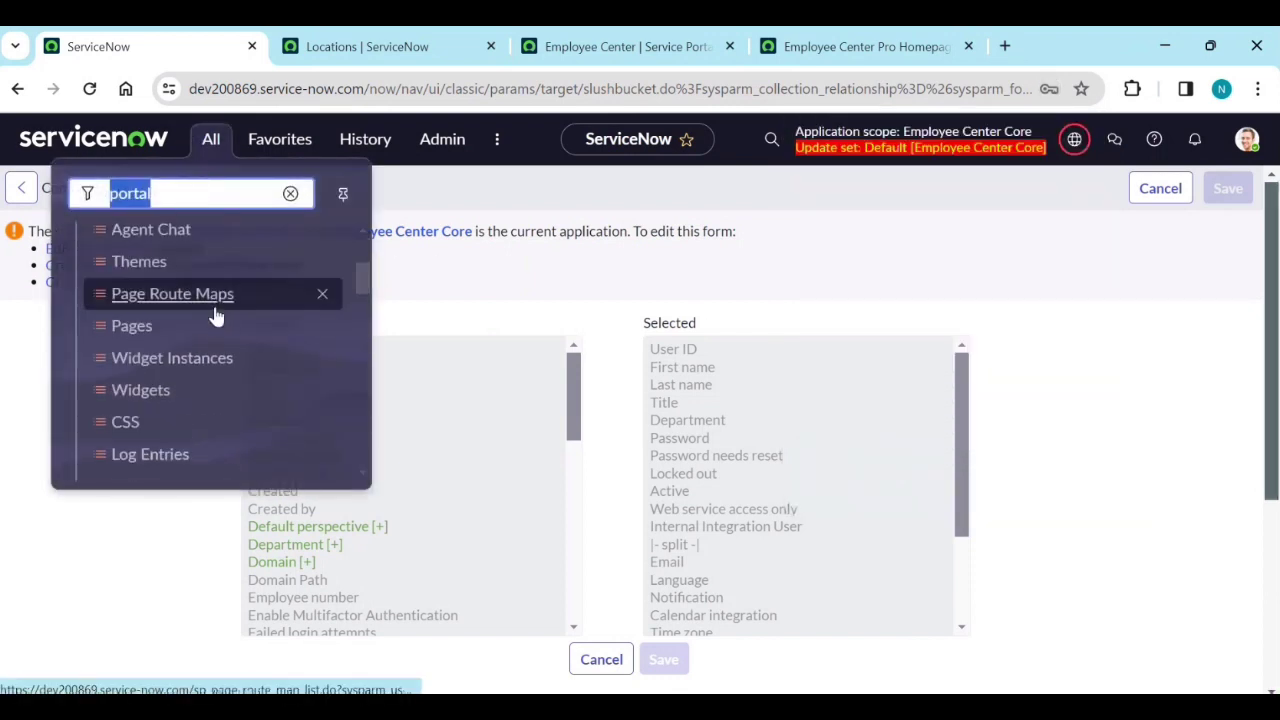
{"action": "scroll", "coordinate": [223, 362], "scroll_direction": "down", "scroll_amount": 3}
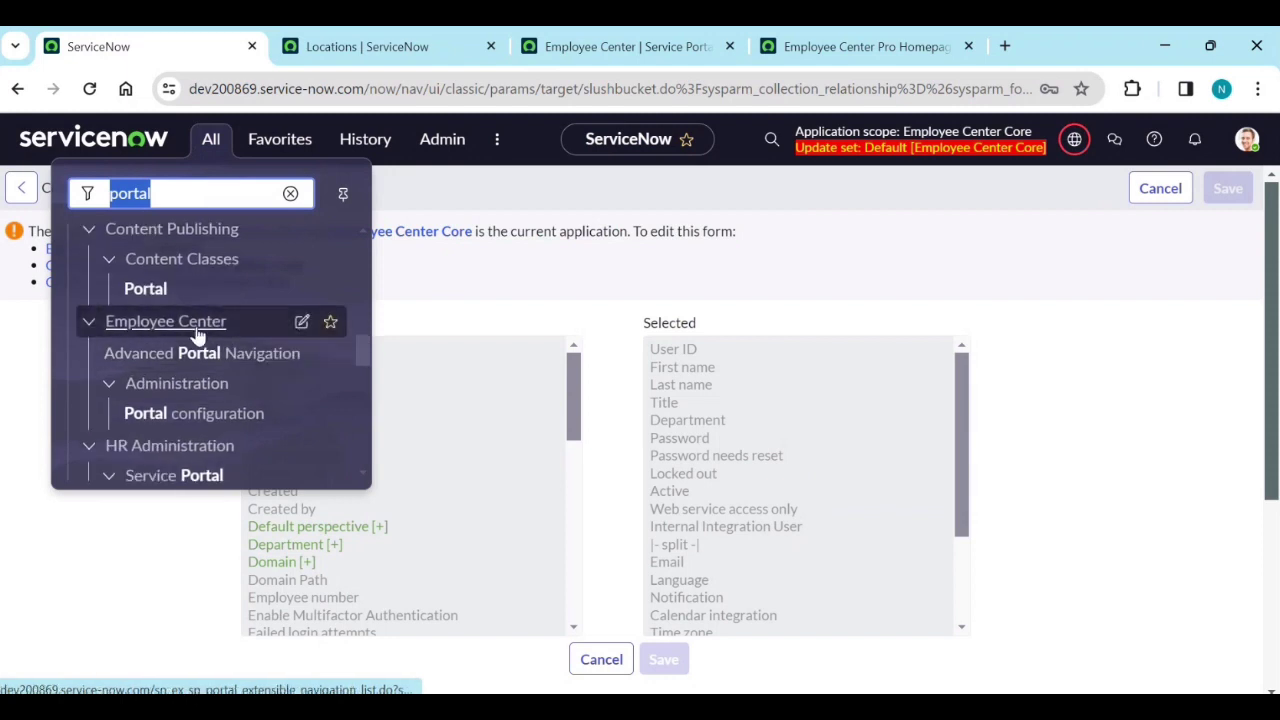
{"action": "left_click", "coordinate": [151, 291]}
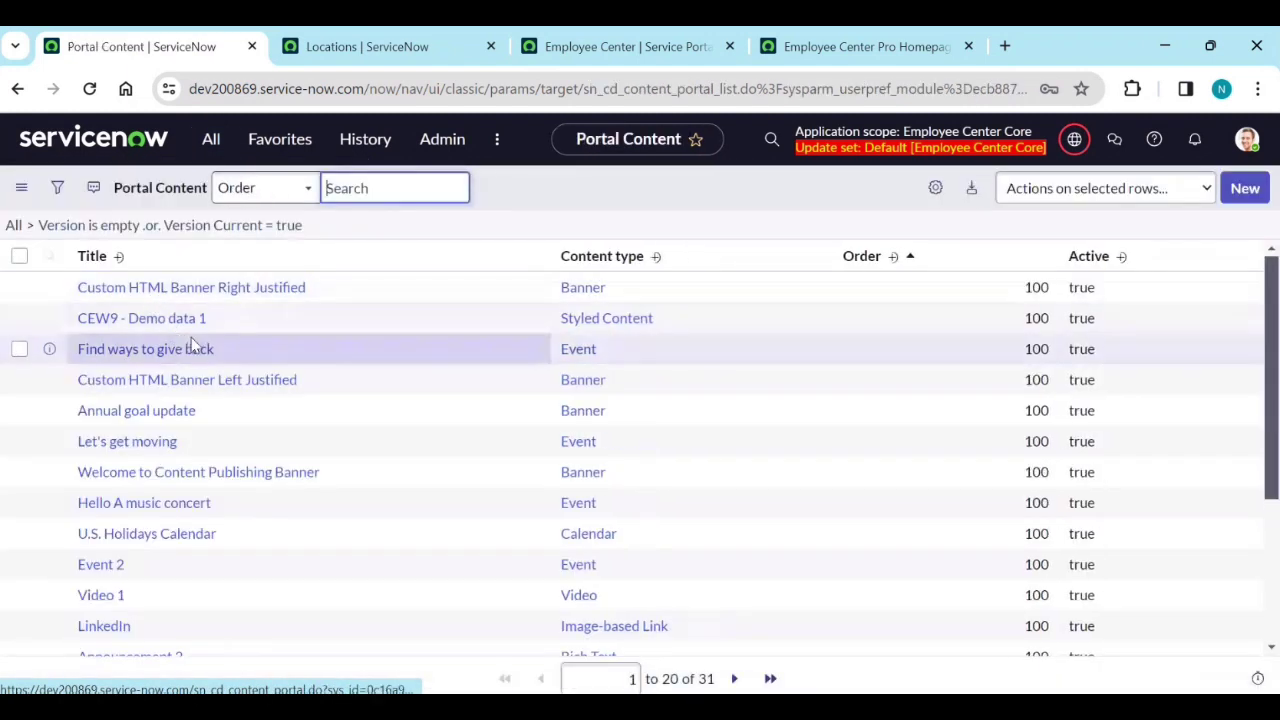
Open the Video 1 portal content record, review its scheduled content, and open the Show Video 1 schedule
{"action": "left_click", "coordinate": [112, 597]}
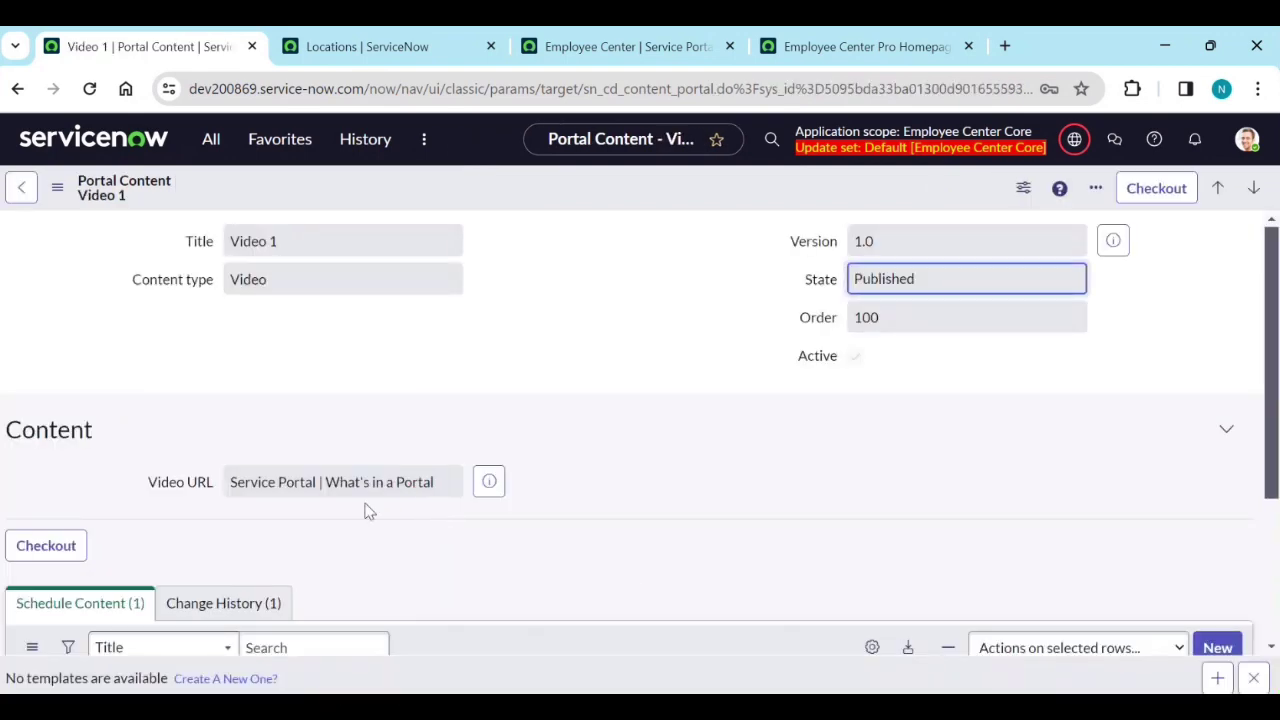
{"action": "scroll", "coordinate": [360, 600], "scroll_direction": "down", "scroll_amount": 3}
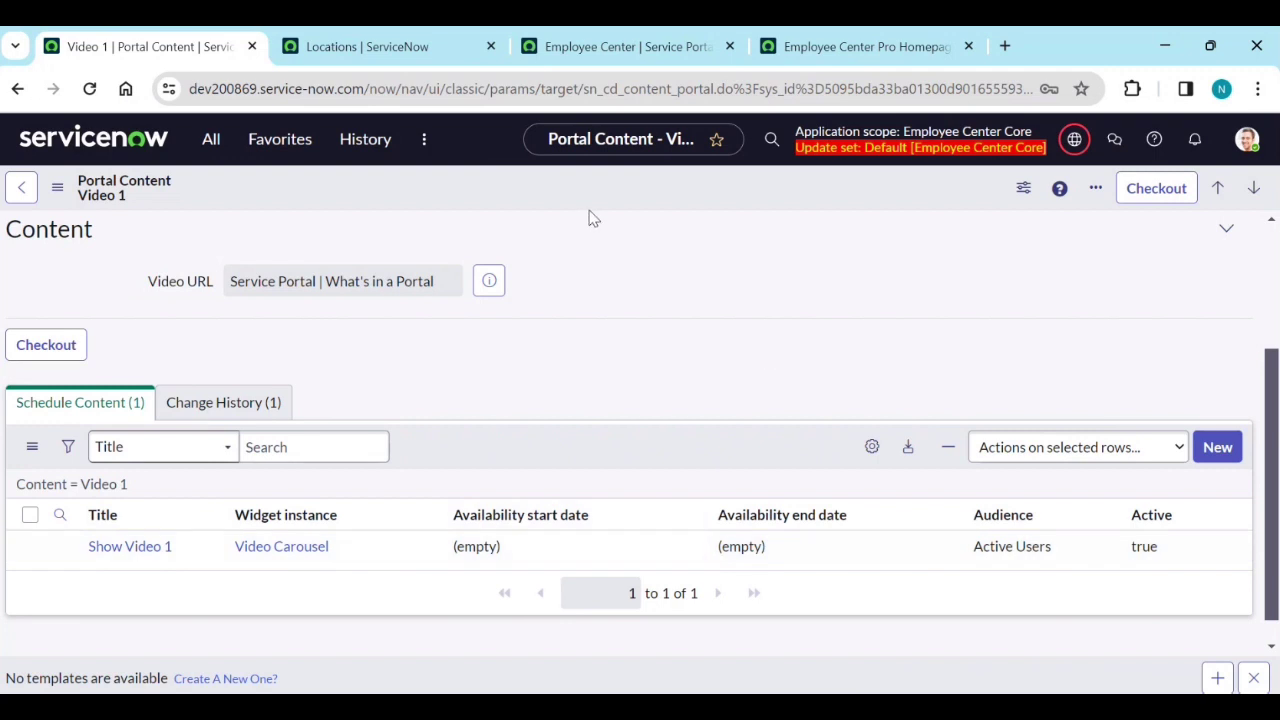
{"action": "scroll", "coordinate": [478, 505], "scroll_direction": "up", "scroll_amount": 2}
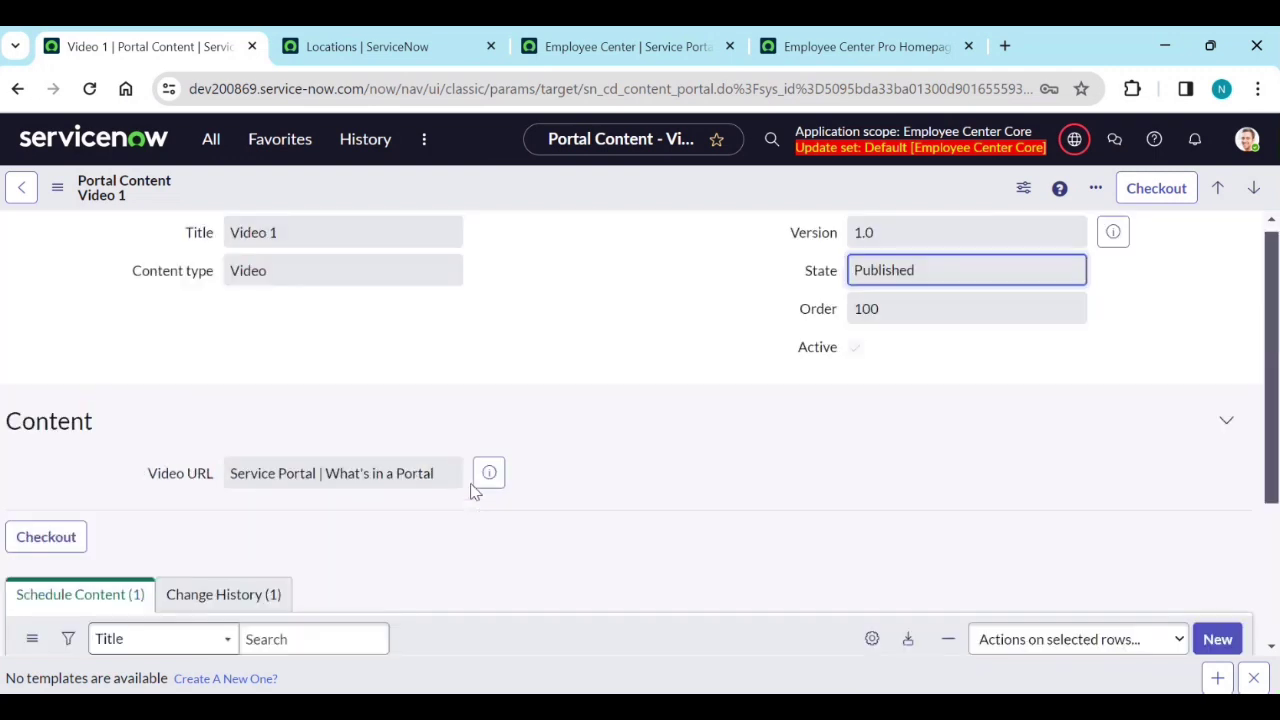
{"action": "scroll", "coordinate": [338, 465], "scroll_direction": "down", "scroll_amount": 2}
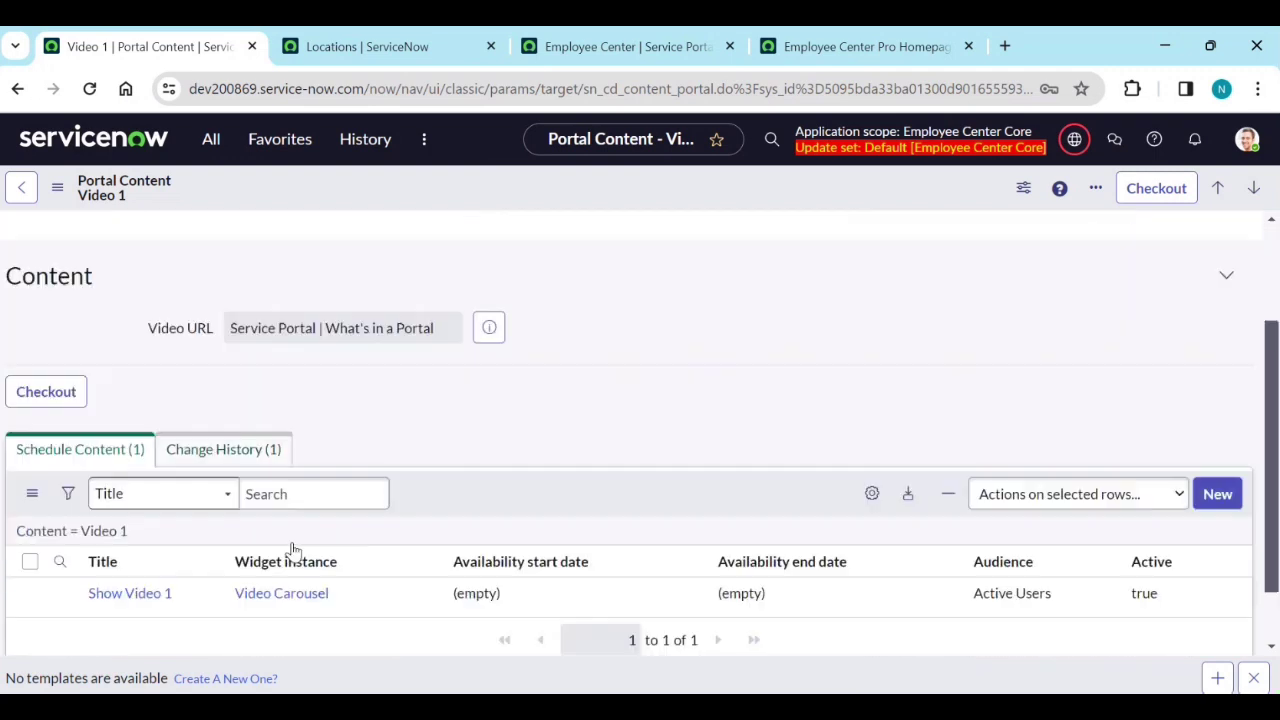
{"action": "left_click", "coordinate": [130, 546]}
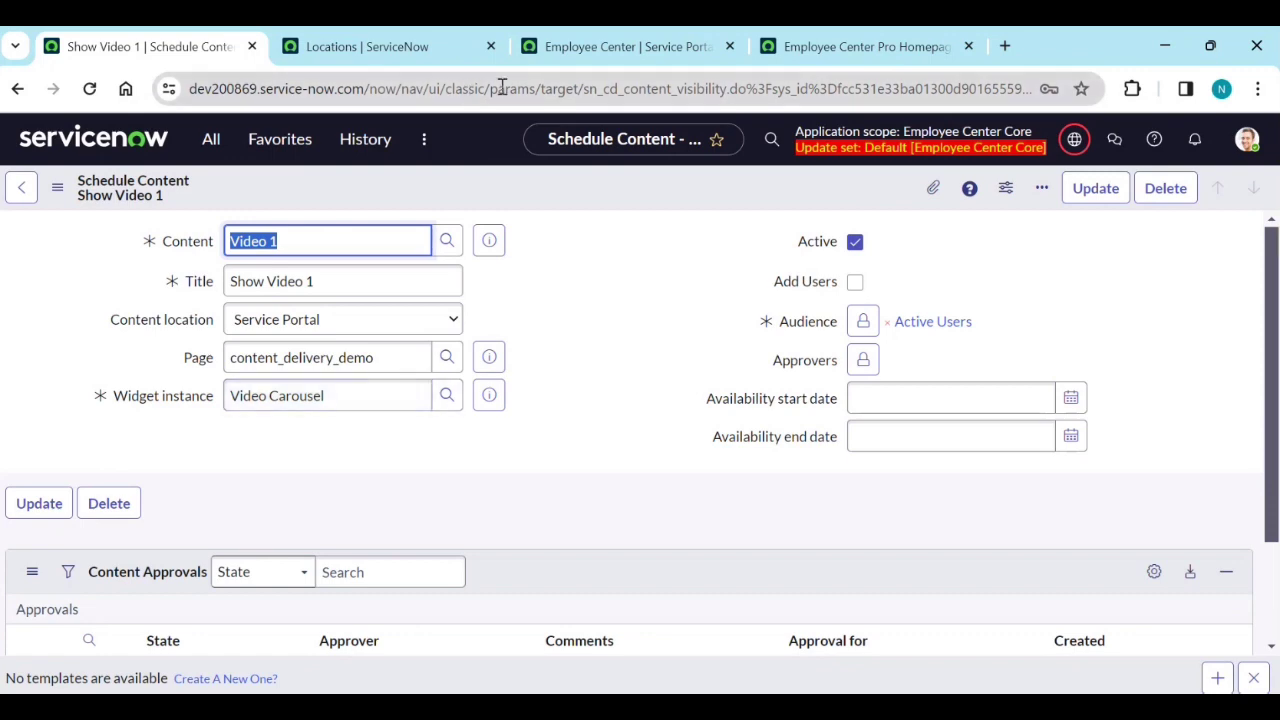
Examine the Videos section on the Employee Center homepage
{"action": "left_click", "coordinate": [836, 46]}
{"action": "scroll", "coordinate": [908, 400], "scroll_direction": "down", "scroll_amount": 4}
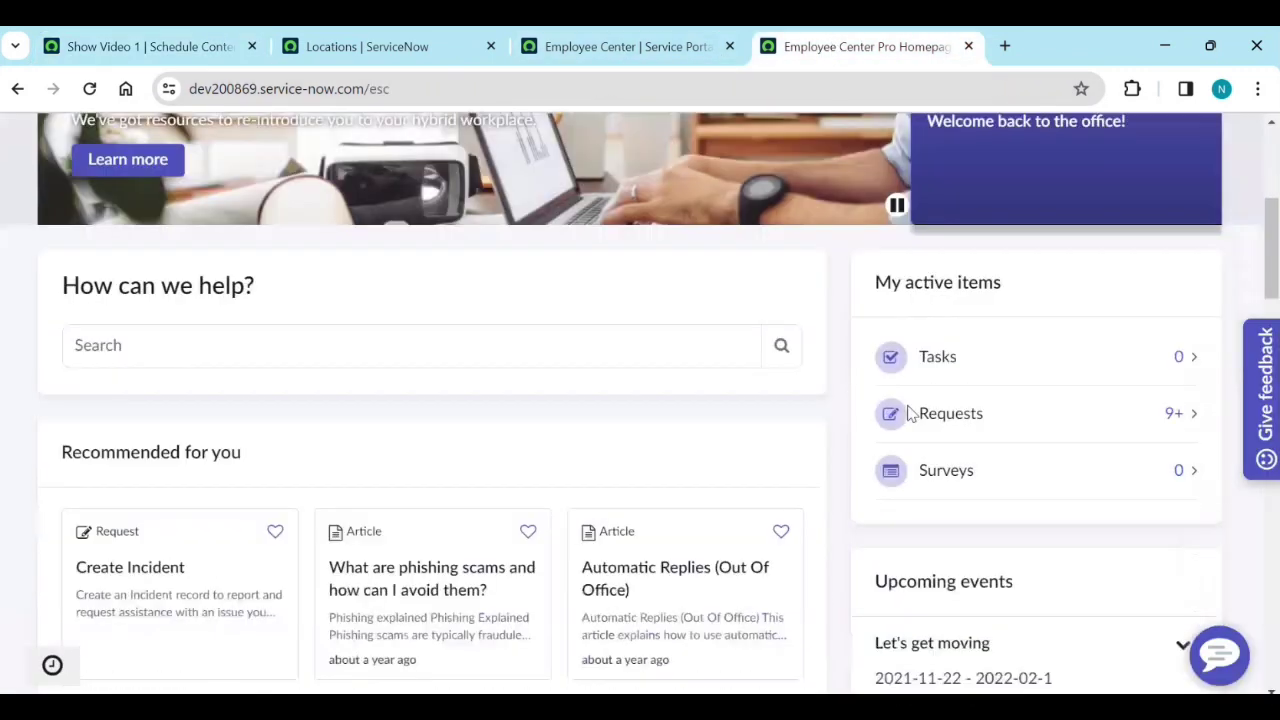
{"action": "scroll", "coordinate": [905, 430], "scroll_direction": "down", "scroll_amount": 10}
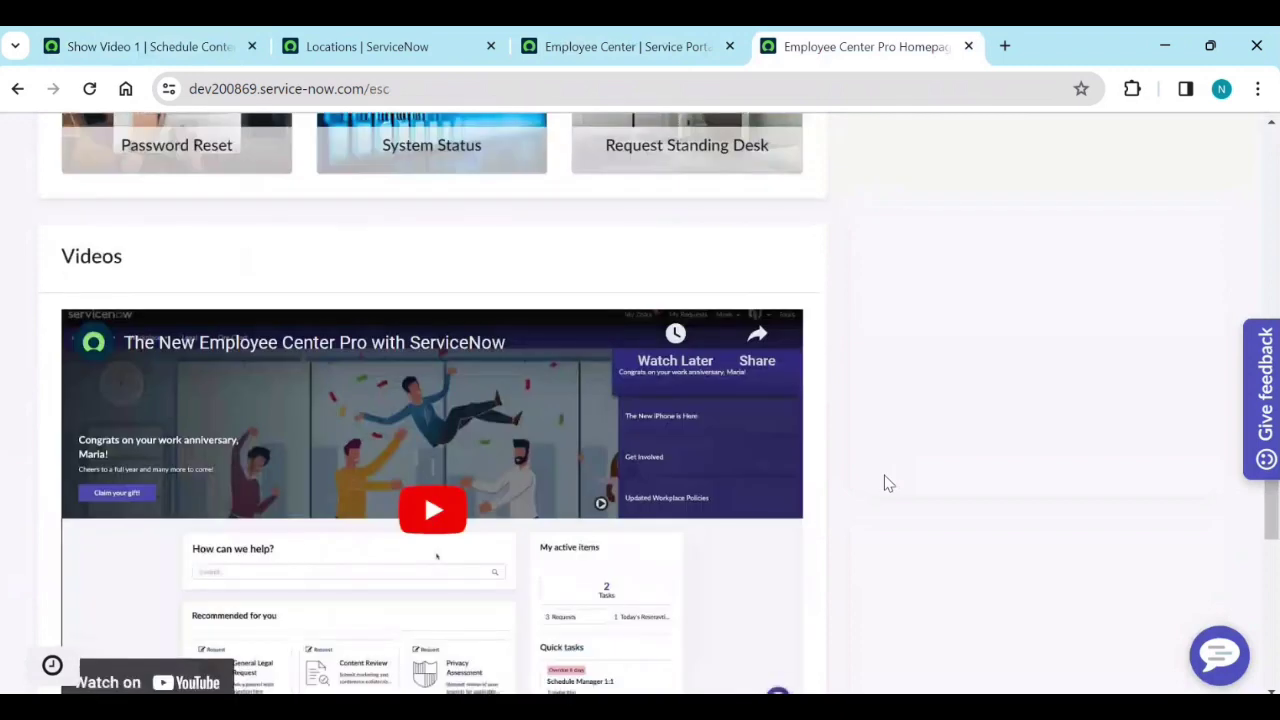
{"action": "scroll", "coordinate": [372, 450], "scroll_direction": "down", "scroll_amount": 2}
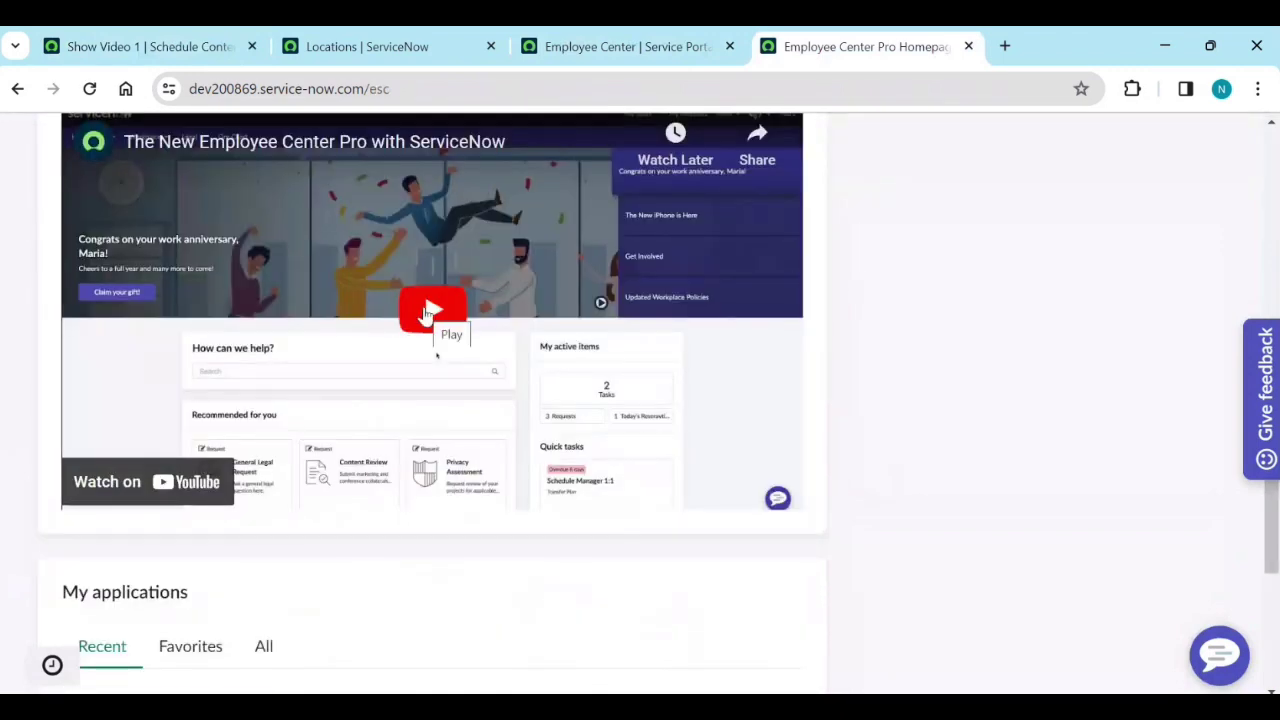
Return to the Show Video 1 schedule and open its linked Video 1 content record in a separate browser tab
{"action": "left_click", "coordinate": [343, 56]}
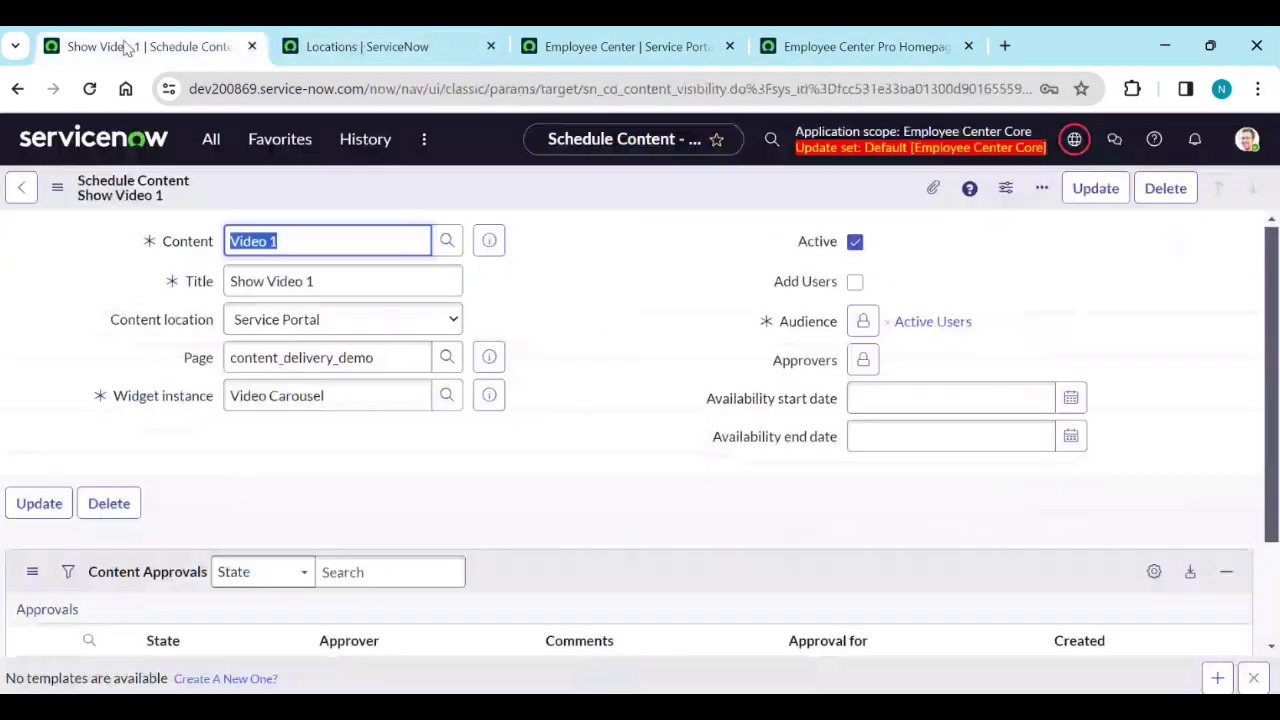
{"action": "left_click", "coordinate": [105, 48]}
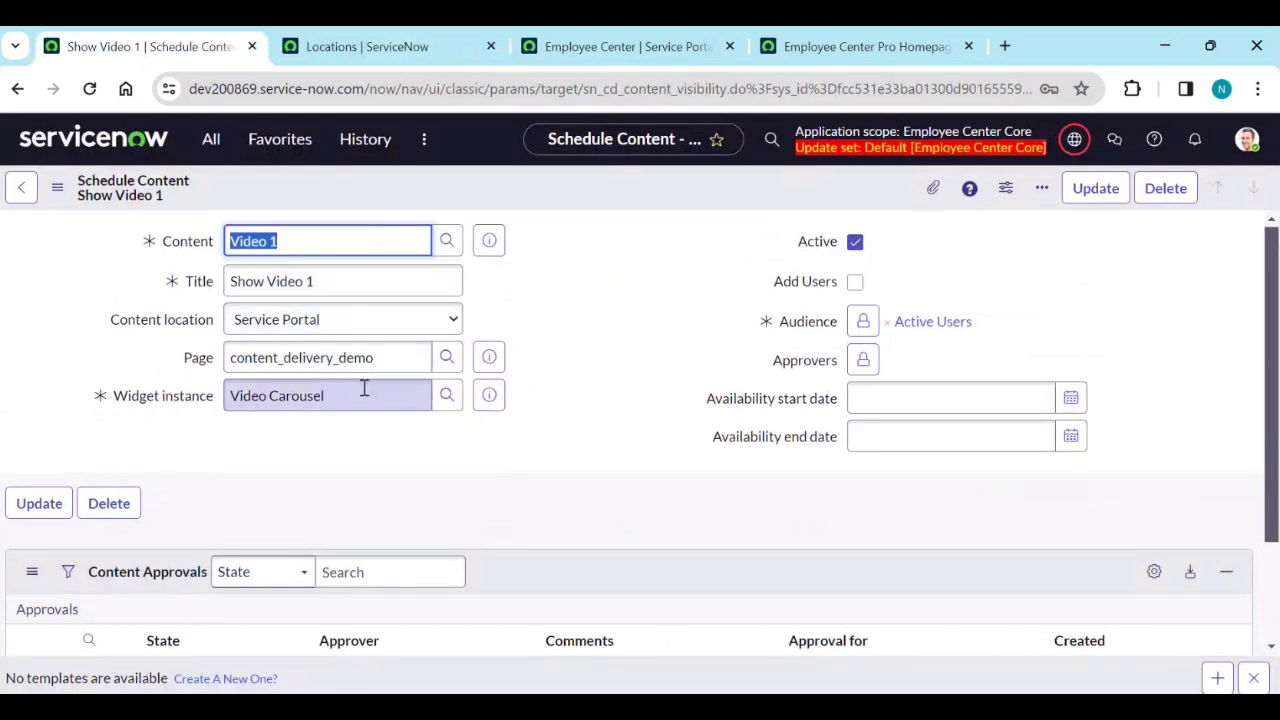
{"action": "left_click", "coordinate": [352, 289]}
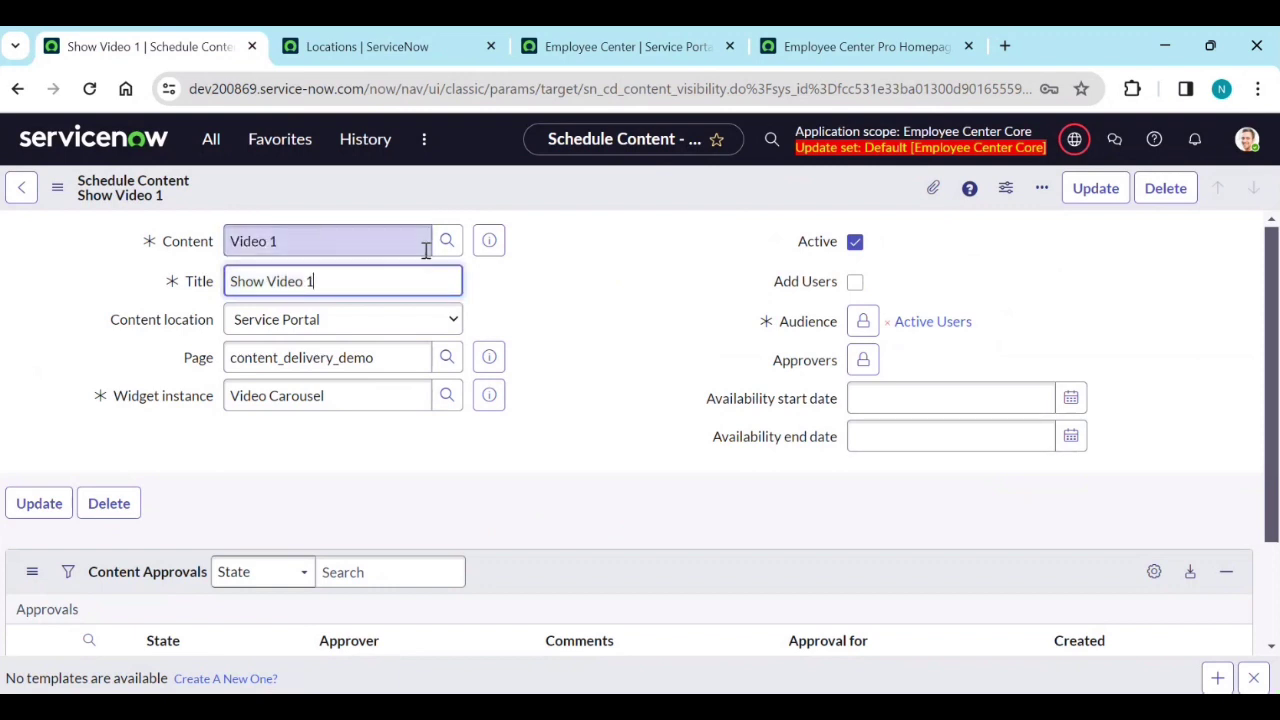
{"action": "left_click", "coordinate": [489, 242]}
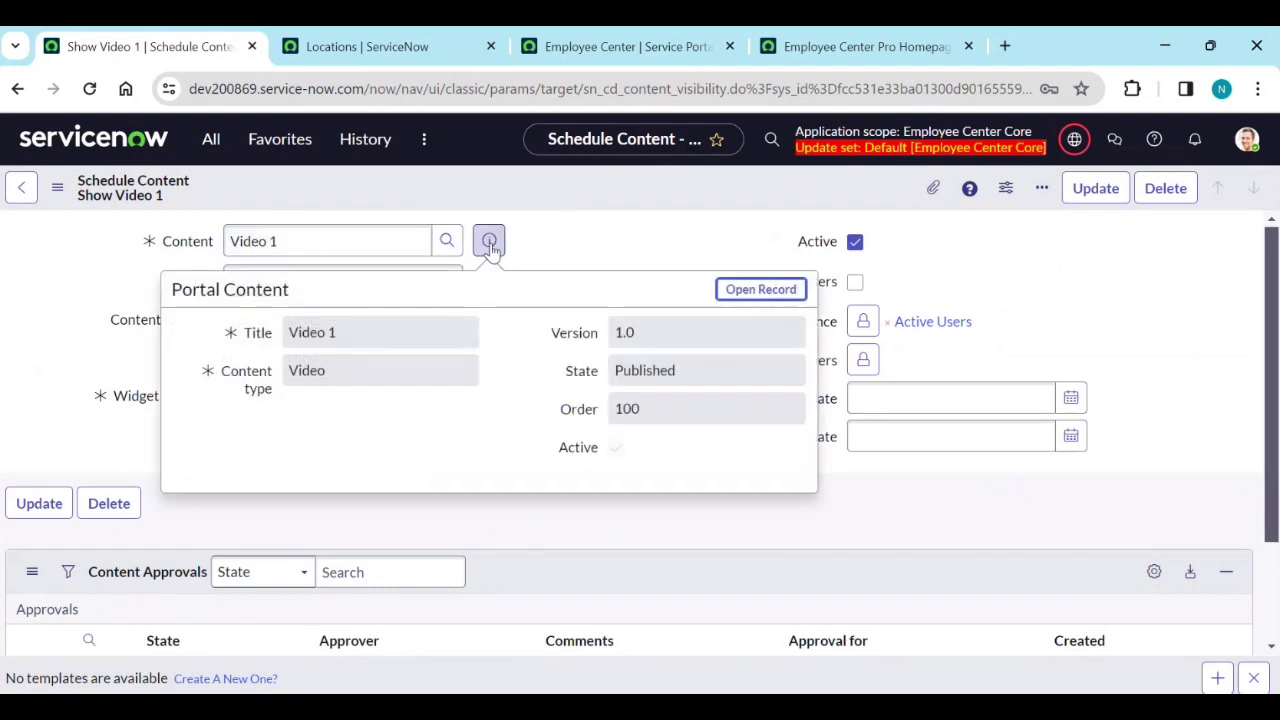
{"action": "left_click", "coordinate": [759, 289], "text": "ctrl"}
{"action": "left_click", "coordinate": [310, 50]}
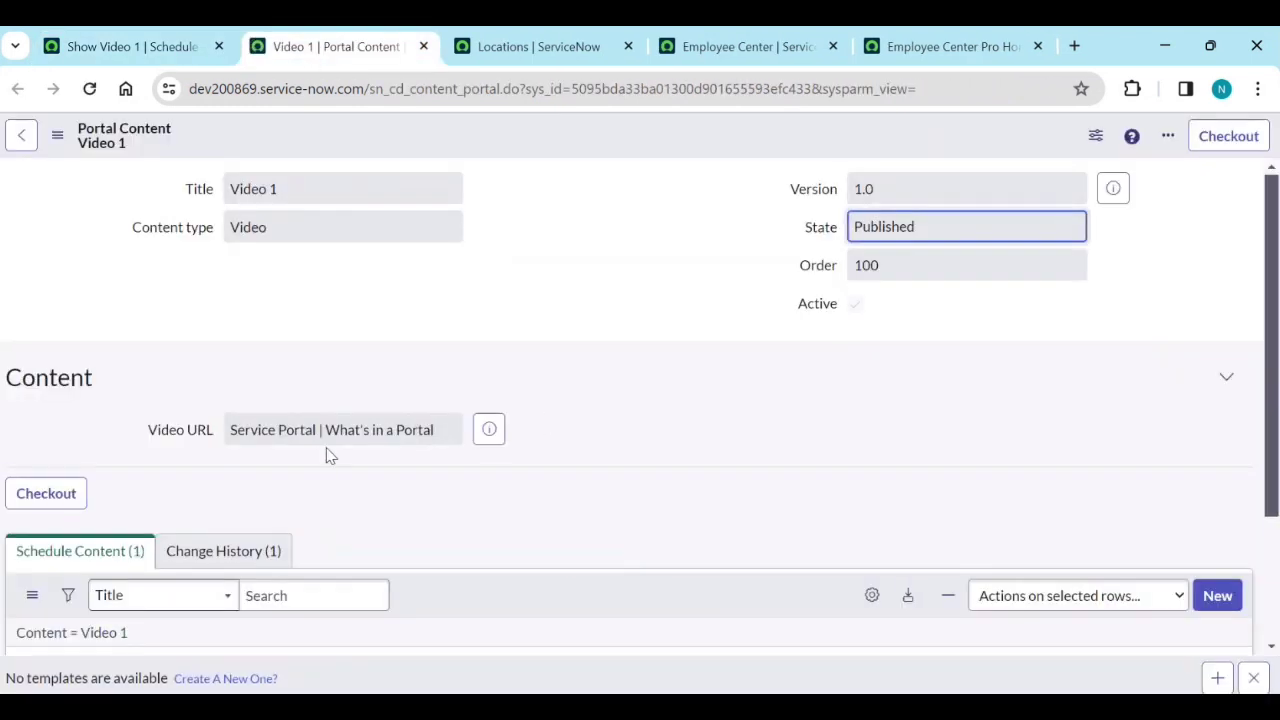
Preview the link behind Video 1's Video URL and open its Link Content record
{"action": "left_click", "coordinate": [490, 434]}
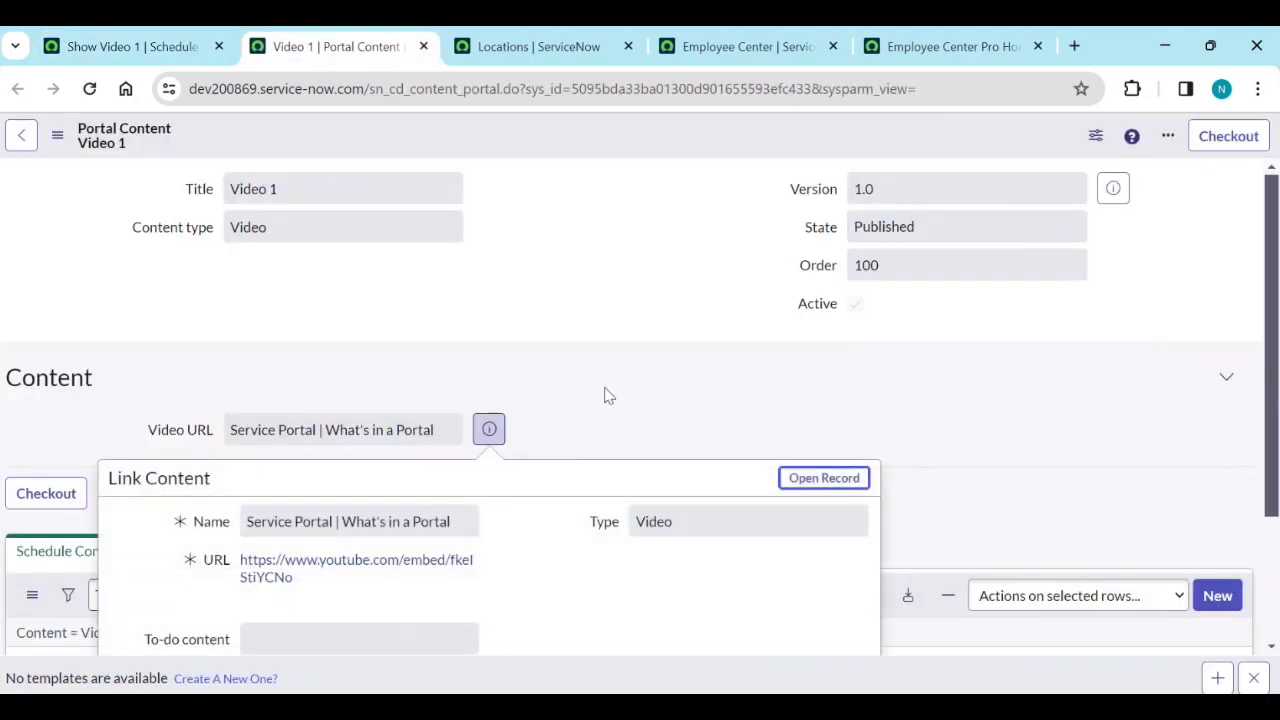
{"action": "scroll", "coordinate": [433, 592], "scroll_direction": "down", "scroll_amount": 2}
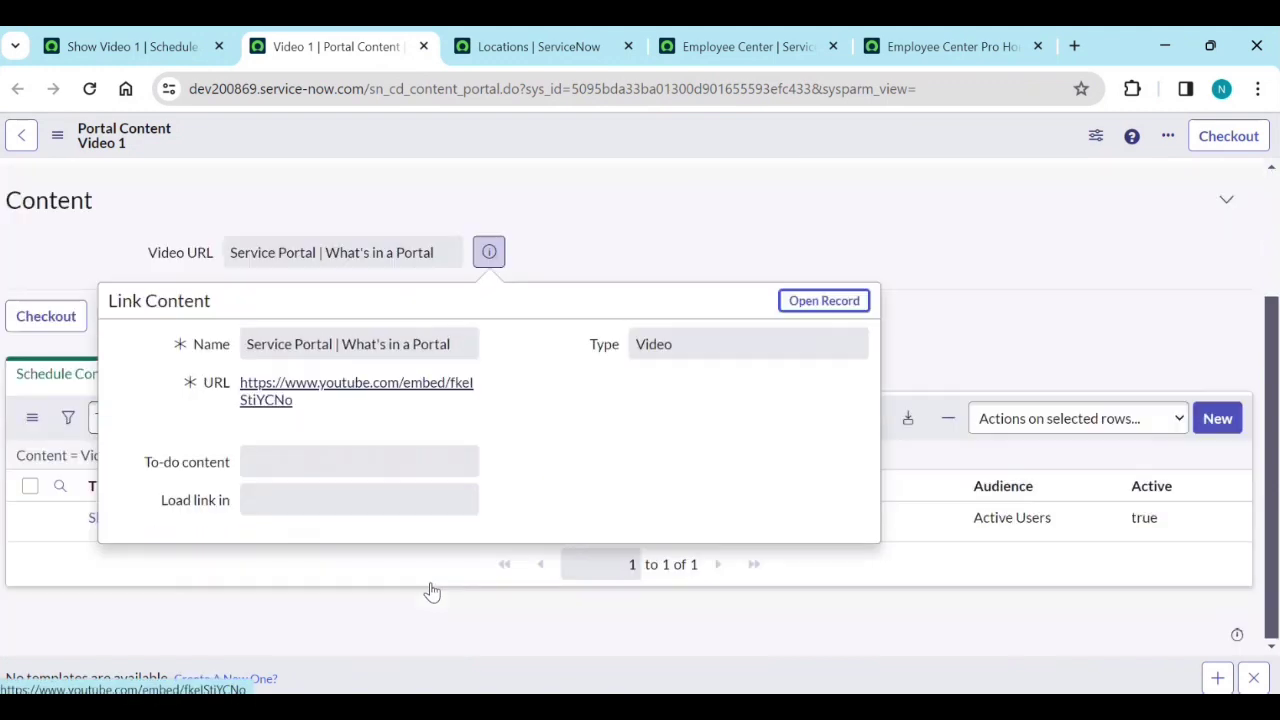
{"action": "left_click", "coordinate": [827, 305]}
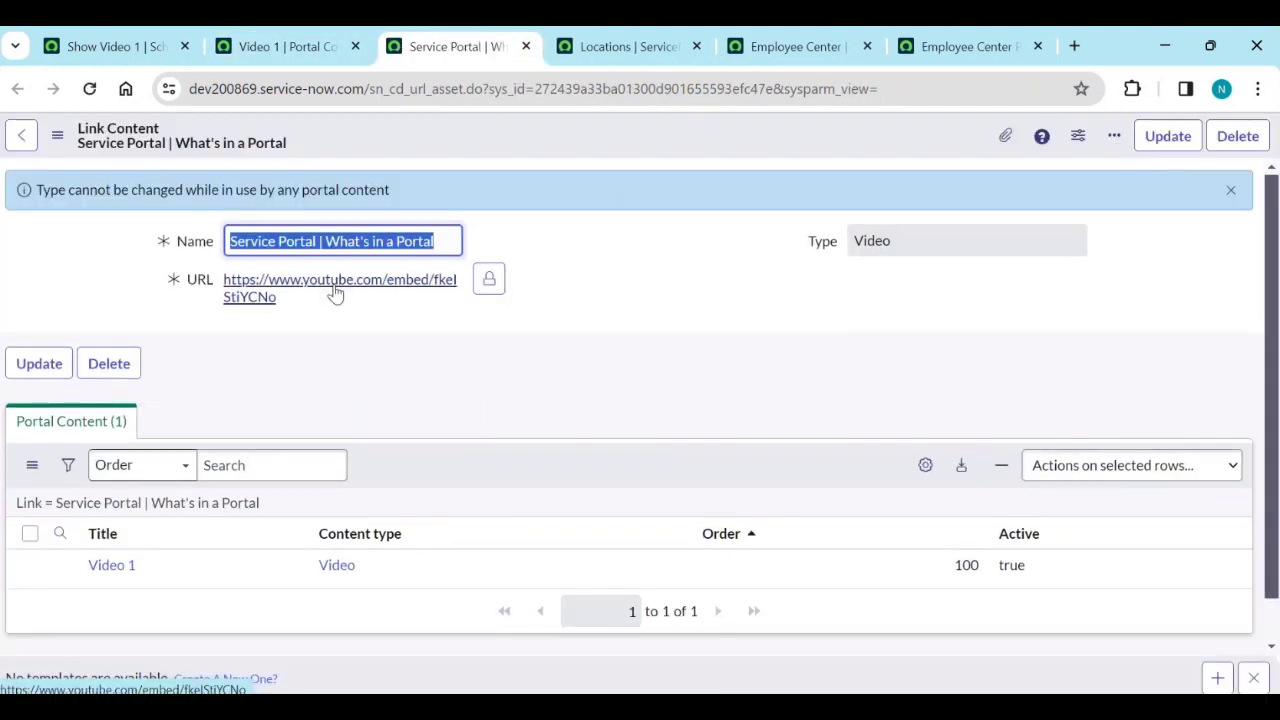
{"action": "left_click", "coordinate": [489, 279]}
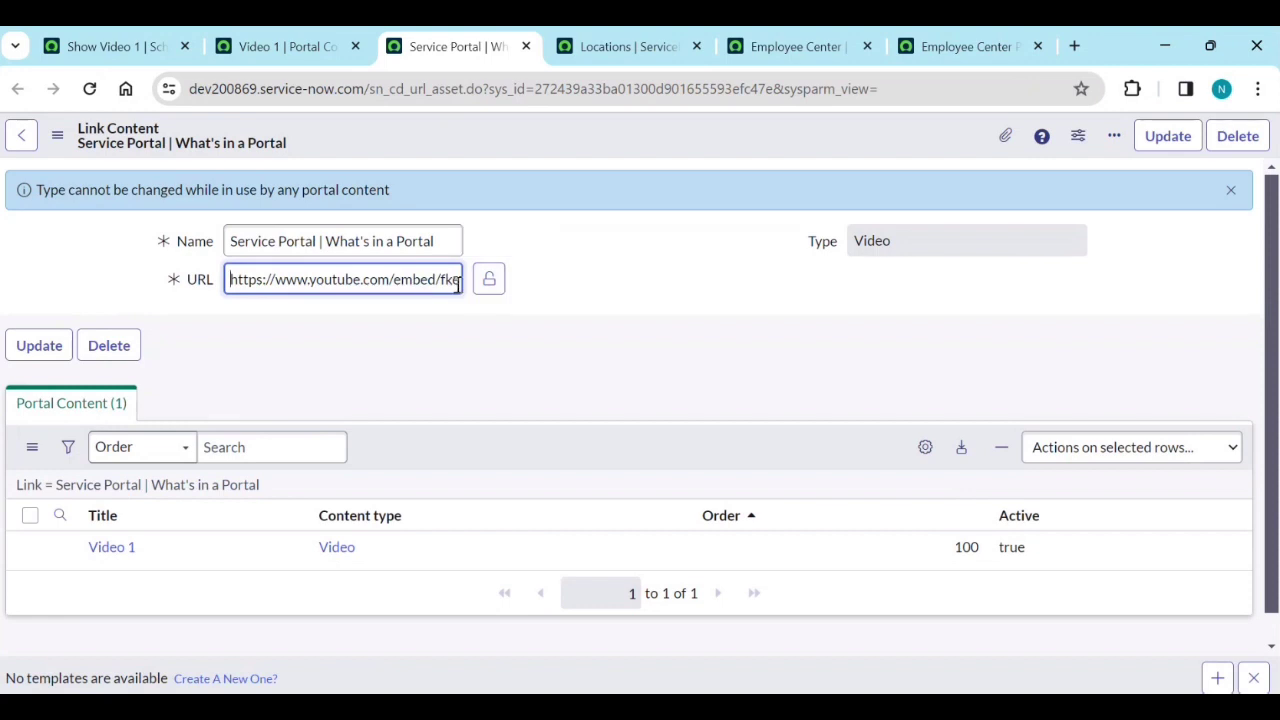
{"action": "key", "text": "alt+Tab"}
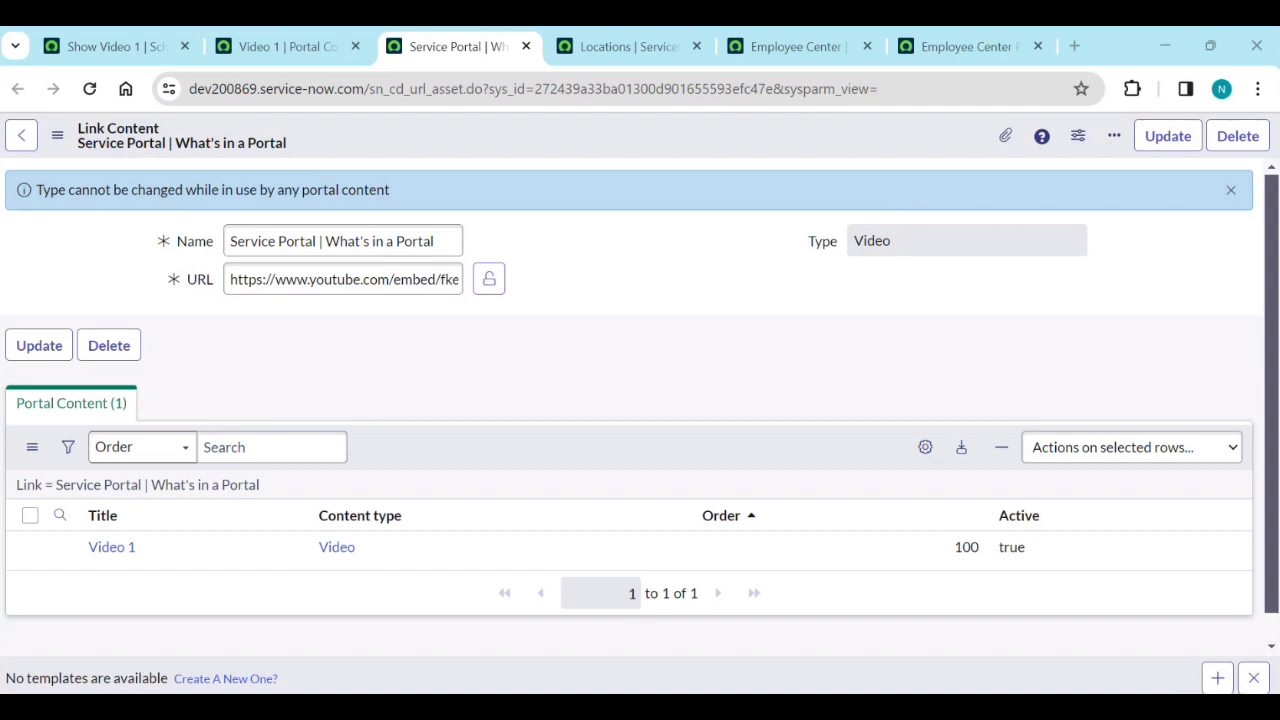
{"action": "left_click", "coordinate": [366, 282]}
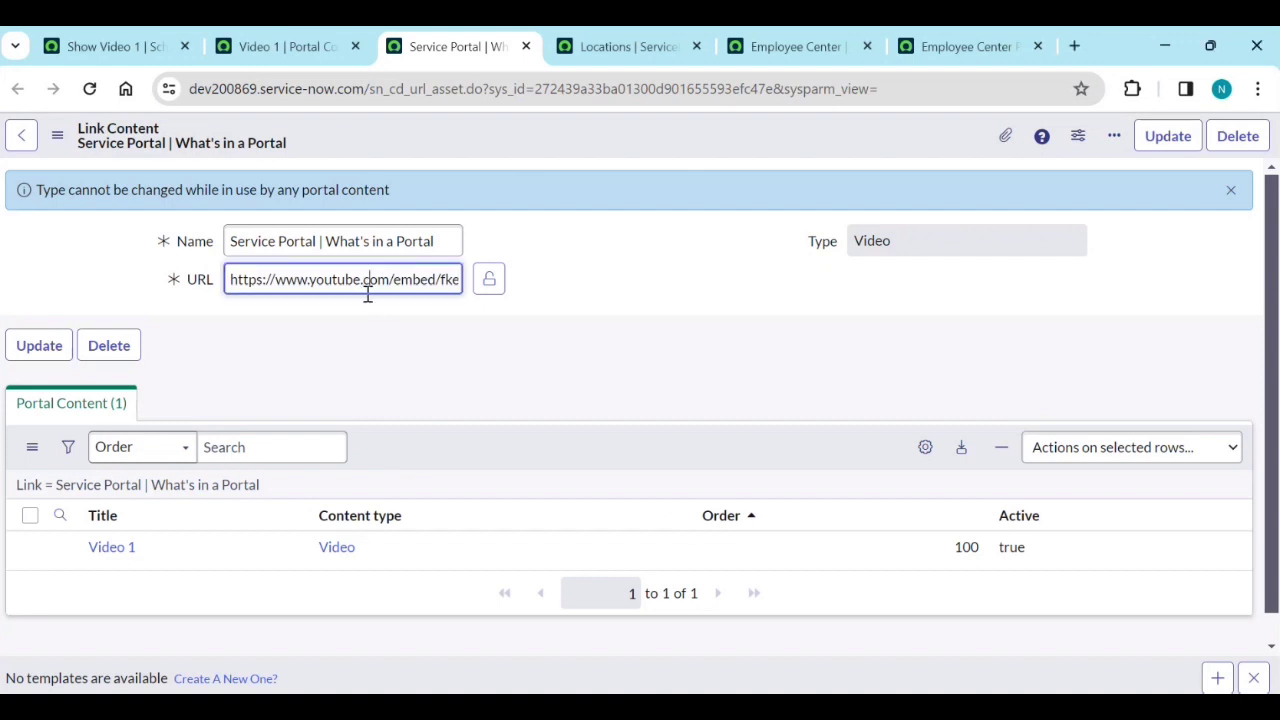
{"action": "key", "text": "ctrl+a"}
{"action": "type", "text": "https://youtu.be/UvtbDfDWcR0"}
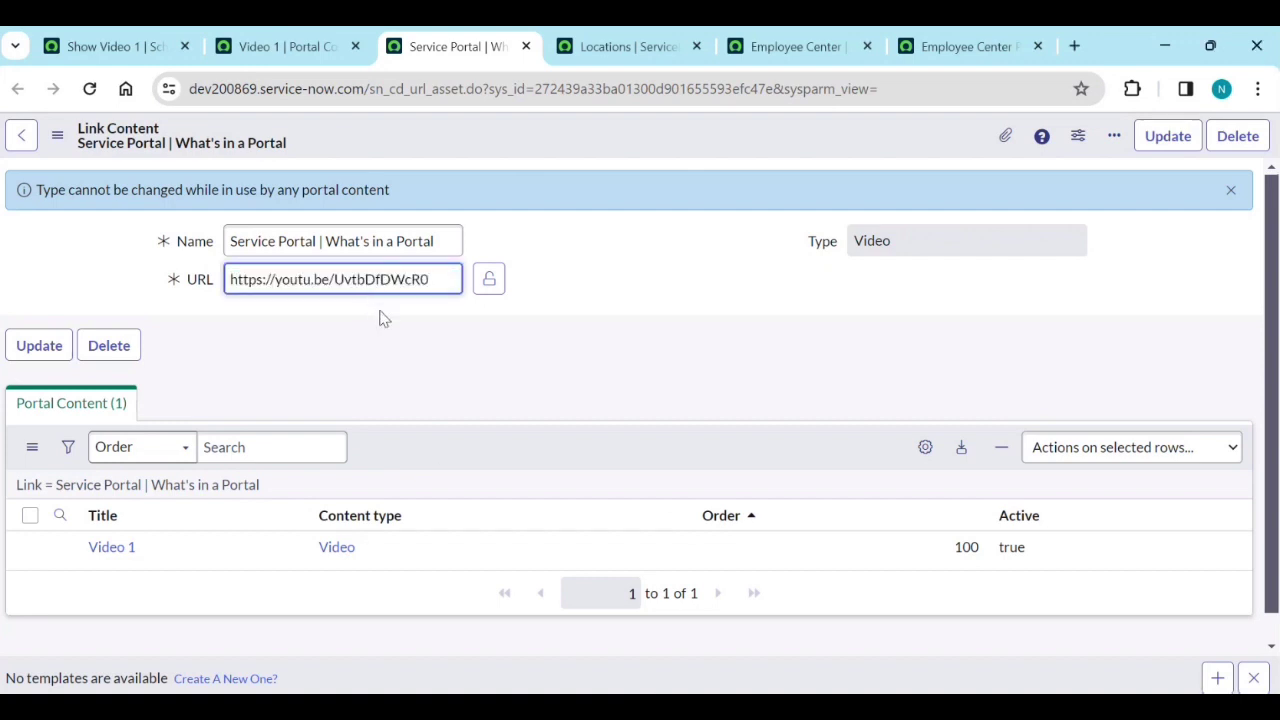
{"action": "left_click", "coordinate": [383, 318]}
{"action": "left_click", "coordinate": [1166, 140]}
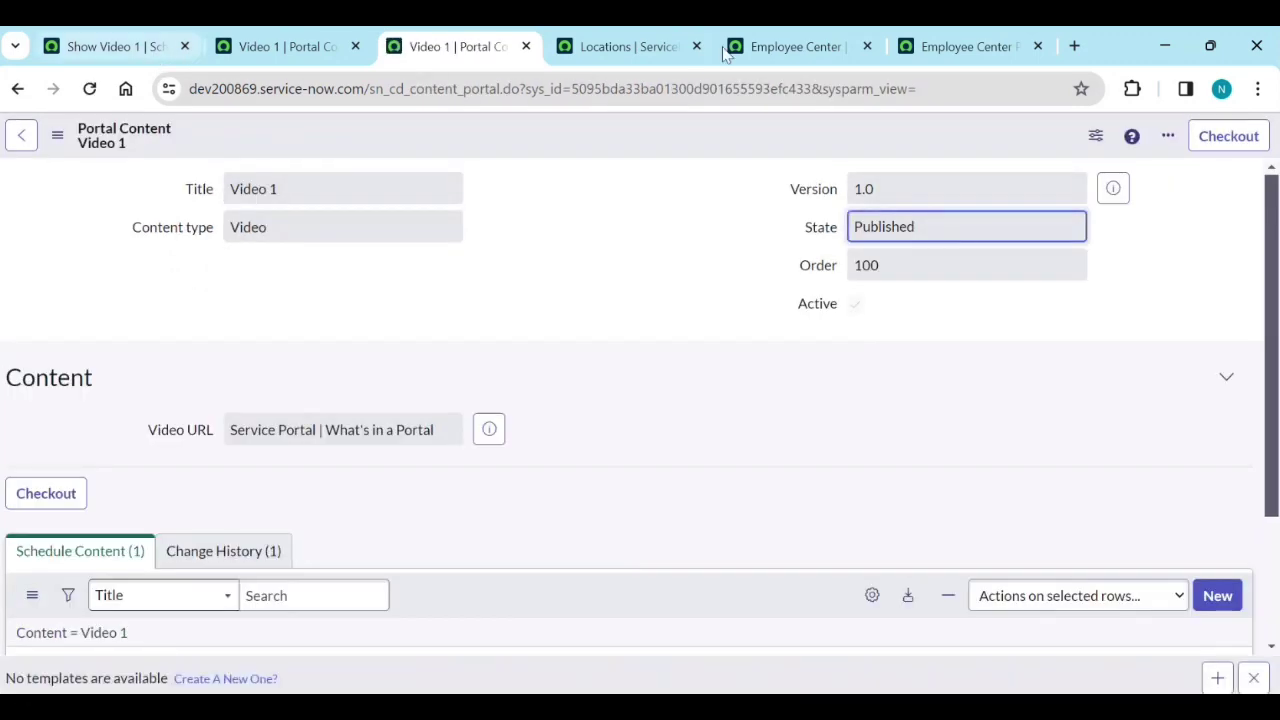
Reload the Employee Center homepage and check which video its Videos section shows
{"action": "left_click", "coordinate": [960, 46]}
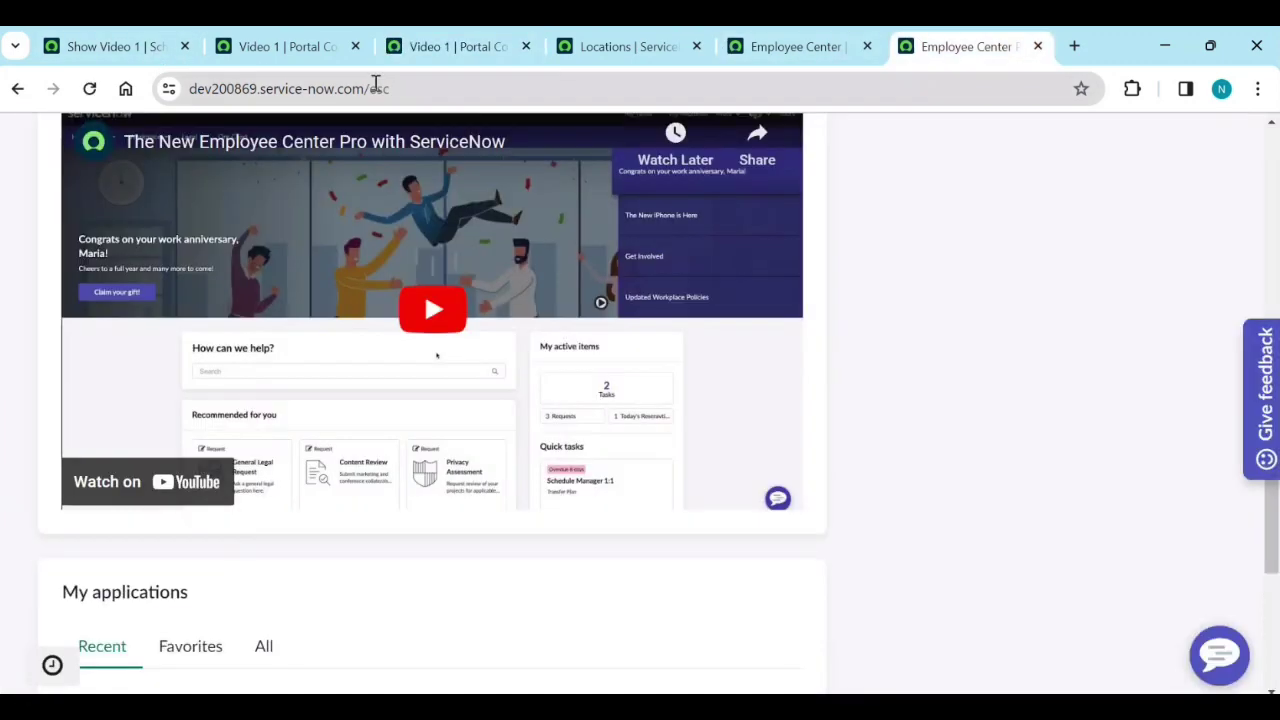
{"action": "left_click", "coordinate": [89, 88]}
{"action": "scroll", "coordinate": [614, 400], "scroll_direction": "down", "scroll_amount": 5}
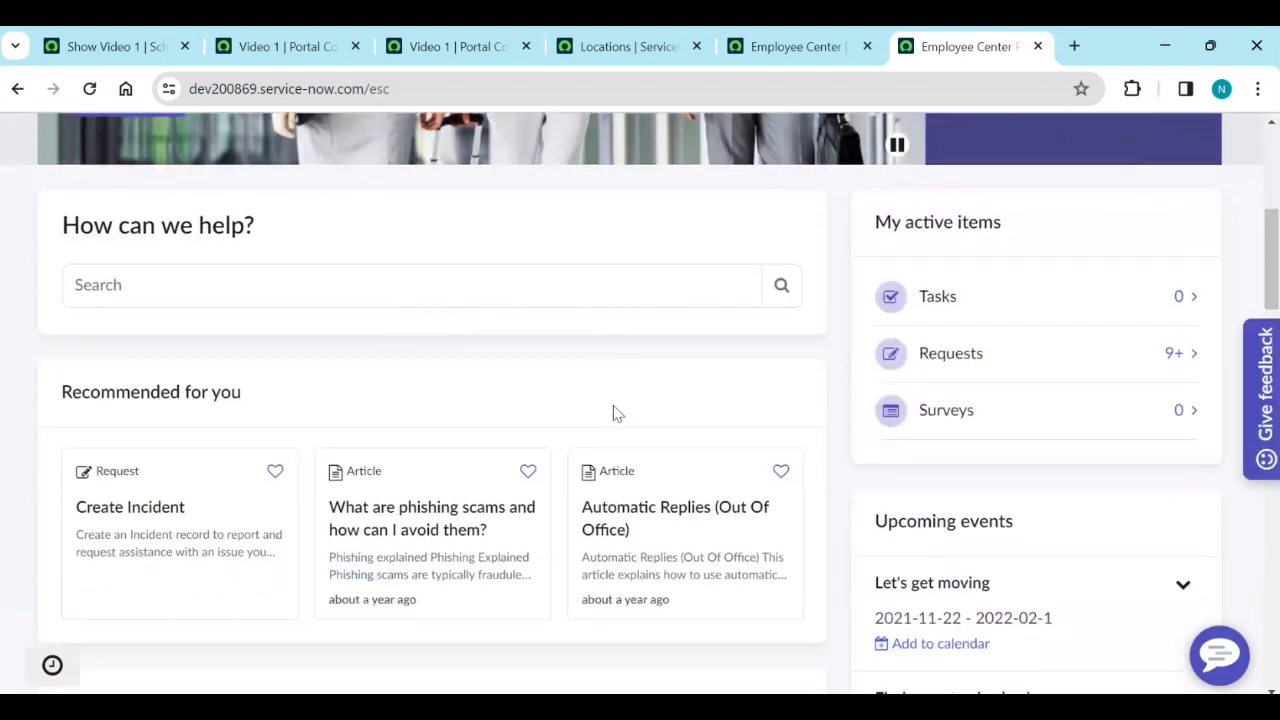
{"action": "scroll", "coordinate": [617, 413], "scroll_direction": "down", "scroll_amount": 10}
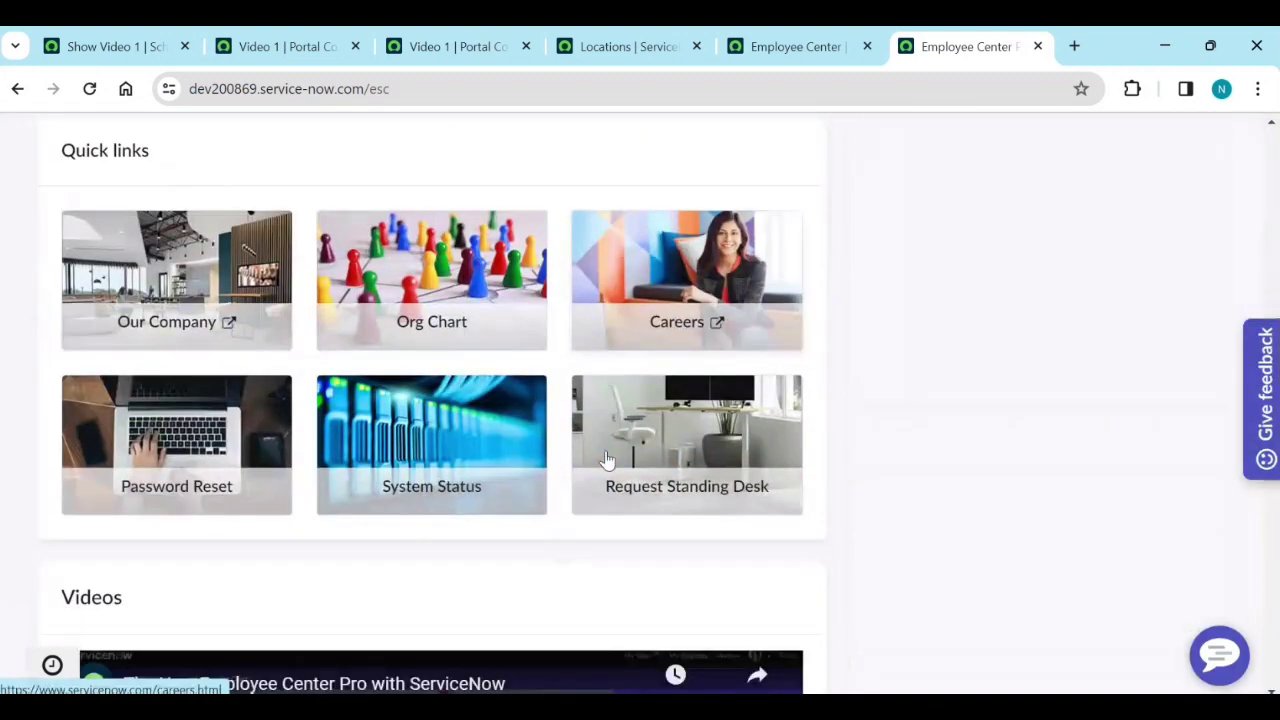
{"action": "scroll", "coordinate": [607, 459], "scroll_direction": "down", "scroll_amount": 5}
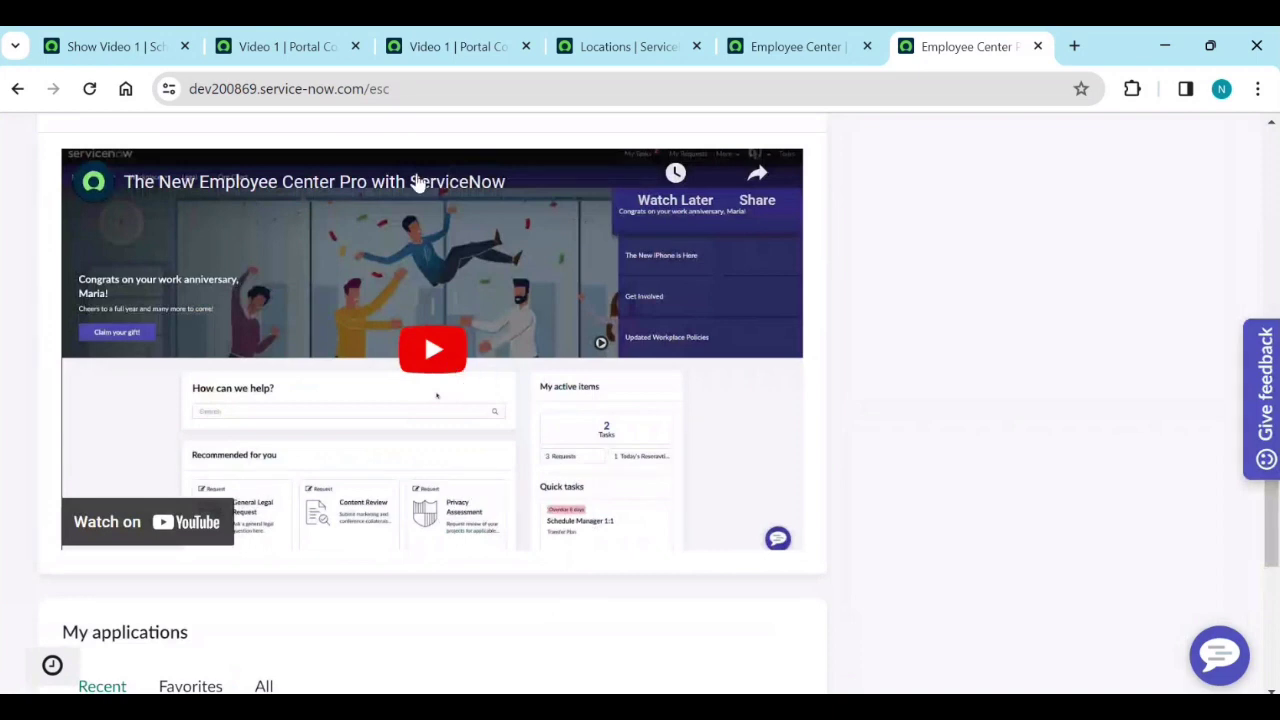
Reload the Video 1 content record and preview its Video URL link details to verify the saved URL
{"action": "left_click", "coordinate": [464, 55]}
{"action": "scroll", "coordinate": [557, 407], "scroll_direction": "down", "scroll_amount": 2}
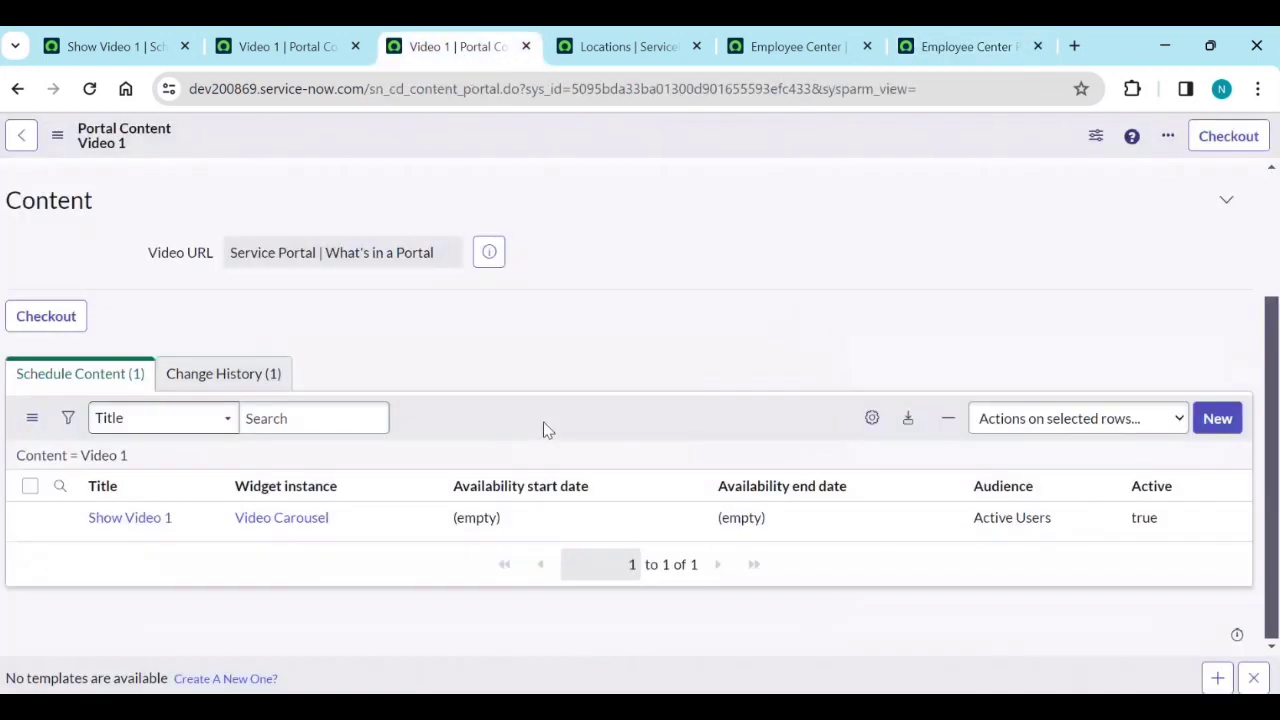
{"action": "scroll", "coordinate": [404, 412], "scroll_direction": "up", "scroll_amount": 2}
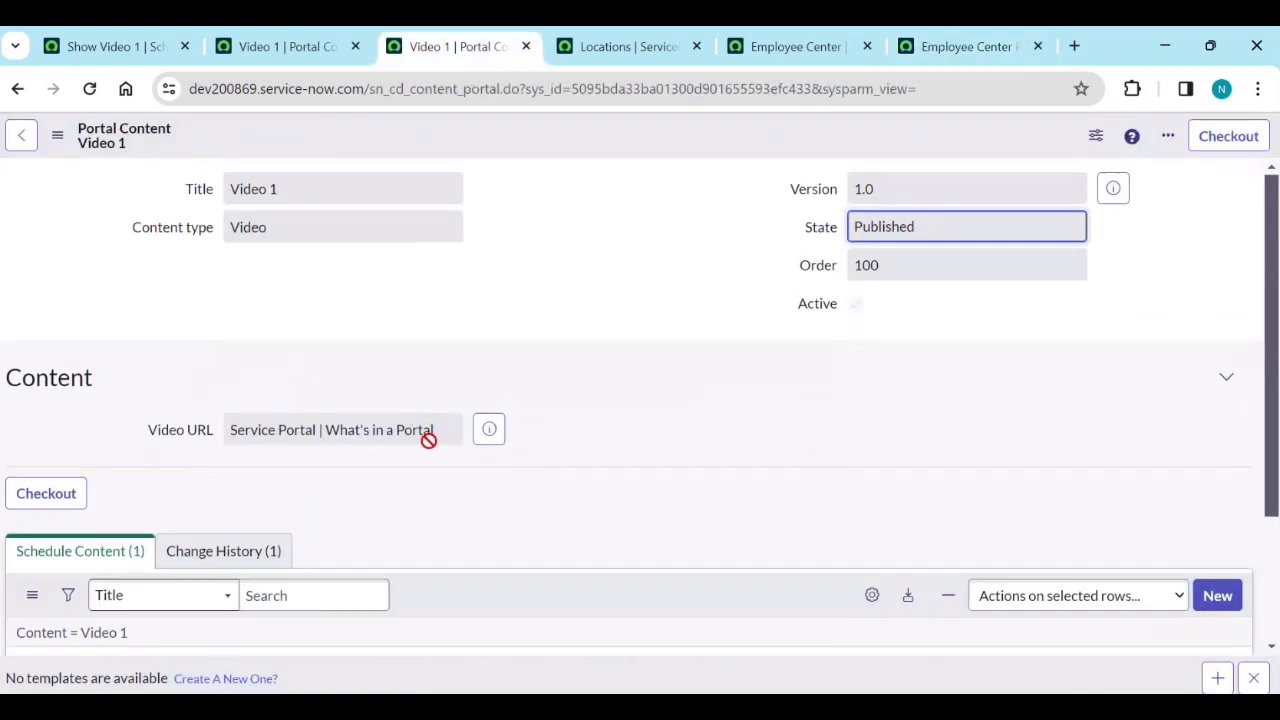
{"action": "left_click", "coordinate": [89, 90]}
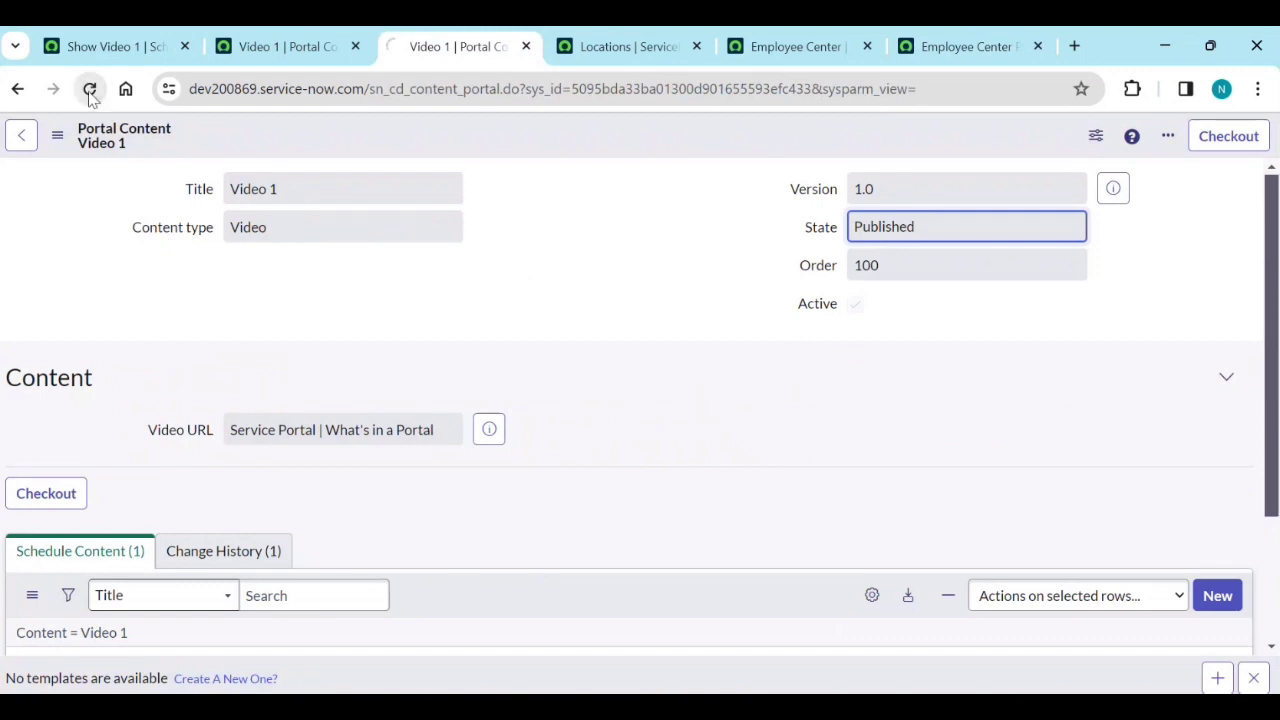
{"action": "left_click", "coordinate": [489, 430]}
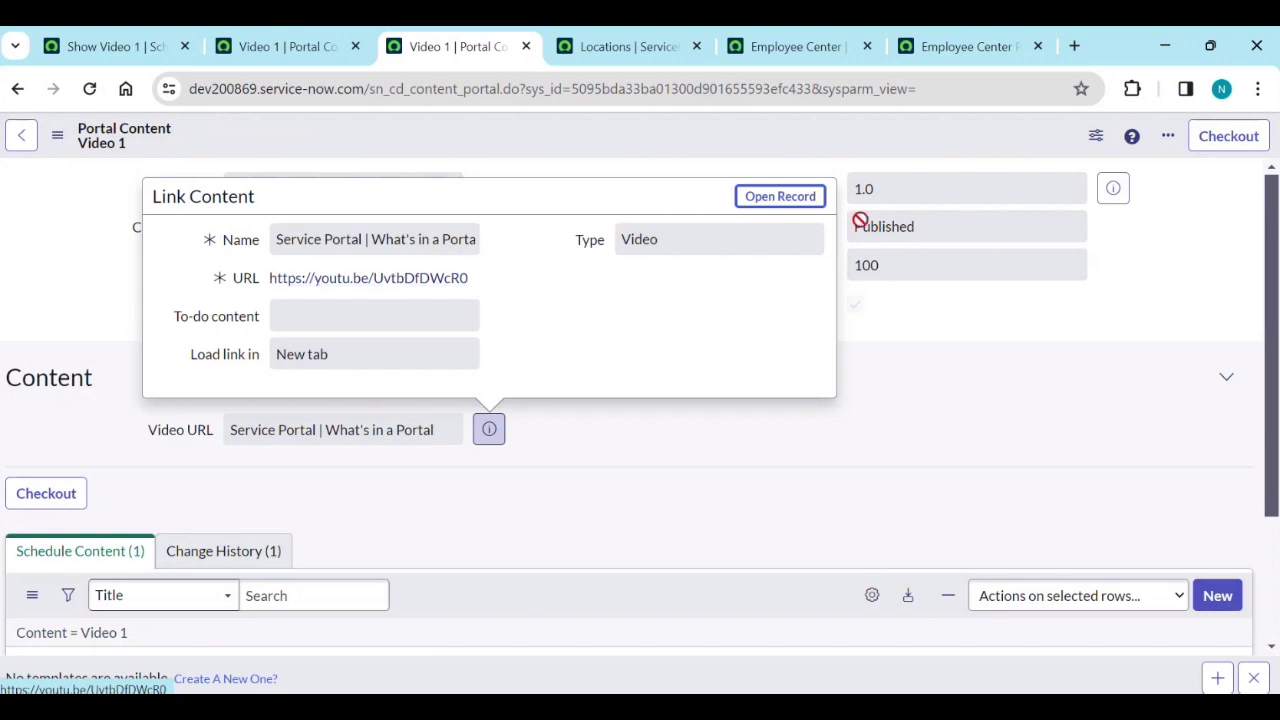
Return to the Employee Center homepage, play the video in its Videos section briefly to check which one it is, and pause it
{"action": "left_click", "coordinate": [985, 47]}
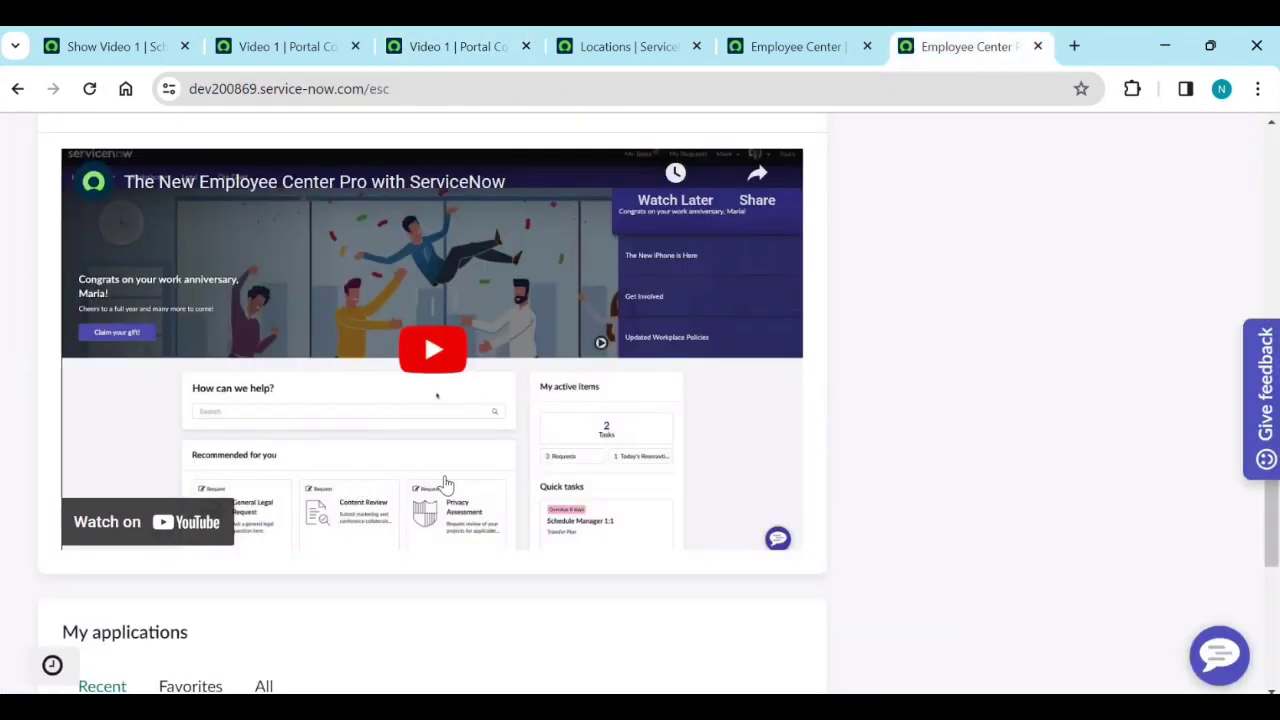
{"action": "scroll", "coordinate": [443, 486], "scroll_direction": "down", "scroll_amount": 4}
{"action": "scroll", "coordinate": [447, 492], "scroll_direction": "up", "scroll_amount": 5}
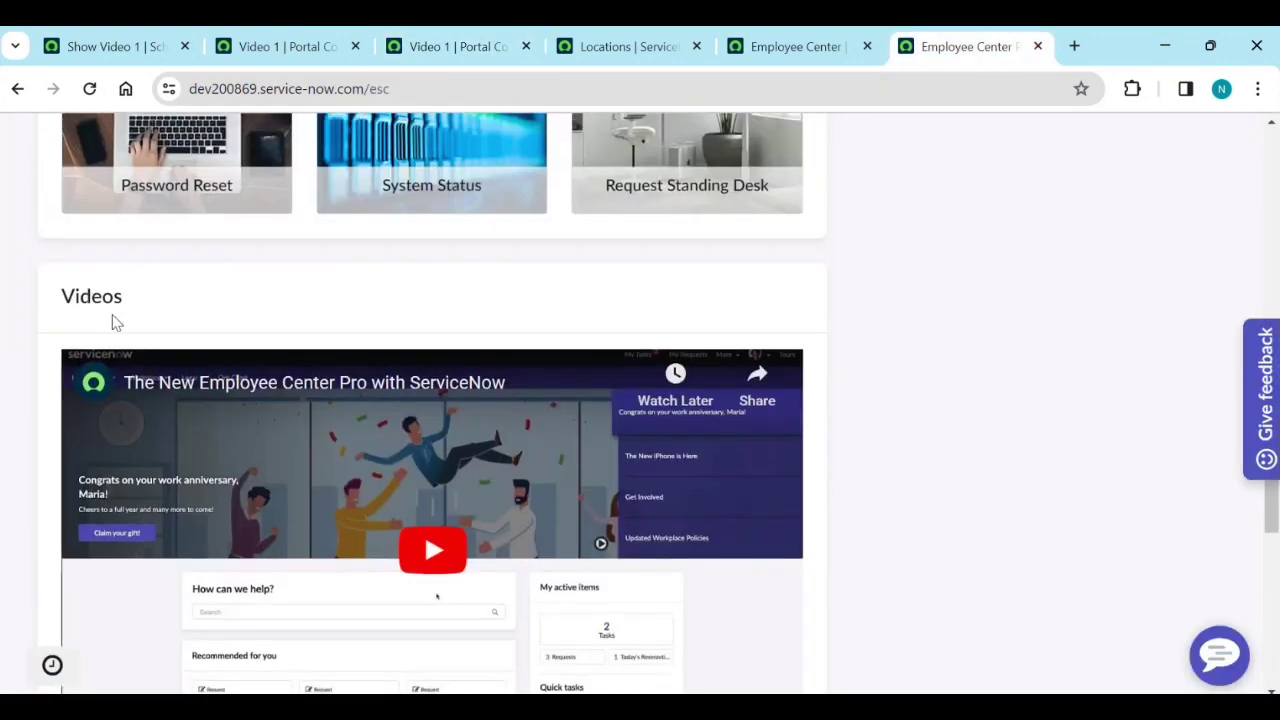
{"action": "left_click", "coordinate": [421, 566]}
{"action": "scroll", "coordinate": [437, 546], "scroll_direction": "down", "scroll_amount": 3}
{"action": "scroll", "coordinate": [466, 531], "scroll_direction": "up", "scroll_amount": 2}
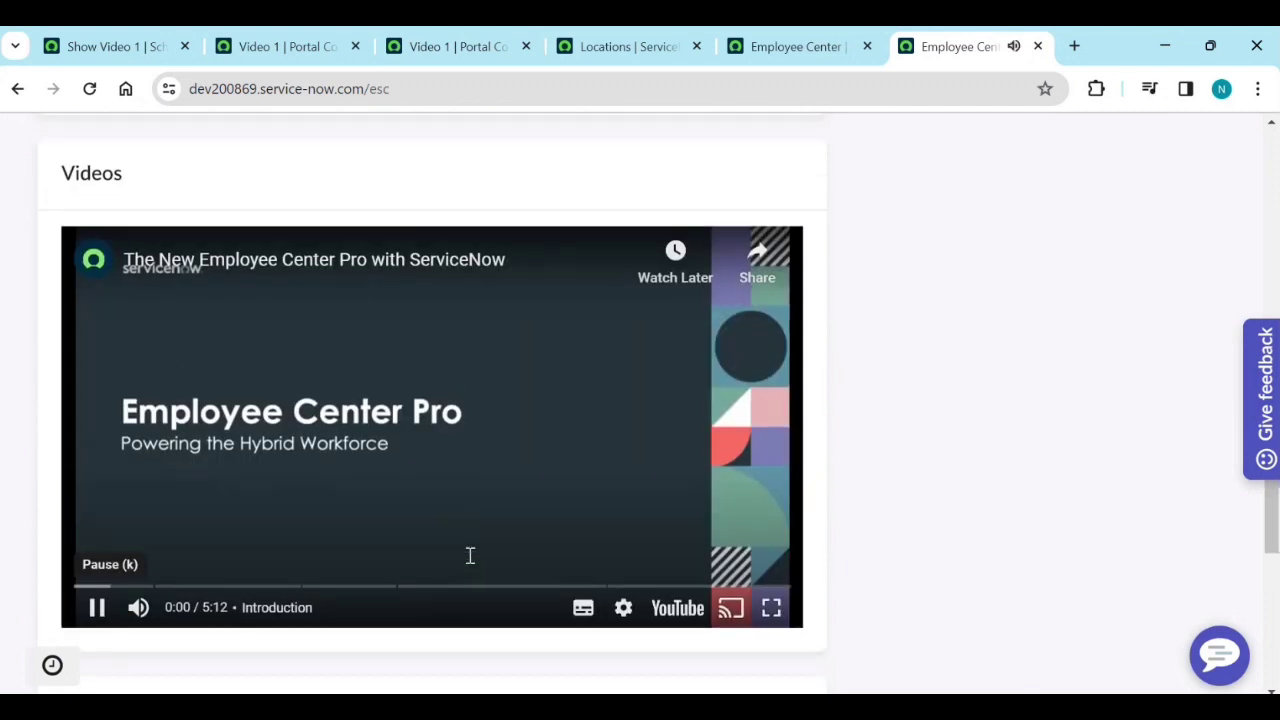
{"action": "scroll", "coordinate": [470, 555], "scroll_direction": "down", "scroll_amount": 1}
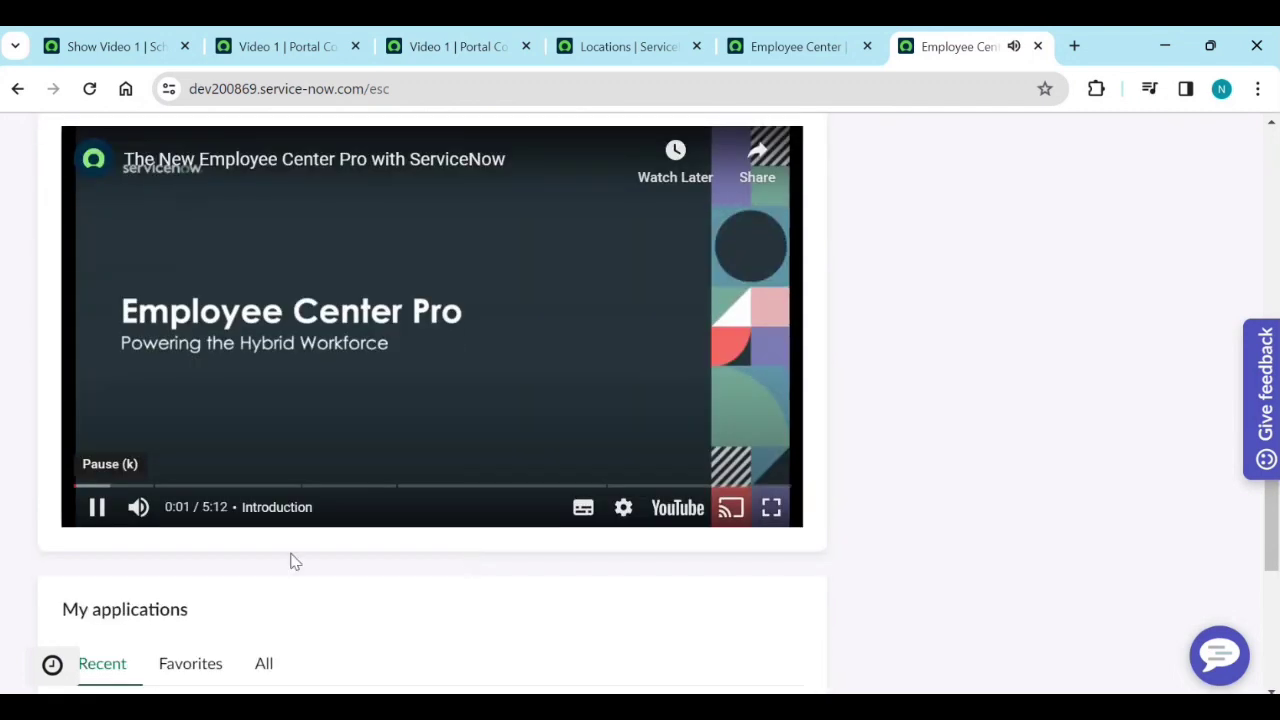
{"action": "left_click", "coordinate": [97, 508]}
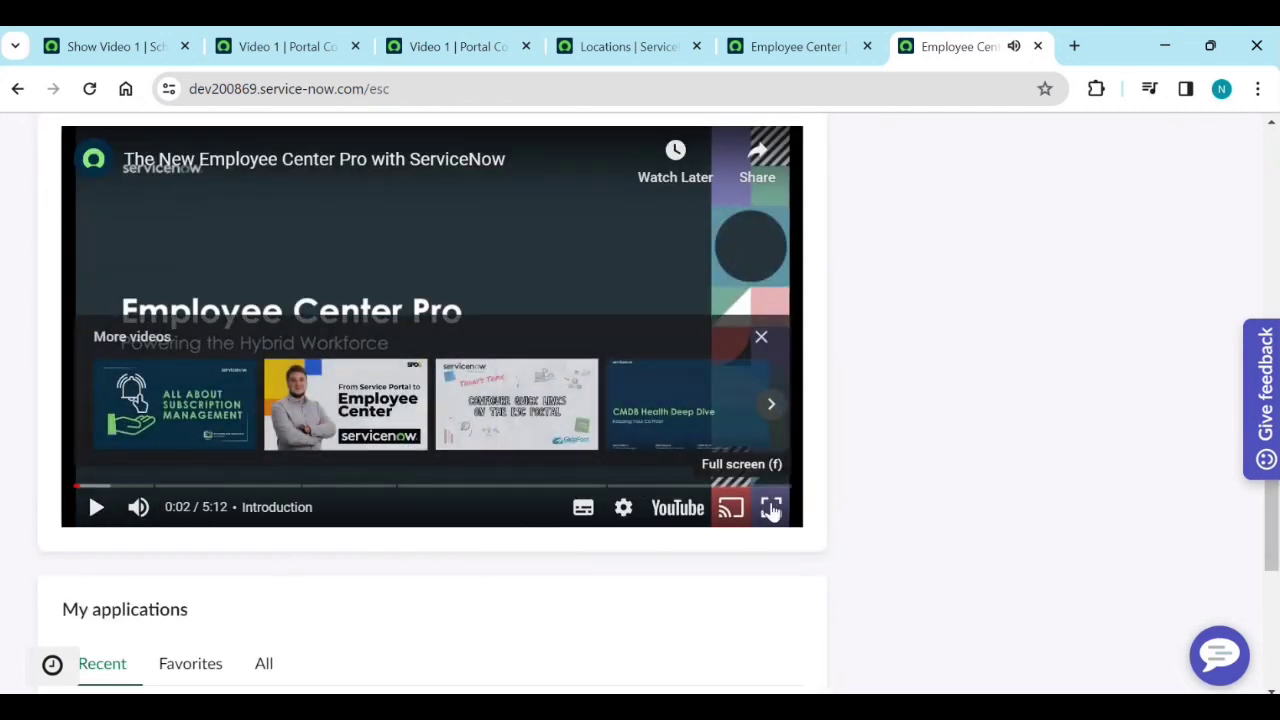
Log out of the ServiceNow instance and log back in with the saved admin credentials
{"action": "scroll", "coordinate": [600, 394], "scroll_direction": "up", "scroll_amount": 6}
{"action": "scroll", "coordinate": [771, 423], "scroll_direction": "up", "scroll_amount": 10}
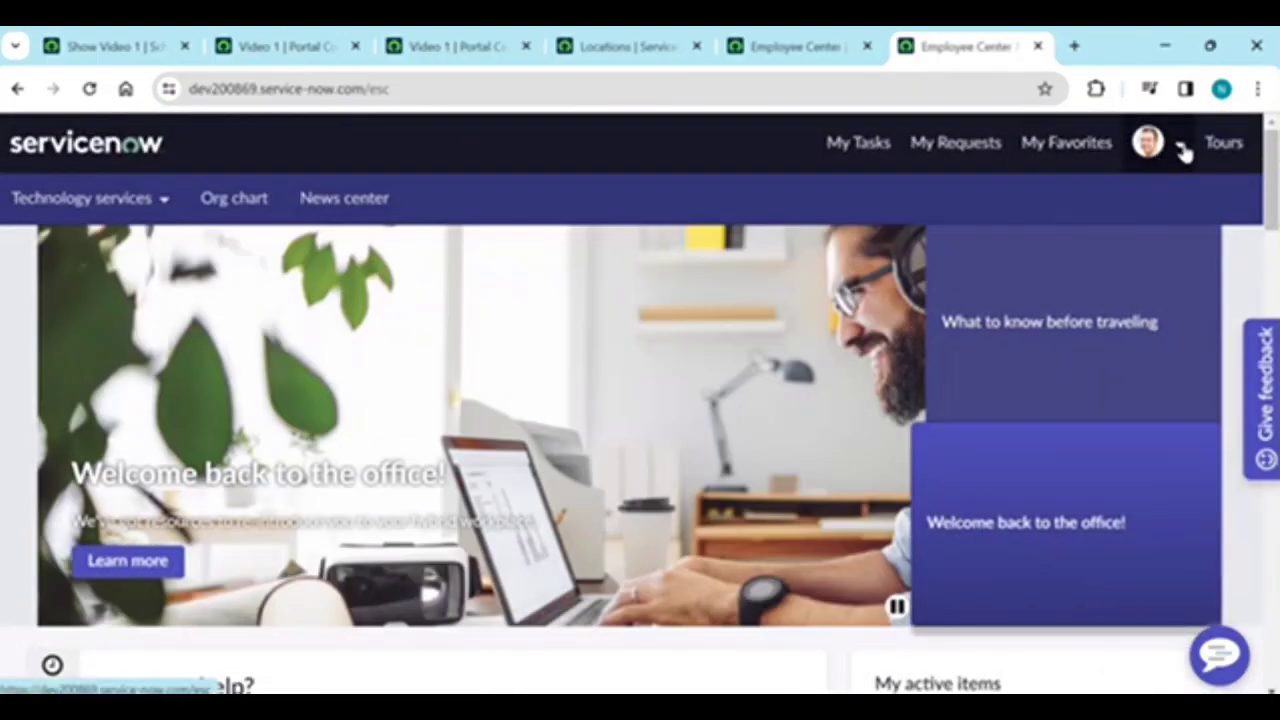
{"action": "key", "text": "ctrl+Tab"}
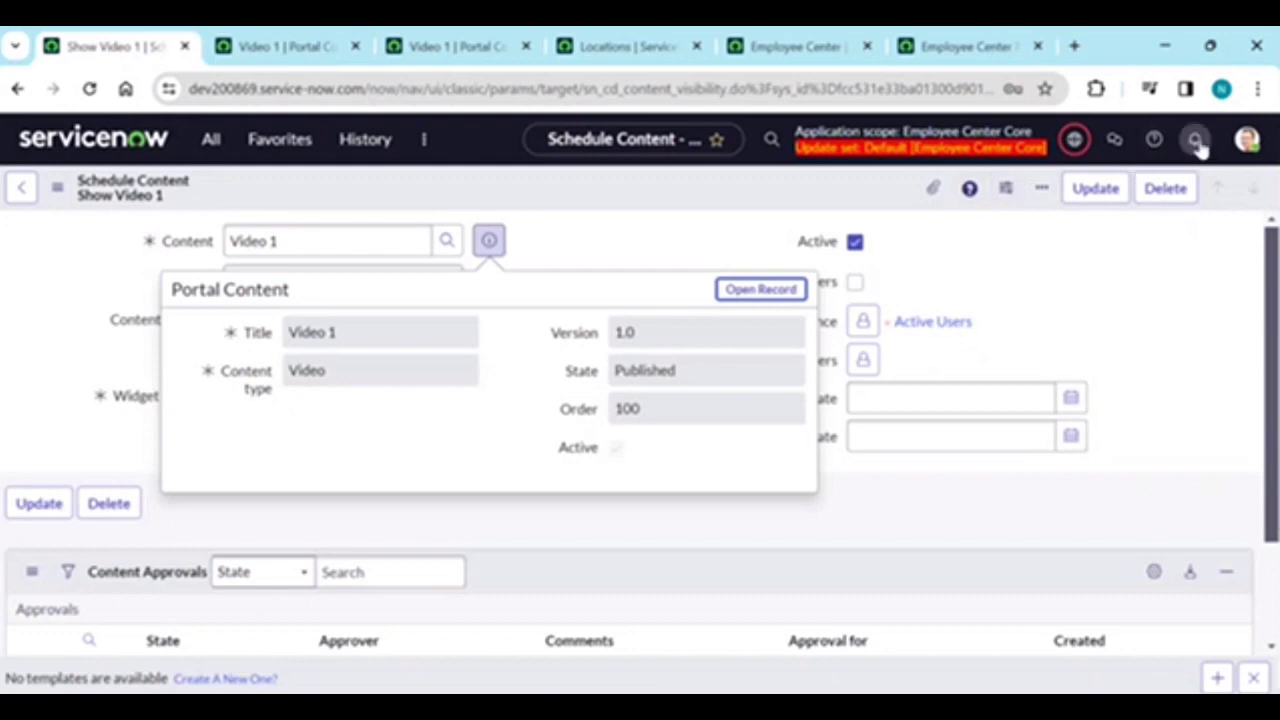
{"action": "left_click", "coordinate": [1247, 140]}
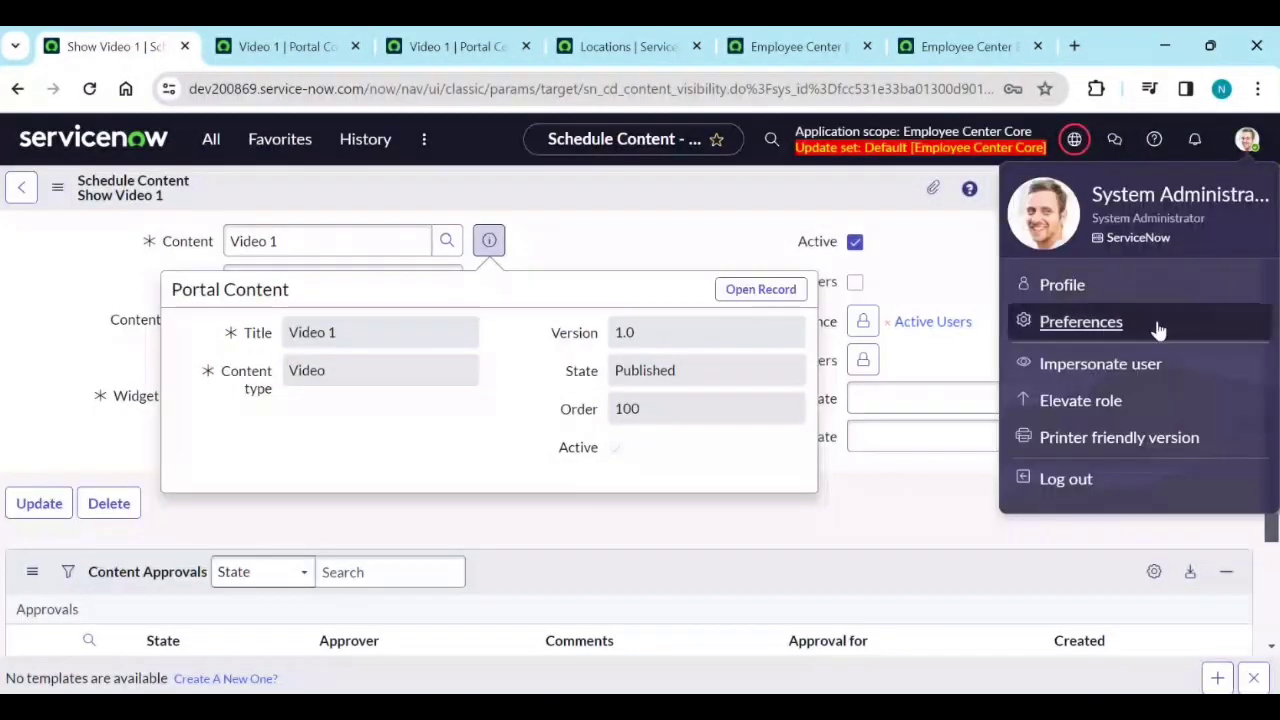
{"action": "left_click", "coordinate": [1066, 479]}
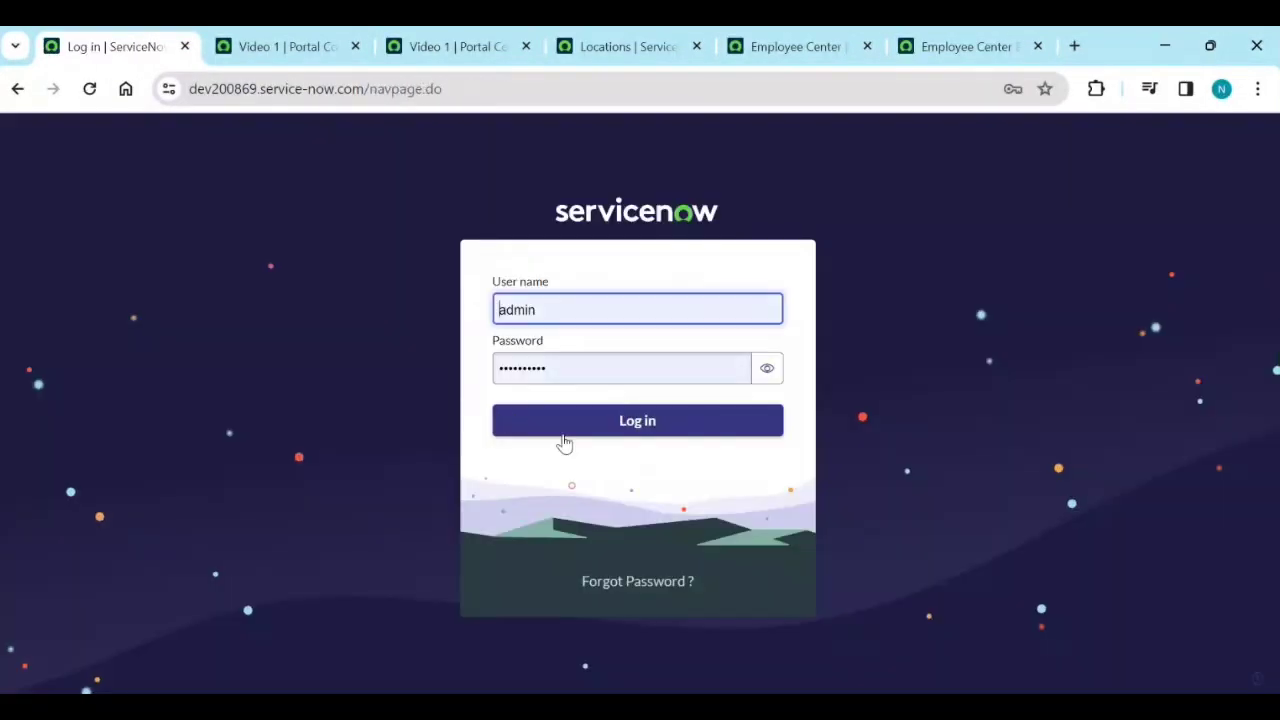
{"action": "left_click", "coordinate": [568, 424]}
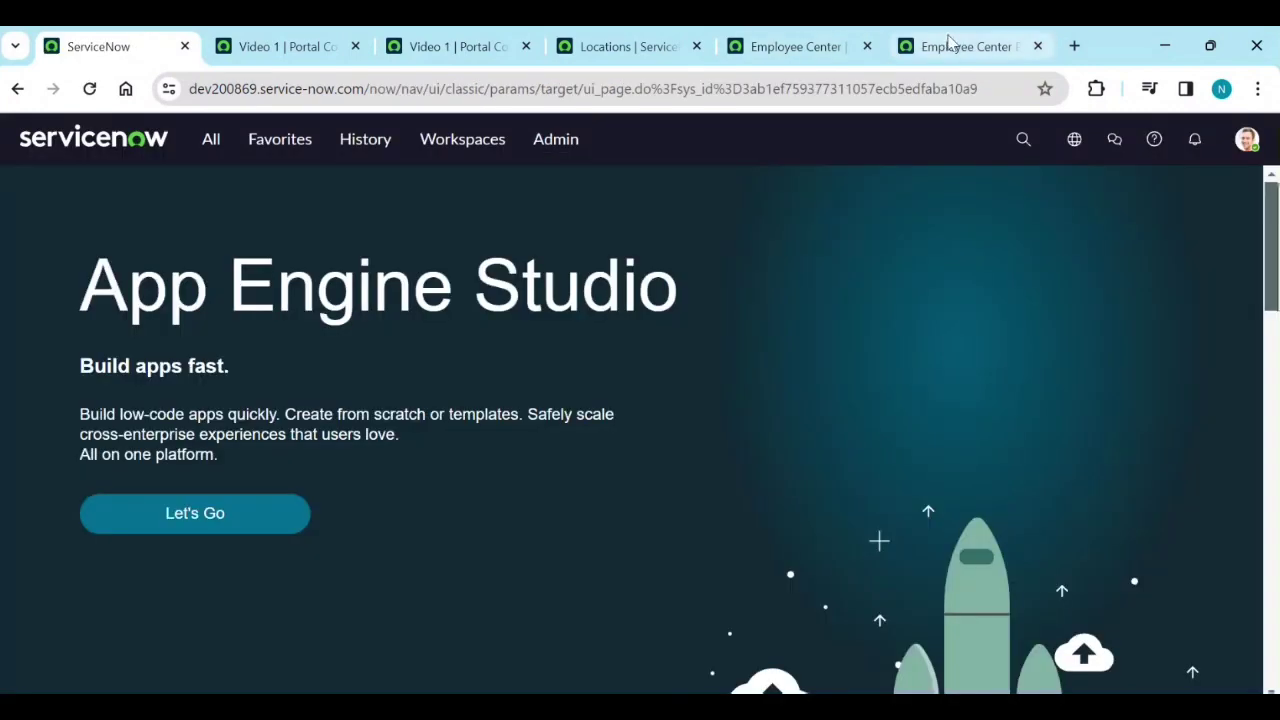
Reload the Employee Center homepage under the new login session and check the video in its Videos section
{"action": "left_click", "coordinate": [950, 46]}
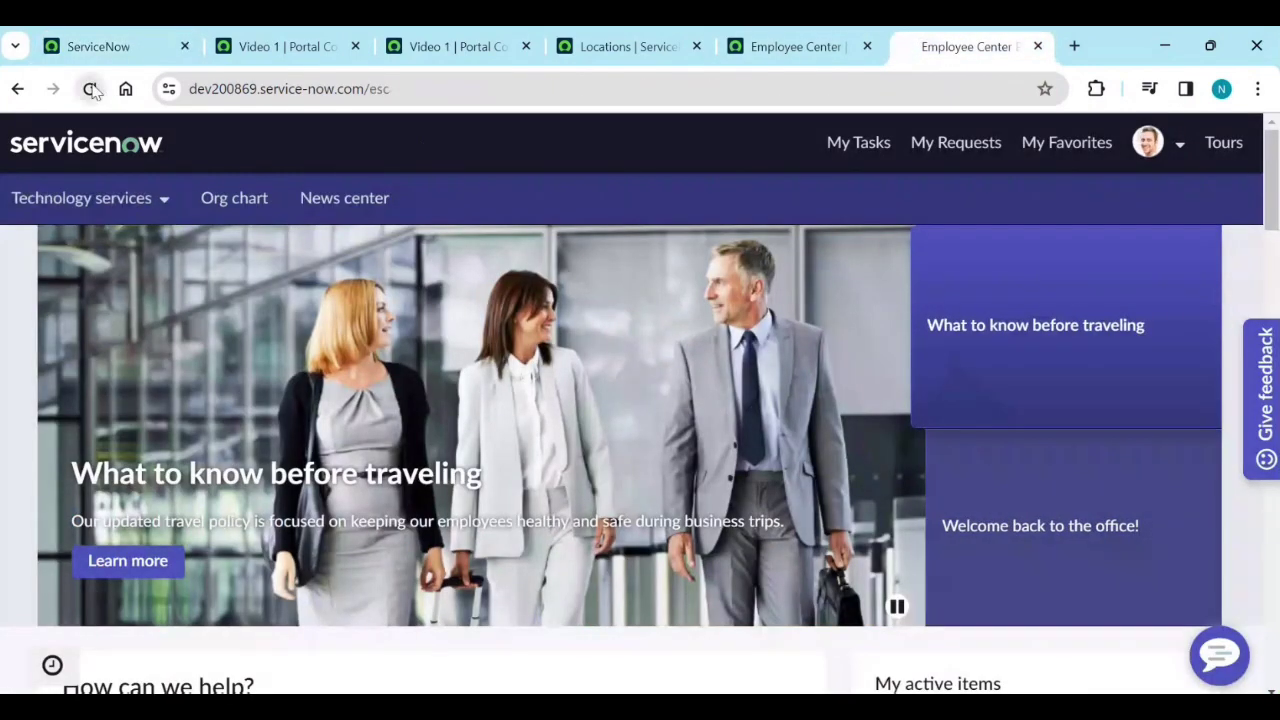
{"action": "left_click", "coordinate": [89, 88]}
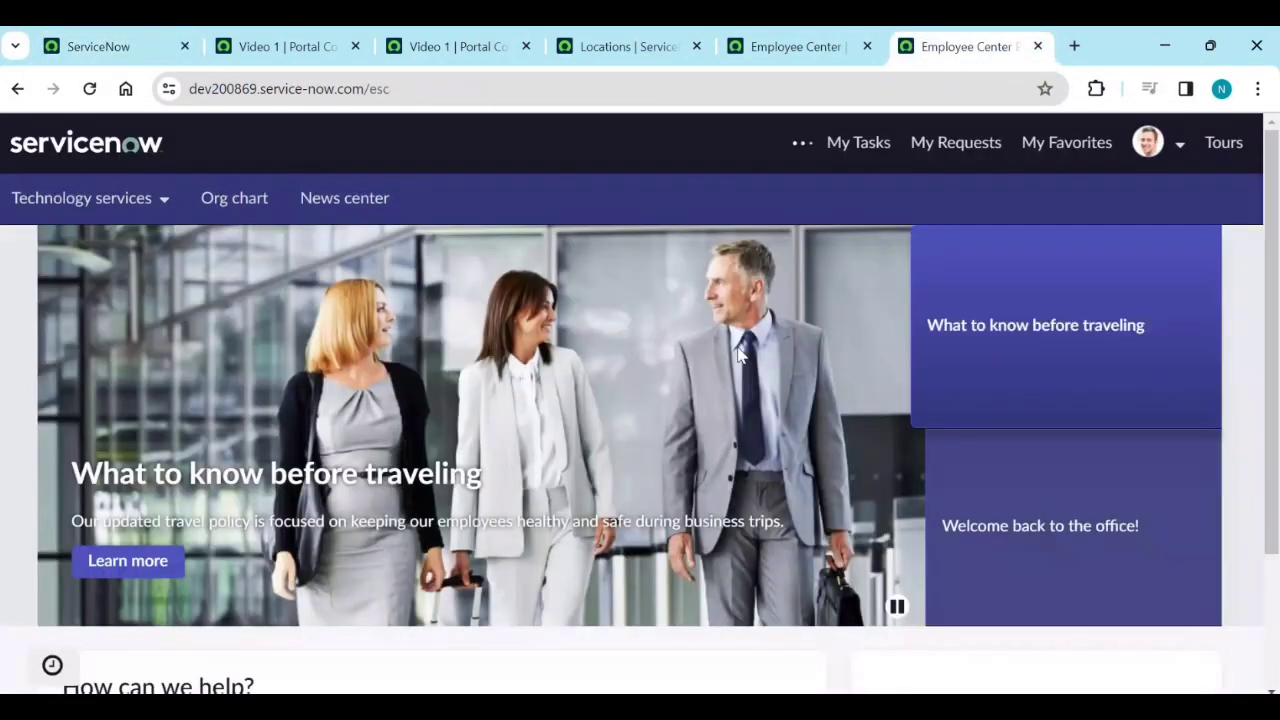
{"action": "scroll", "coordinate": [630, 420], "scroll_direction": "down", "scroll_amount": 7}
{"action": "scroll", "coordinate": [631, 462], "scroll_direction": "down", "scroll_amount": 10}
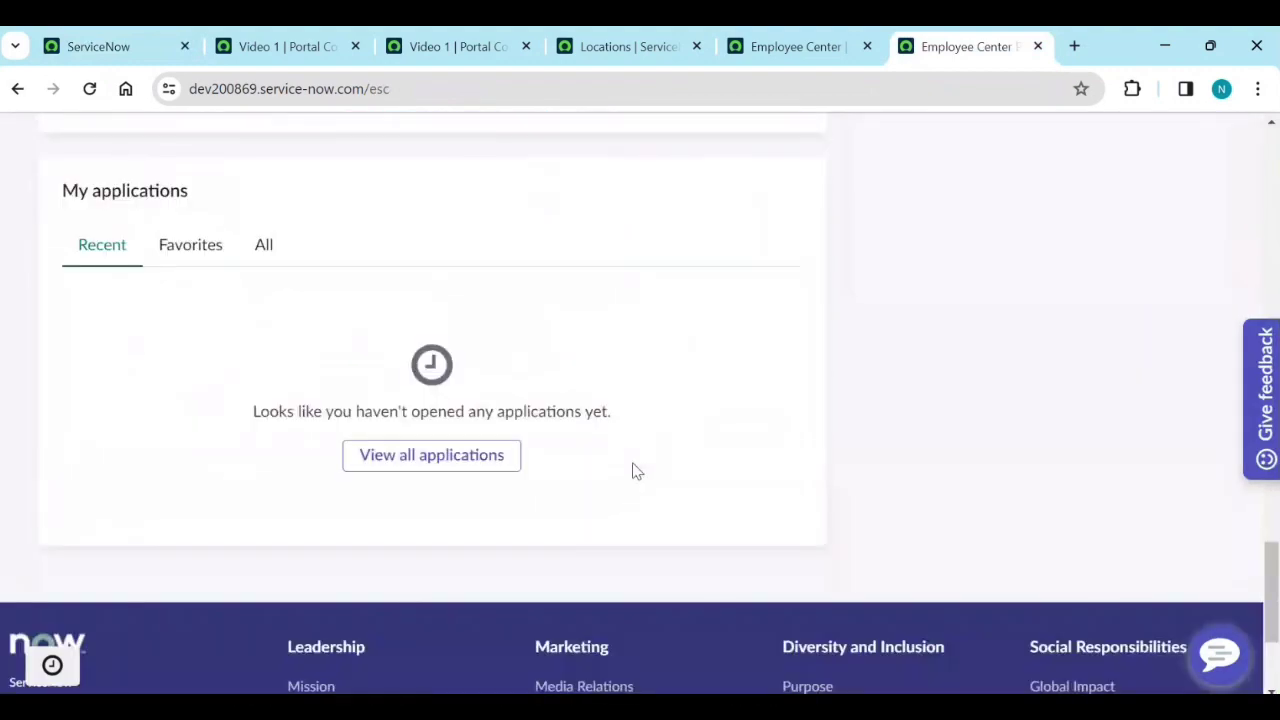
{"action": "scroll", "coordinate": [632, 470], "scroll_direction": "up", "scroll_amount": 7}
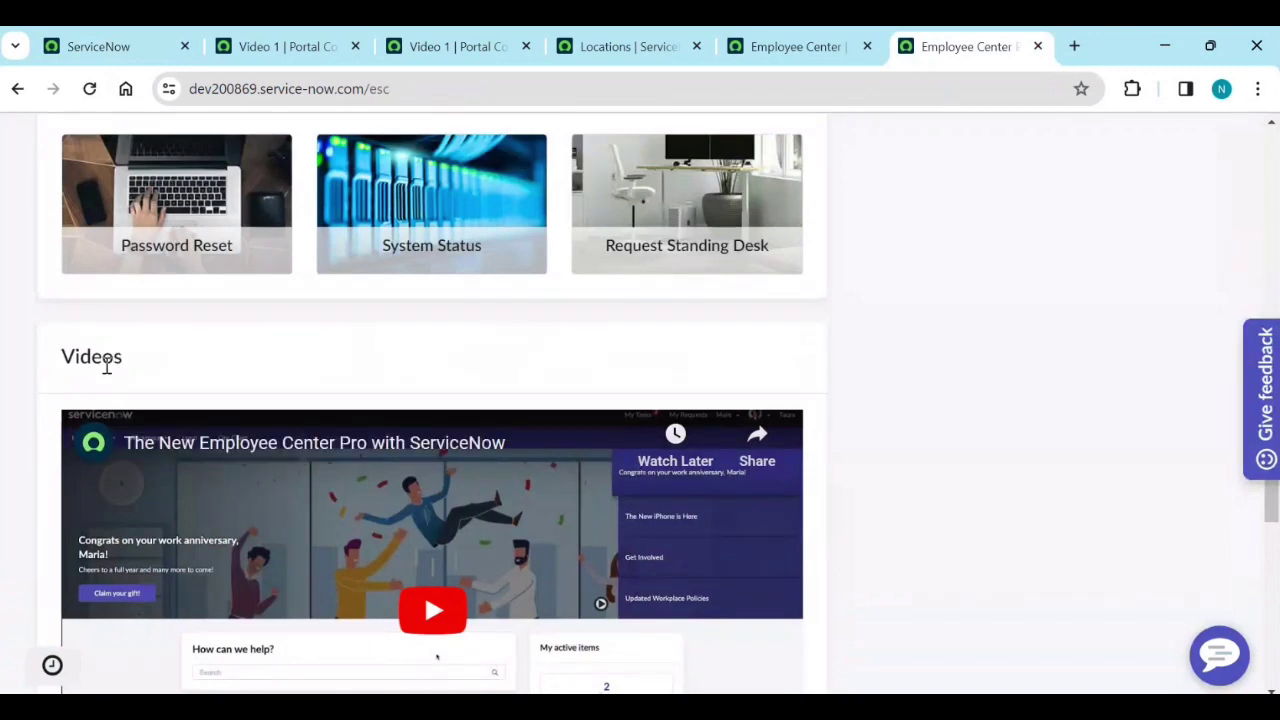
{"action": "scroll", "coordinate": [893, 347], "scroll_direction": "up", "scroll_amount": 10}
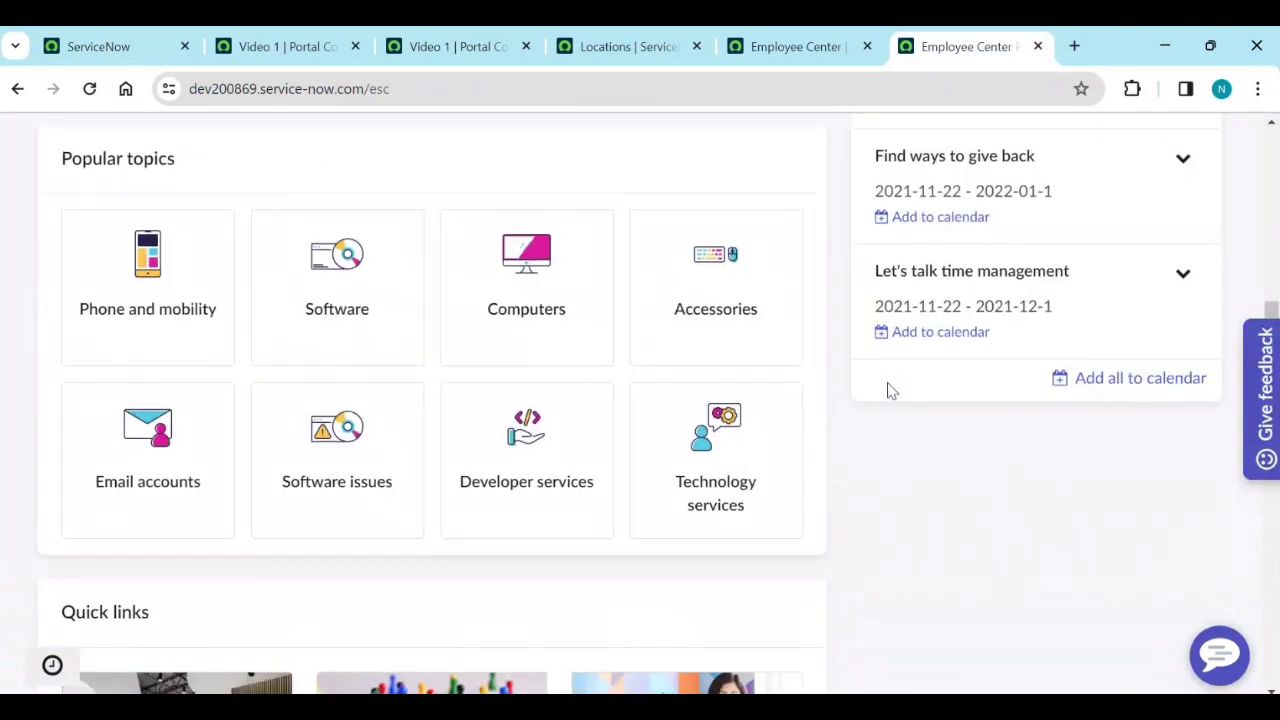
{"action": "scroll", "coordinate": [886, 403], "scroll_direction": "up", "scroll_amount": 3}
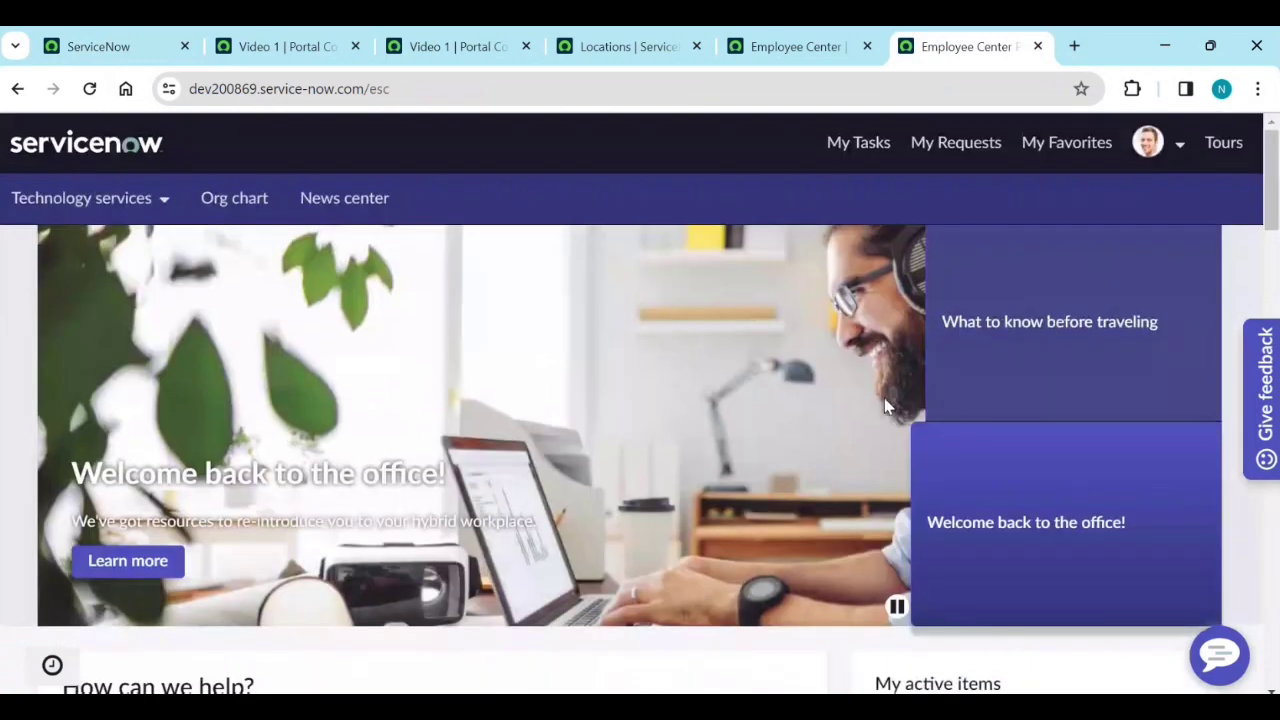
Return to the Video 1 content record, review its Change History, and open its Show Video 1 schedule record
{"action": "left_click", "coordinate": [250, 56]}
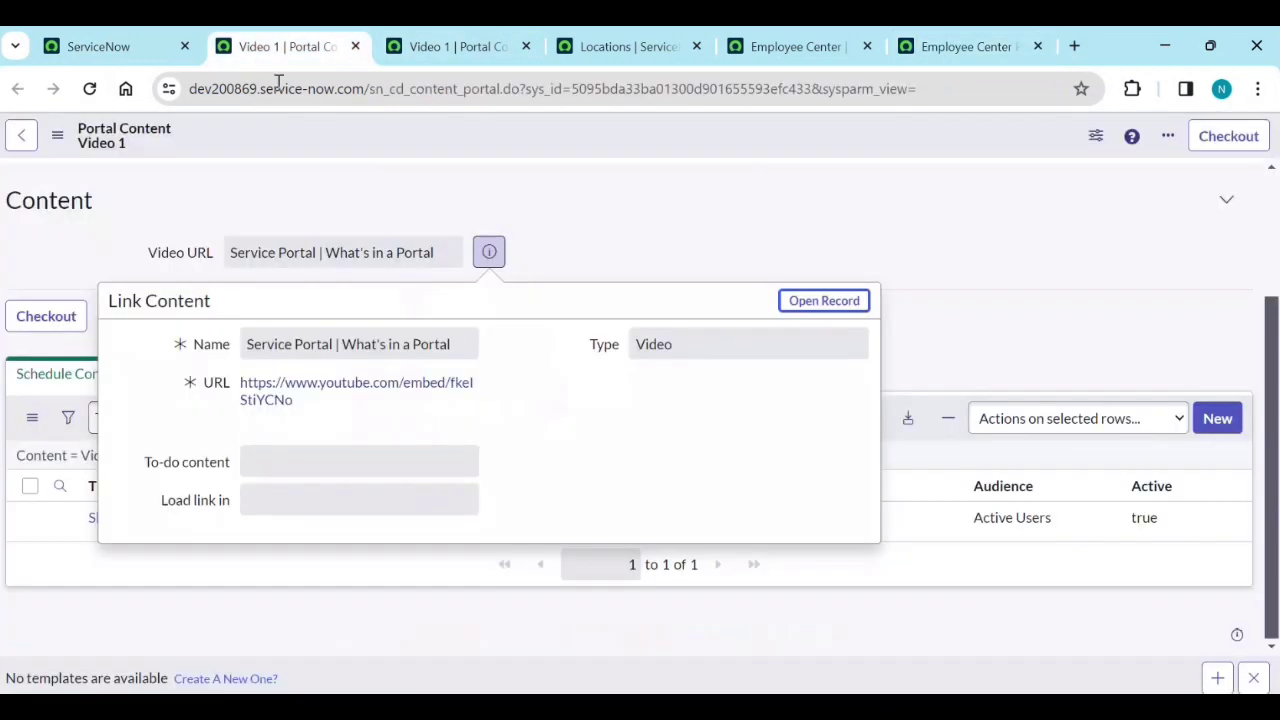
{"action": "key", "text": "Escape"}
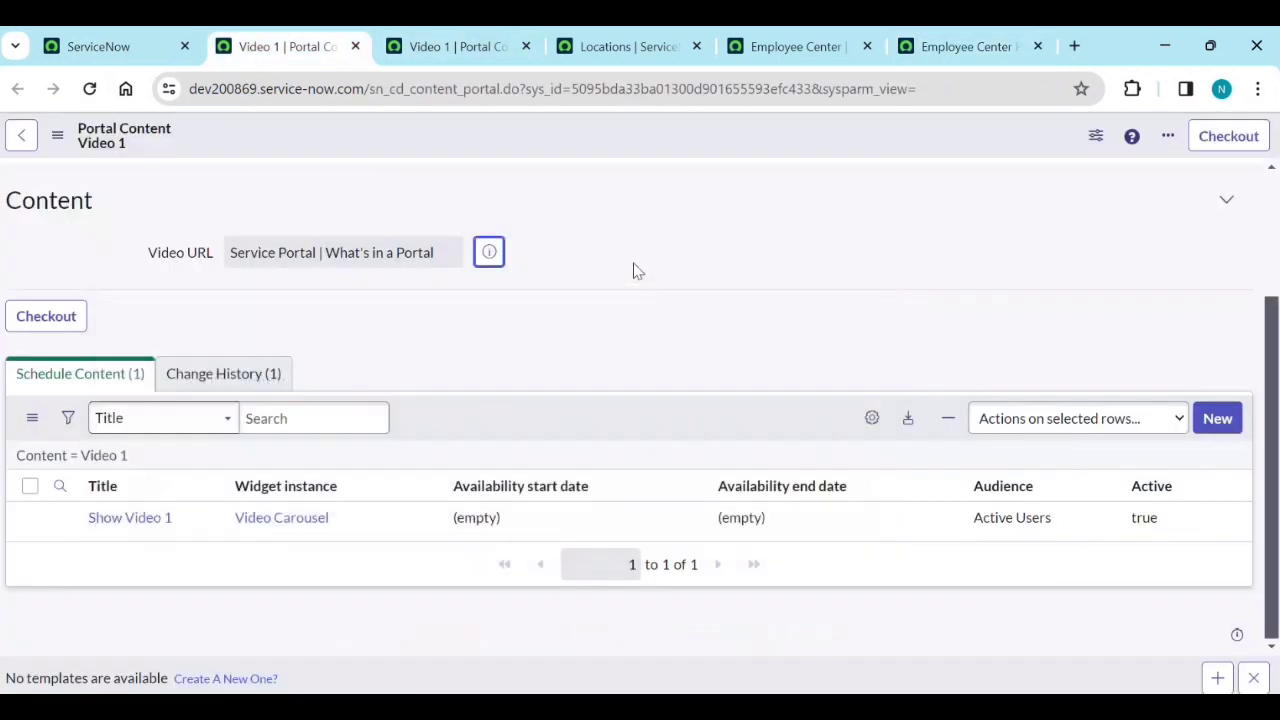
{"action": "left_click", "coordinate": [219, 383]}
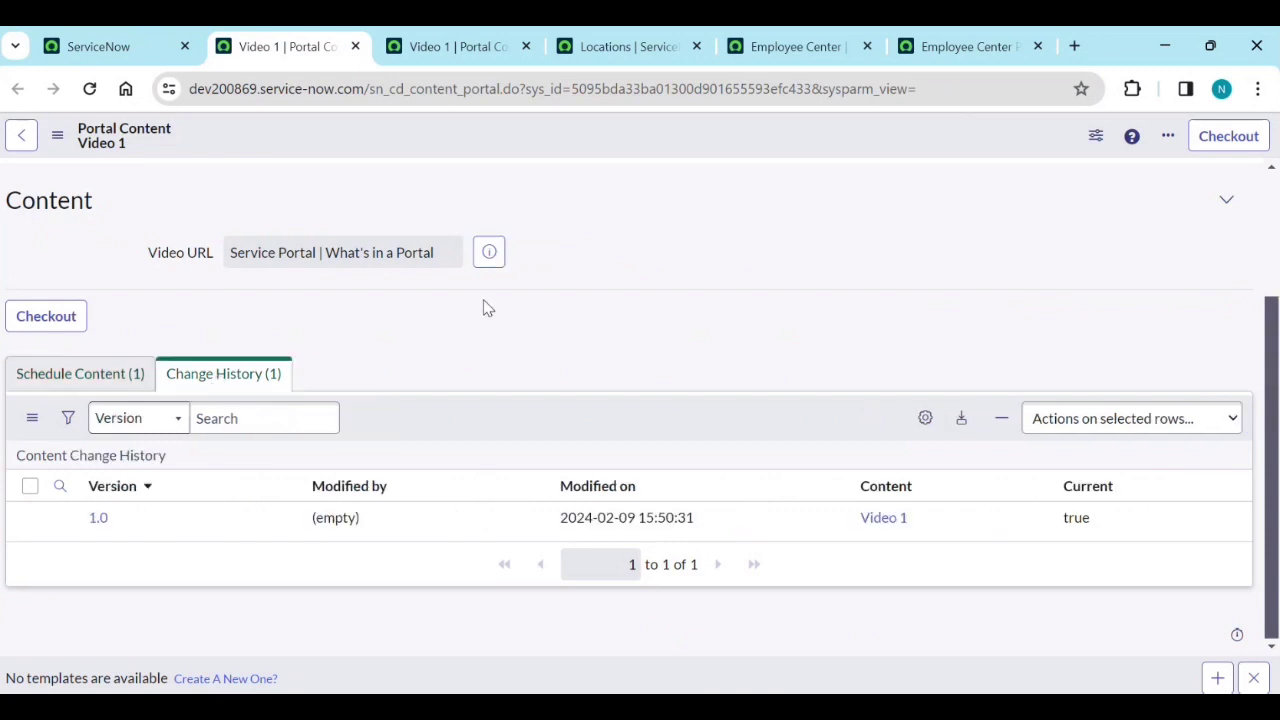
{"action": "scroll", "coordinate": [486, 320], "scroll_direction": "up", "scroll_amount": 3}
{"action": "left_click", "coordinate": [85, 557]}
{"action": "scroll", "coordinate": [150, 555], "scroll_direction": "down", "scroll_amount": 2}
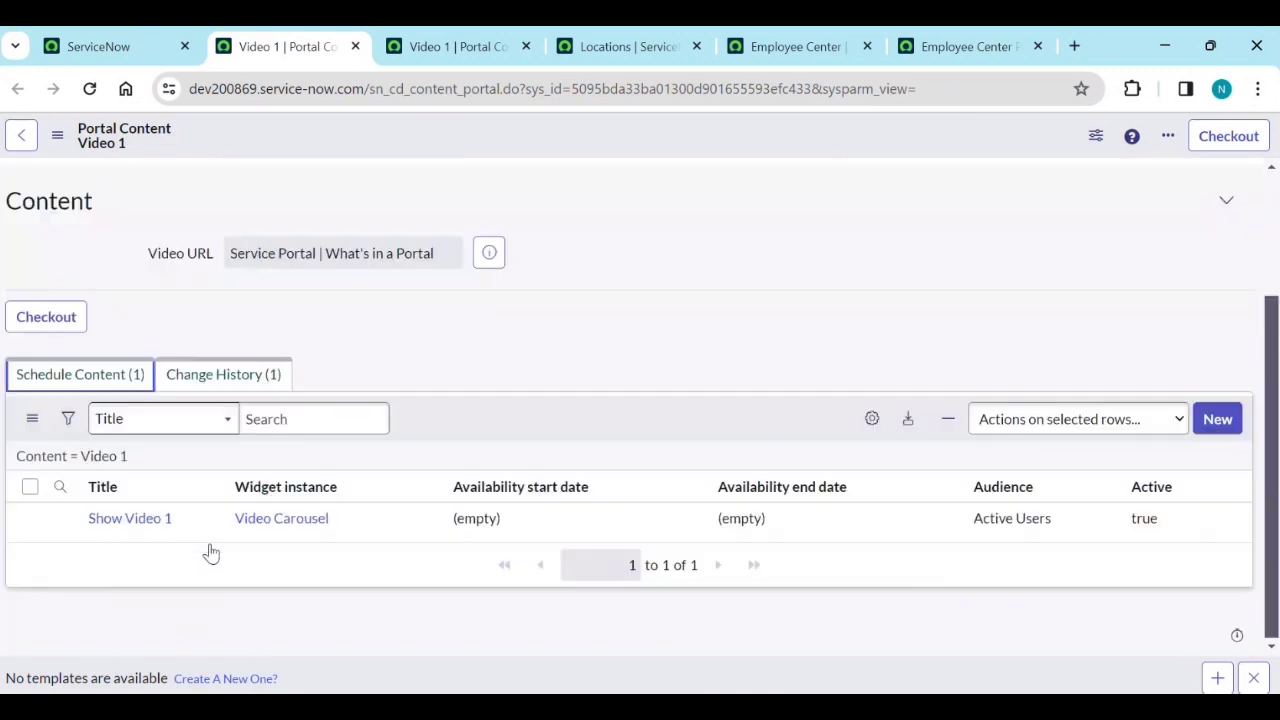
{"action": "left_click", "coordinate": [158, 522]}
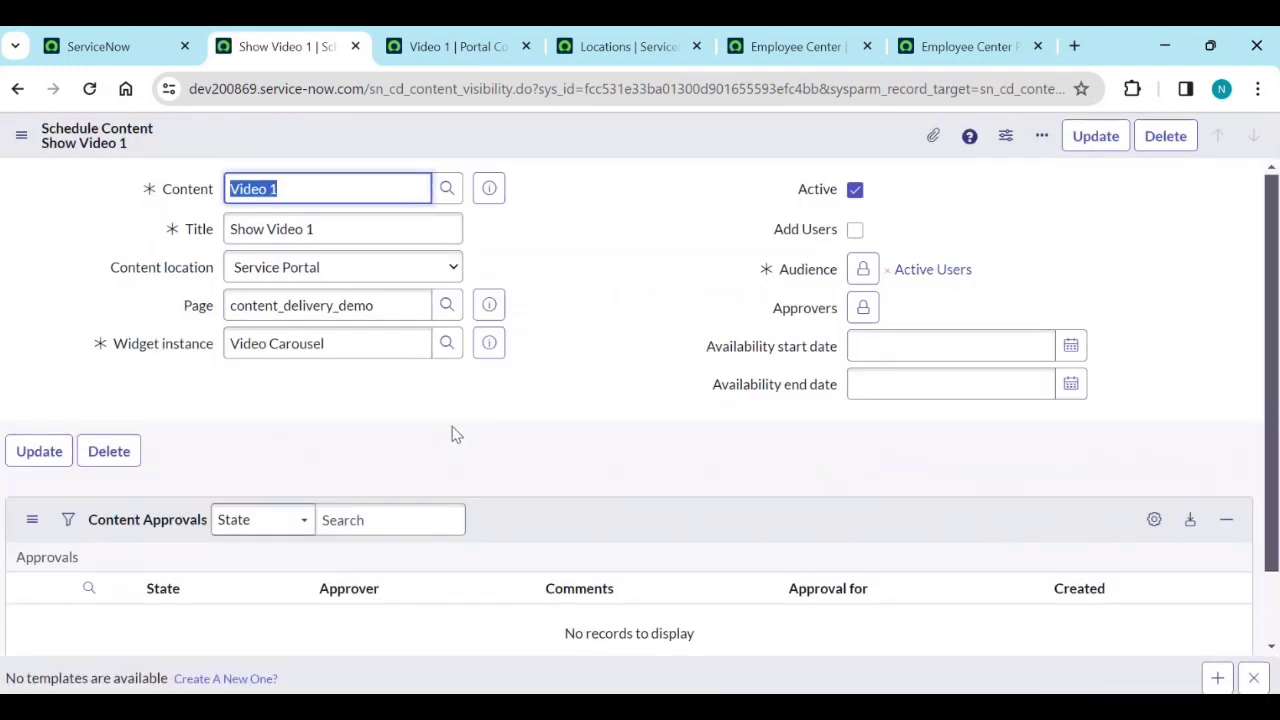
{"action": "left_click", "coordinate": [1071, 345]}
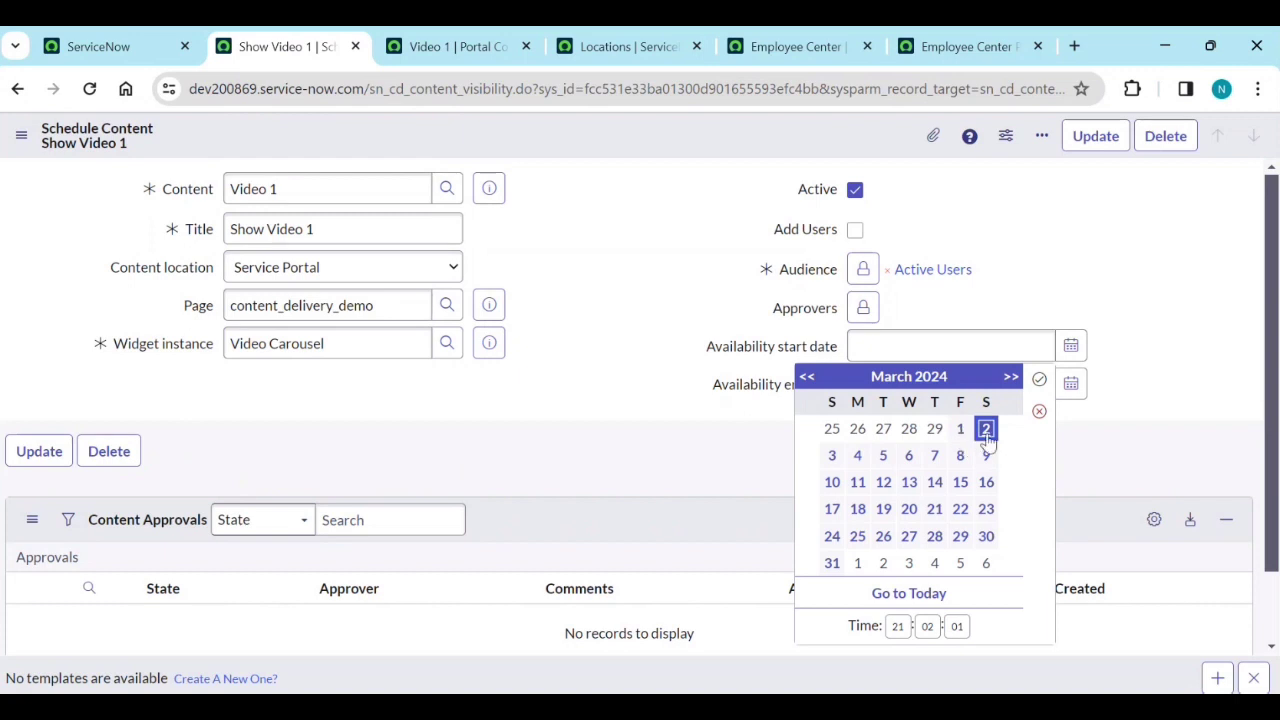
{"action": "left_click", "coordinate": [1039, 379]}
{"action": "left_click", "coordinate": [1071, 384]}
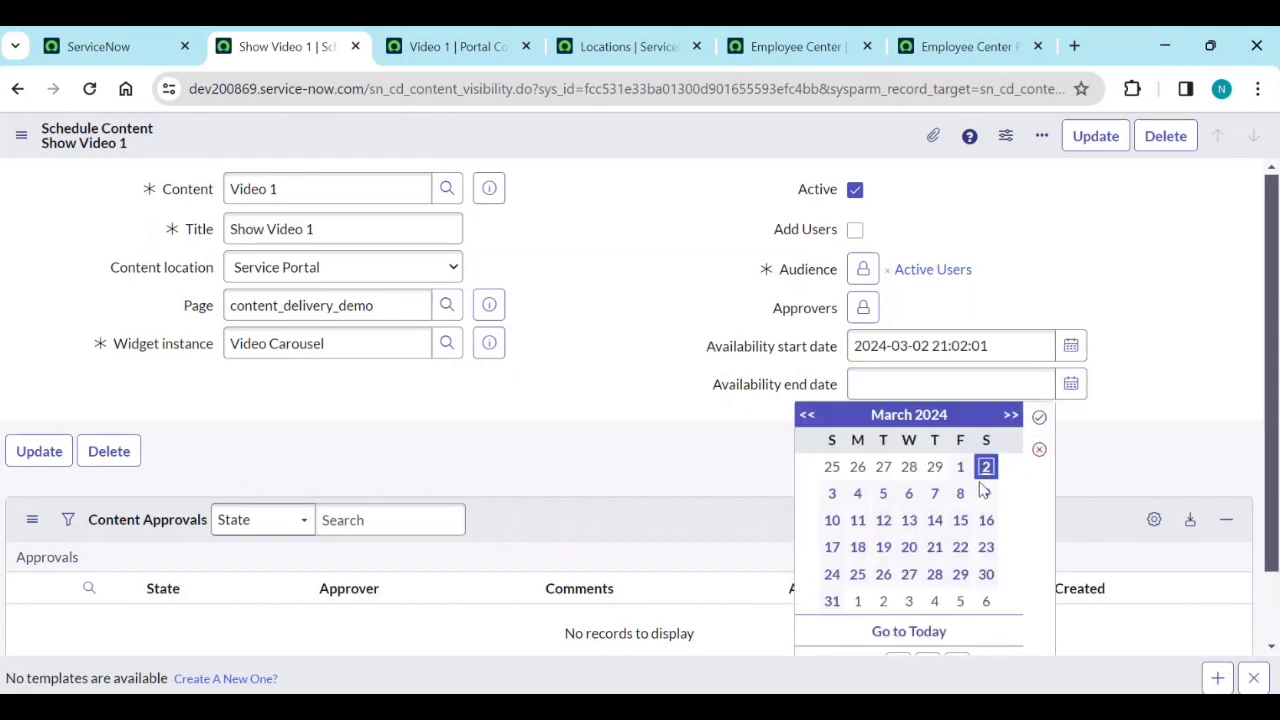
{"action": "left_click", "coordinate": [1039, 418]}
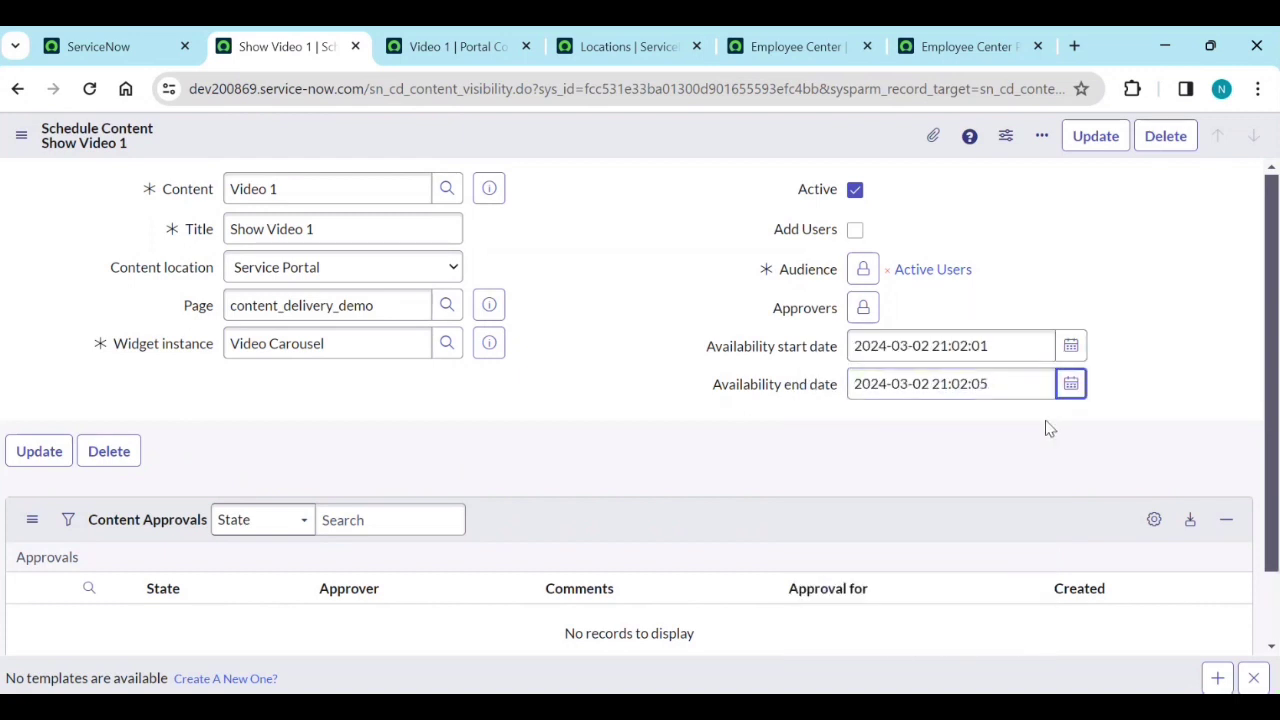
{"action": "right_click", "coordinate": [630, 163]}
{"action": "left_click", "coordinate": [630, 158]}
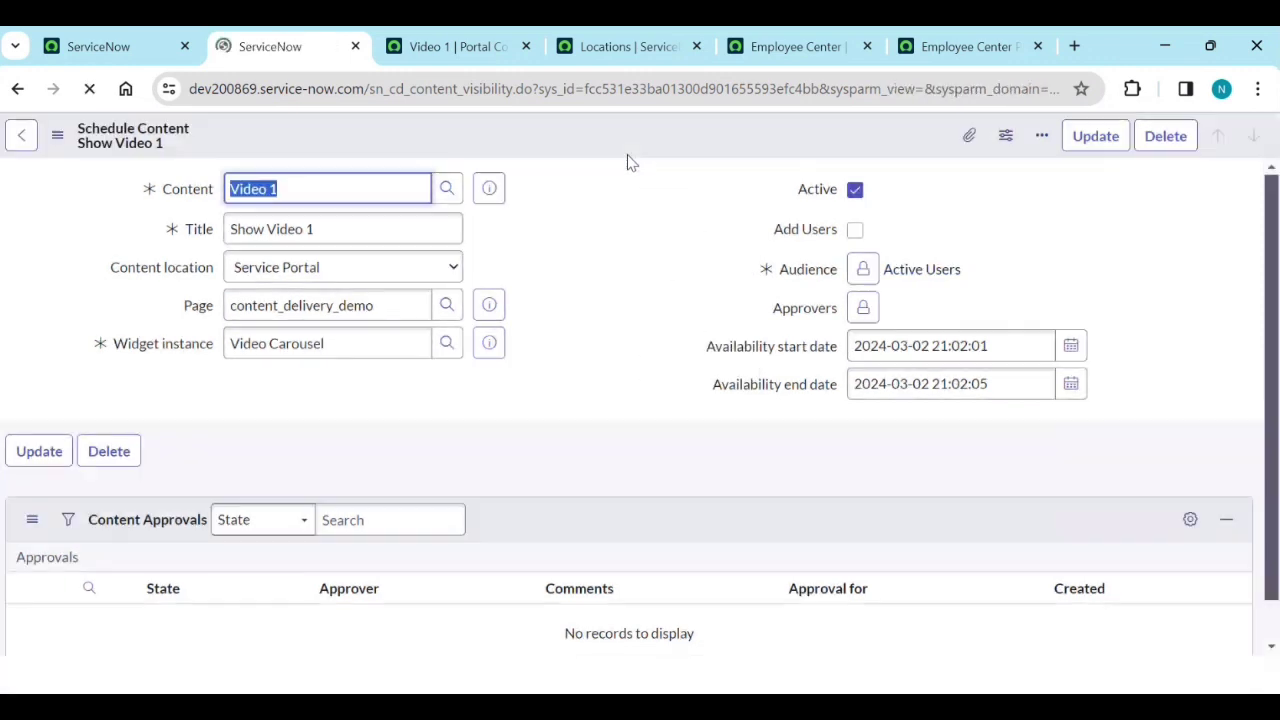
Reload the Employee Center homepage and check whether the Videos section reflects the new availability dates
{"action": "left_click", "coordinate": [957, 46]}
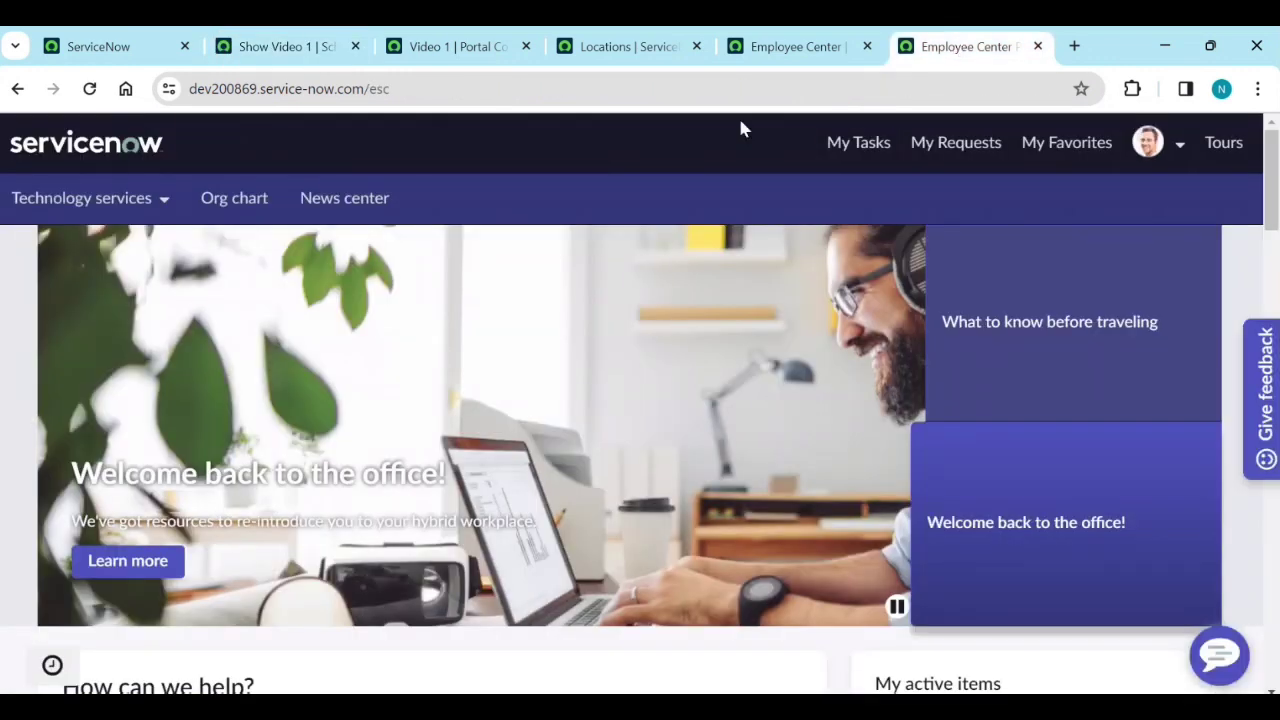
{"action": "left_click", "coordinate": [90, 89]}
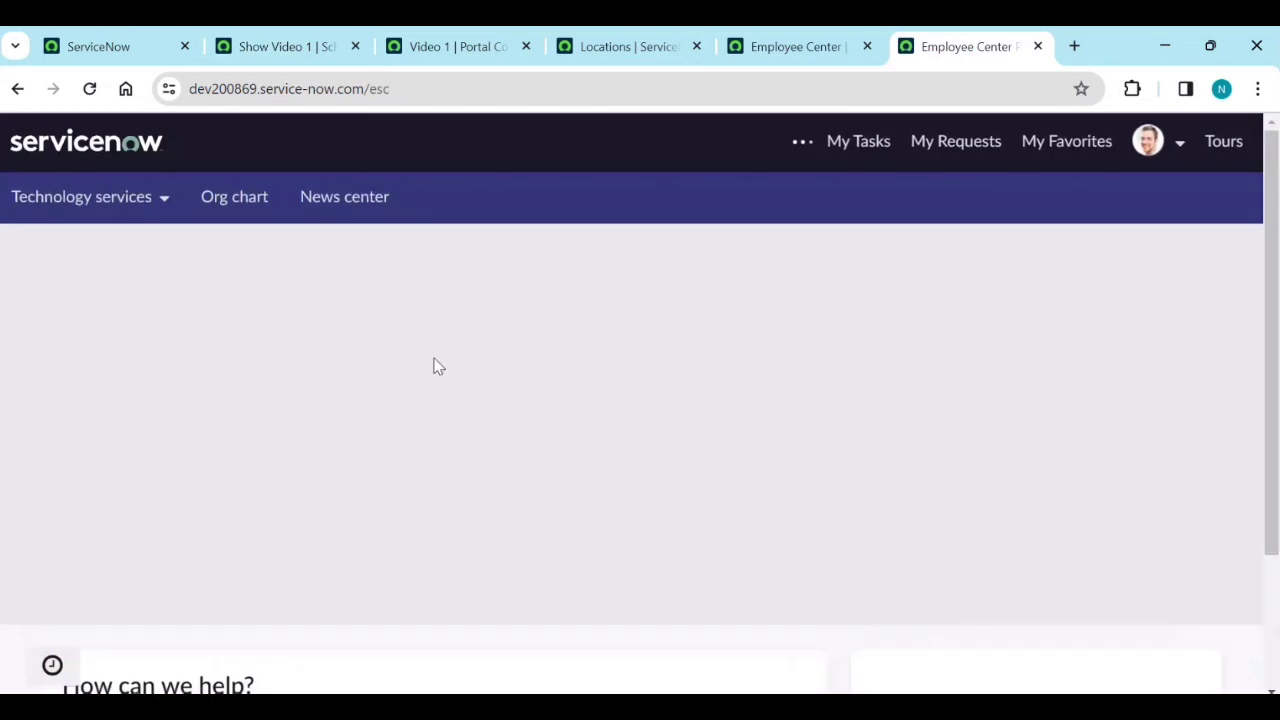
{"action": "scroll", "coordinate": [430, 408], "scroll_direction": "down", "scroll_amount": 15}
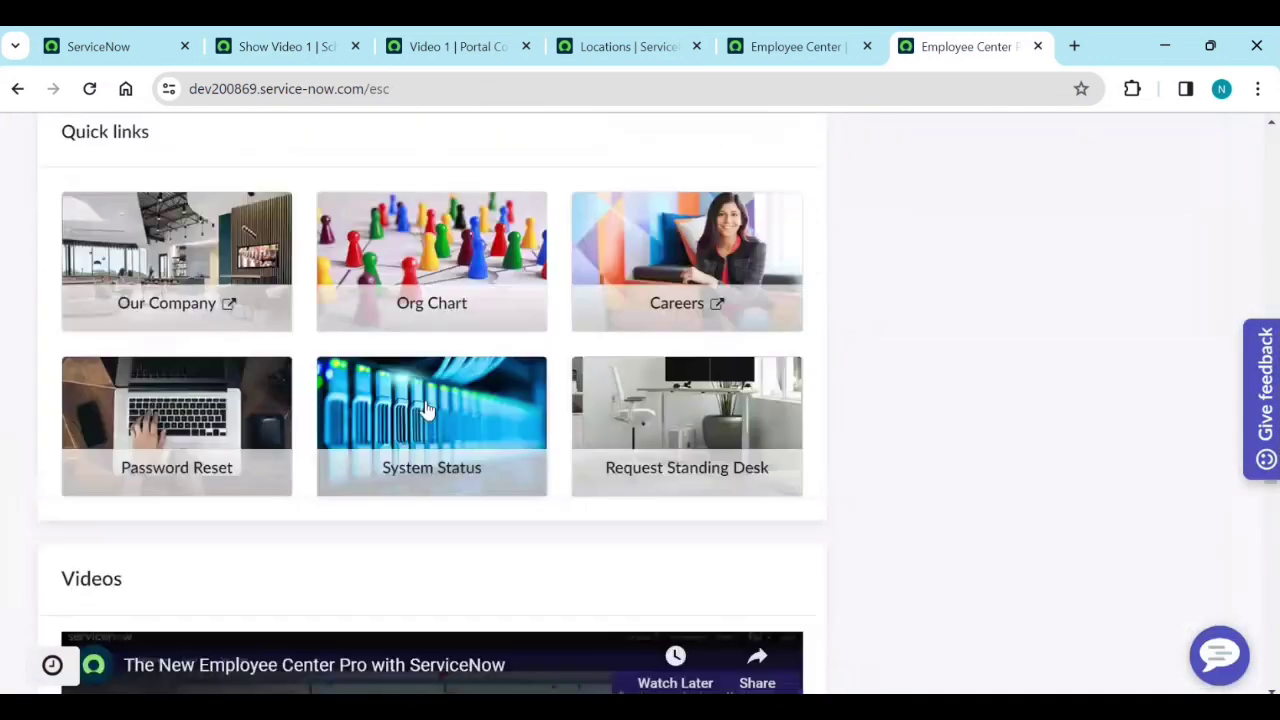
{"action": "scroll", "coordinate": [425, 415], "scroll_direction": "down", "scroll_amount": 3}
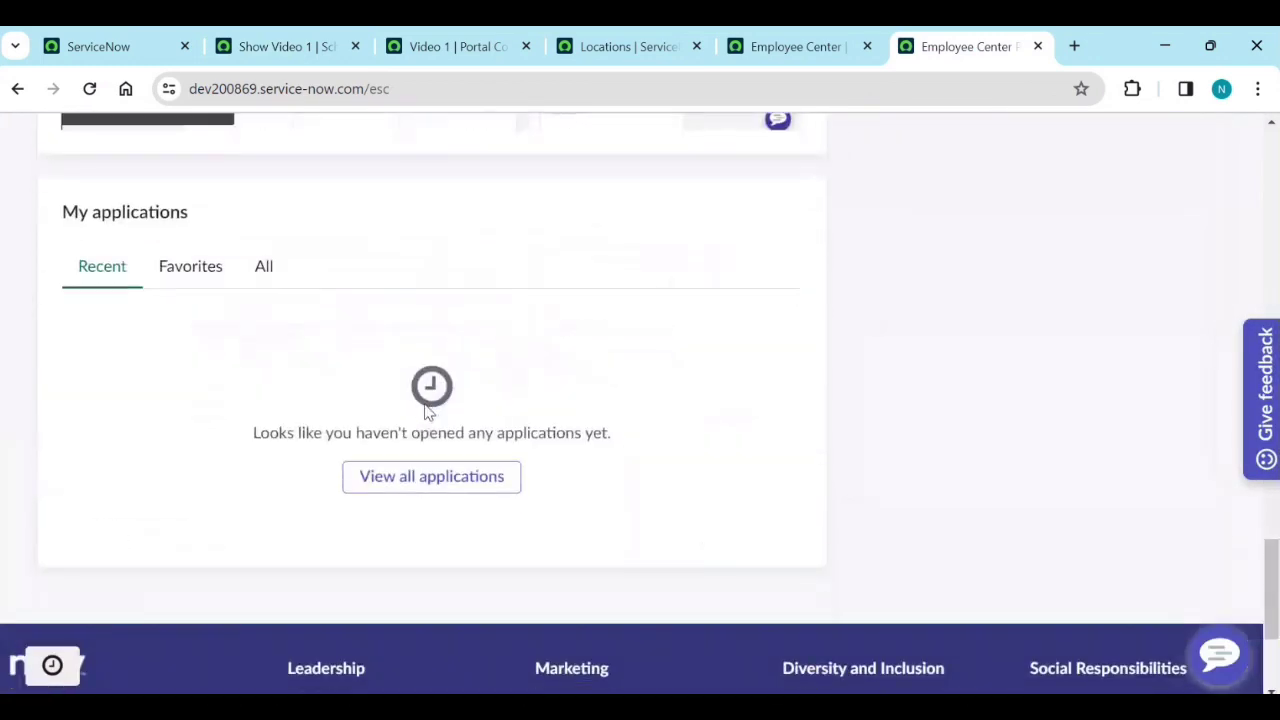
{"action": "scroll", "coordinate": [425, 410], "scroll_direction": "up", "scroll_amount": 6}
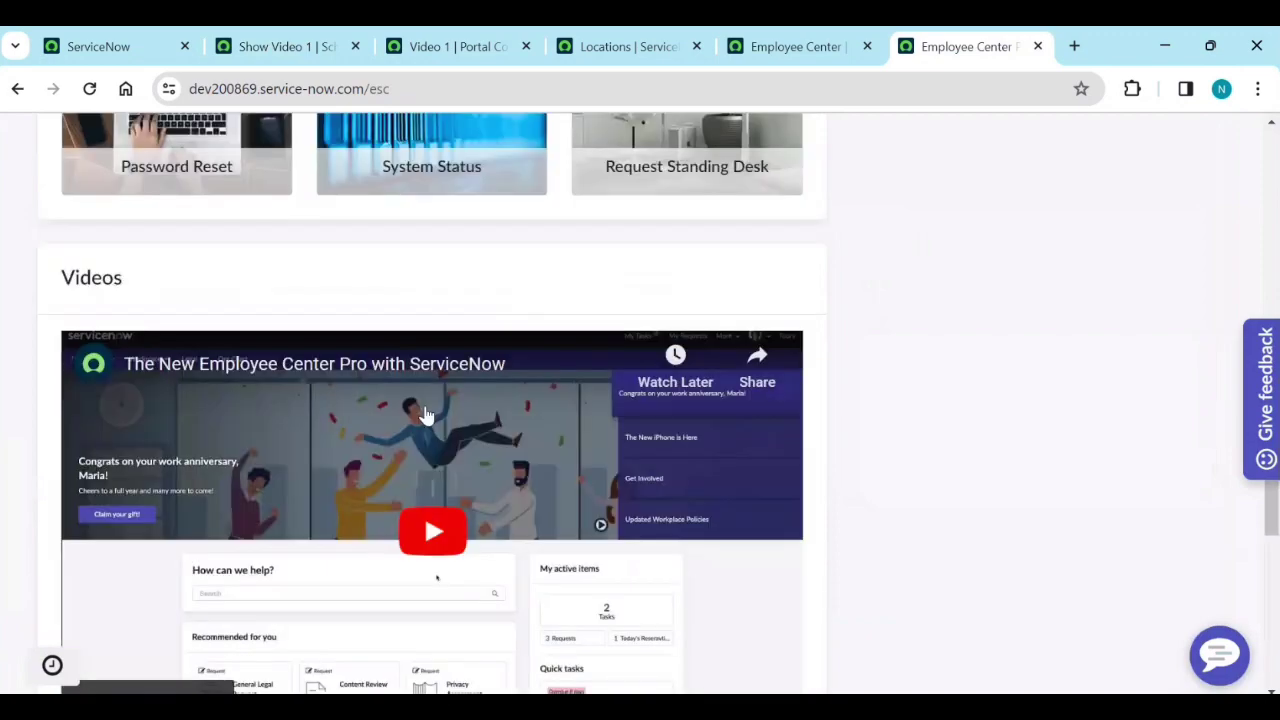
{"action": "scroll", "coordinate": [428, 412], "scroll_direction": "up", "scroll_amount": 10}
{"action": "scroll", "coordinate": [465, 427], "scroll_direction": "down", "scroll_amount": 2}
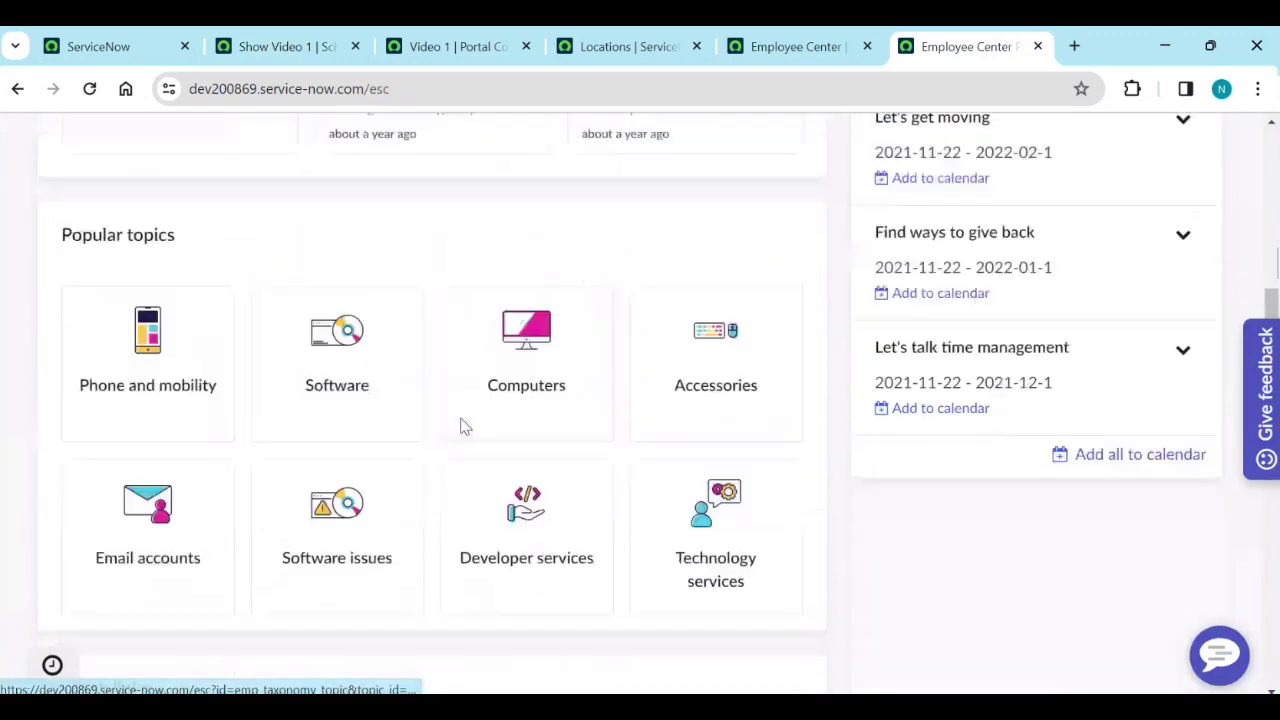
Open the homepage in Designer from the Video Carousel widget in the Videos section
{"action": "scroll", "coordinate": [471, 423], "scroll_direction": "down", "scroll_amount": 3}
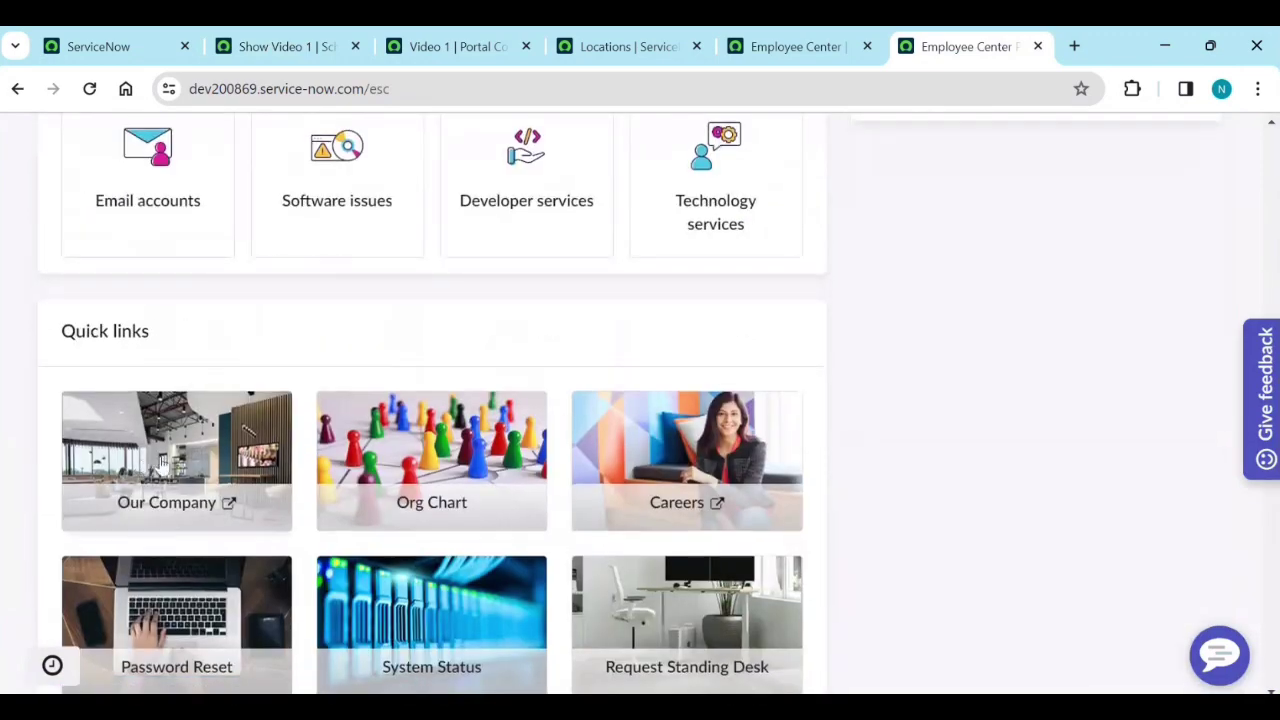
{"action": "scroll", "coordinate": [158, 430], "scroll_direction": "down", "scroll_amount": 4}
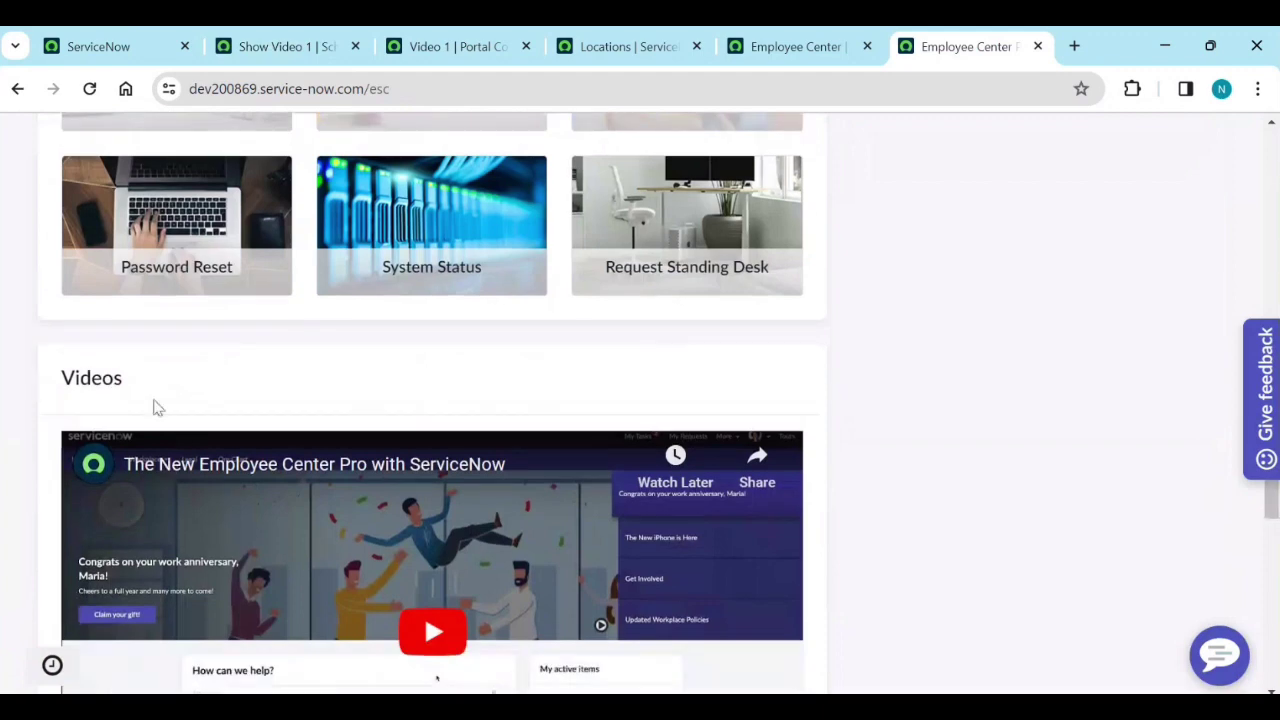
{"action": "right_click", "coordinate": [596, 379], "text": "ctrl"}
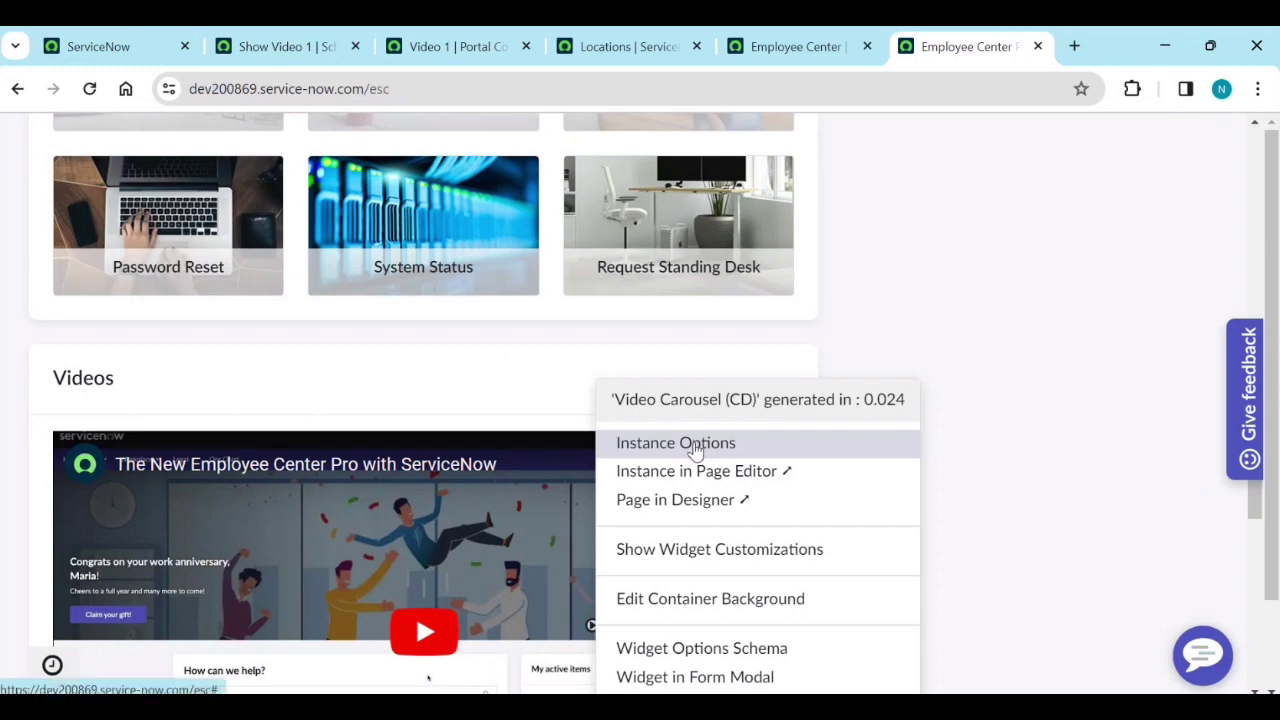
{"action": "left_click", "coordinate": [706, 503]}
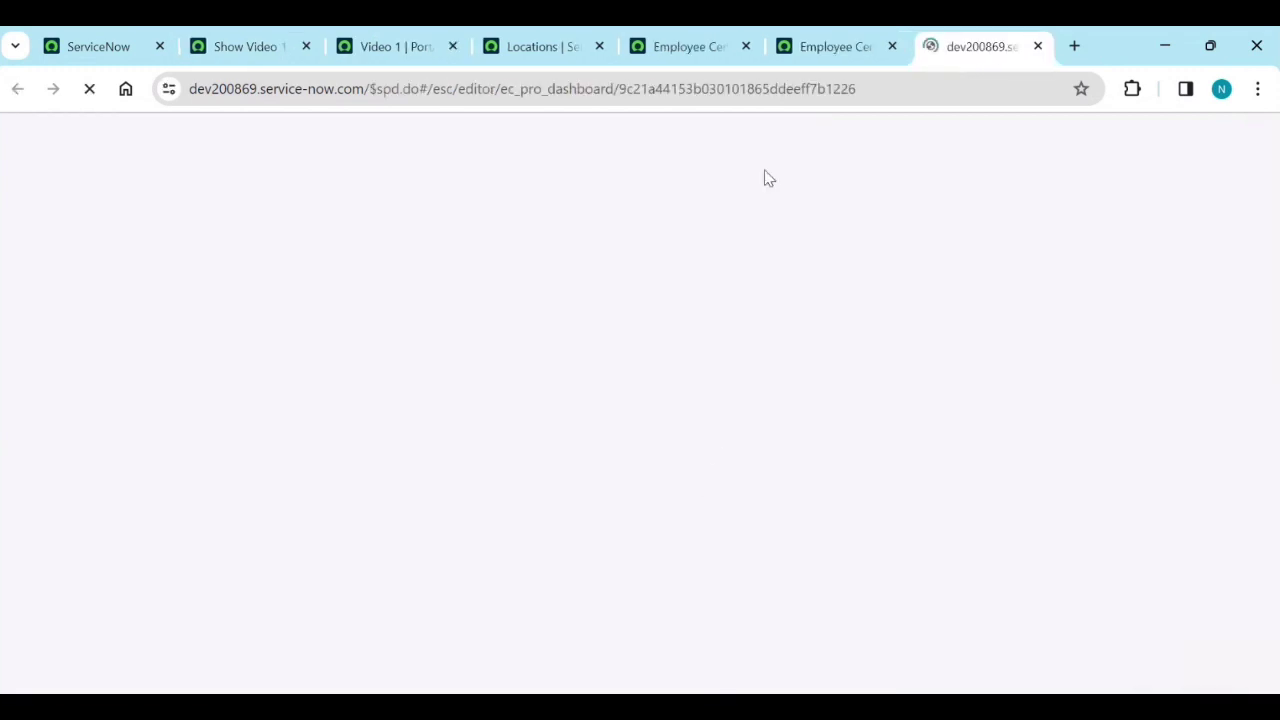
Check the widget instance on the Show Video 1 schedule record and locate the matching widget in the Videos section of Service Portal Designer
{"action": "left_click", "coordinate": [268, 47]}
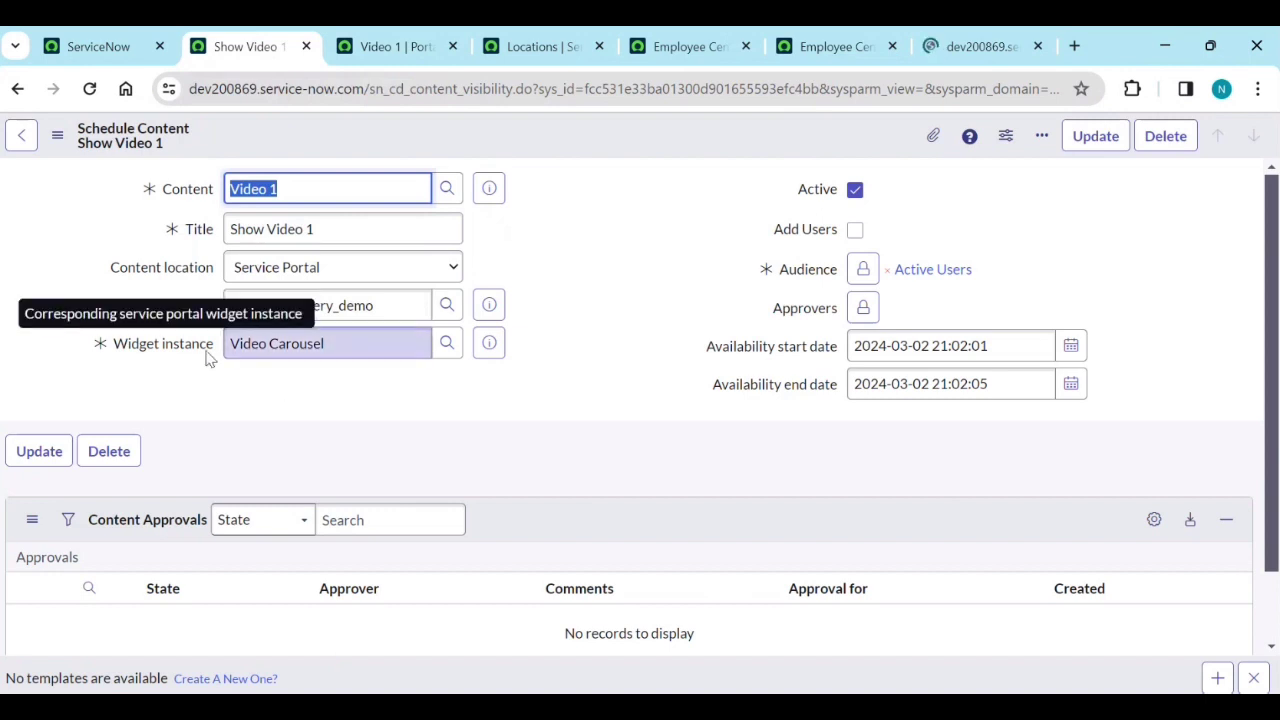
{"action": "left_click", "coordinate": [980, 47]}
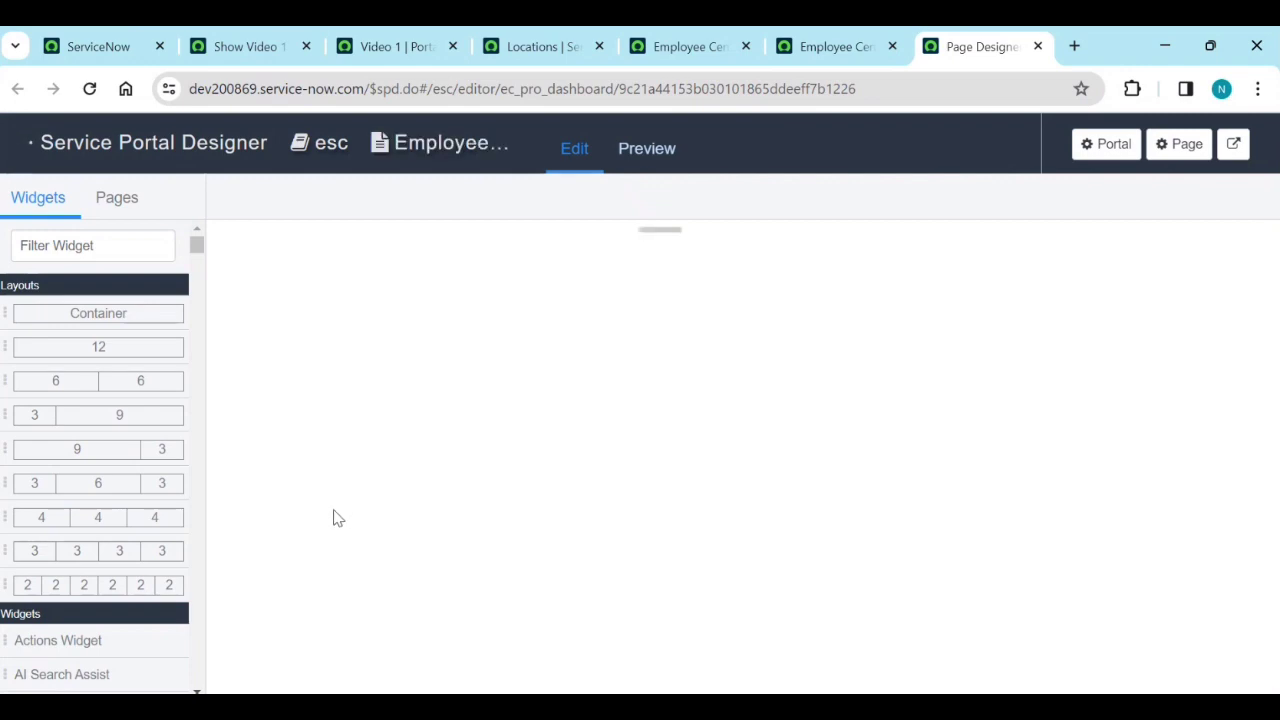
{"action": "scroll", "coordinate": [706, 465], "scroll_direction": "down", "scroll_amount": 12}
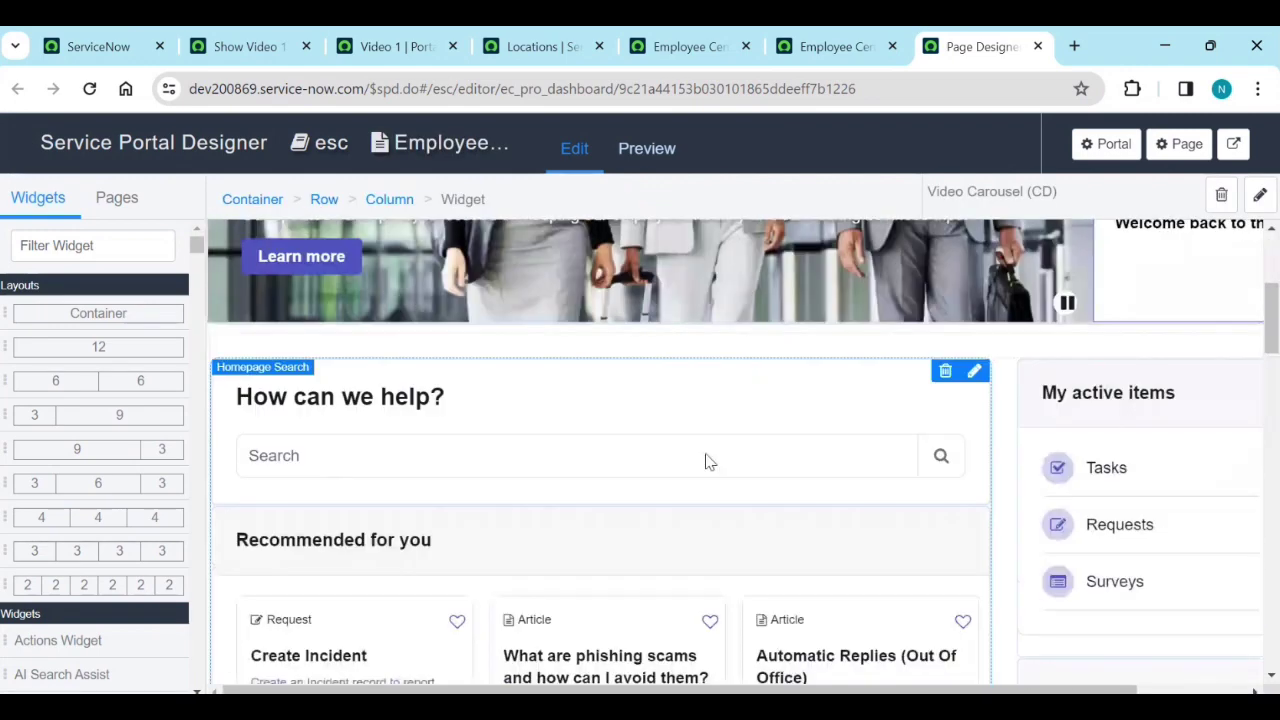
{"action": "scroll", "coordinate": [706, 480], "scroll_direction": "down", "scroll_amount": 3}
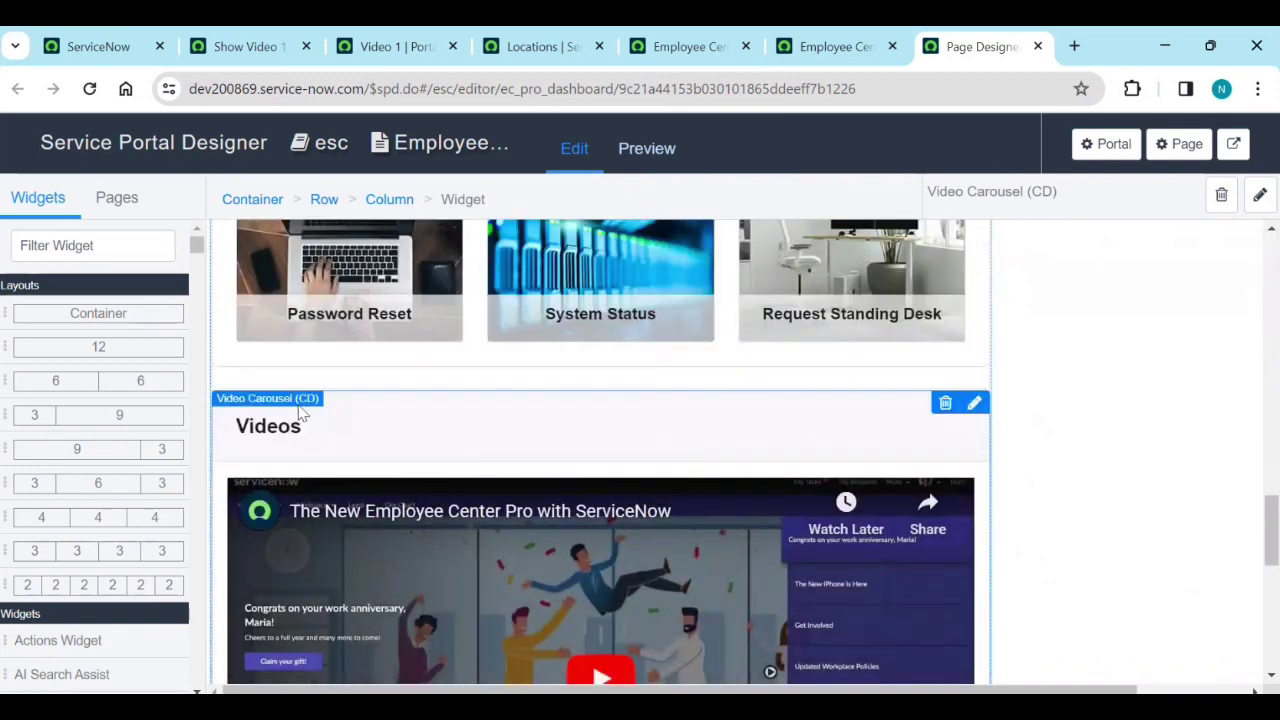
Filter the designer's widget list by "vide" and open the options of the Video Carousel (CD) widget in the Videos section
{"action": "left_click", "coordinate": [70, 251]}
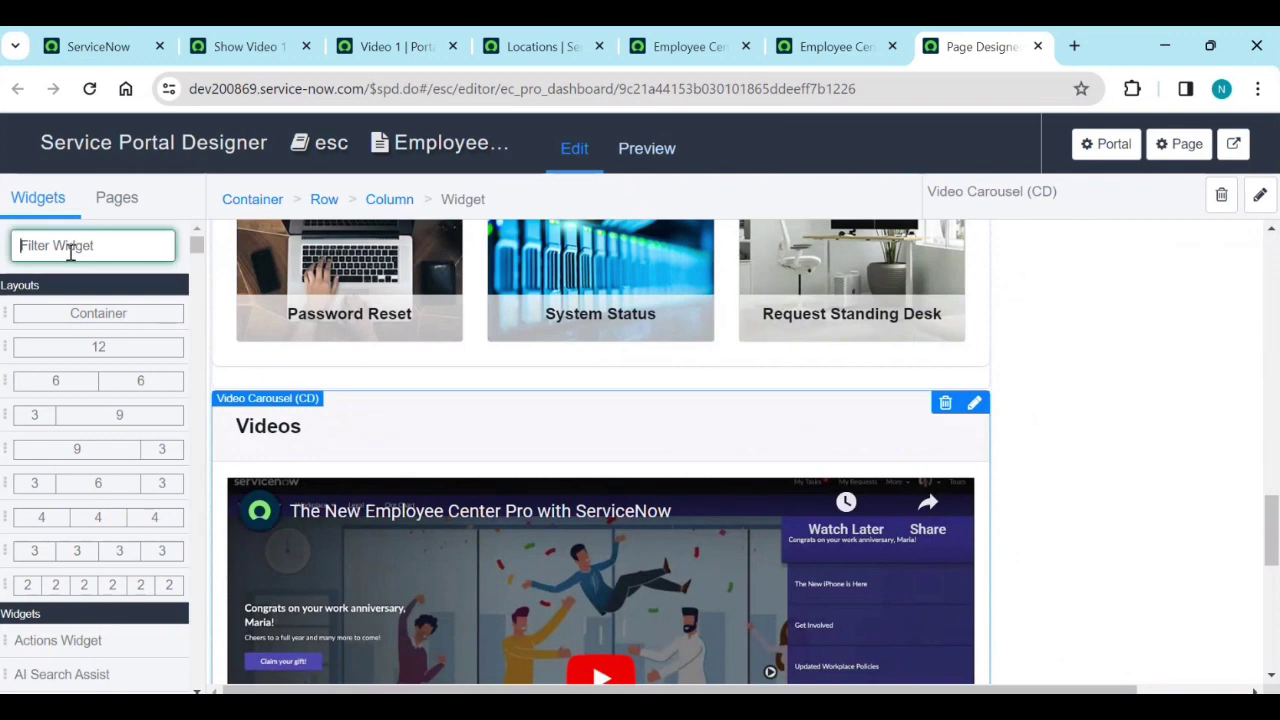
{"action": "type", "text": "vi"}
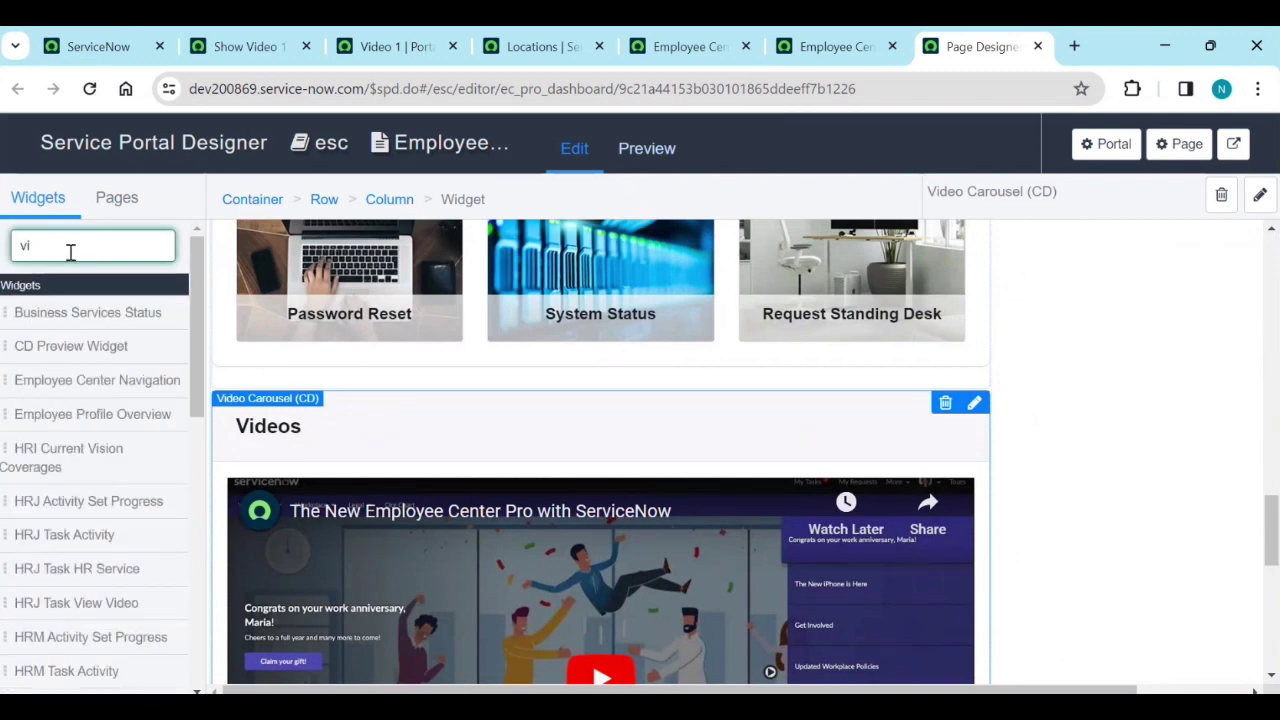
{"action": "type", "text": "de"}
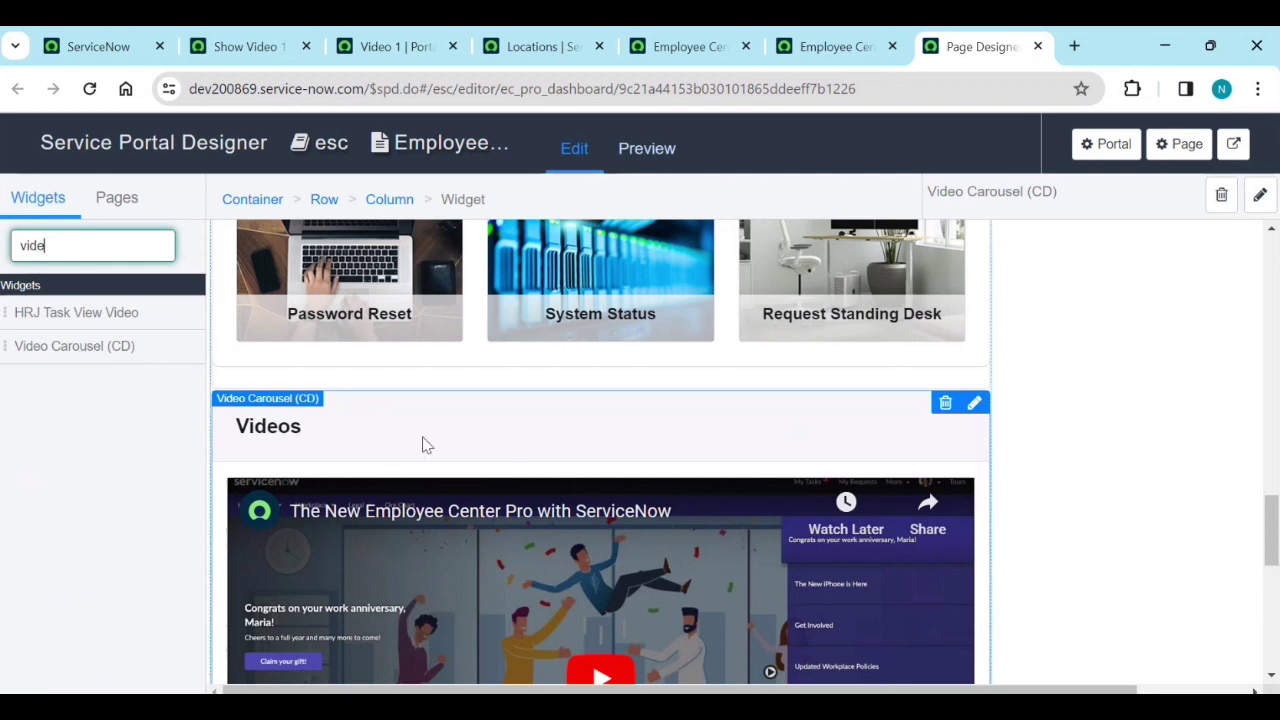
{"action": "scroll", "coordinate": [506, 452], "scroll_direction": "down", "scroll_amount": 4}
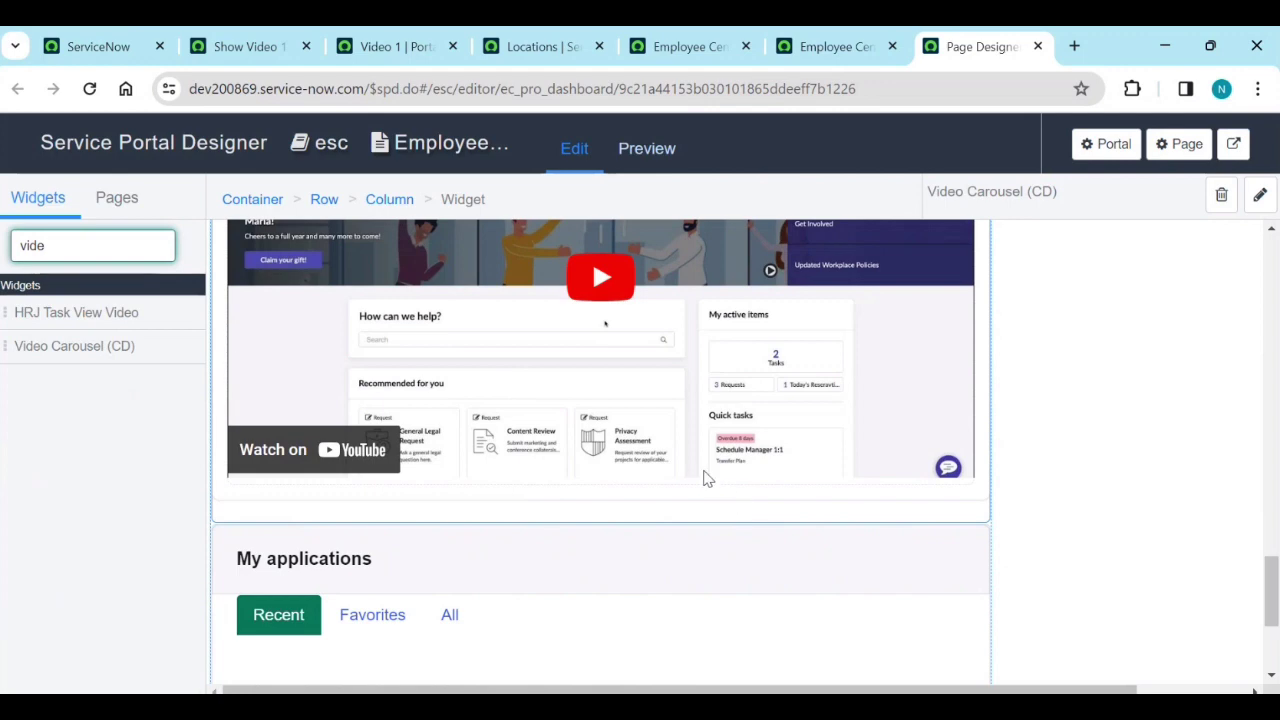
{"action": "scroll", "coordinate": [868, 359], "scroll_direction": "up", "scroll_amount": 2}
{"action": "scroll", "coordinate": [935, 376], "scroll_direction": "up", "scroll_amount": 2}
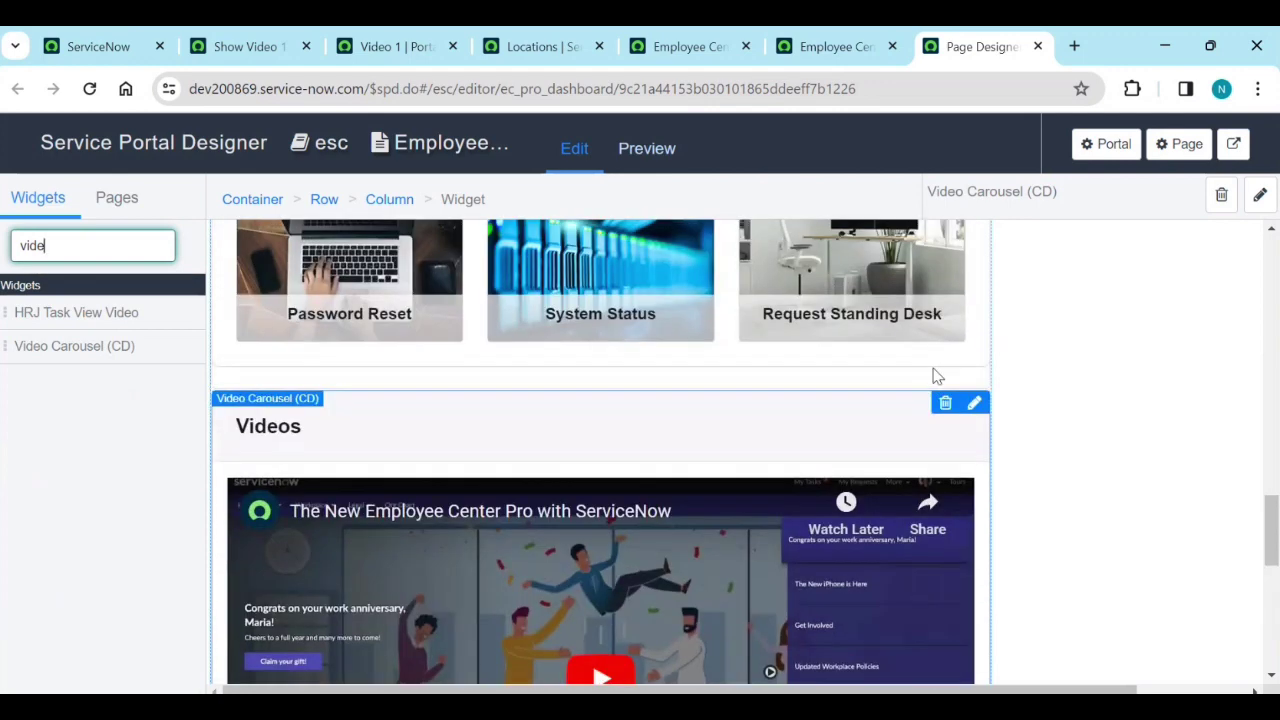
{"action": "left_click", "coordinate": [975, 404]}
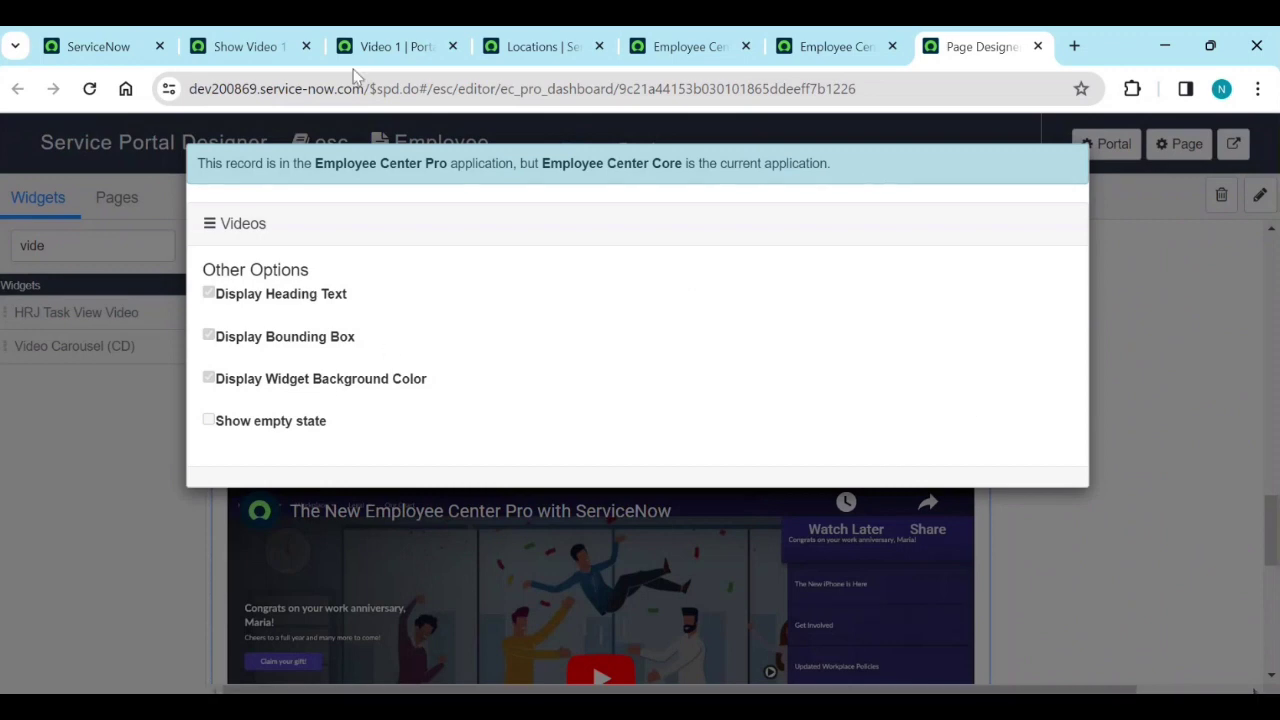
Find the Content Publishing Portal class with the search term "portal", open its list, and show only records with content type Video
{"action": "left_click", "coordinate": [266, 38]}
{"action": "left_click", "coordinate": [115, 44]}
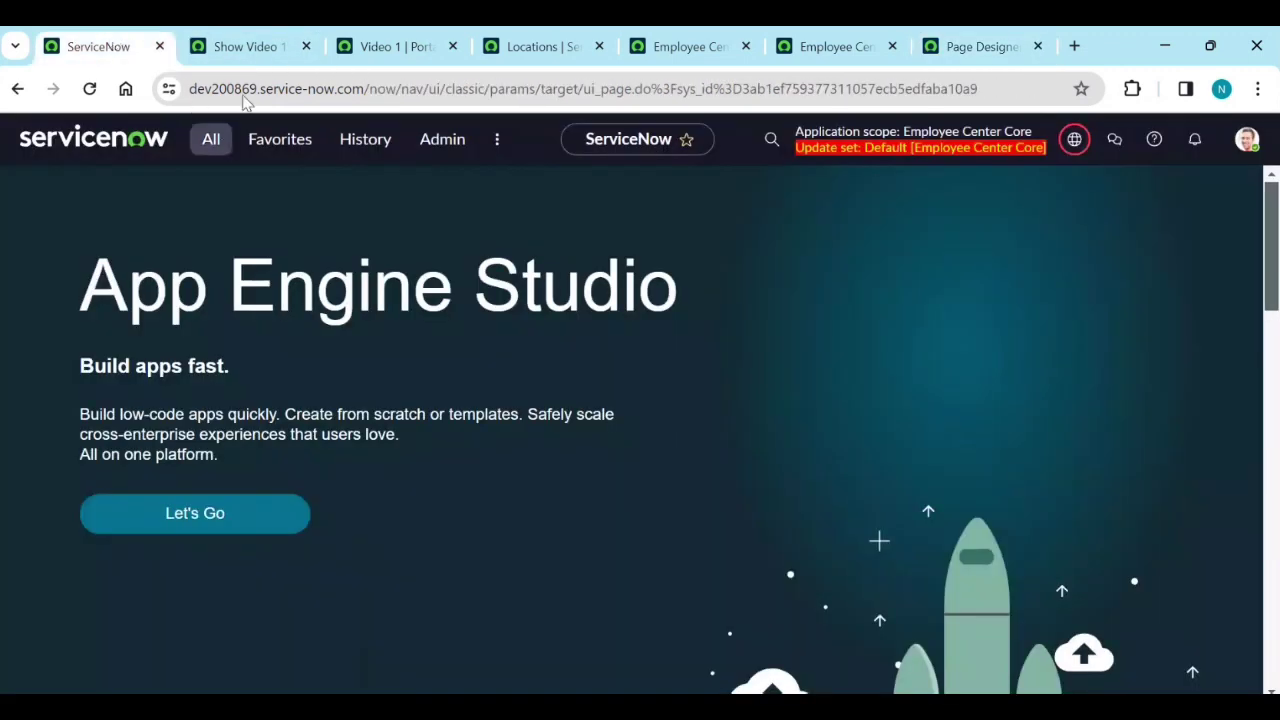
{"action": "left_click", "coordinate": [258, 47]}
{"action": "left_click", "coordinate": [112, 47]}
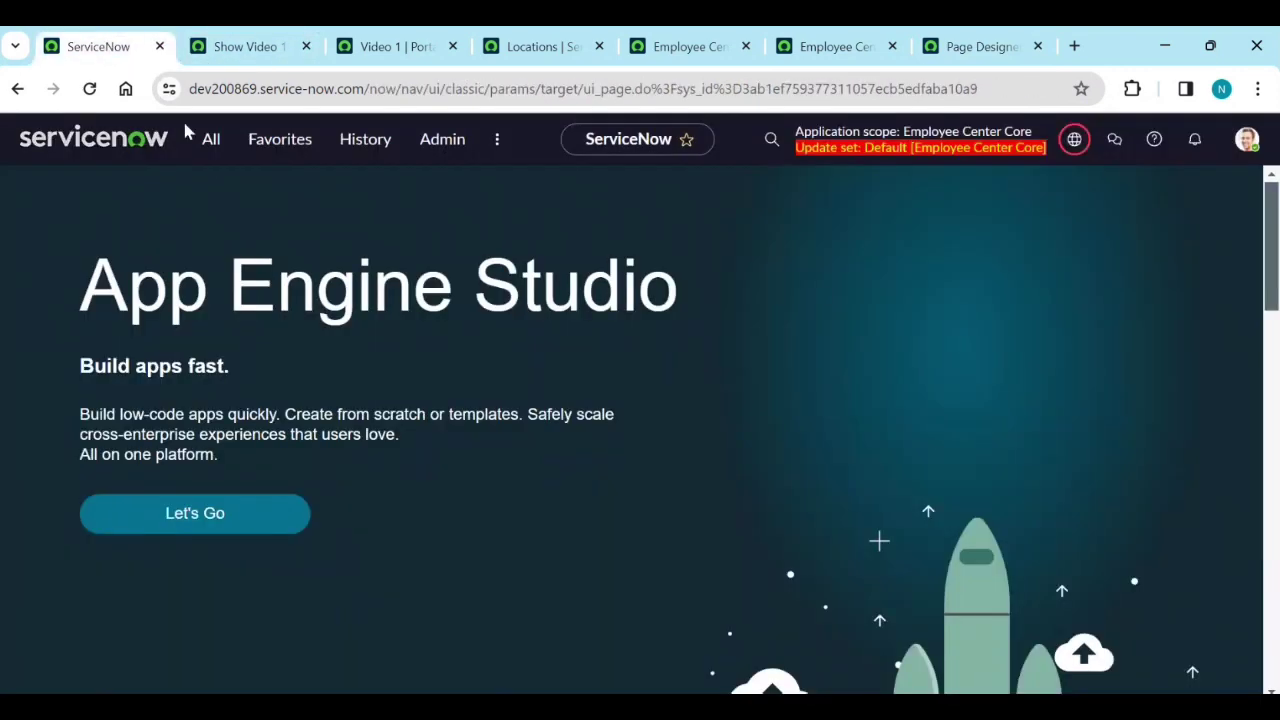
{"action": "left_click", "coordinate": [211, 139]}
{"action": "type", "text": "p"}
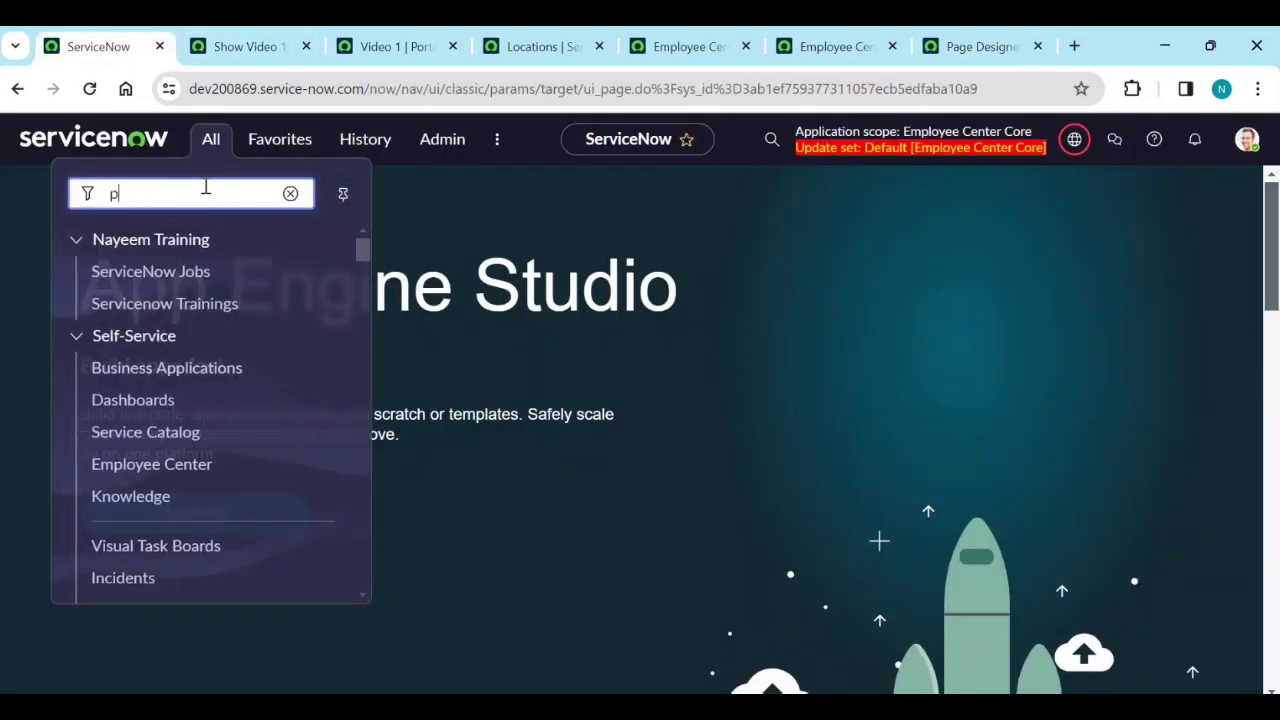
{"action": "type", "text": "ortal"}
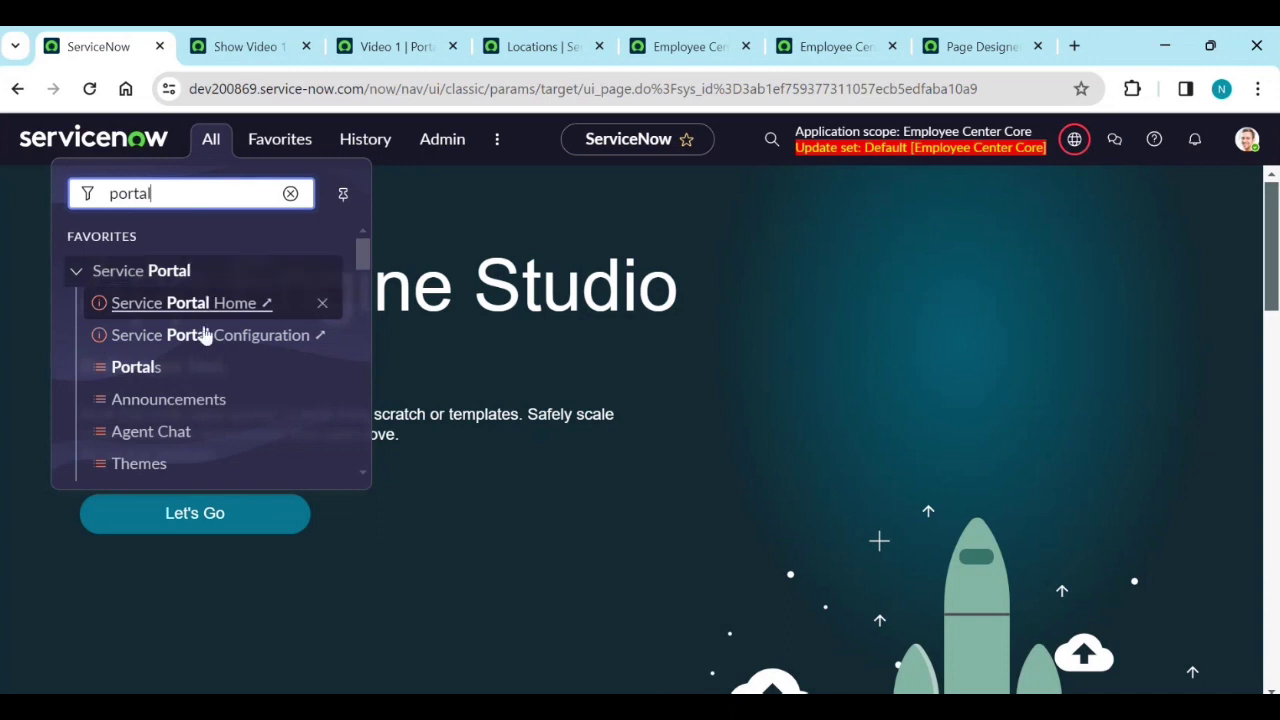
{"action": "scroll", "coordinate": [200, 354], "scroll_direction": "down", "scroll_amount": 3}
{"action": "scroll", "coordinate": [197, 370], "scroll_direction": "down", "scroll_amount": 6}
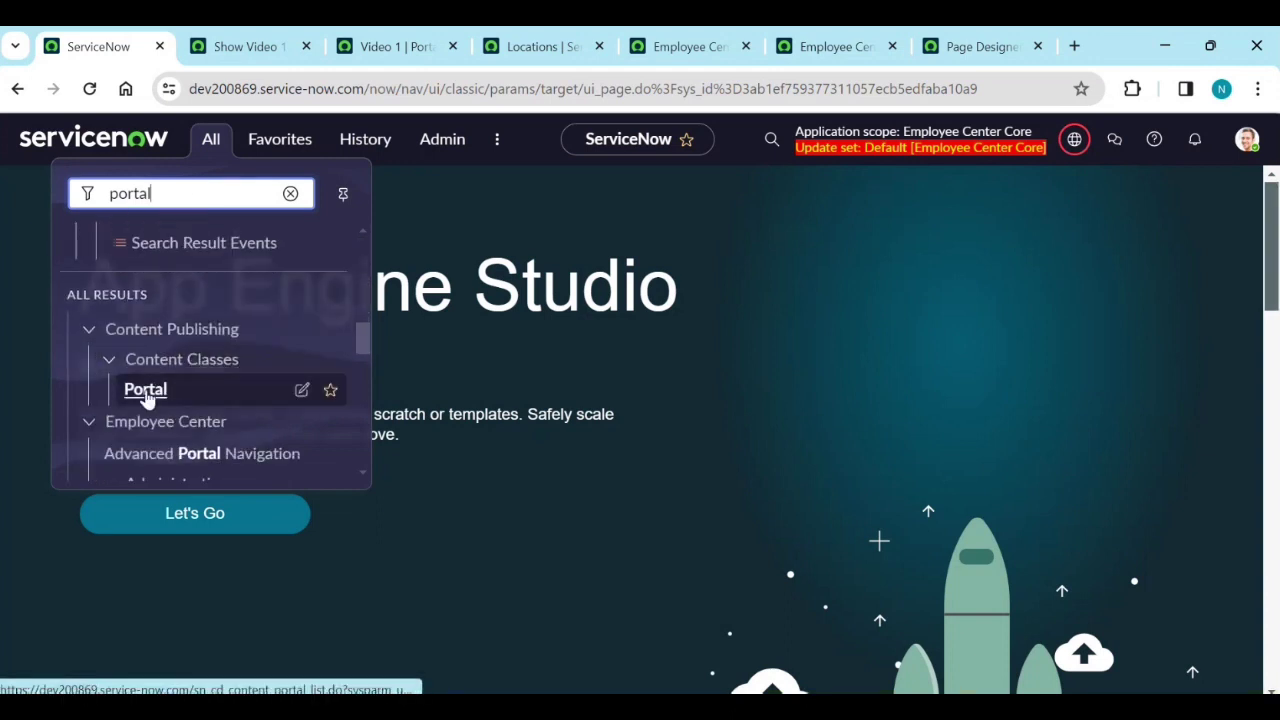
{"action": "left_click", "coordinate": [148, 397]}
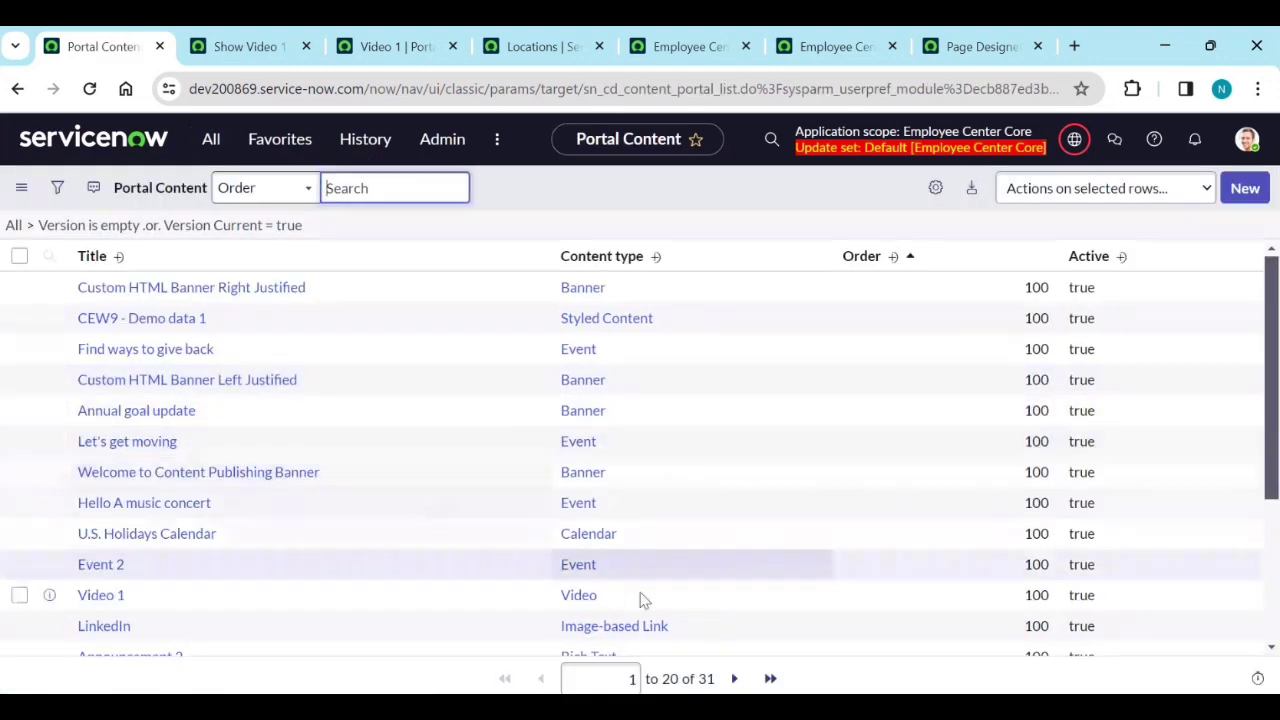
{"action": "right_click", "coordinate": [591, 595]}
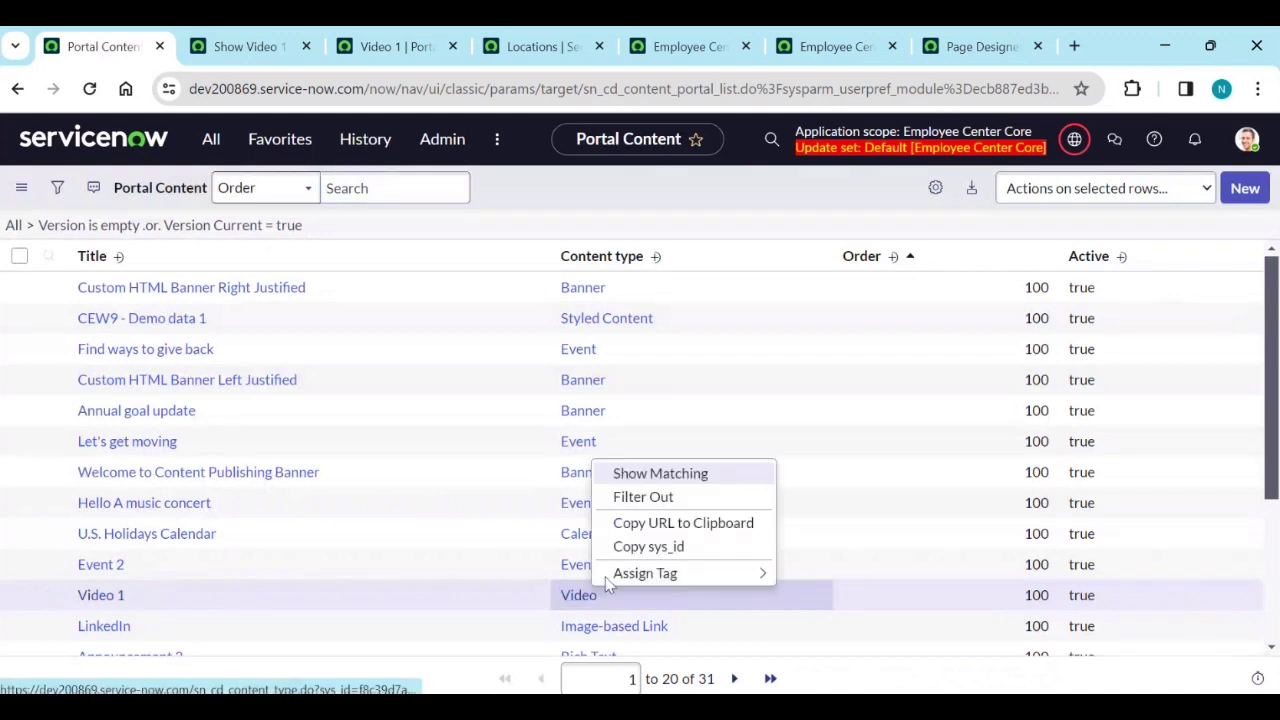
{"action": "left_click", "coordinate": [620, 476]}
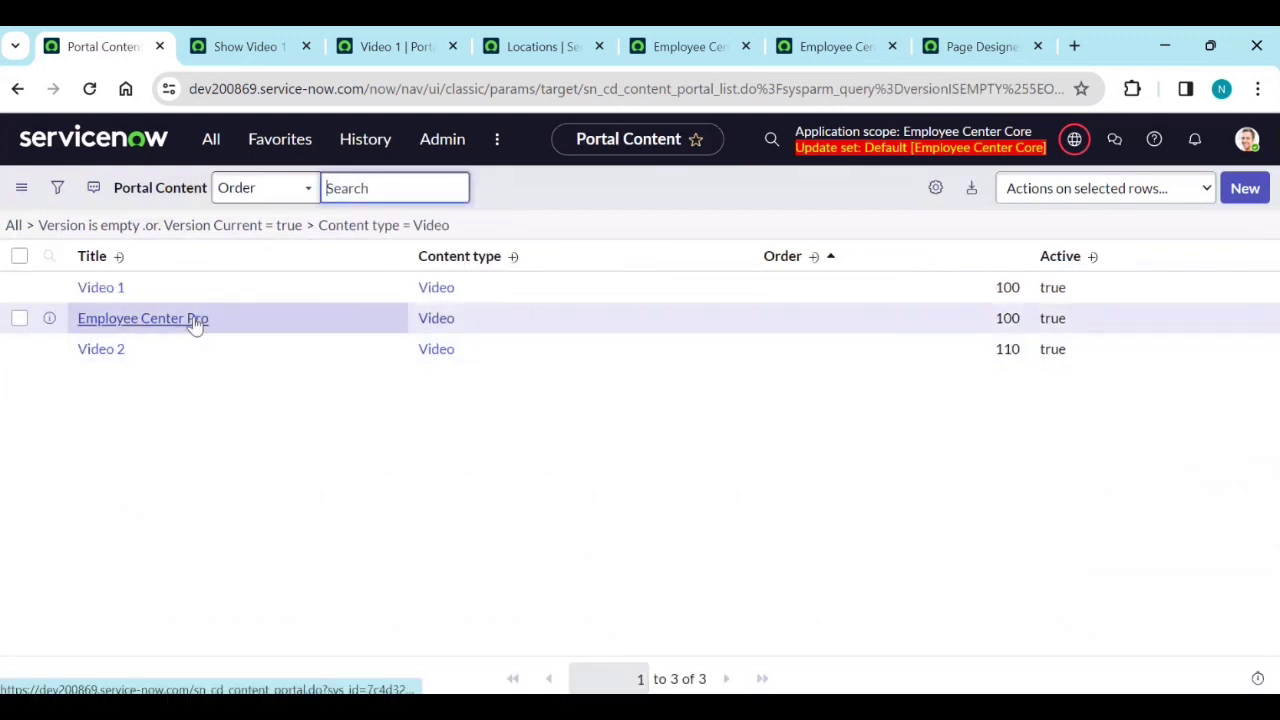
Try to edit the Active value of the Employee Center Pro row directly in the list
{"action": "left_click", "coordinate": [1085, 320]}
{"action": "double_click", "coordinate": [1085, 318]}
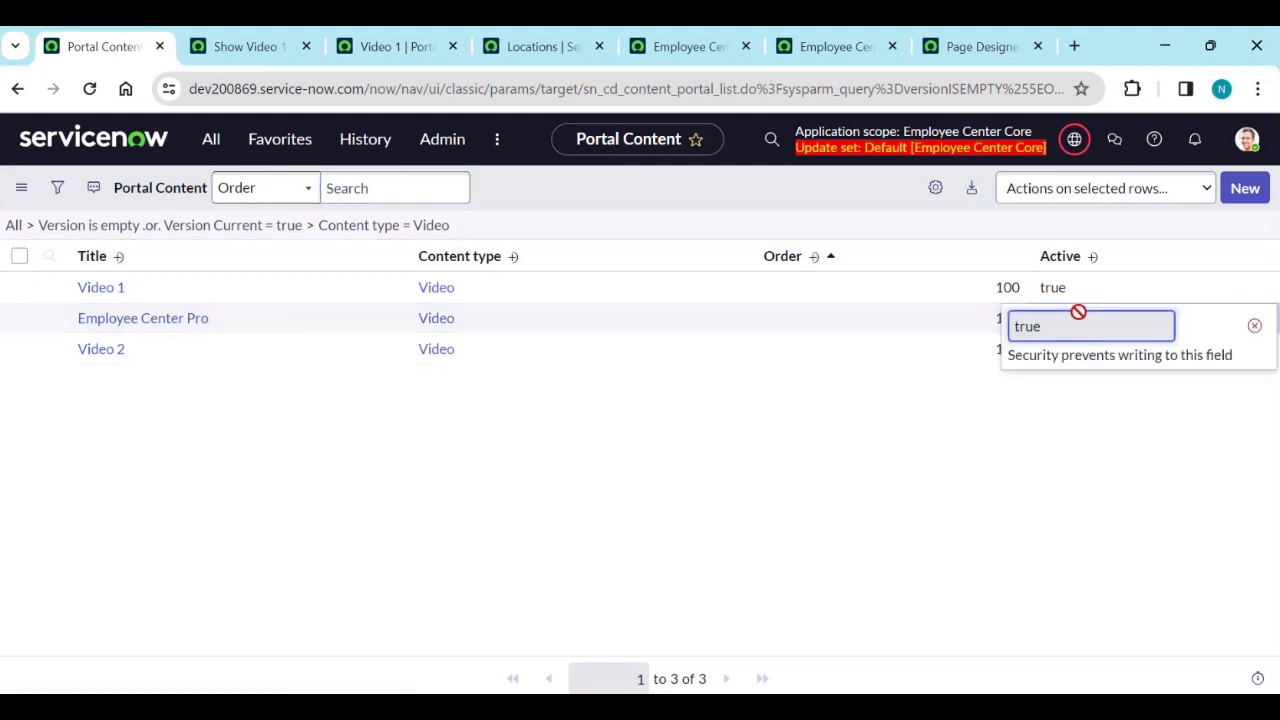
{"action": "left_click", "coordinate": [1254, 326]}
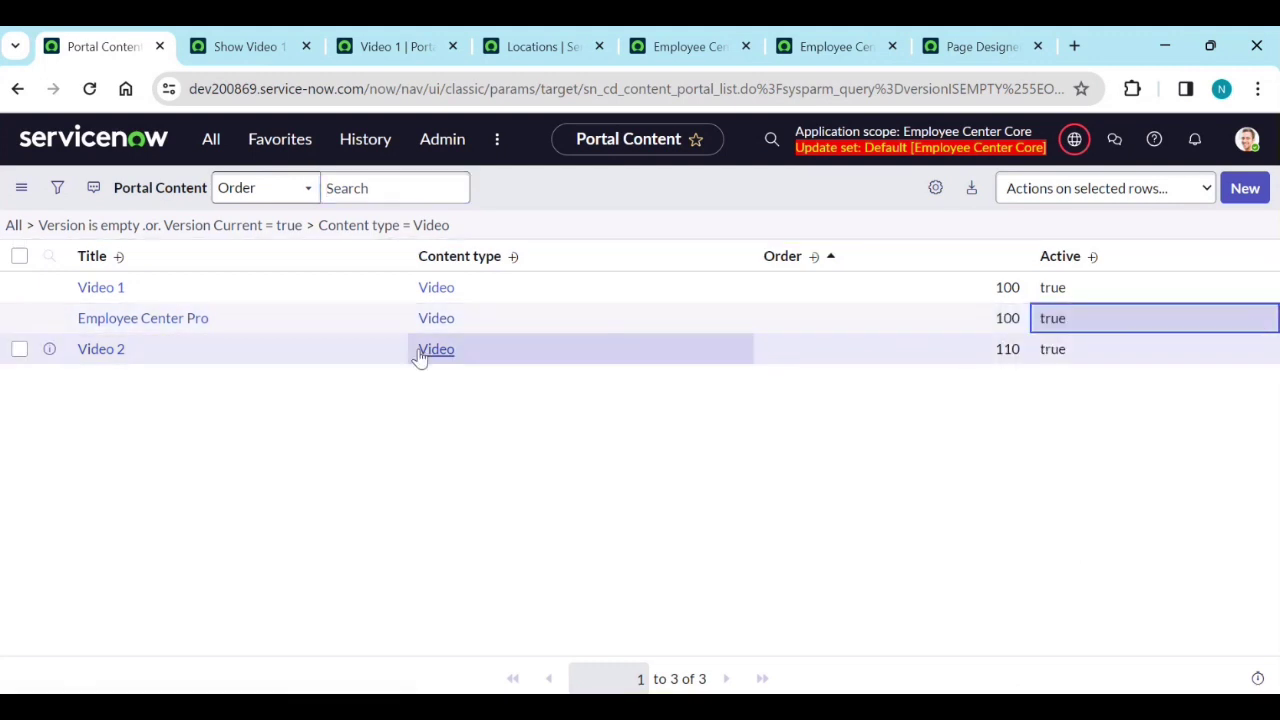
Open the Employee Center Pro content record in a new tab and check it out for editing
{"action": "left_click", "coordinate": [145, 320], "text": "ctrl"}
{"action": "left_click", "coordinate": [205, 47]}
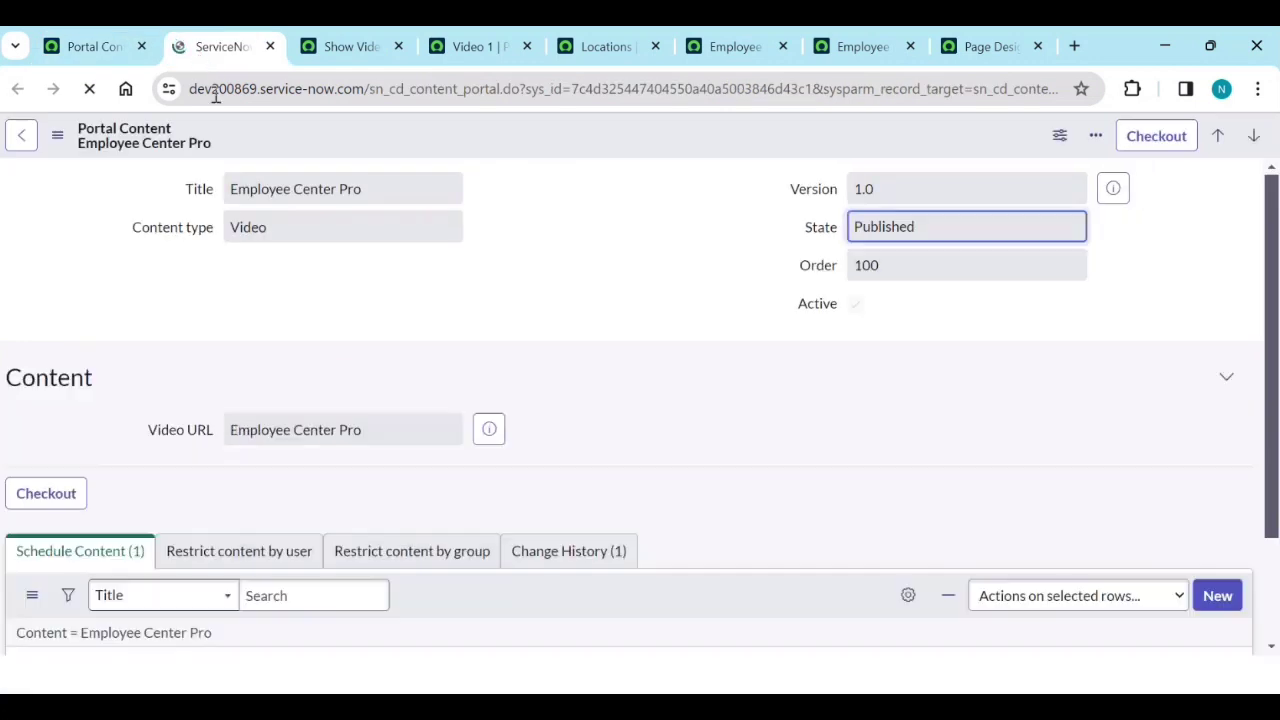
{"action": "left_click", "coordinate": [864, 310]}
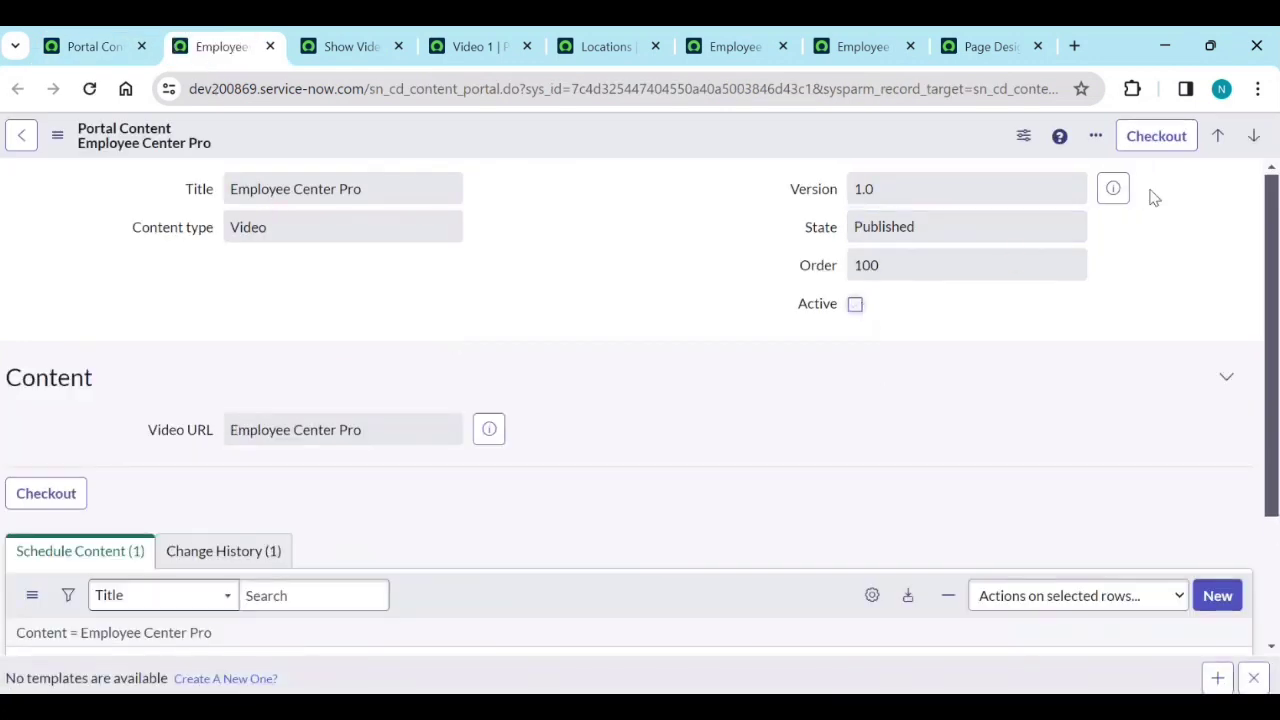
{"action": "left_click", "coordinate": [1156, 136]}
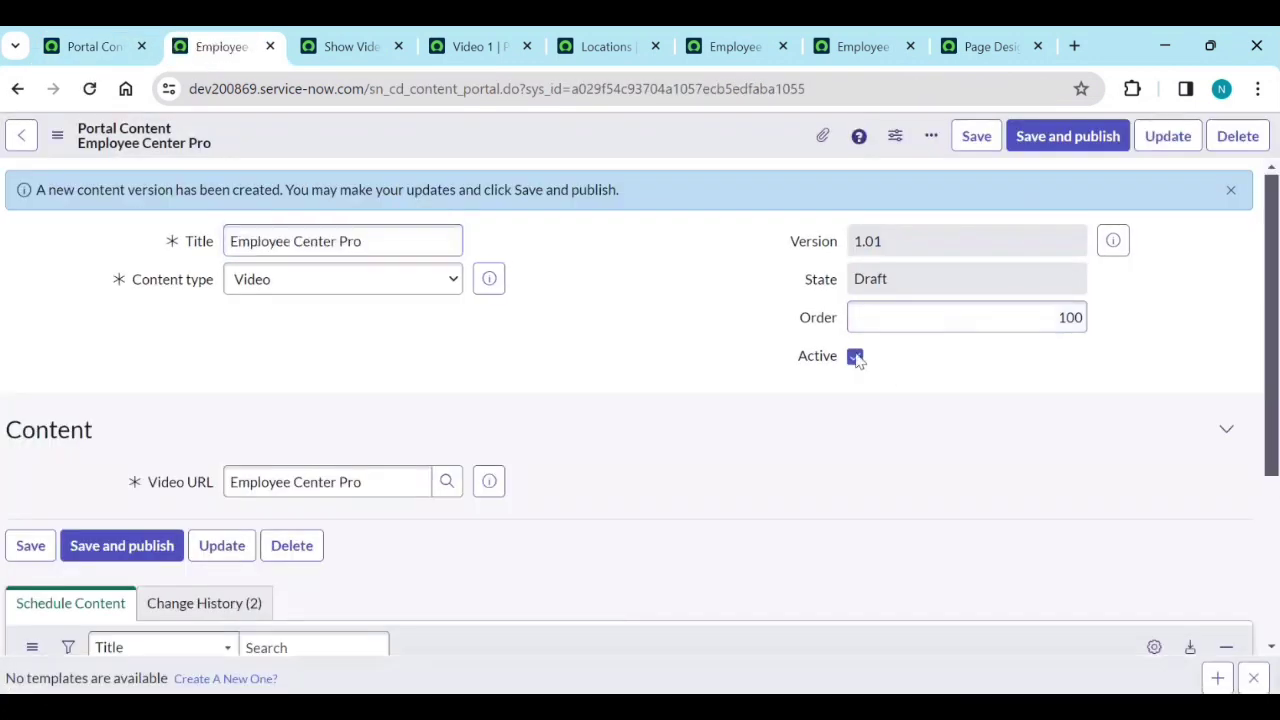
Deactivate the draft version of the Employee Center Pro content, then save and publish it
{"action": "left_click", "coordinate": [855, 357]}
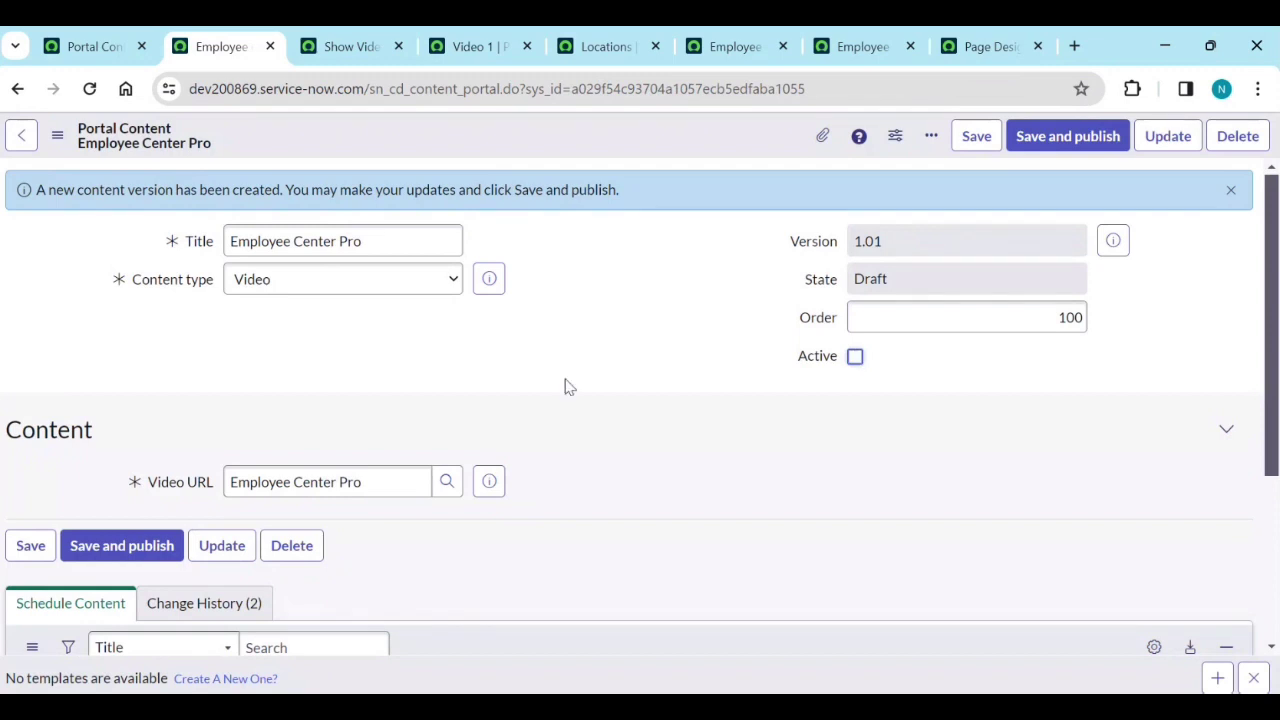
{"action": "scroll", "coordinate": [552, 415], "scroll_direction": "down", "scroll_amount": 2}
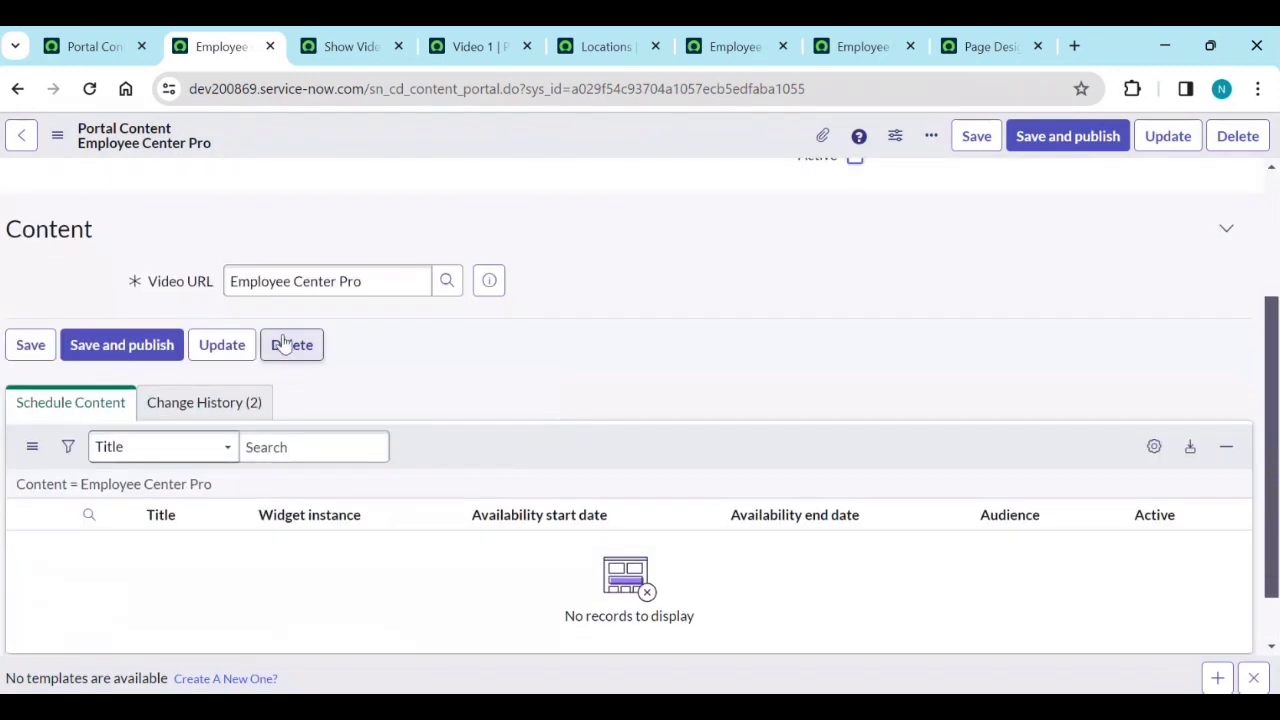
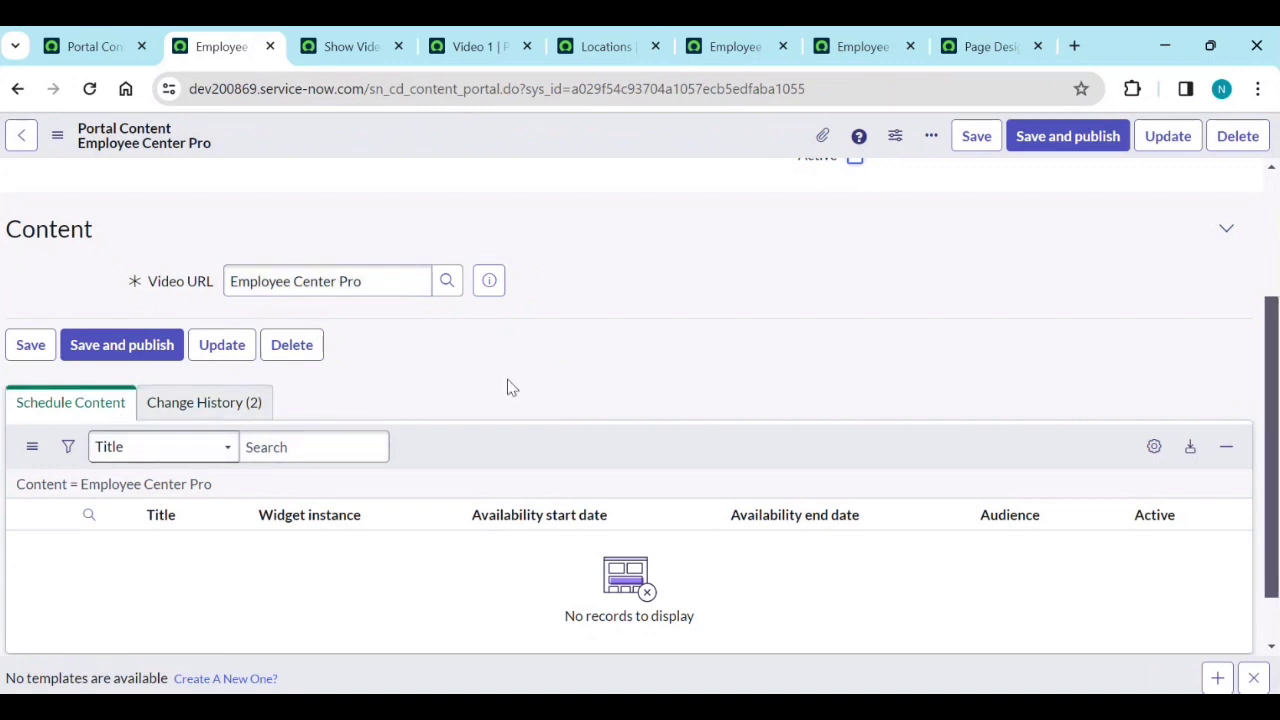
{"action": "scroll", "coordinate": [508, 384], "scroll_direction": "up", "scroll_amount": 2}
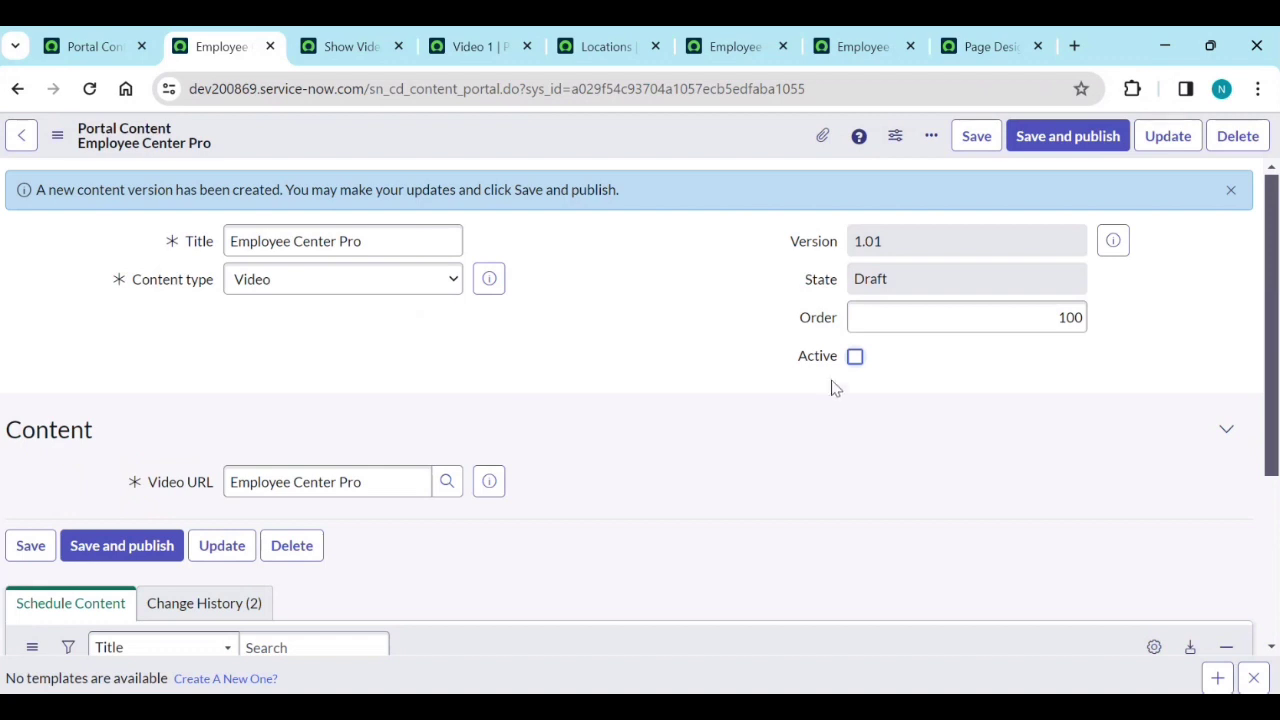
{"action": "left_click", "coordinate": [976, 136]}
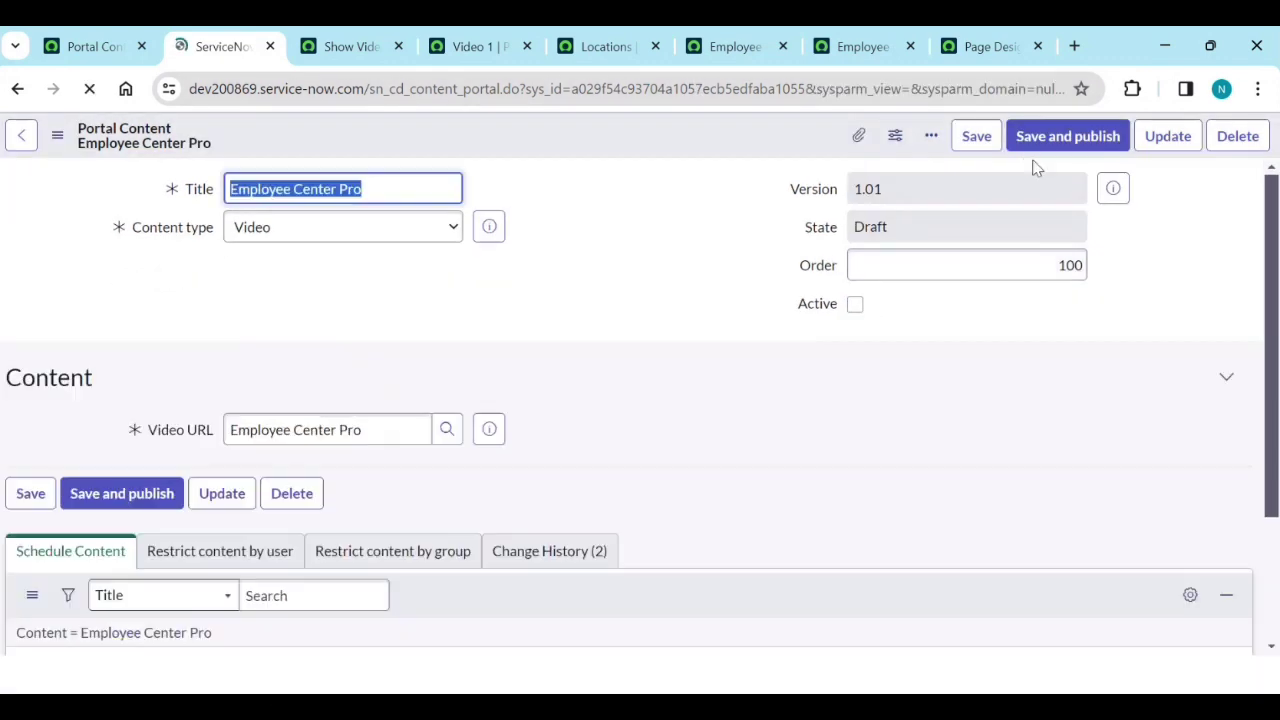
{"action": "left_click", "coordinate": [1060, 138]}
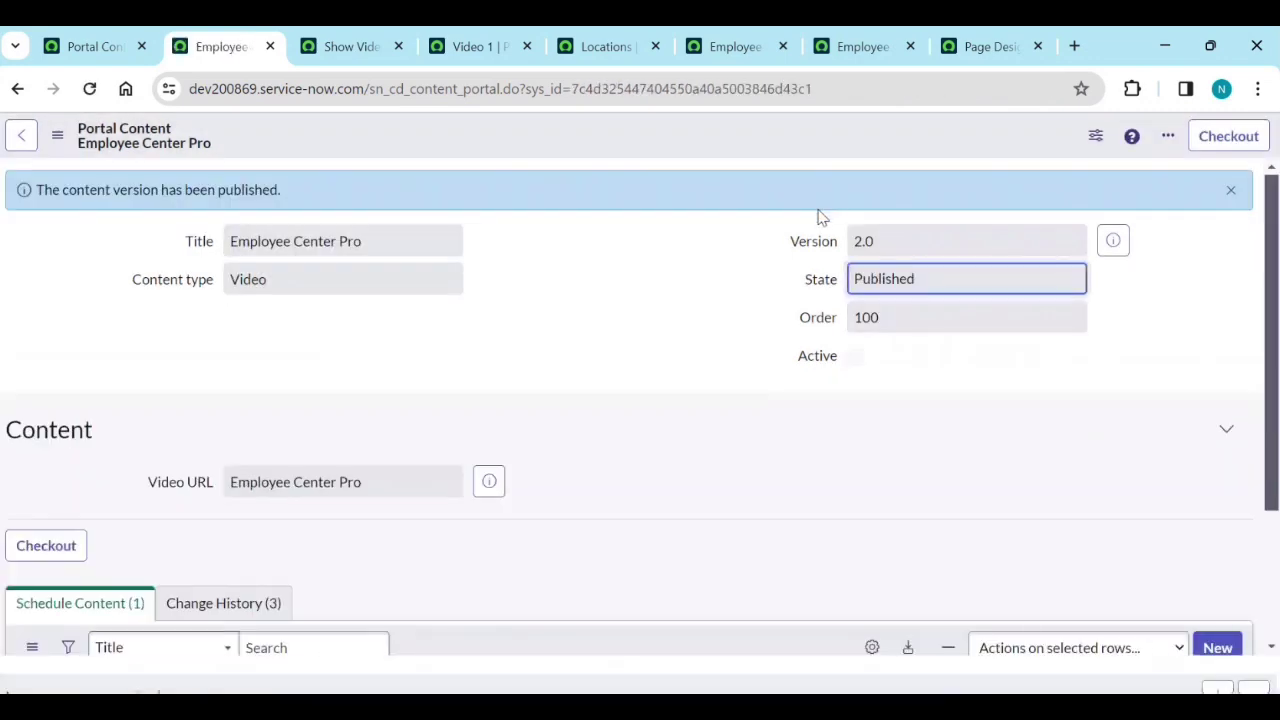
Reload the Employee Center homepage to check its Videos section, and return to the Portal Content list of videos
{"action": "left_click", "coordinate": [962, 44]}
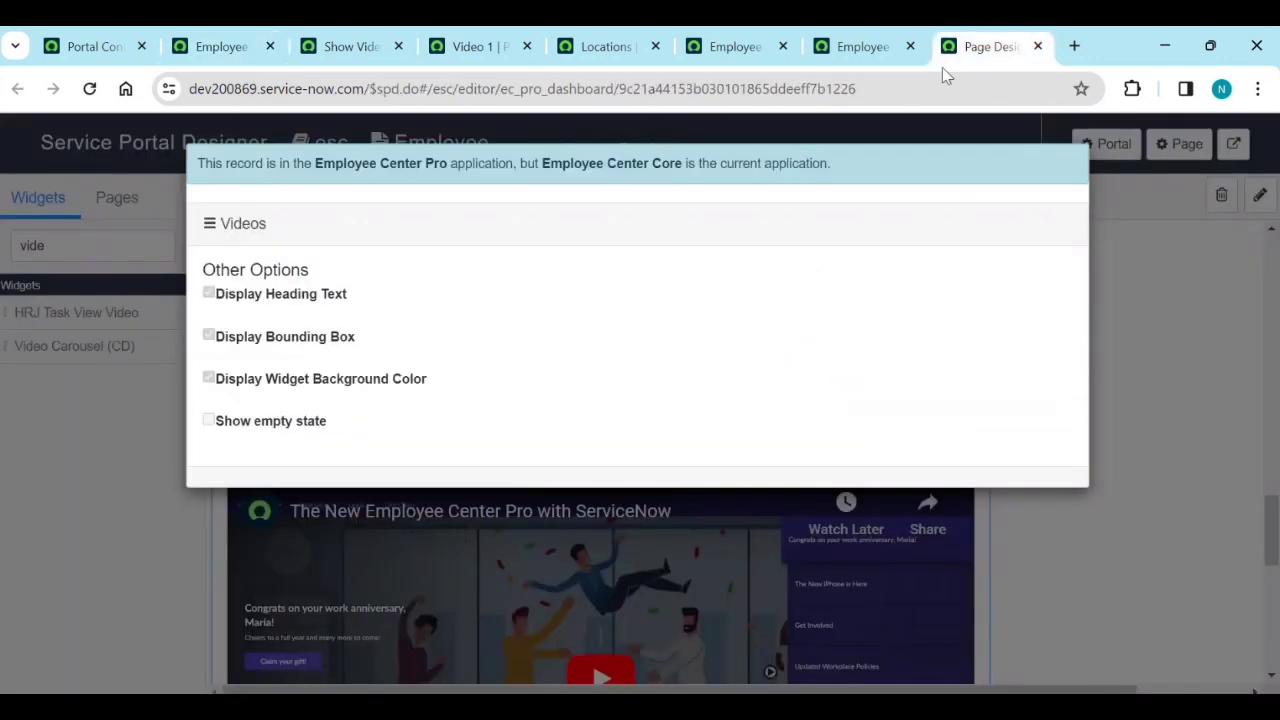
{"action": "left_click", "coordinate": [881, 38]}
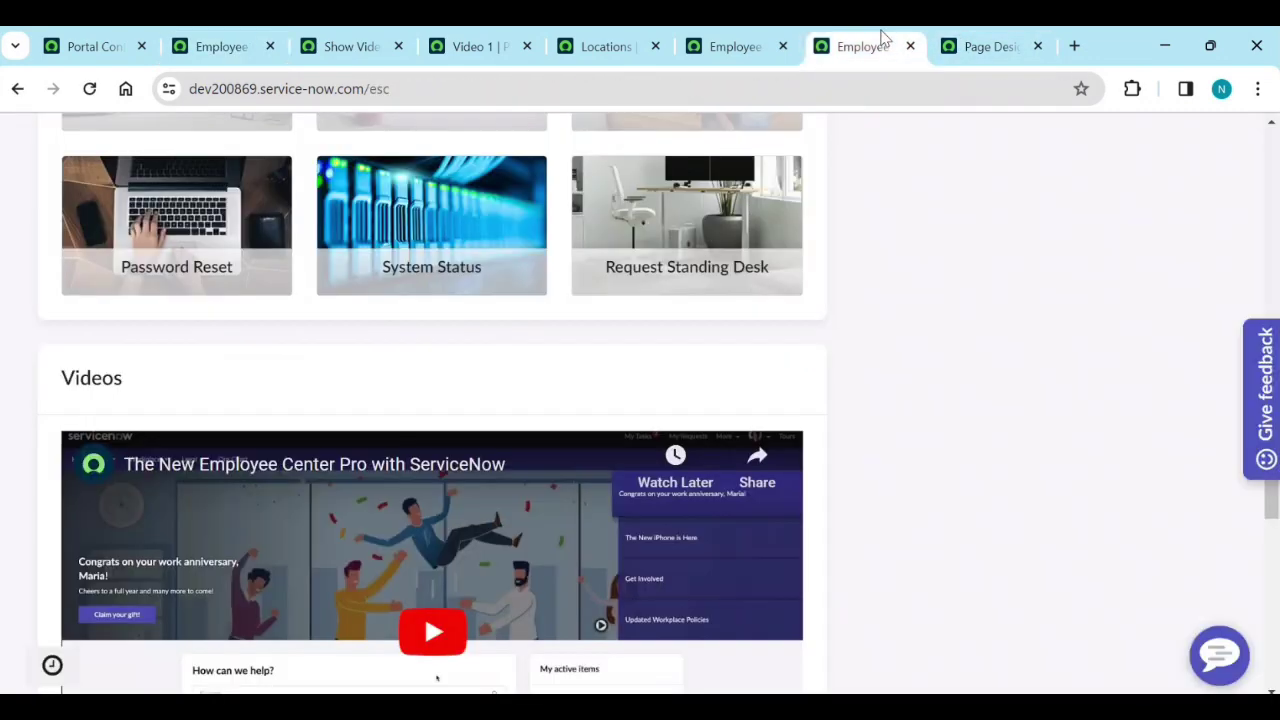
{"action": "left_click", "coordinate": [90, 89]}
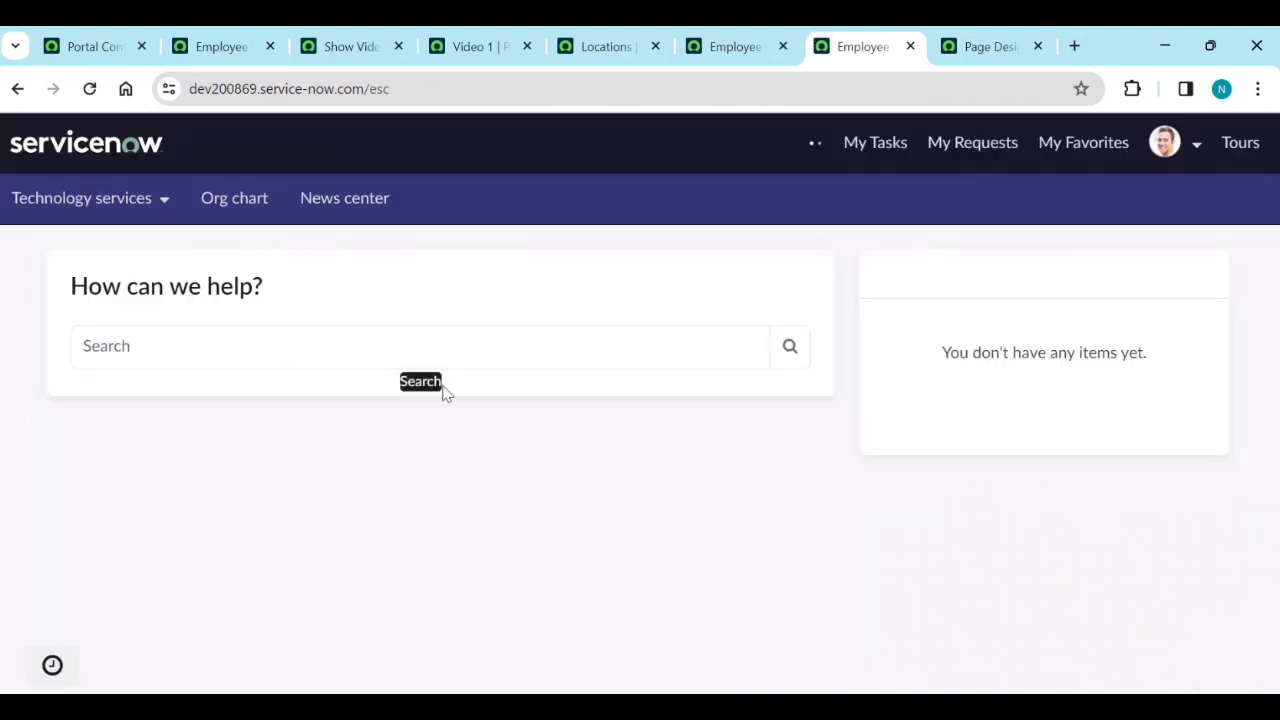
{"action": "scroll", "coordinate": [460, 452], "scroll_direction": "down", "scroll_amount": 20}
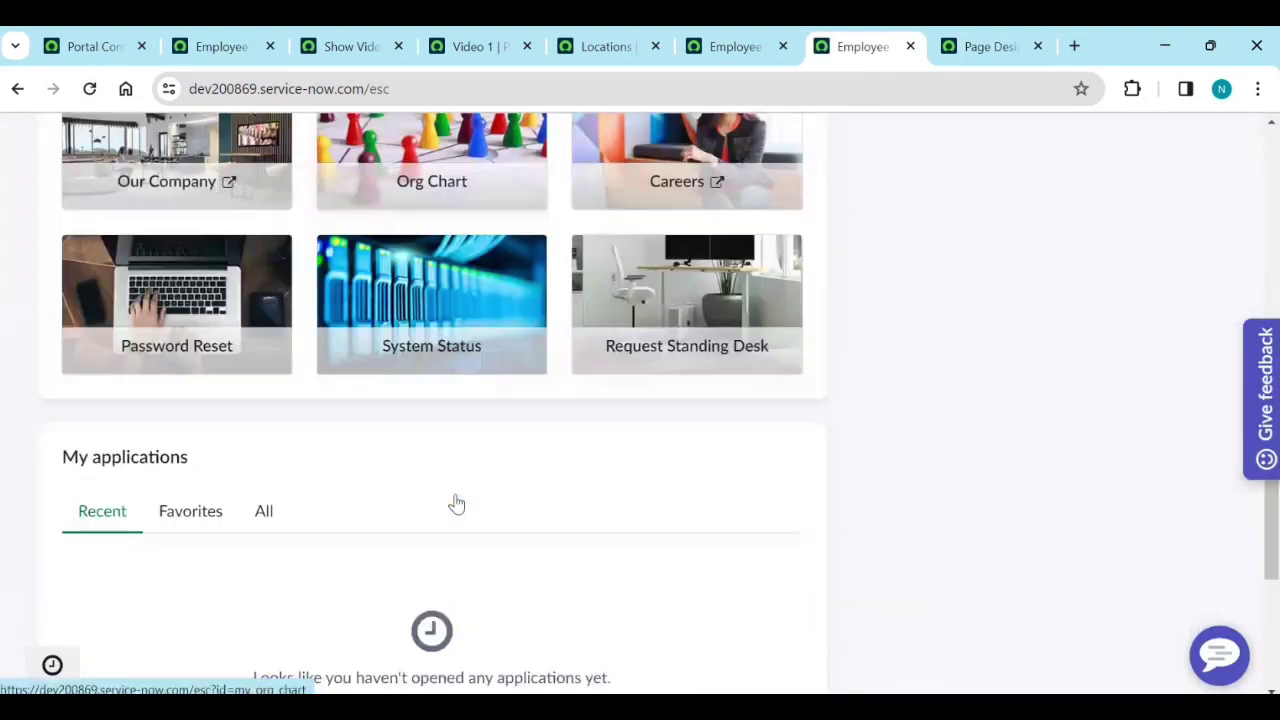
{"action": "scroll", "coordinate": [453, 496], "scroll_direction": "up", "scroll_amount": 3}
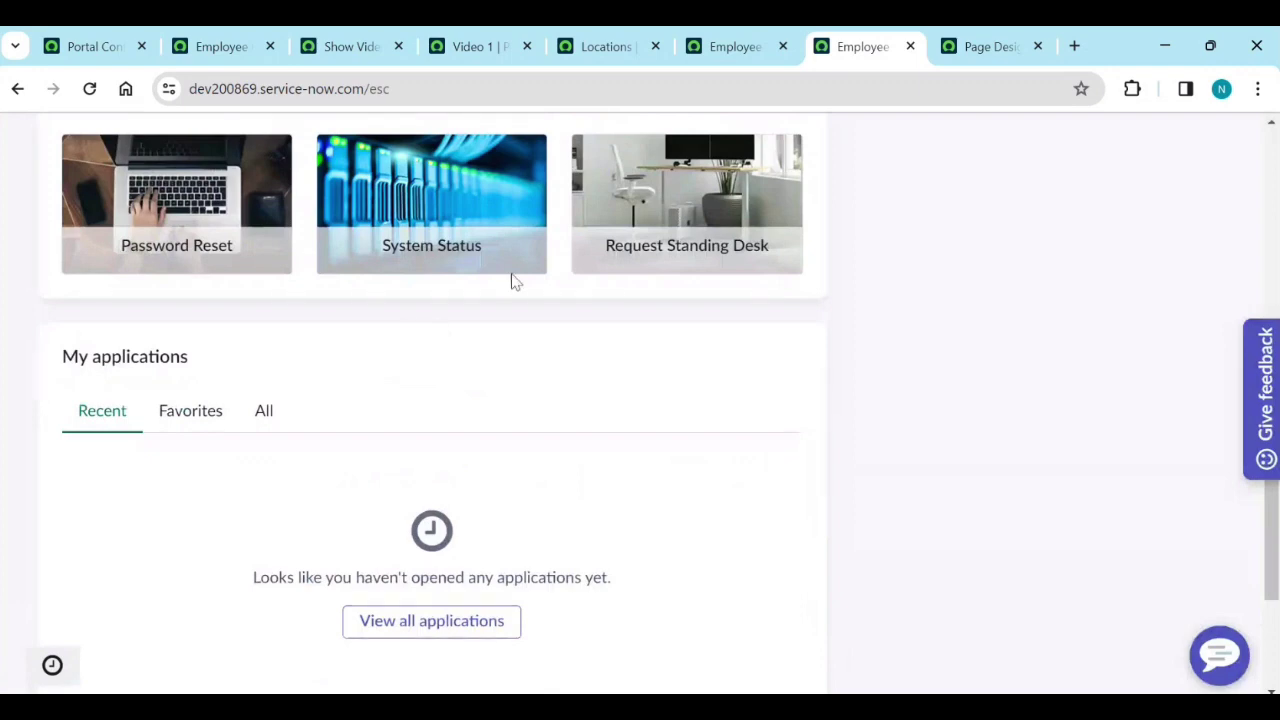
{"action": "left_click", "coordinate": [80, 36]}
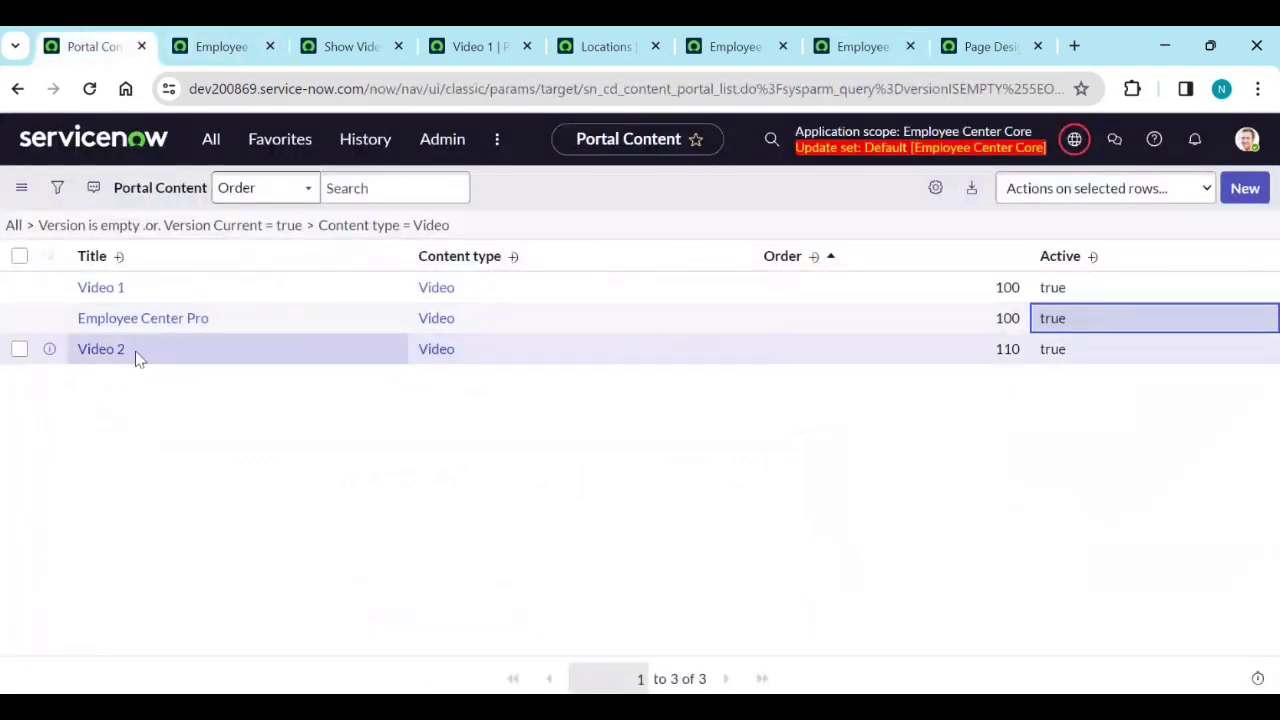
Open the Video 1 content record and its Show Video 1 schedule record
{"action": "left_click", "coordinate": [120, 295]}
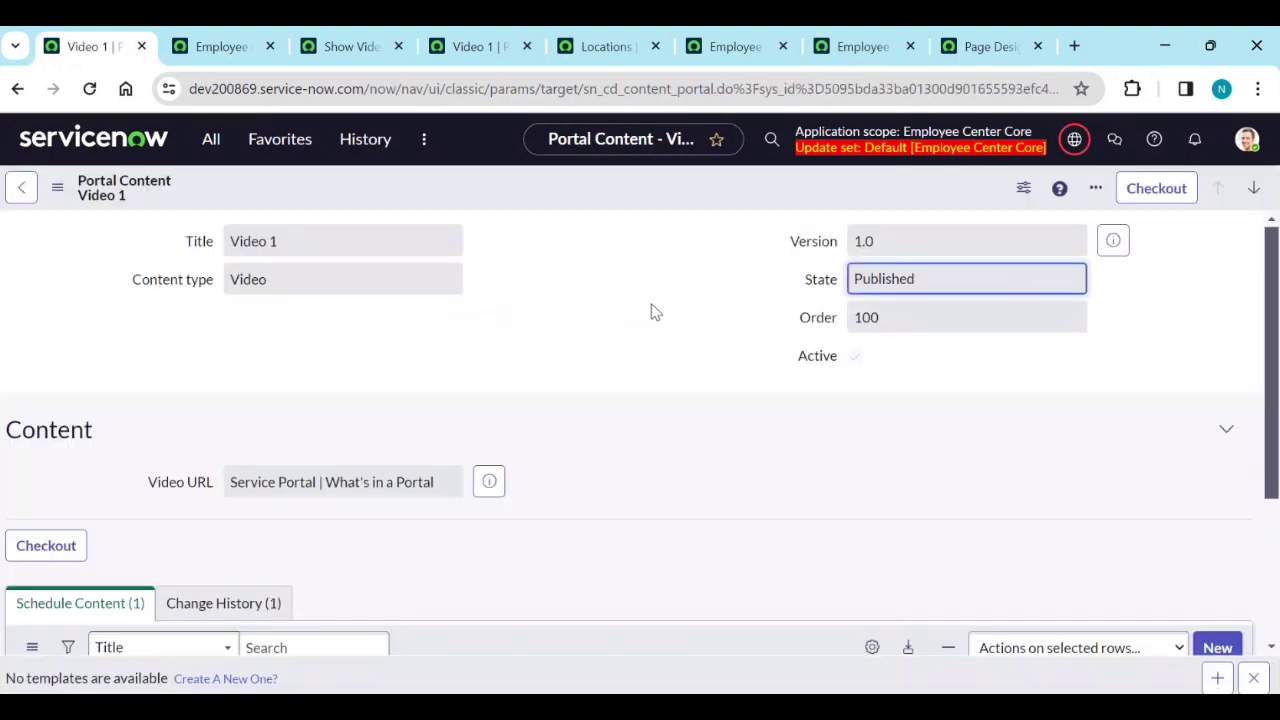
{"action": "scroll", "coordinate": [648, 328], "scroll_direction": "down", "scroll_amount": 2}
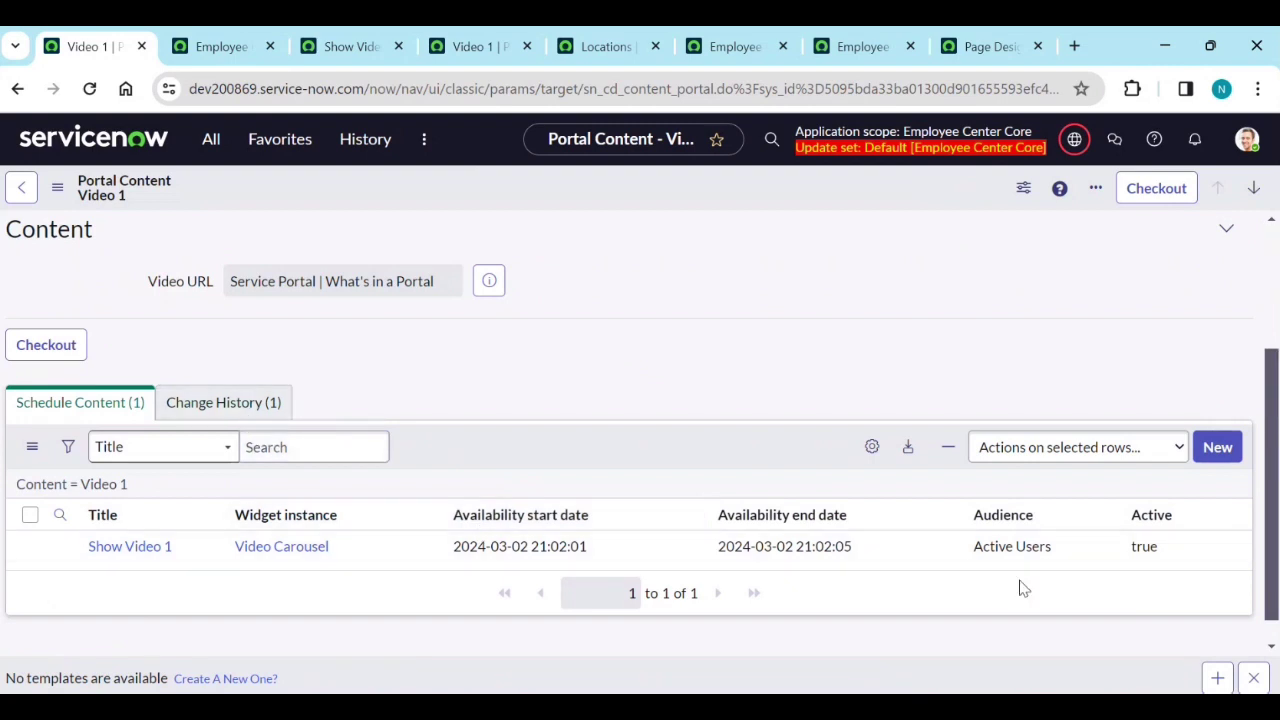
{"action": "left_click", "coordinate": [160, 546]}
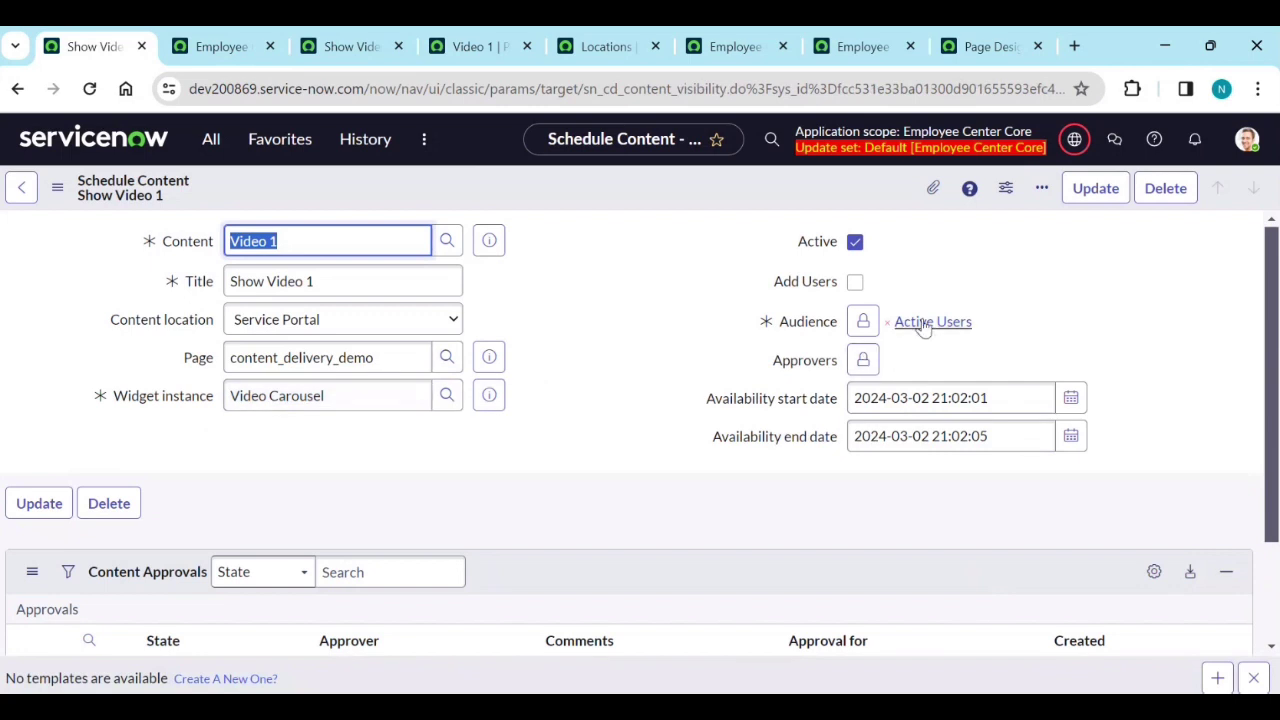
Unlock the schedule's Audience field, inspect the Active Users audience record in a new tab, and close that tab
{"action": "left_click", "coordinate": [863, 321]}
{"action": "left_click", "coordinate": [892, 320]}
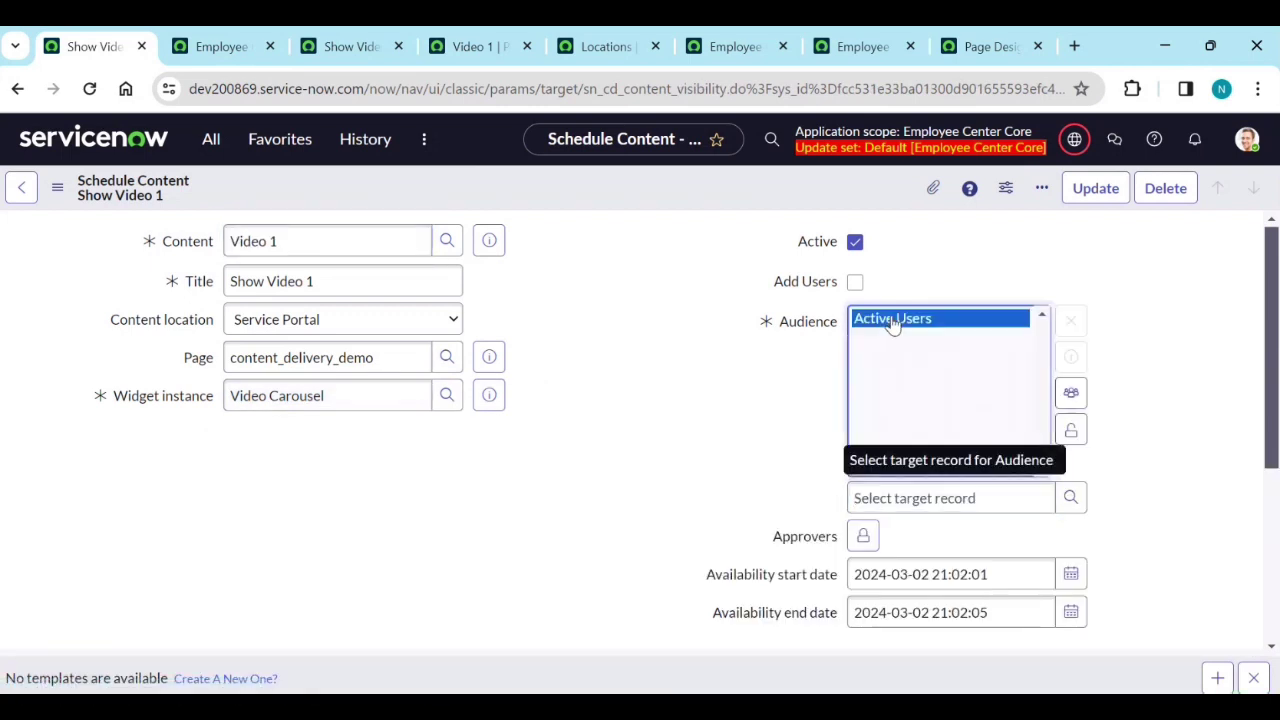
{"action": "left_click", "coordinate": [1071, 357]}
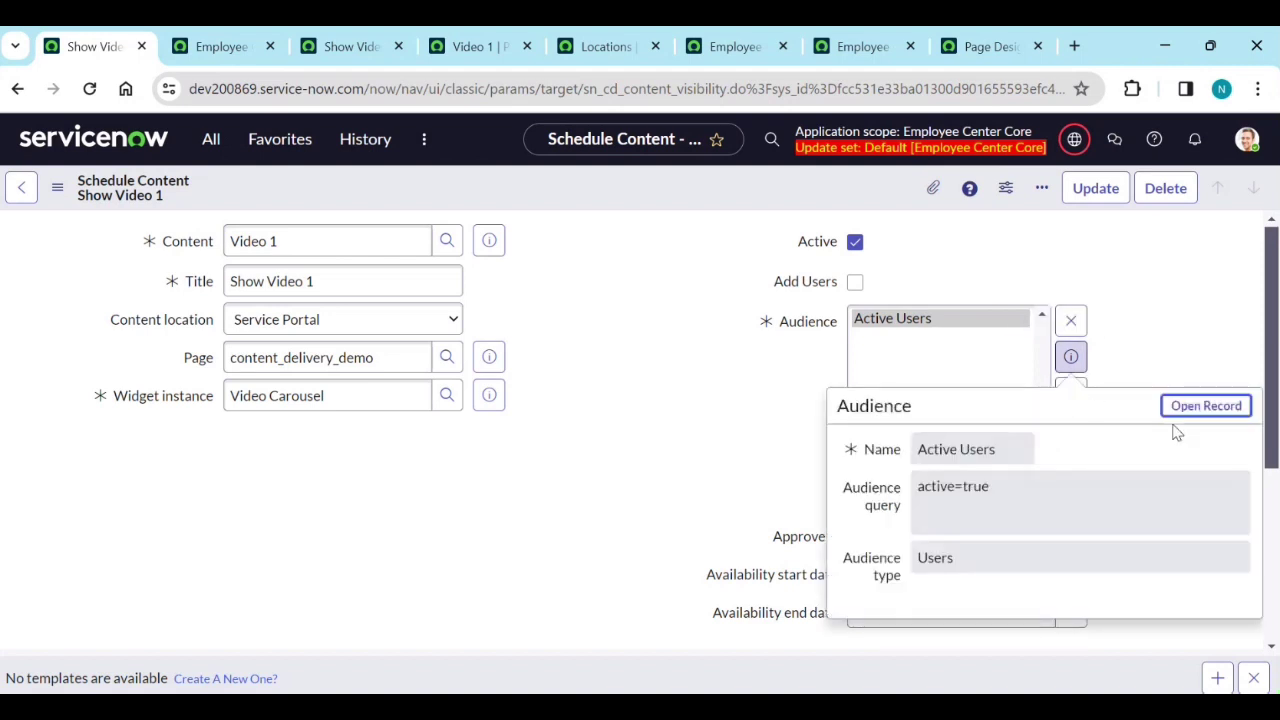
{"action": "left_click", "coordinate": [1207, 406]}
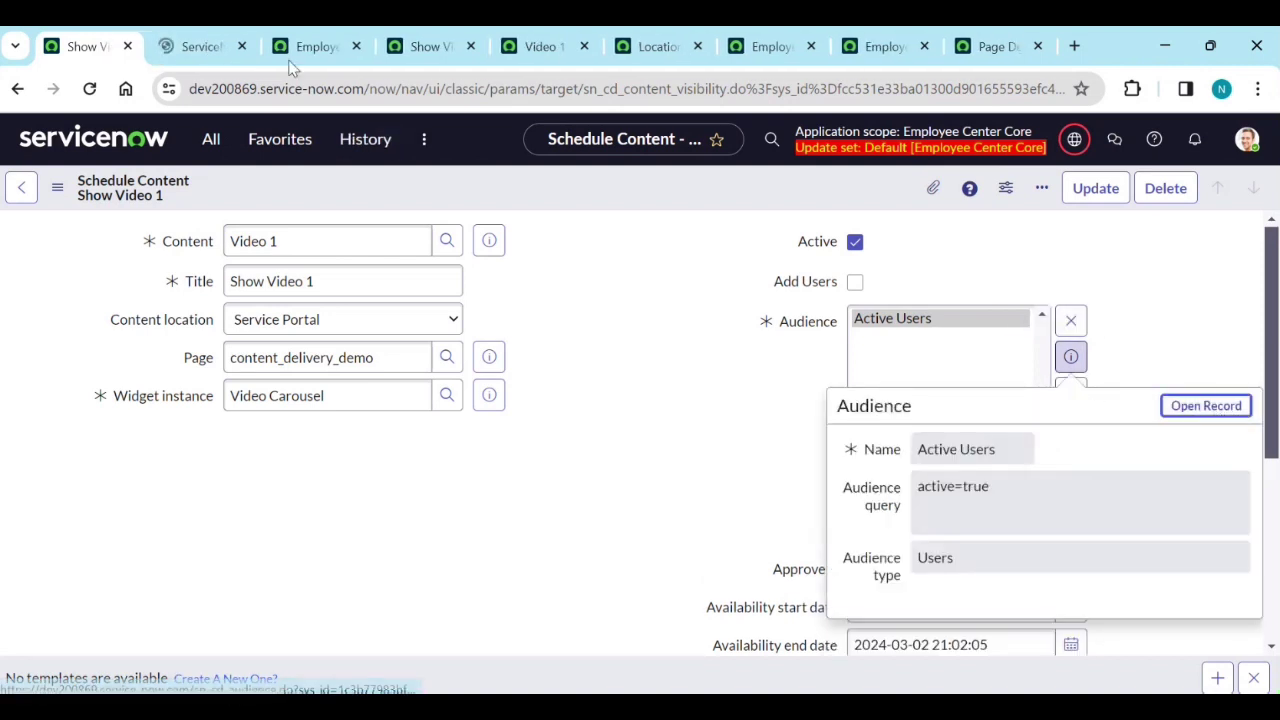
{"action": "left_click", "coordinate": [203, 46]}
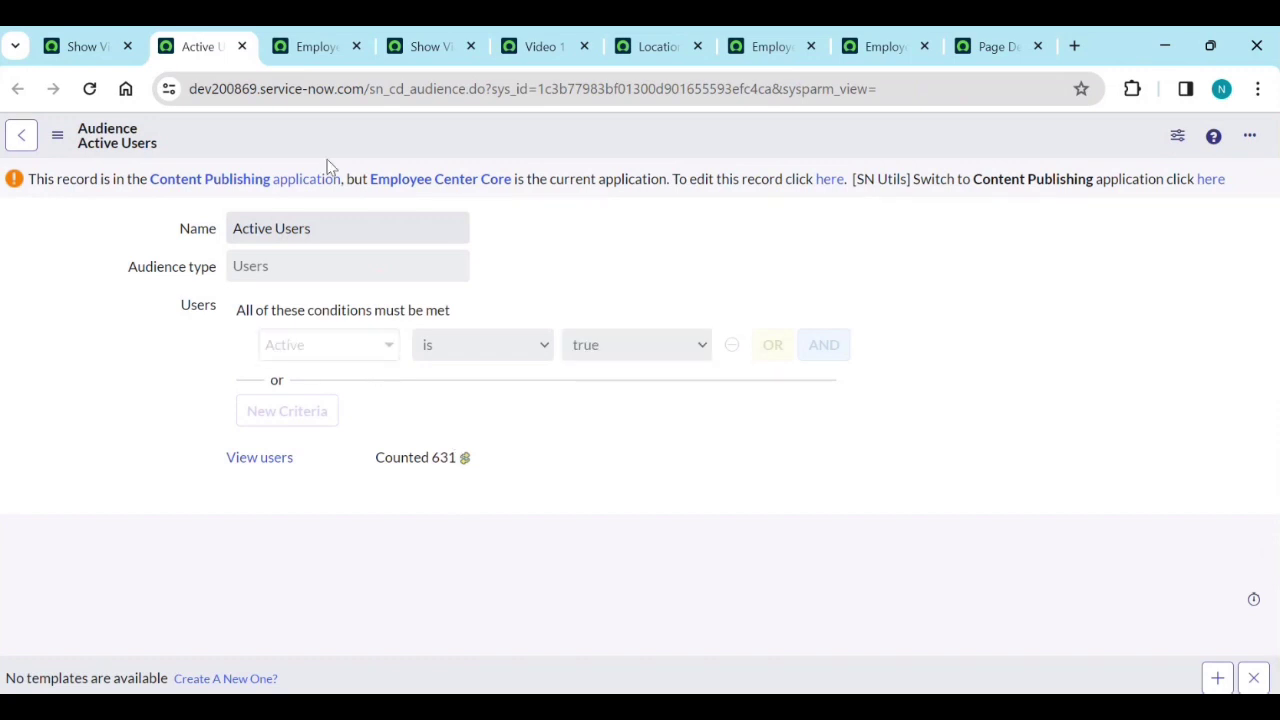
{"action": "left_click", "coordinate": [241, 46]}
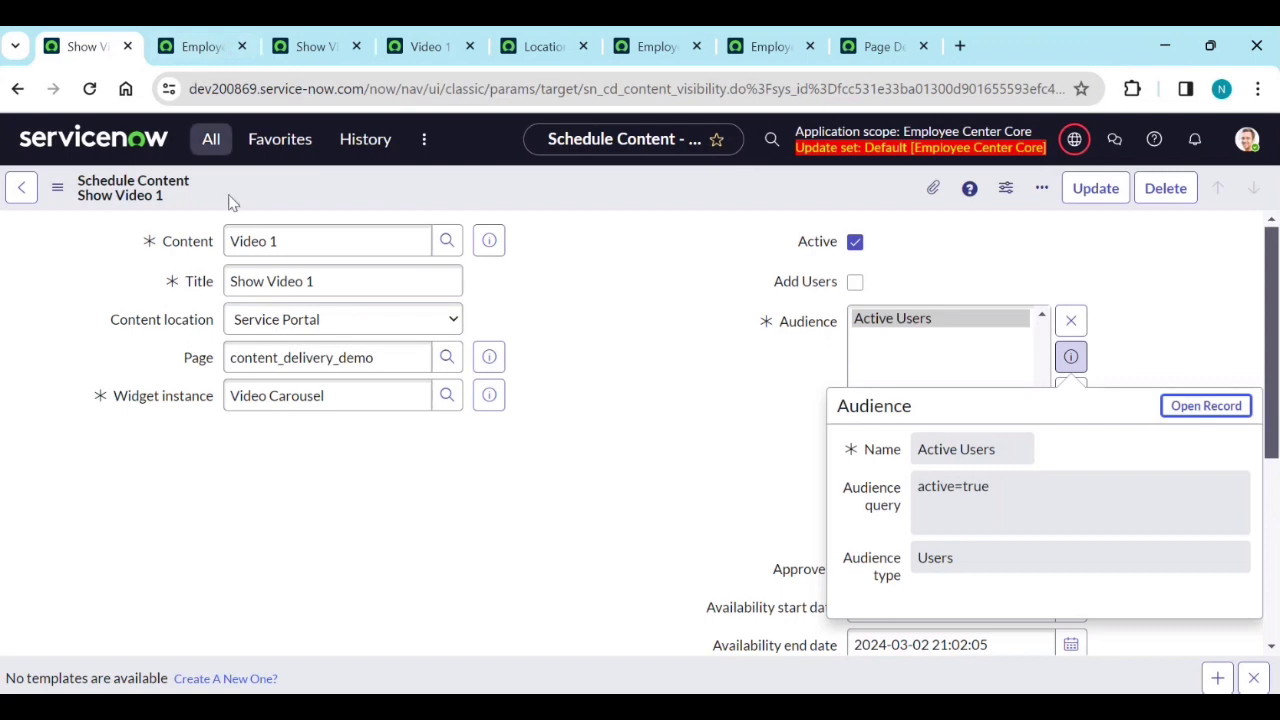
Clear the schedule's Widget instance and set it again to Video Carousel
{"action": "left_click", "coordinate": [355, 400]}
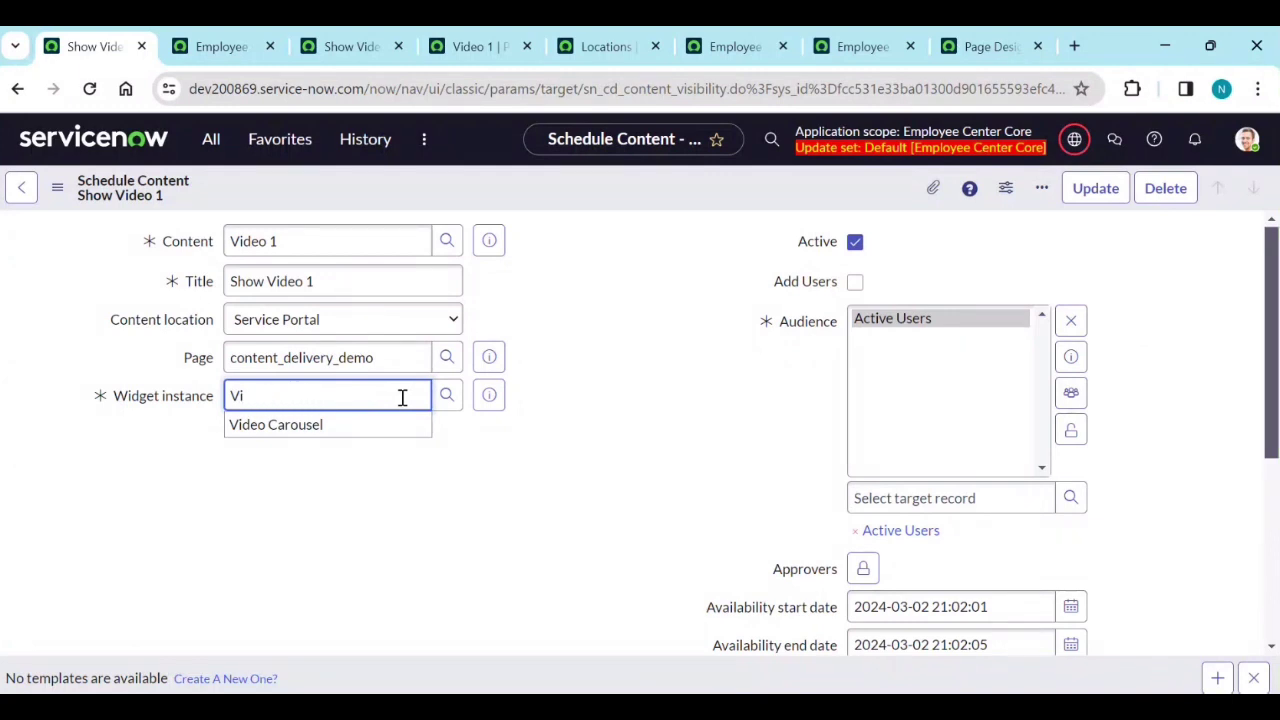
{"action": "left_click", "coordinate": [383, 498]}
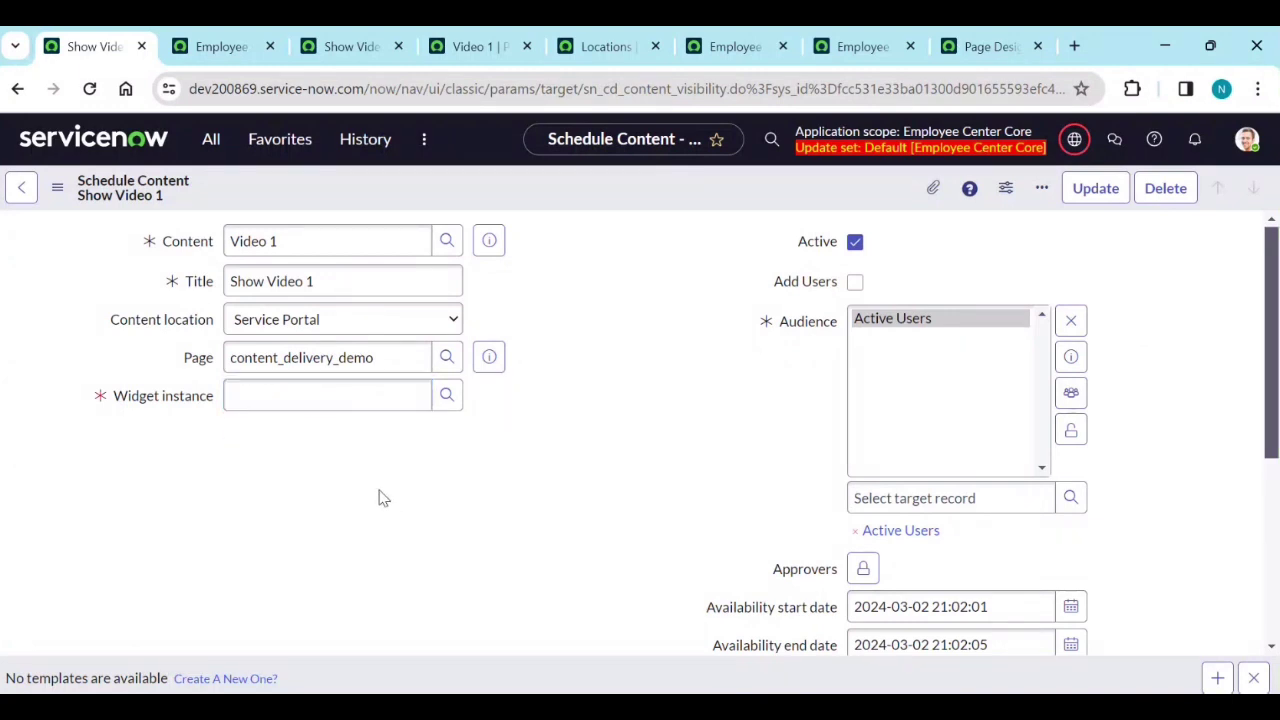
{"action": "left_click", "coordinate": [280, 396]}
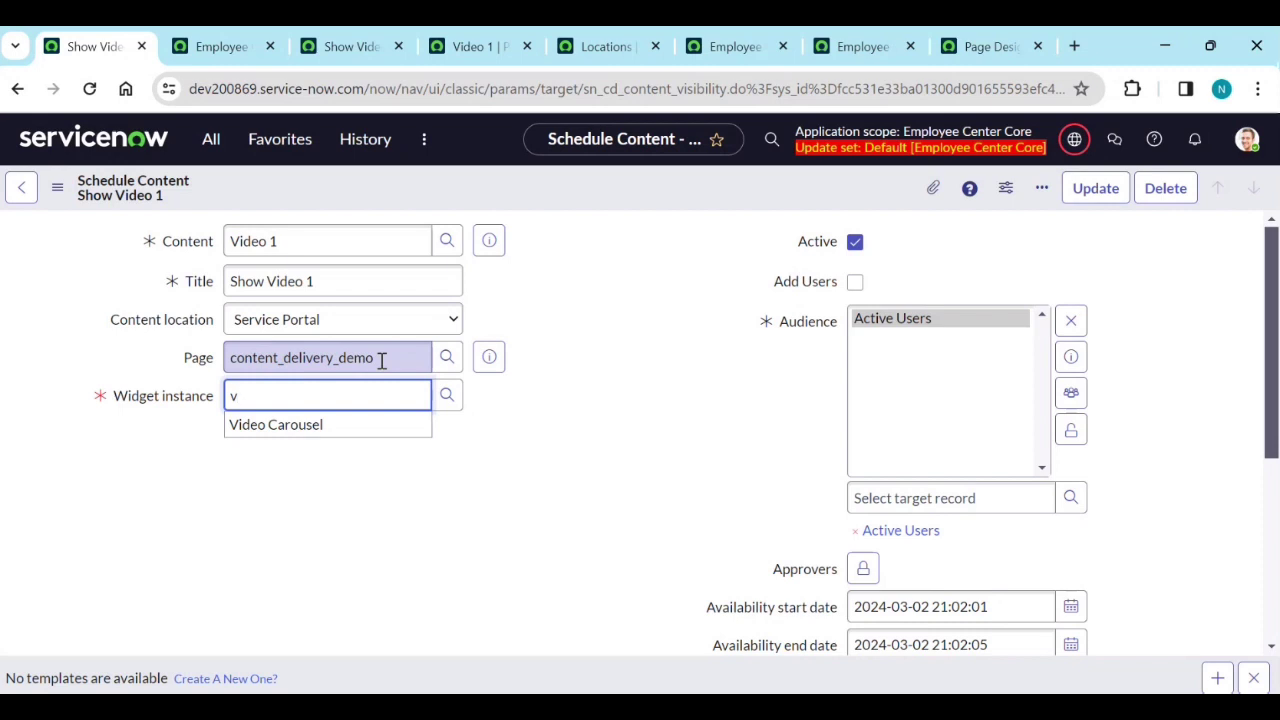
Copy the schedule's page name and load content_delivery_demo in place of esc in the Employee Center homepage address
{"action": "left_click_drag", "start_coordinate": [381, 361], "coordinate": [227, 352]}
{"action": "key", "text": "ctrl+c"}
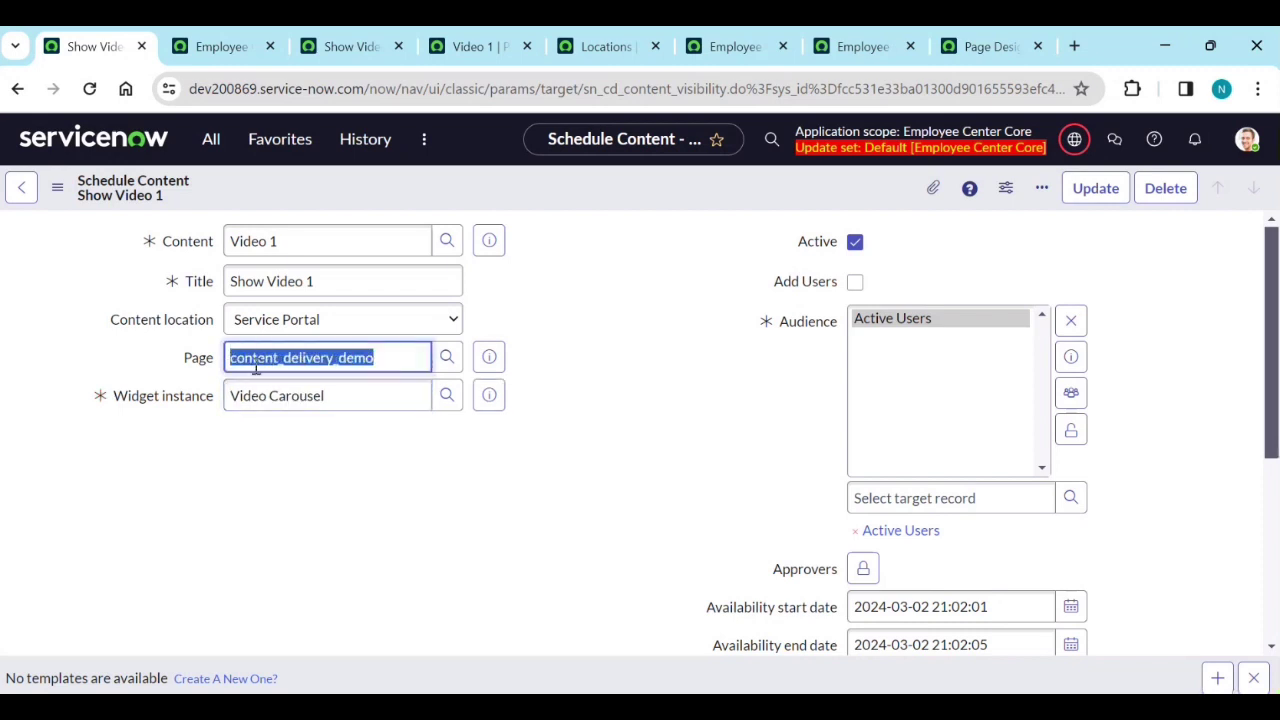
{"action": "left_click", "coordinate": [843, 50]}
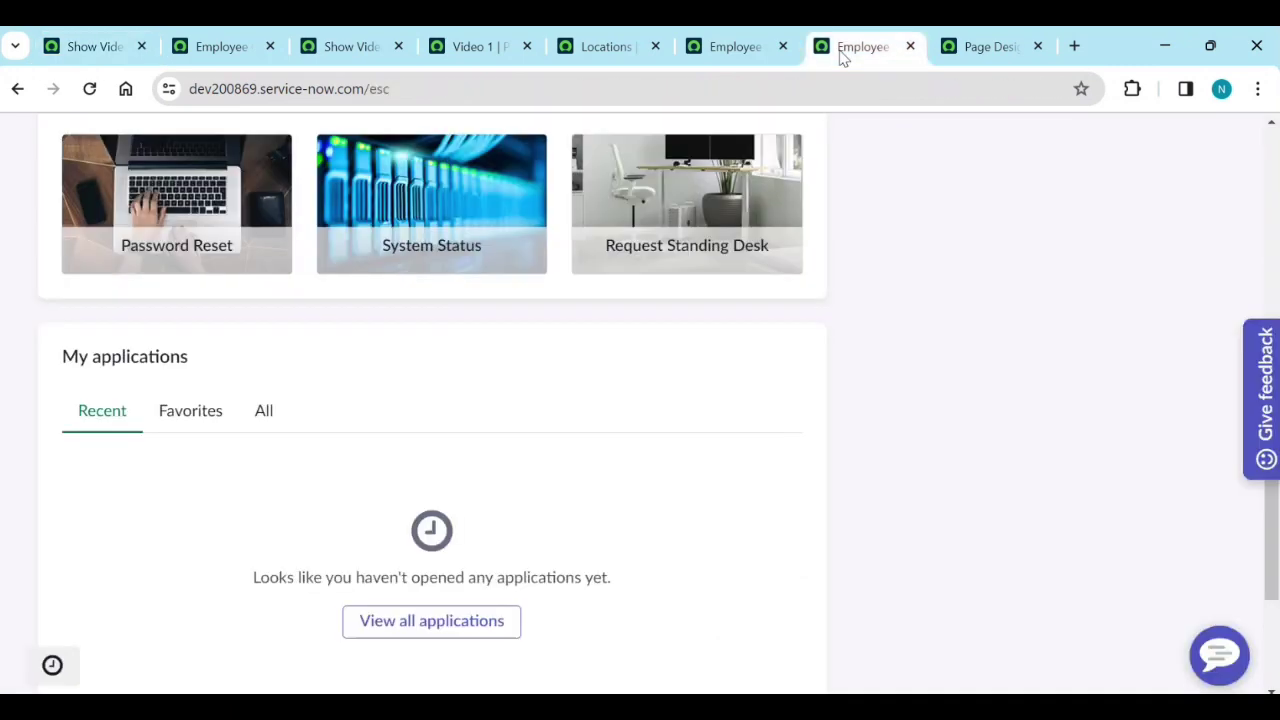
{"action": "scroll", "coordinate": [549, 230], "scroll_direction": "down", "scroll_amount": 5}
{"action": "scroll", "coordinate": [549, 230], "scroll_direction": "up", "scroll_amount": 5}
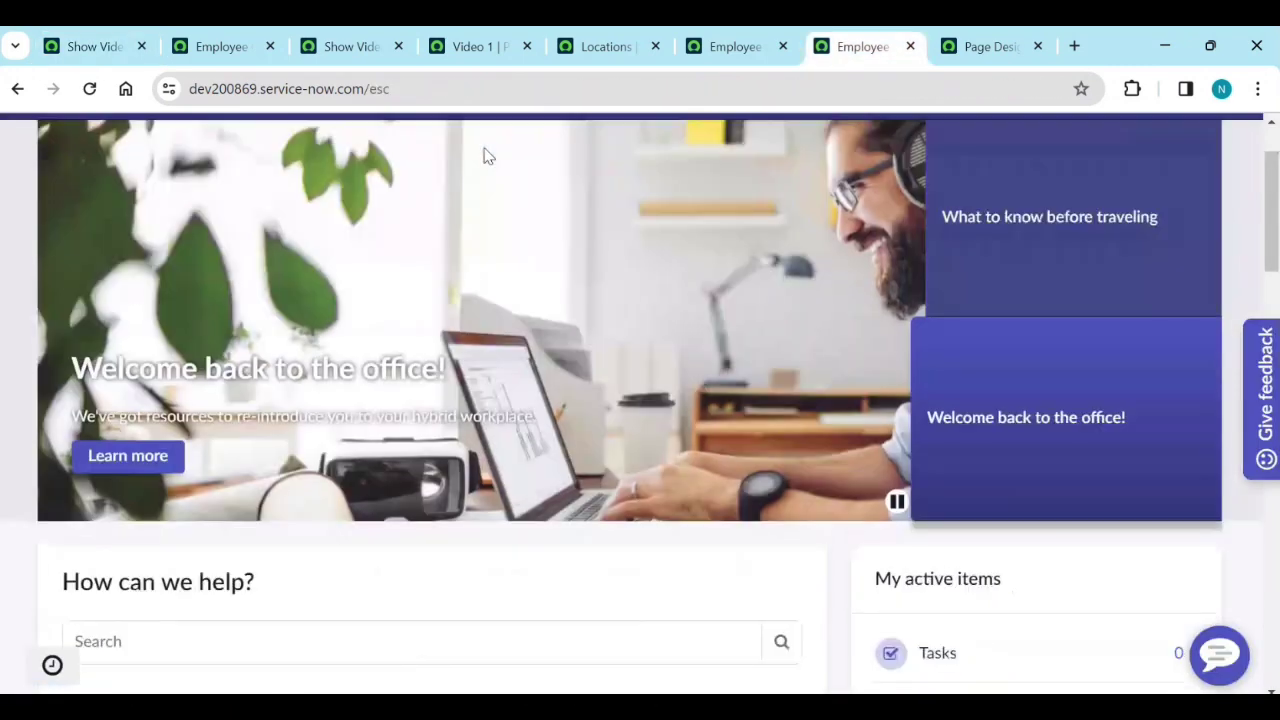
{"action": "left_click", "coordinate": [451, 88]}
{"action": "left_click", "coordinate": [465, 88]}
{"action": "double_click", "coordinate": [426, 89]}
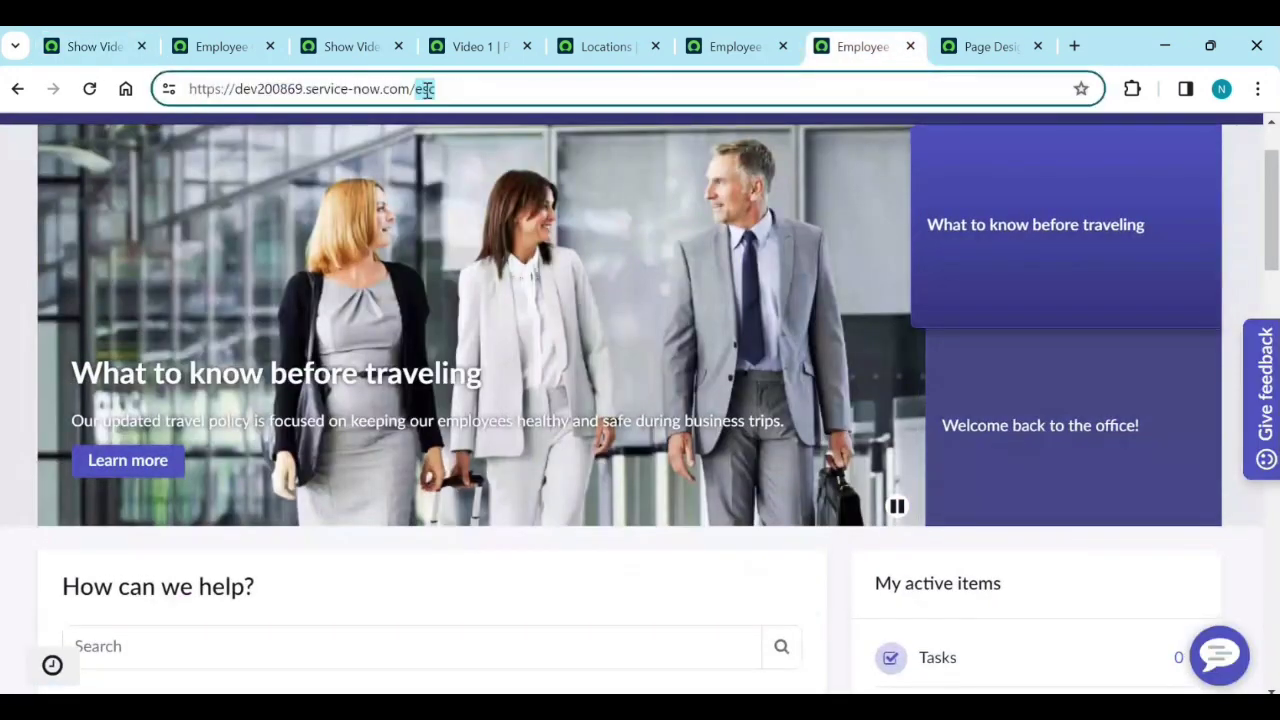
{"action": "key", "text": "ctrl+v"}
{"action": "key", "text": "Return"}
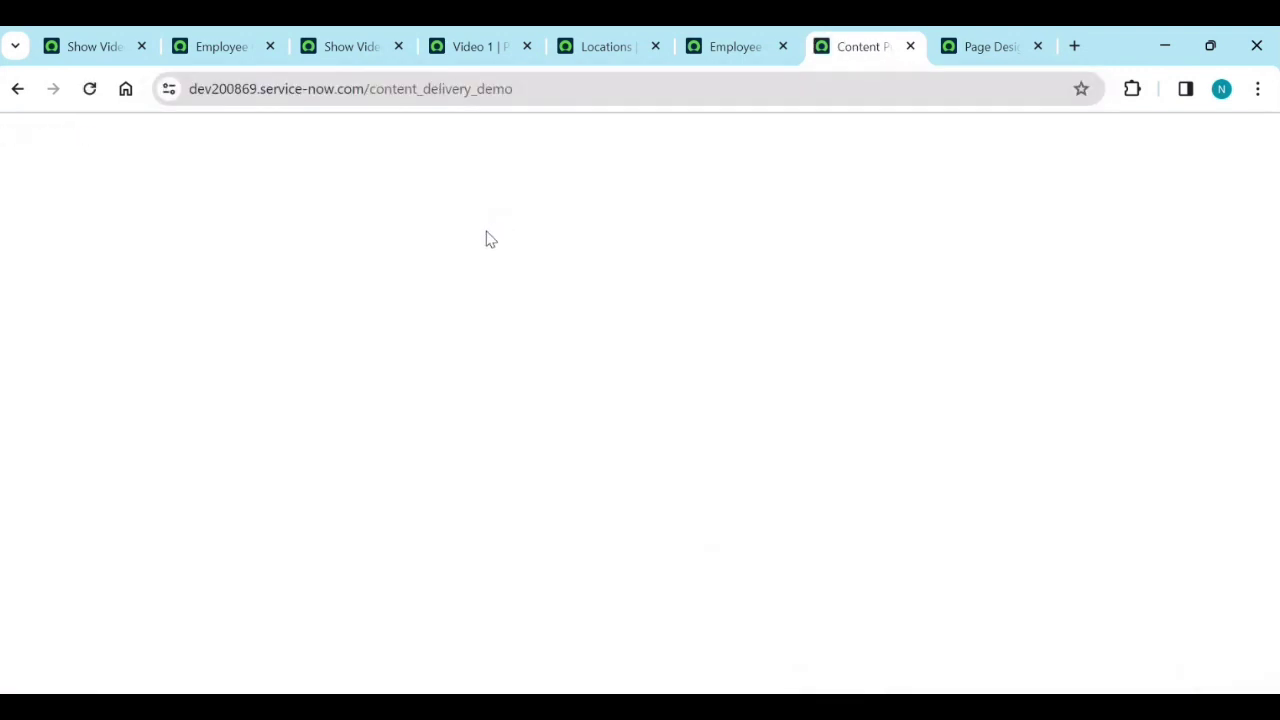
Examine the content_delivery_demo page's widgets, including its Video Carousel, announcements, links, banner, holidays calendar and upcoming events
{"action": "scroll", "coordinate": [490, 290], "scroll_direction": "down", "scroll_amount": 3}
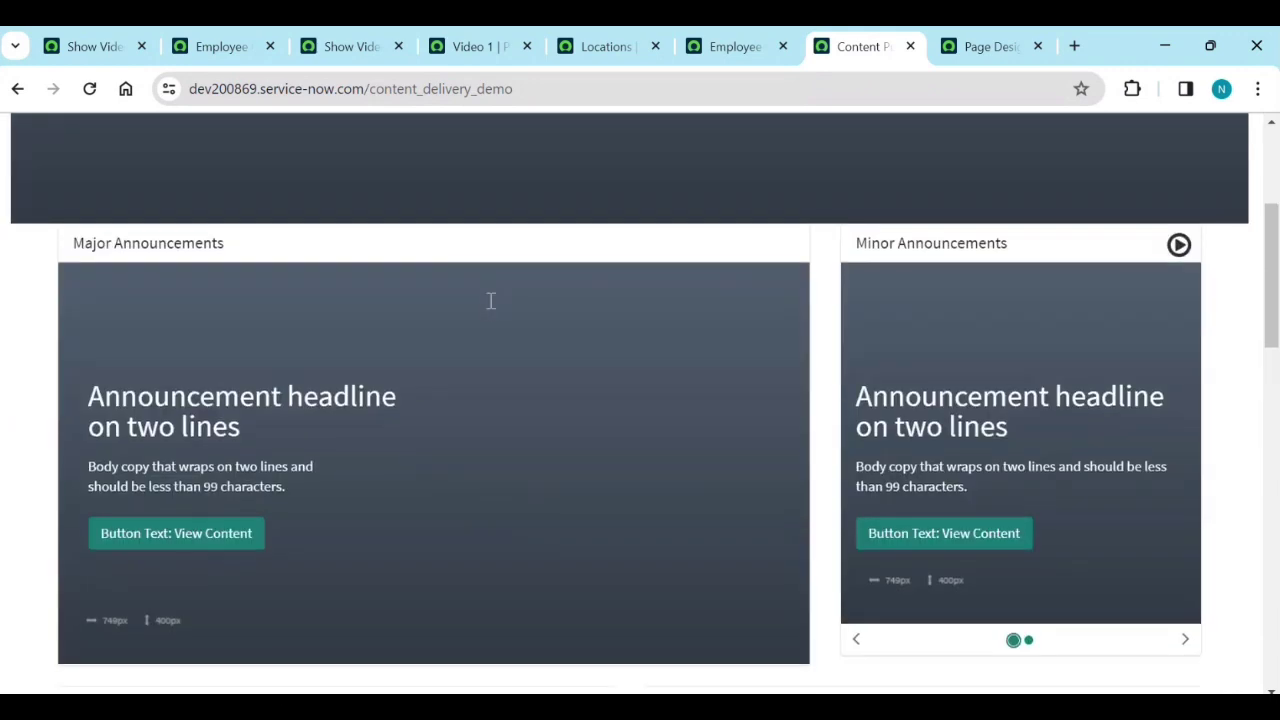
{"action": "scroll", "coordinate": [488, 300], "scroll_direction": "down", "scroll_amount": 3}
{"action": "scroll", "coordinate": [490, 312], "scroll_direction": "down", "scroll_amount": 2}
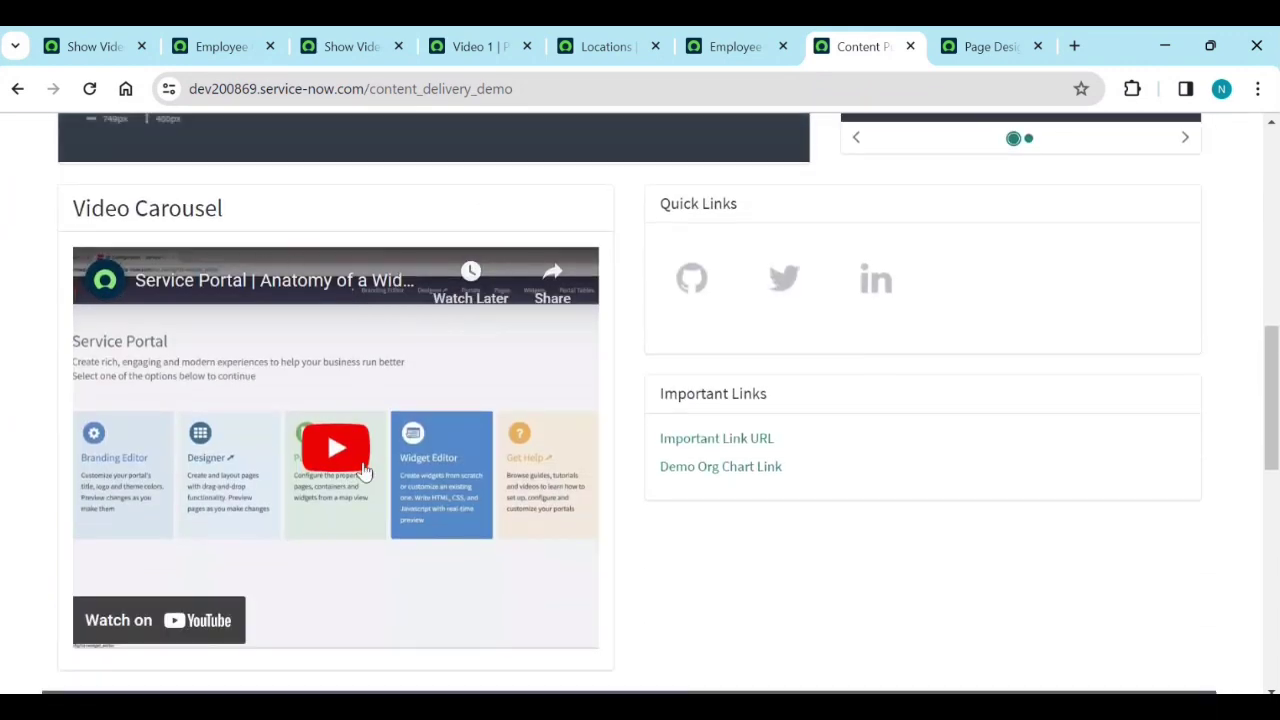
{"action": "scroll", "coordinate": [410, 440], "scroll_direction": "down", "scroll_amount": 3}
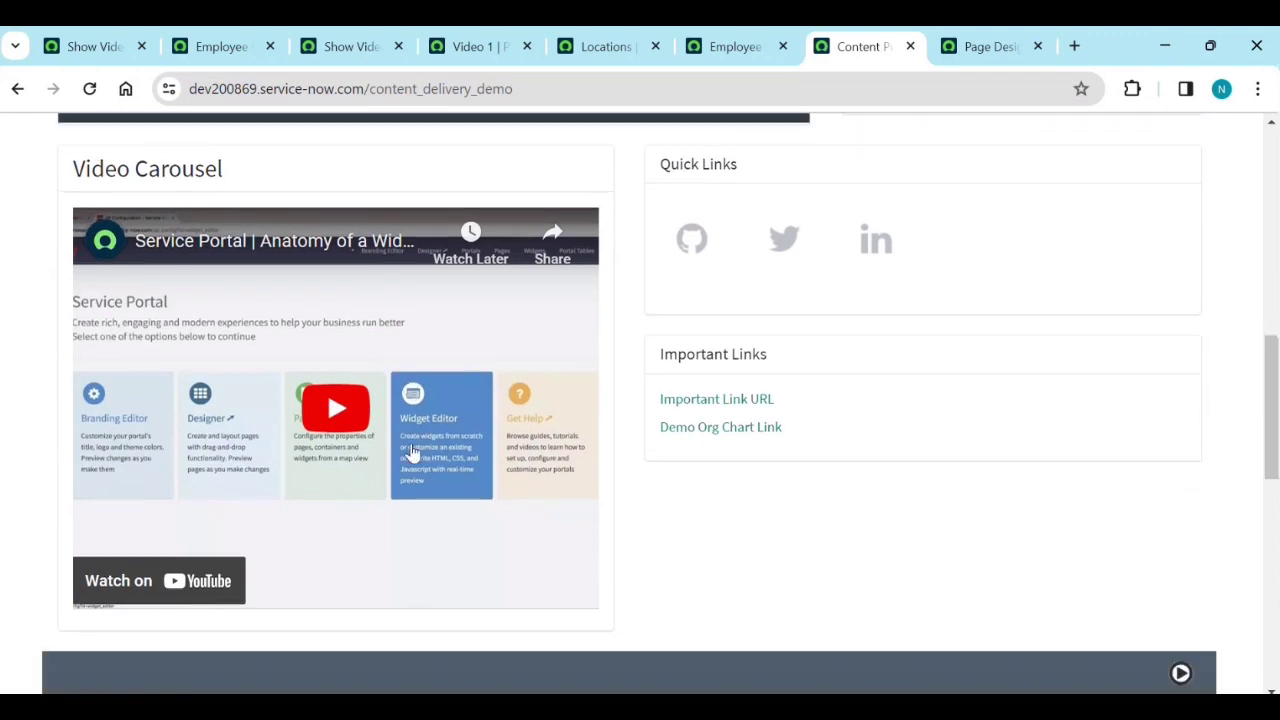
{"action": "scroll", "coordinate": [430, 455], "scroll_direction": "down", "scroll_amount": 5}
{"action": "scroll", "coordinate": [531, 491], "scroll_direction": "up", "scroll_amount": 9}
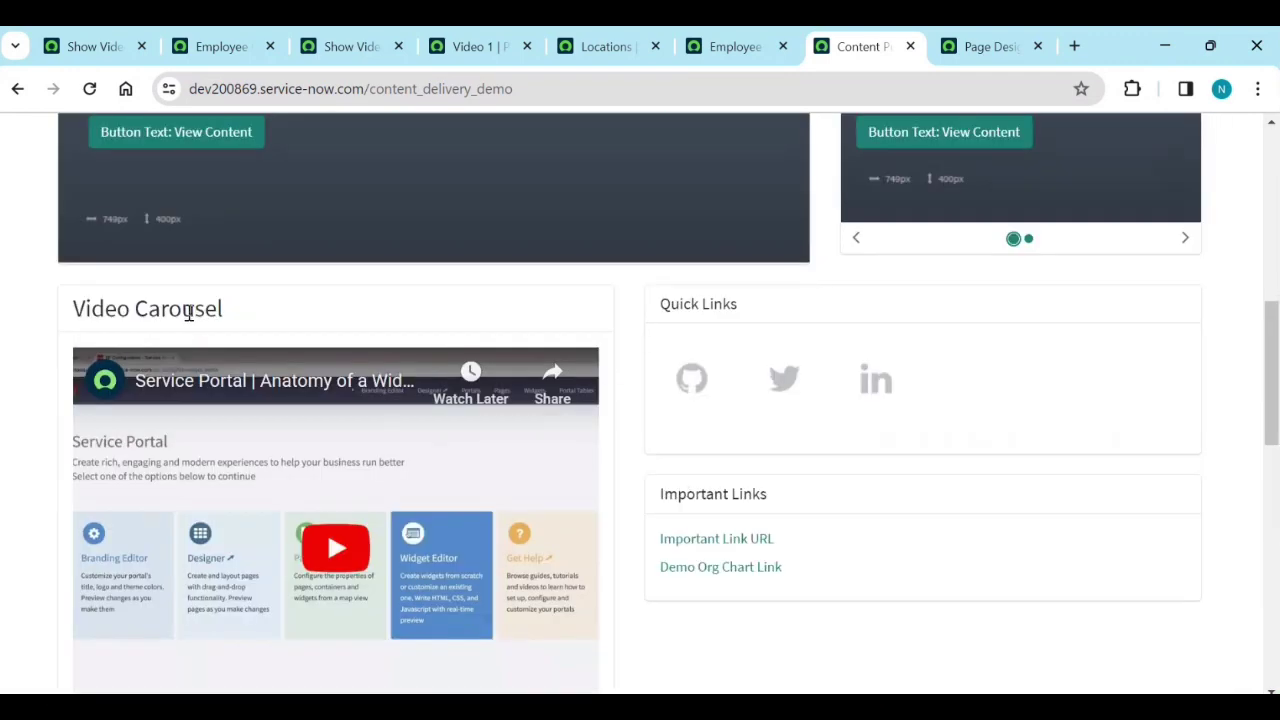
{"action": "scroll", "coordinate": [697, 500], "scroll_direction": "down", "scroll_amount": 5}
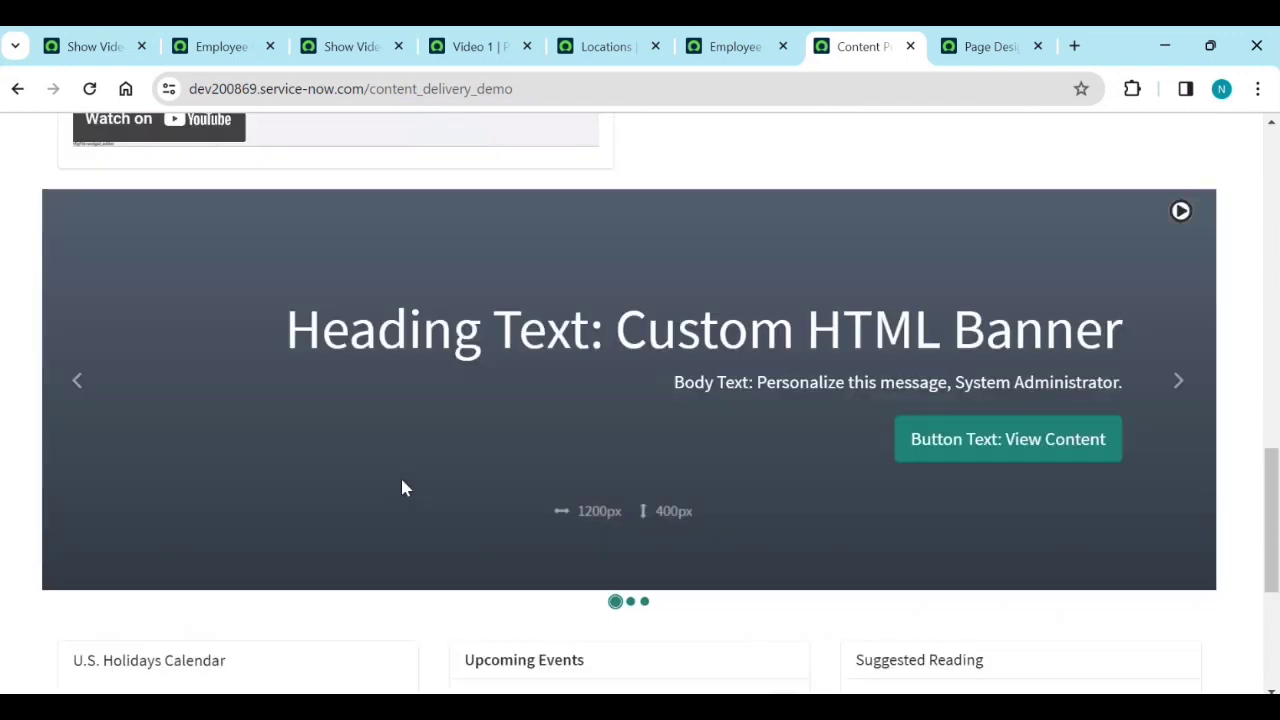
{"action": "scroll", "coordinate": [395, 486], "scroll_direction": "down", "scroll_amount": 3}
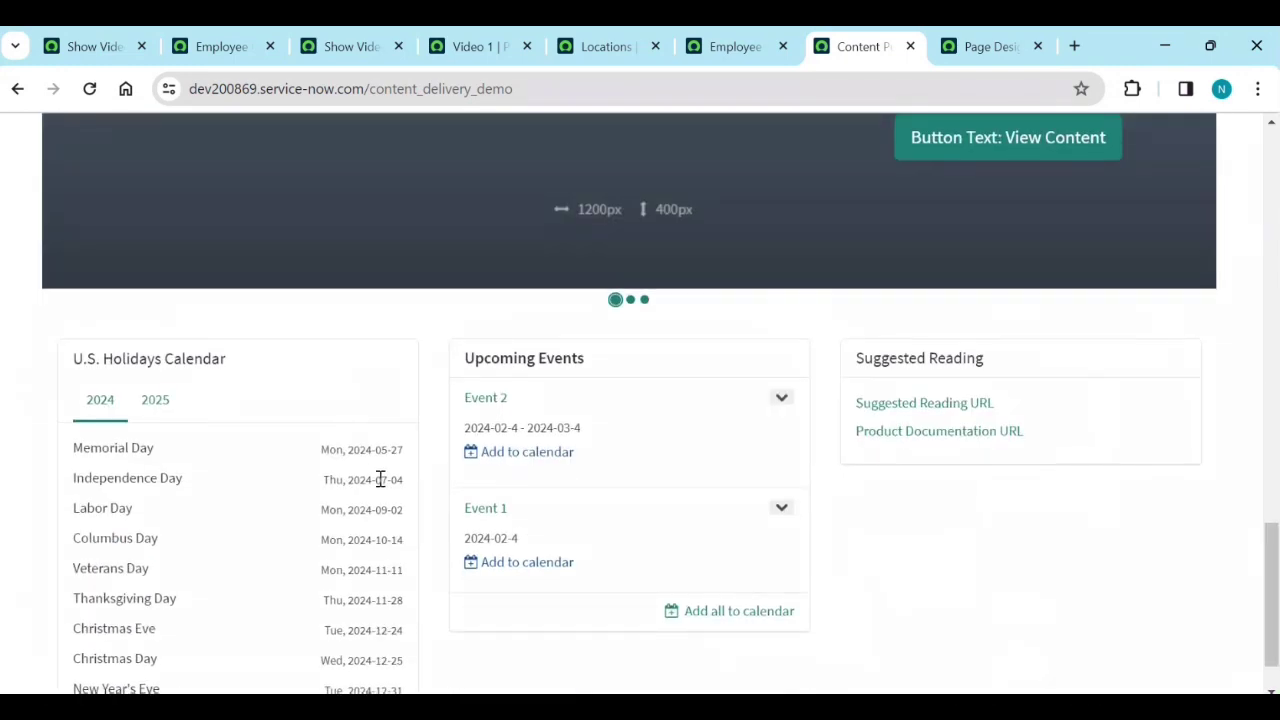
{"action": "scroll", "coordinate": [380, 483], "scroll_direction": "down", "scroll_amount": 1}
{"action": "scroll", "coordinate": [491, 546], "scroll_direction": "up", "scroll_amount": 10}
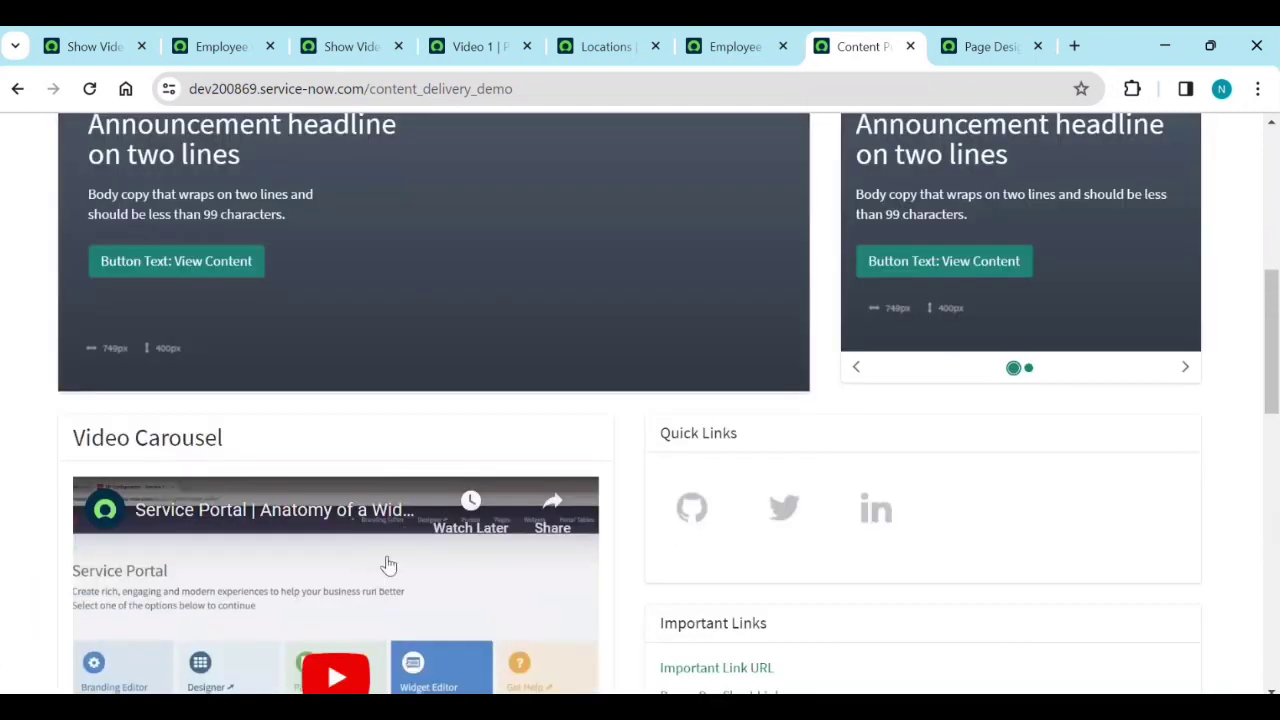
Return to the Video 1 content record and open the link record behind its Video URL in a new tab
{"action": "left_click", "coordinate": [236, 50]}
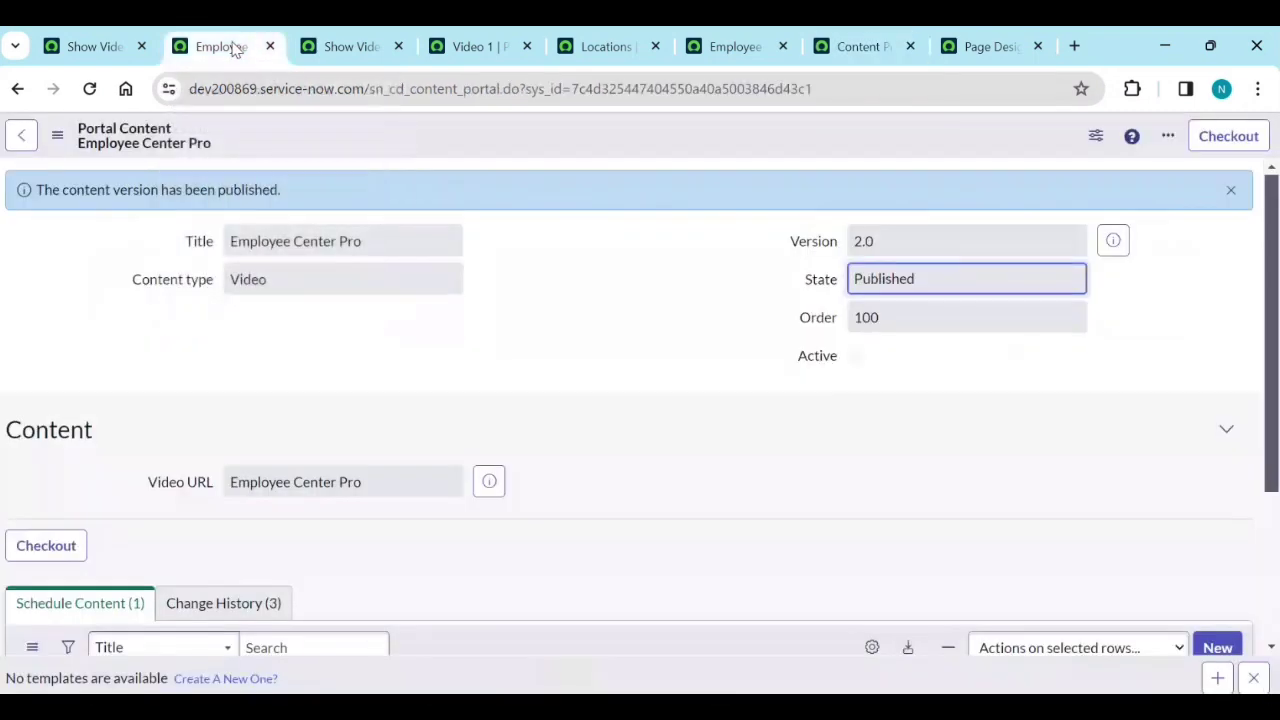
{"action": "left_click", "coordinate": [98, 47]}
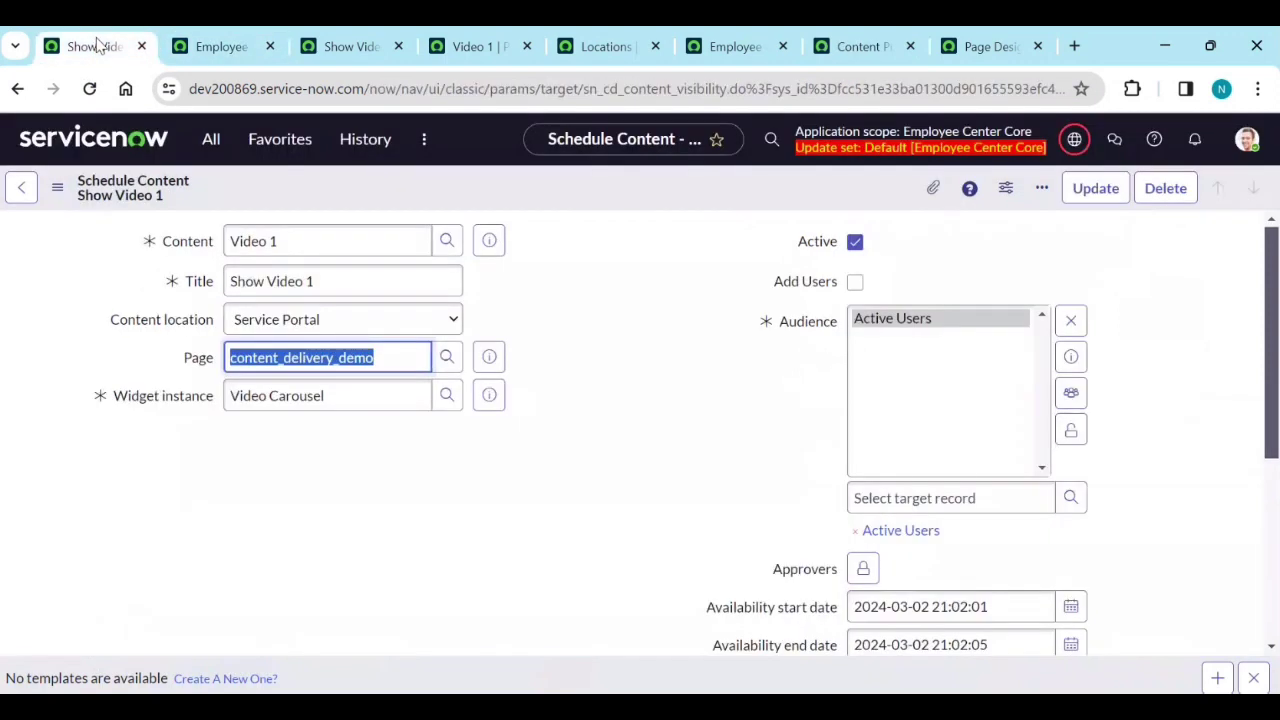
{"action": "left_click", "coordinate": [17, 89]}
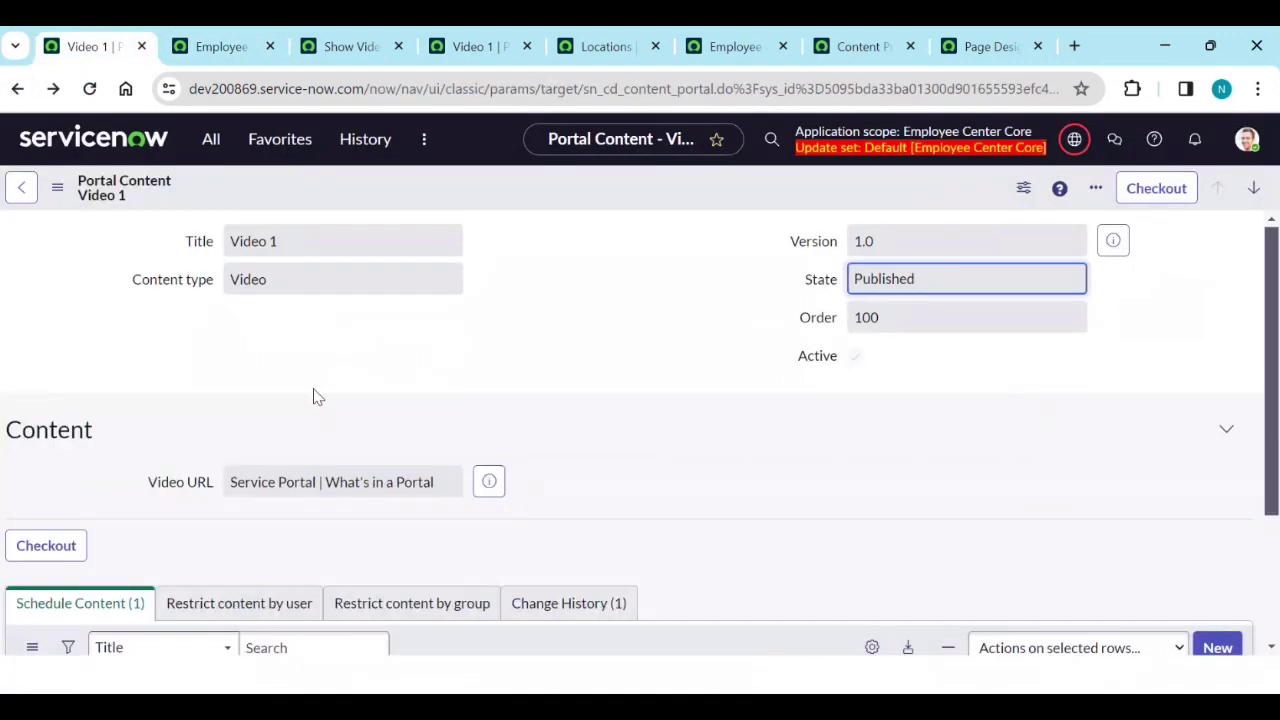
{"action": "left_click", "coordinate": [489, 482]}
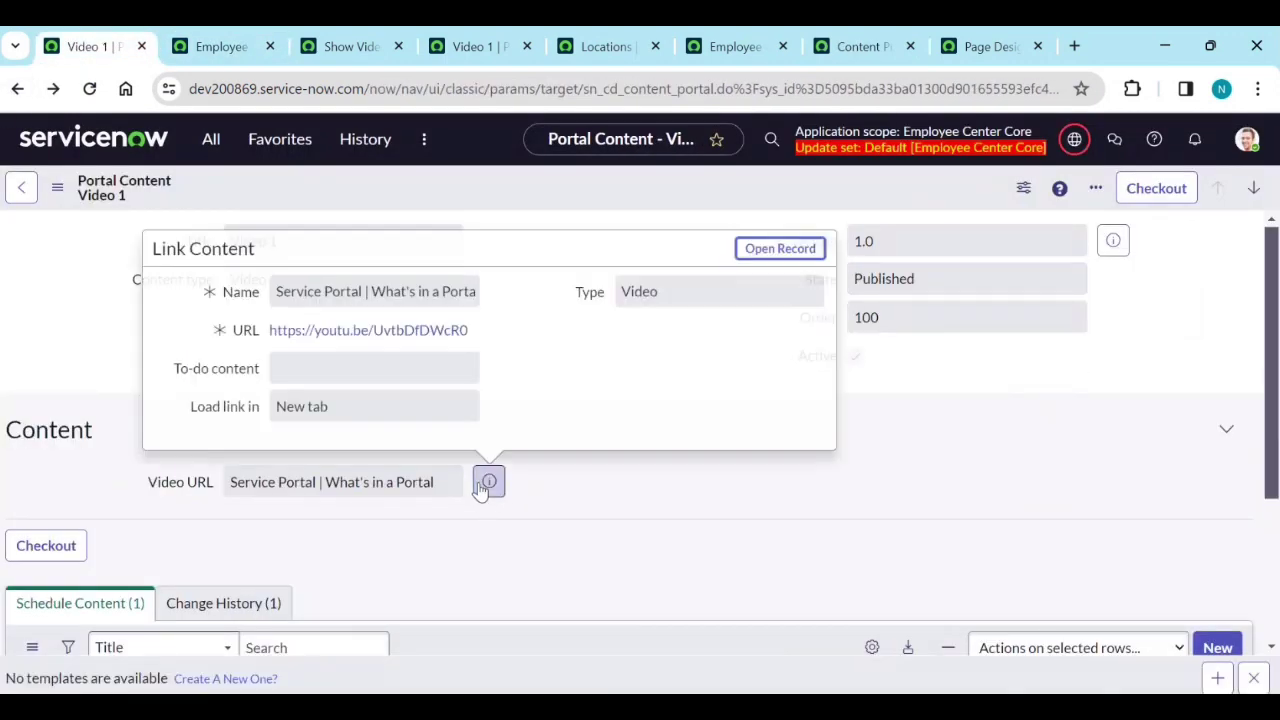
{"action": "middle_click", "coordinate": [772, 252]}
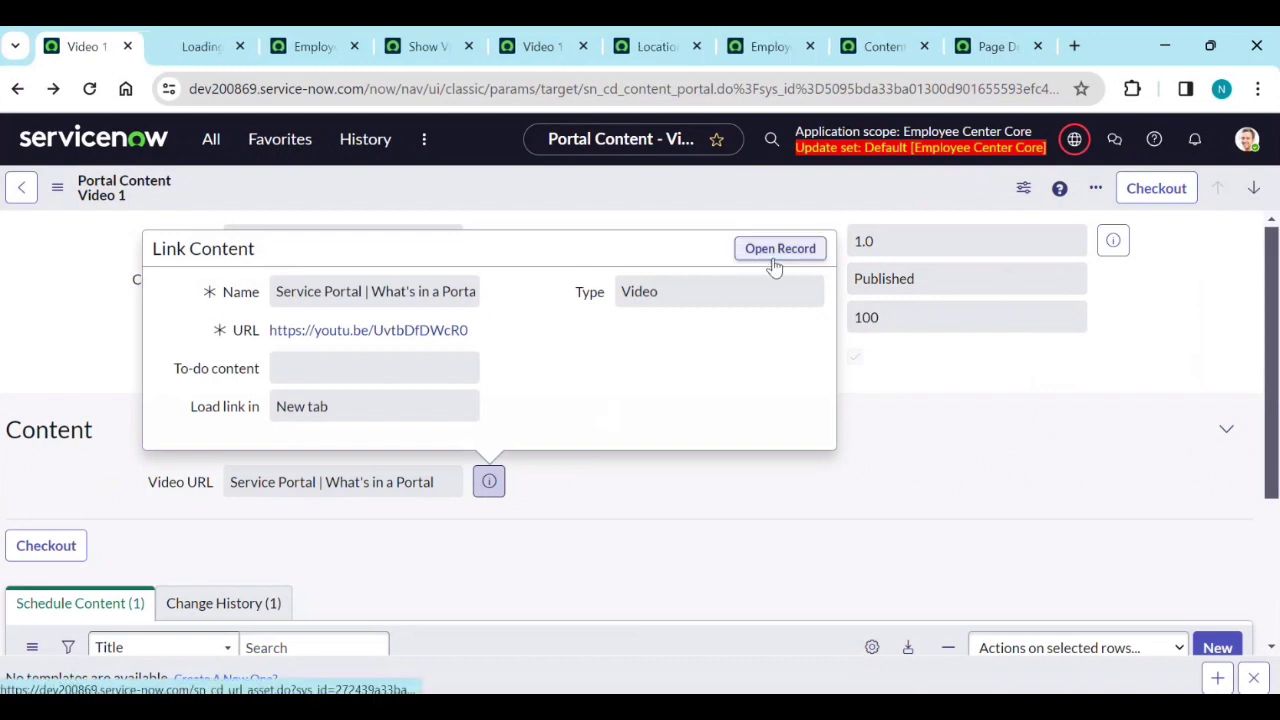
{"action": "left_click", "coordinate": [197, 47]}
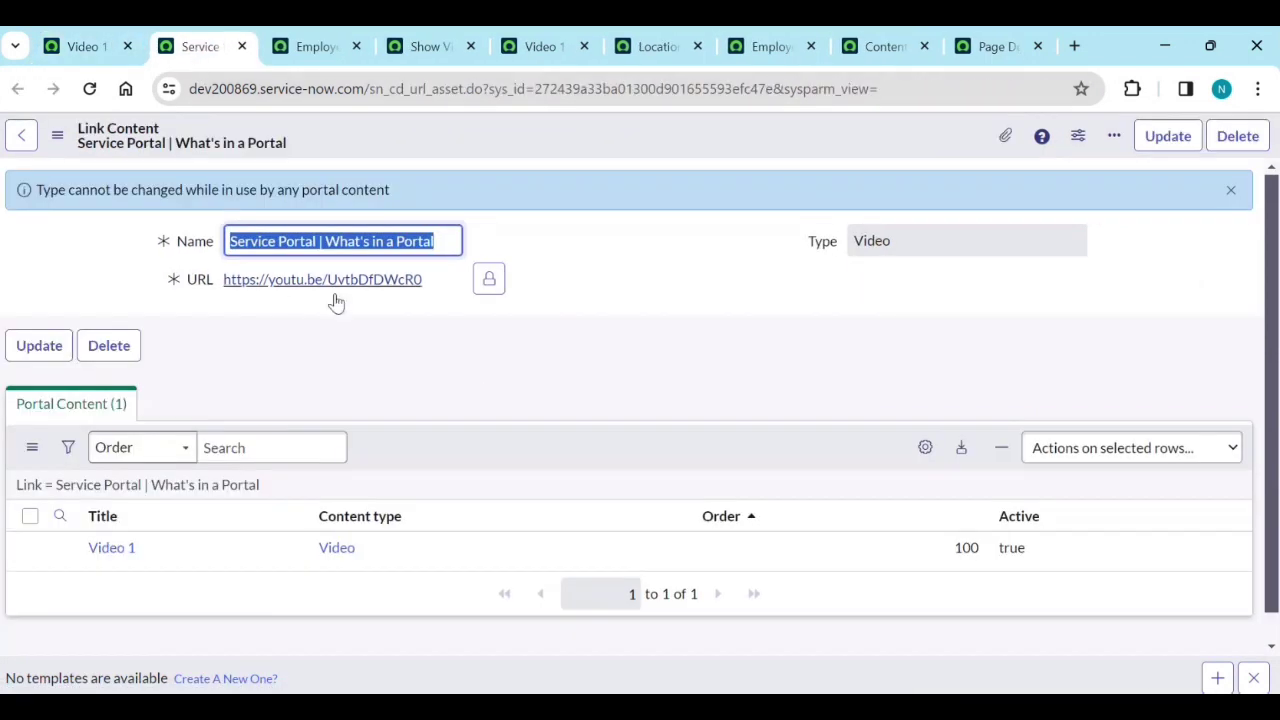
Open the link record's YouTube URL in a new tab and pause the video
{"action": "middle_click", "coordinate": [368, 289]}
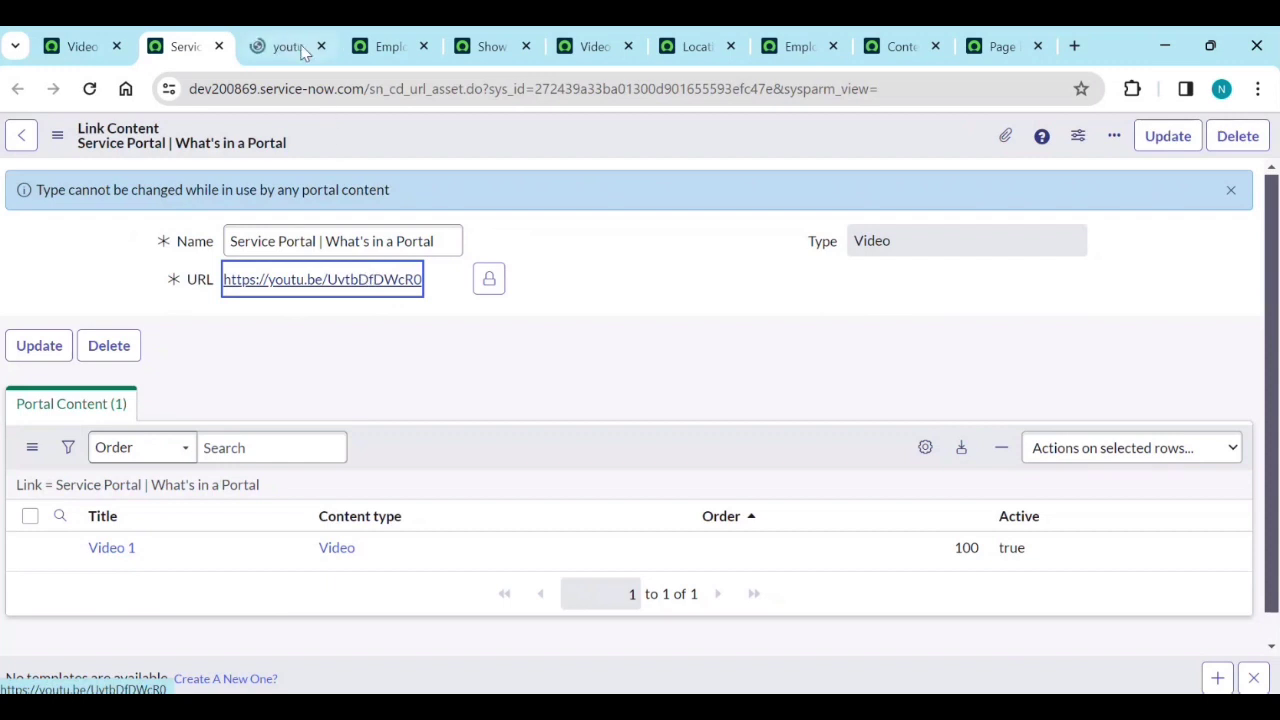
{"action": "left_click", "coordinate": [303, 50]}
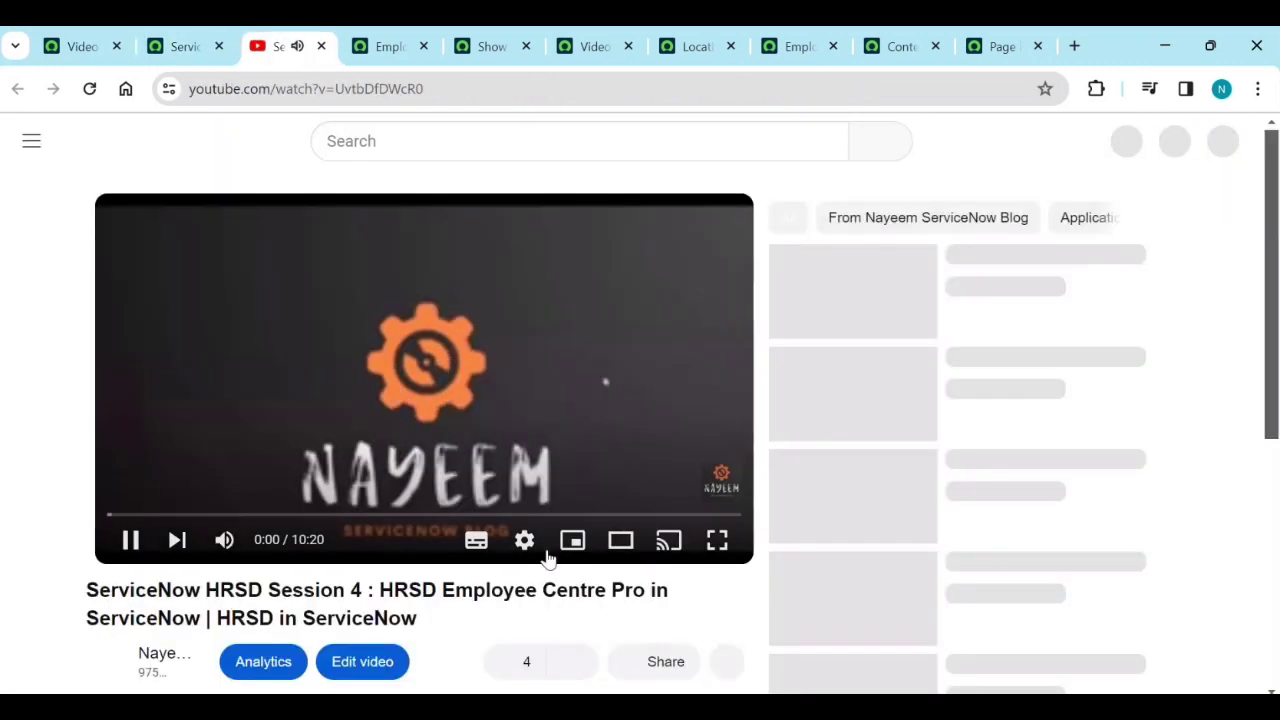
{"action": "left_click", "coordinate": [122, 541]}
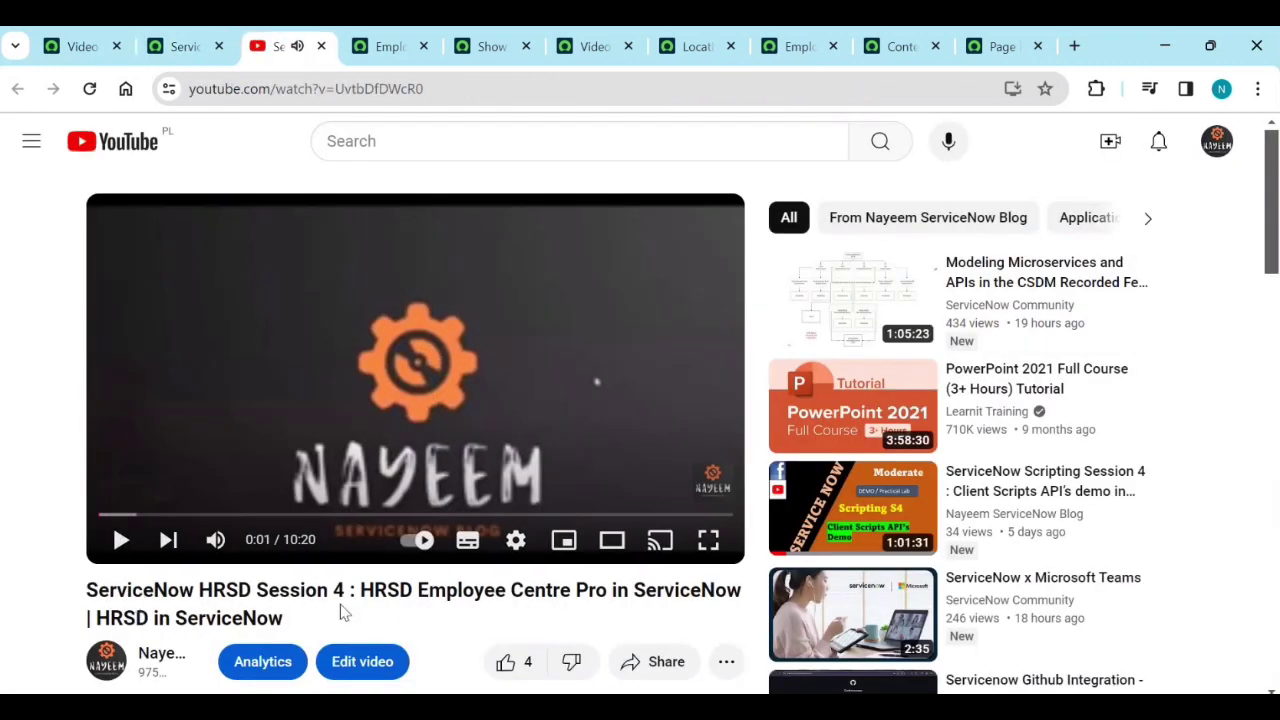
Return to the link record and open its related Video 1 content to check the Schedule Content list
{"action": "left_click", "coordinate": [190, 47]}
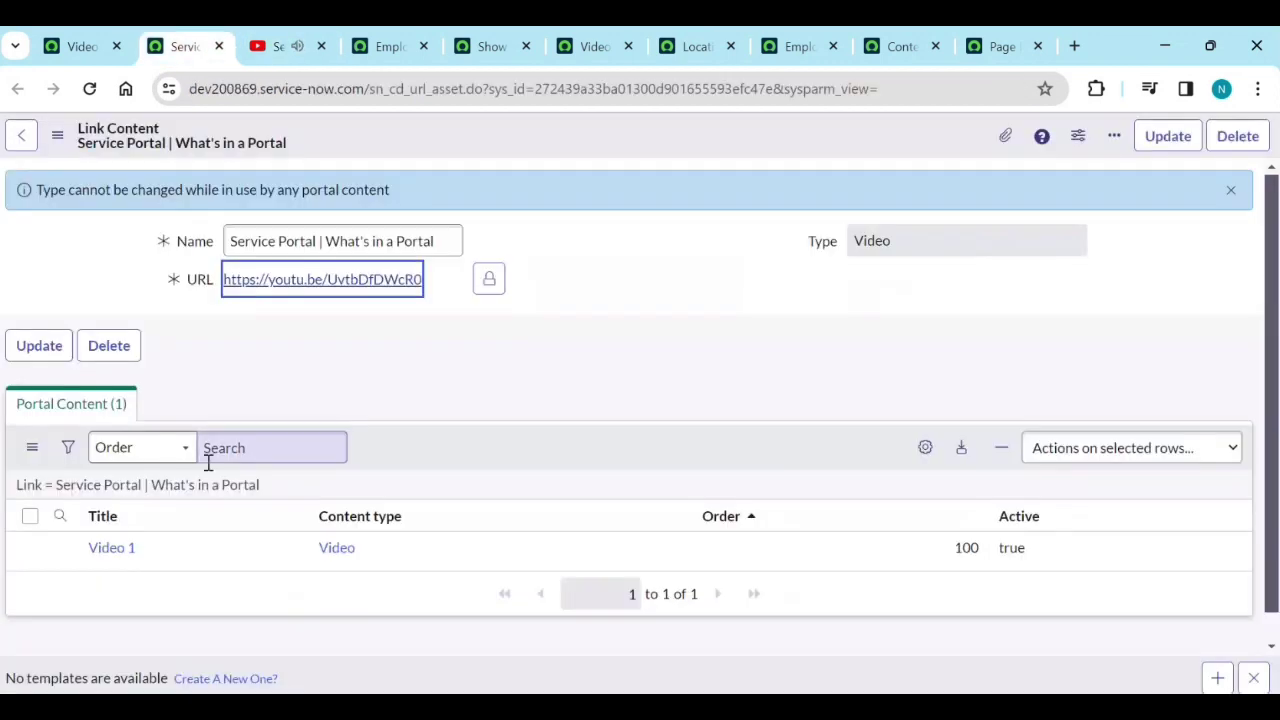
{"action": "left_click", "coordinate": [114, 549]}
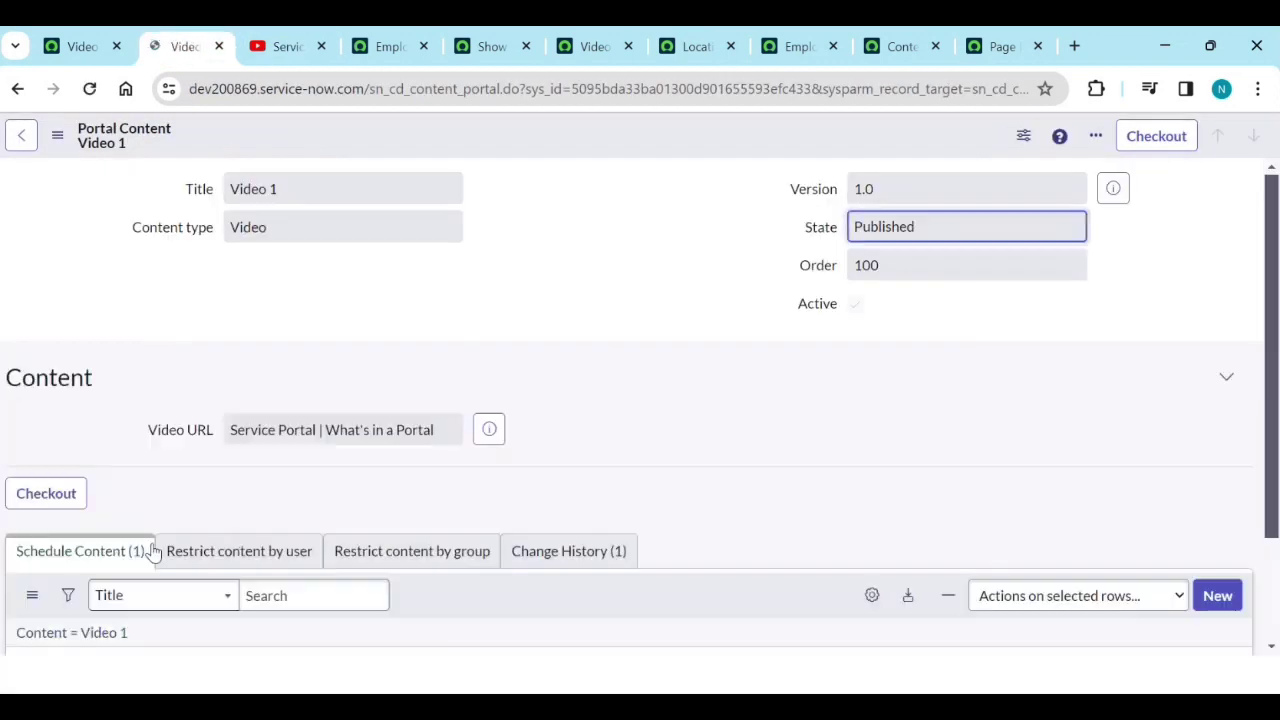
{"action": "scroll", "coordinate": [480, 458], "scroll_direction": "down", "scroll_amount": 3}
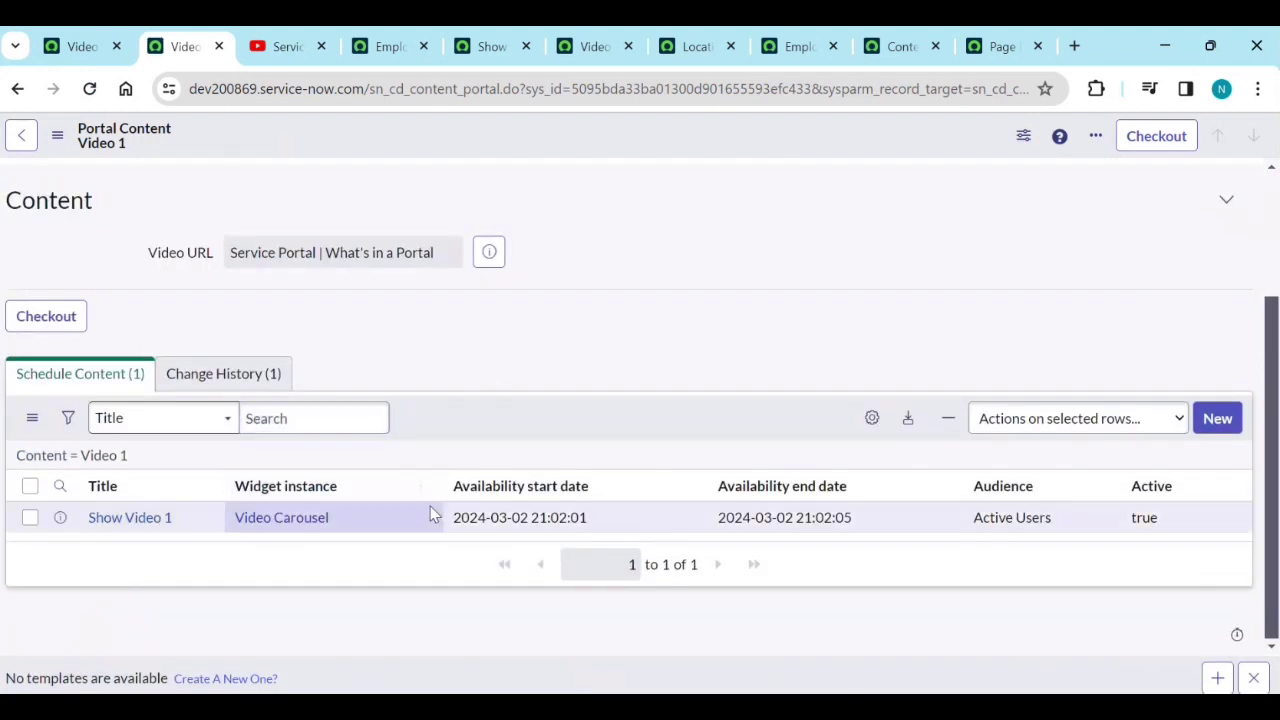
{"action": "middle_click", "coordinate": [136, 522]}
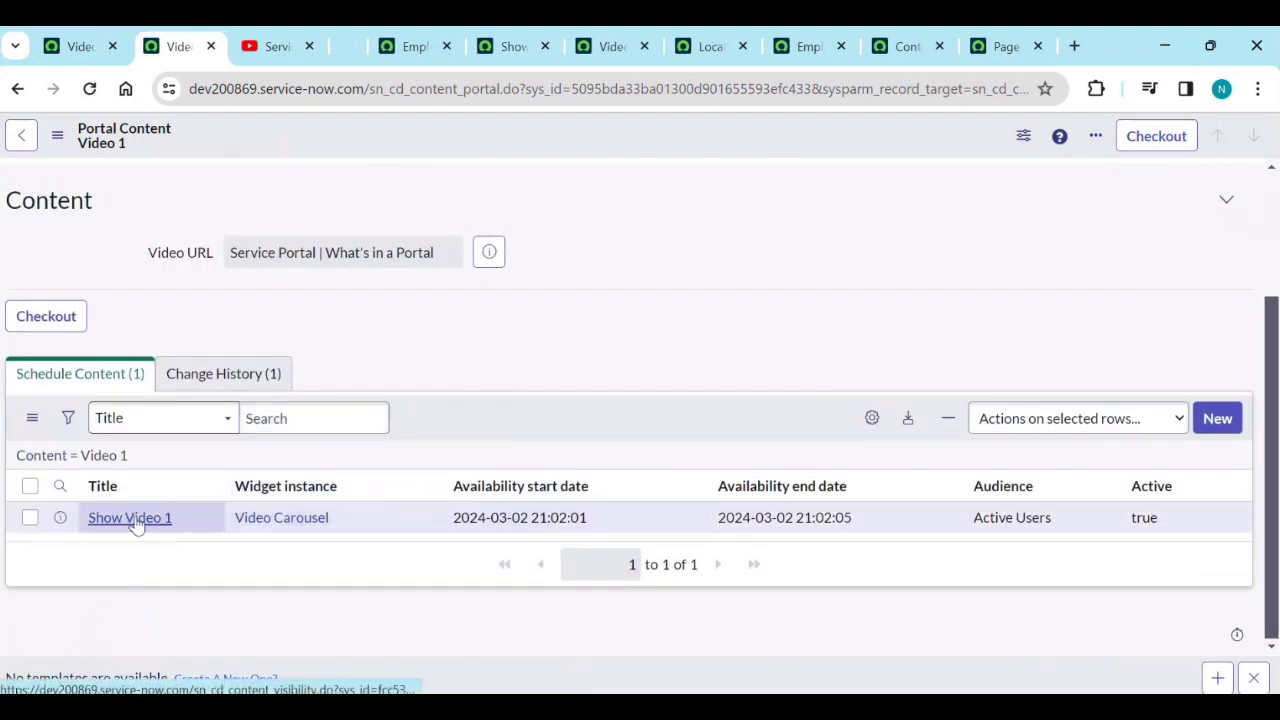
{"action": "left_click", "coordinate": [352, 46]}
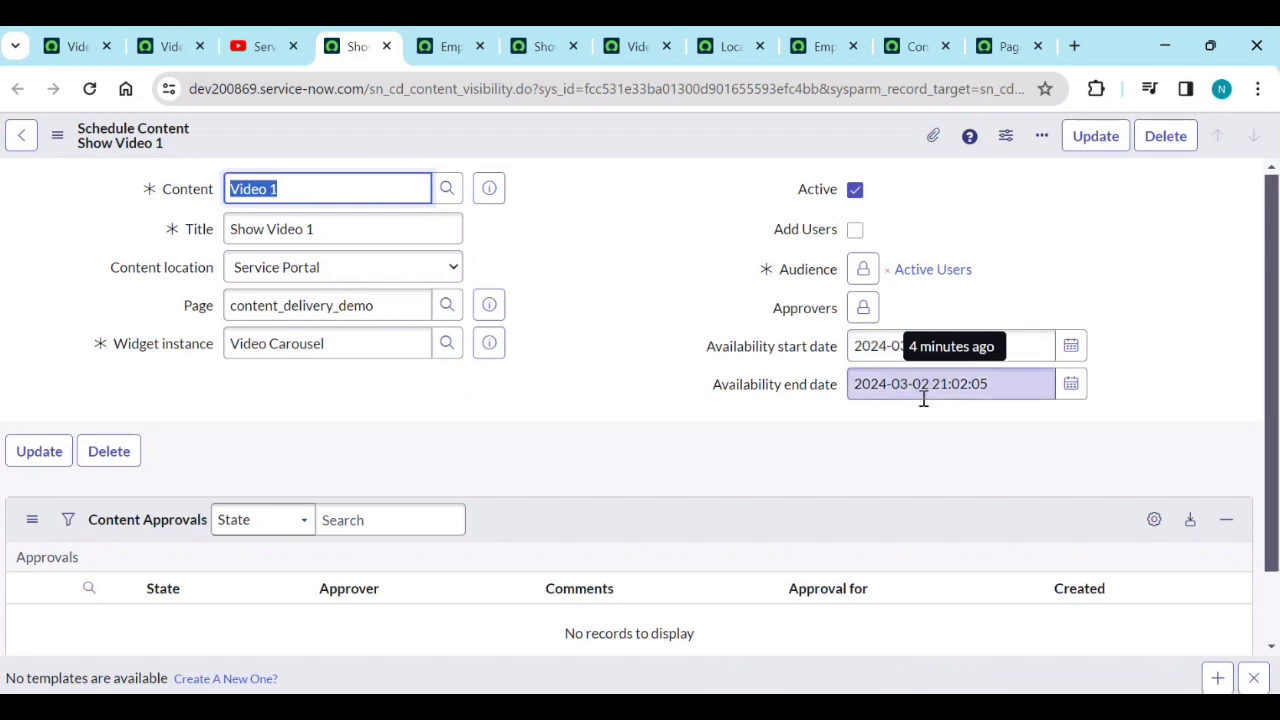
{"action": "left_click", "coordinate": [1068, 396]}
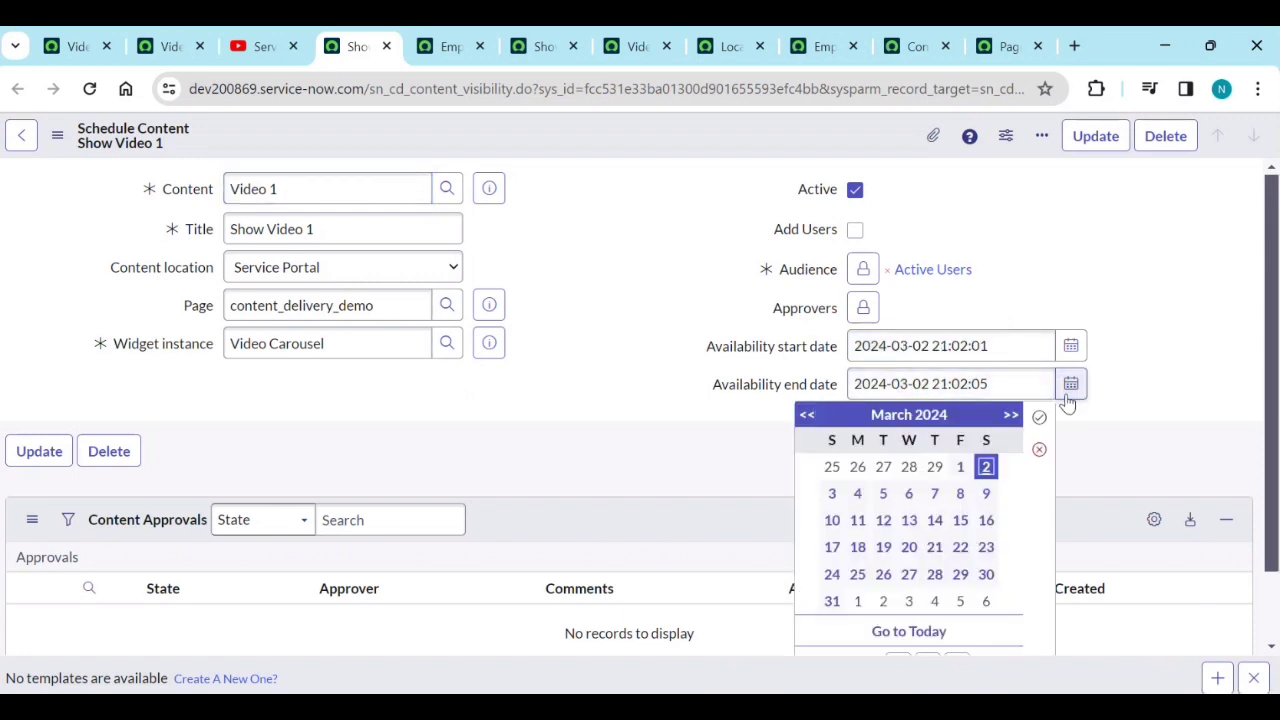
{"action": "left_click", "coordinate": [831, 493]}
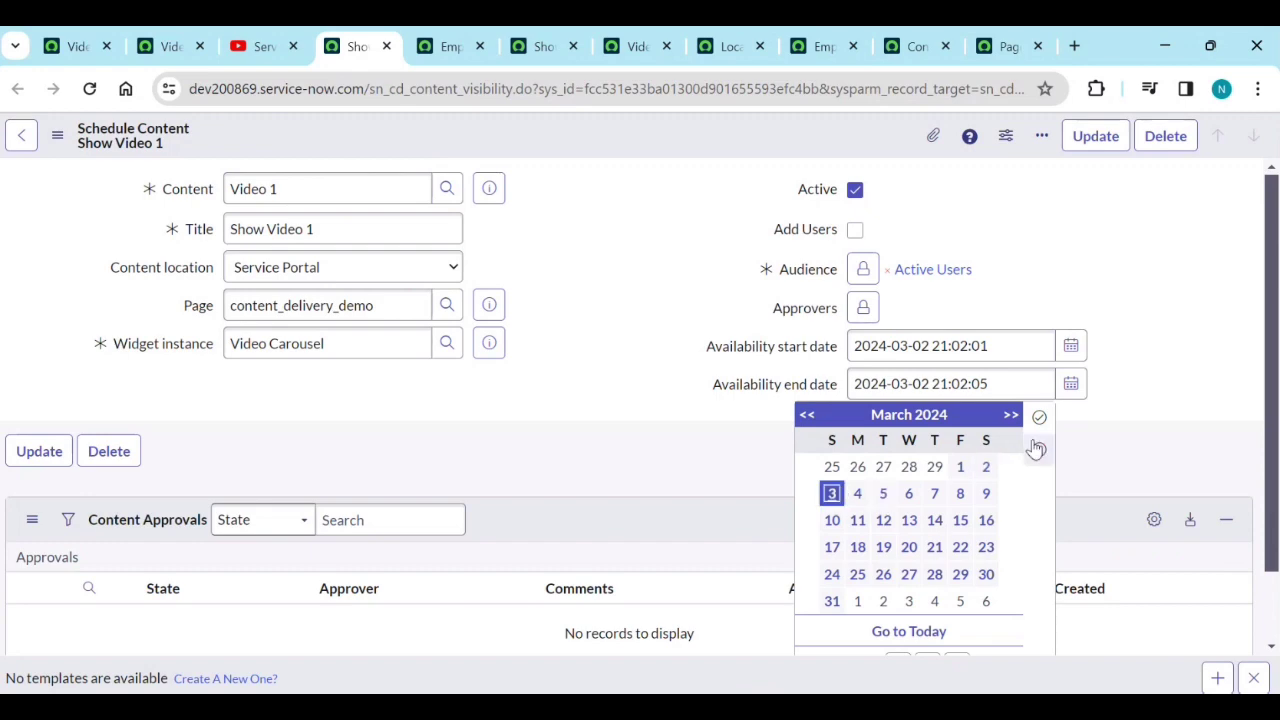
{"action": "left_click", "coordinate": [1038, 418]}
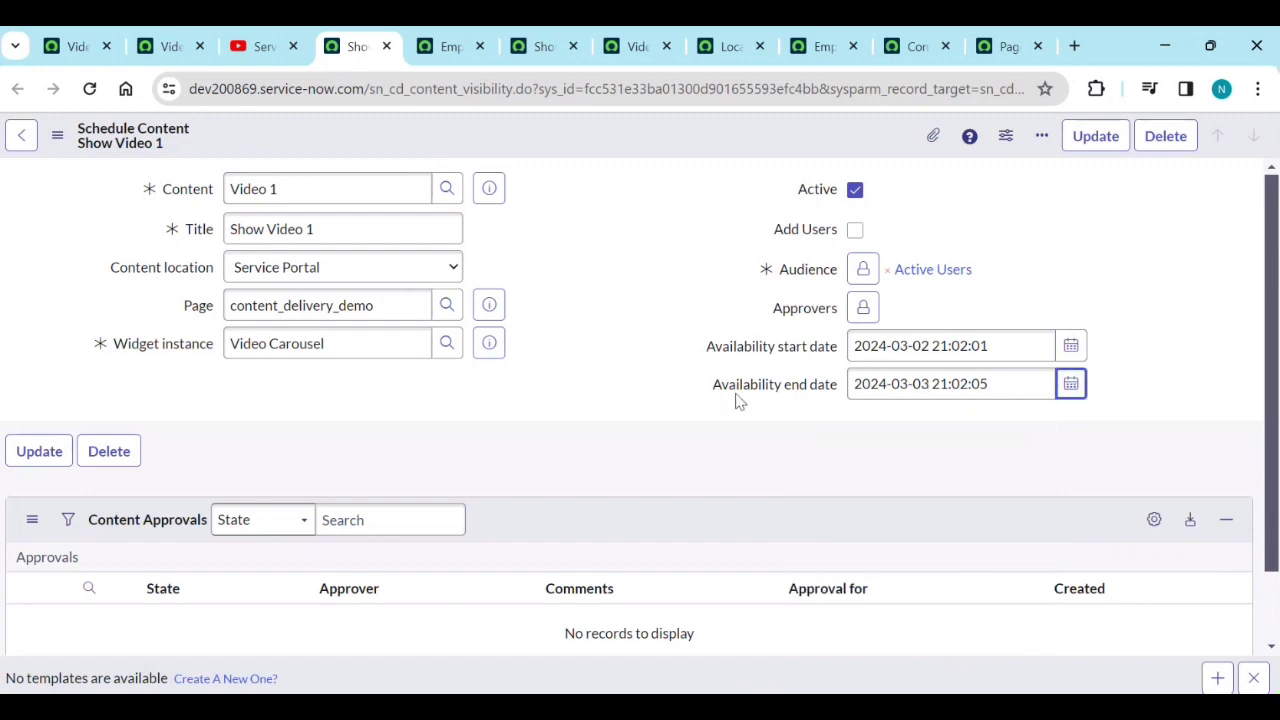
{"action": "right_click", "coordinate": [562, 131]}
{"action": "left_click", "coordinate": [590, 143]}
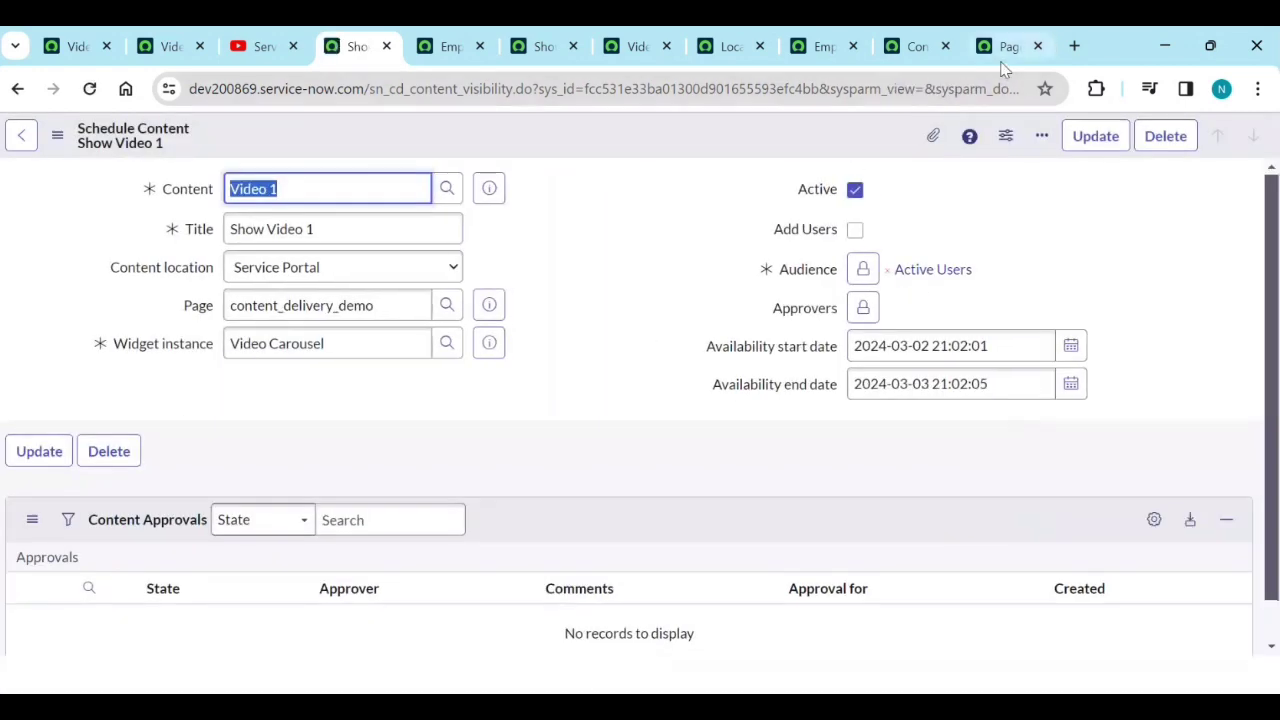
Reload the content_delivery_demo page and check the video shown in its Video Carousel
{"action": "left_click", "coordinate": [1003, 58]}
{"action": "left_click", "coordinate": [915, 46]}
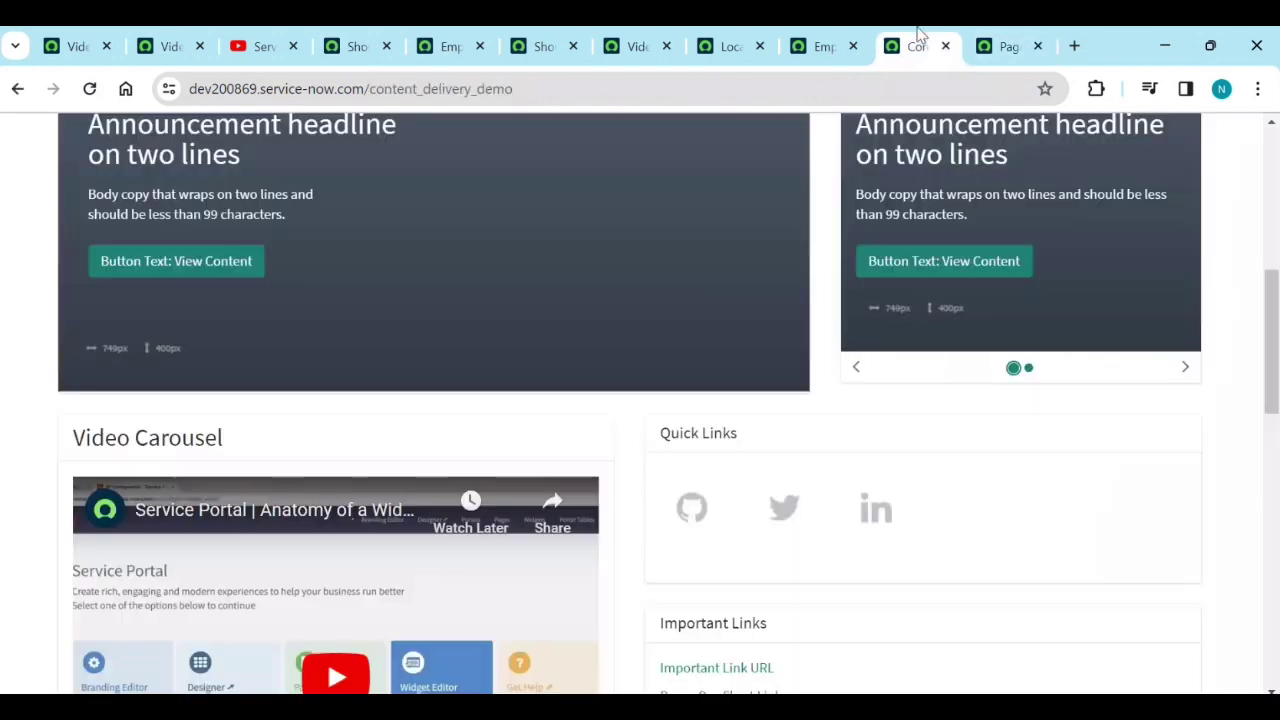
{"action": "left_click", "coordinate": [103, 87]}
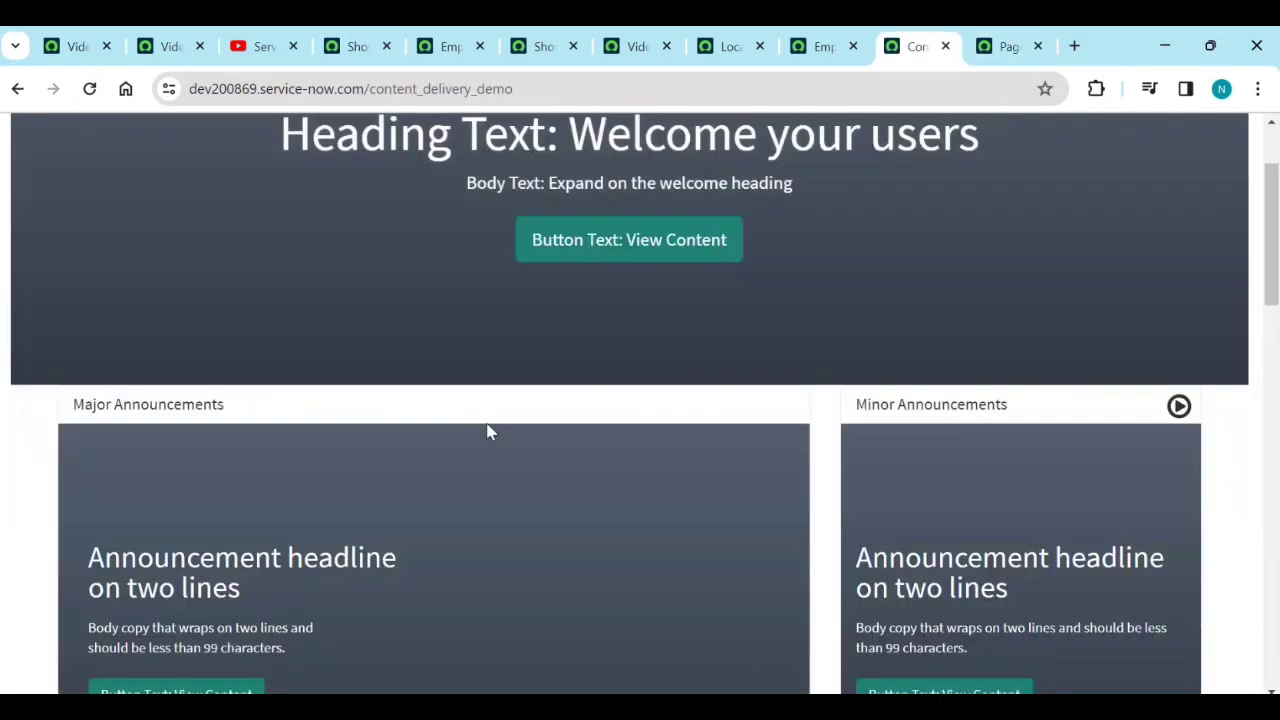
{"action": "scroll", "coordinate": [490, 432], "scroll_direction": "down", "scroll_amount": 6}
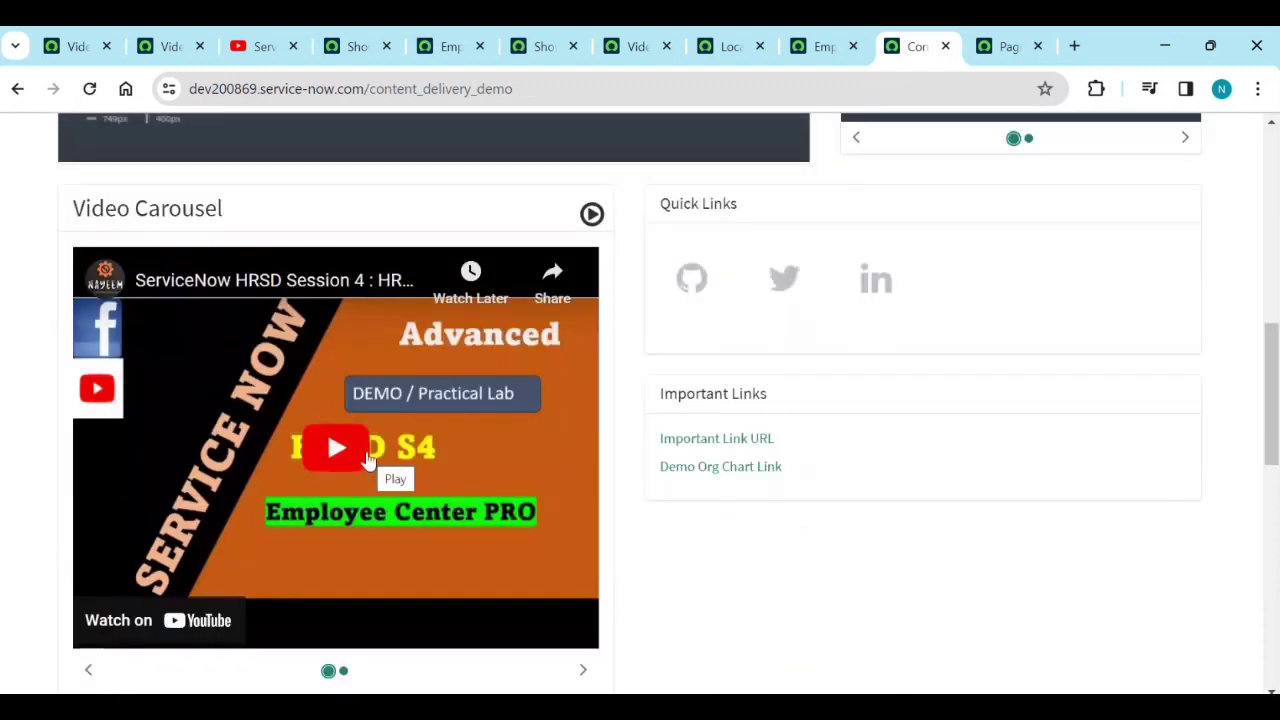
Review the Video 1 content record and the page assigned in its Show Video 1 schedule
{"action": "left_click", "coordinate": [167, 47]}
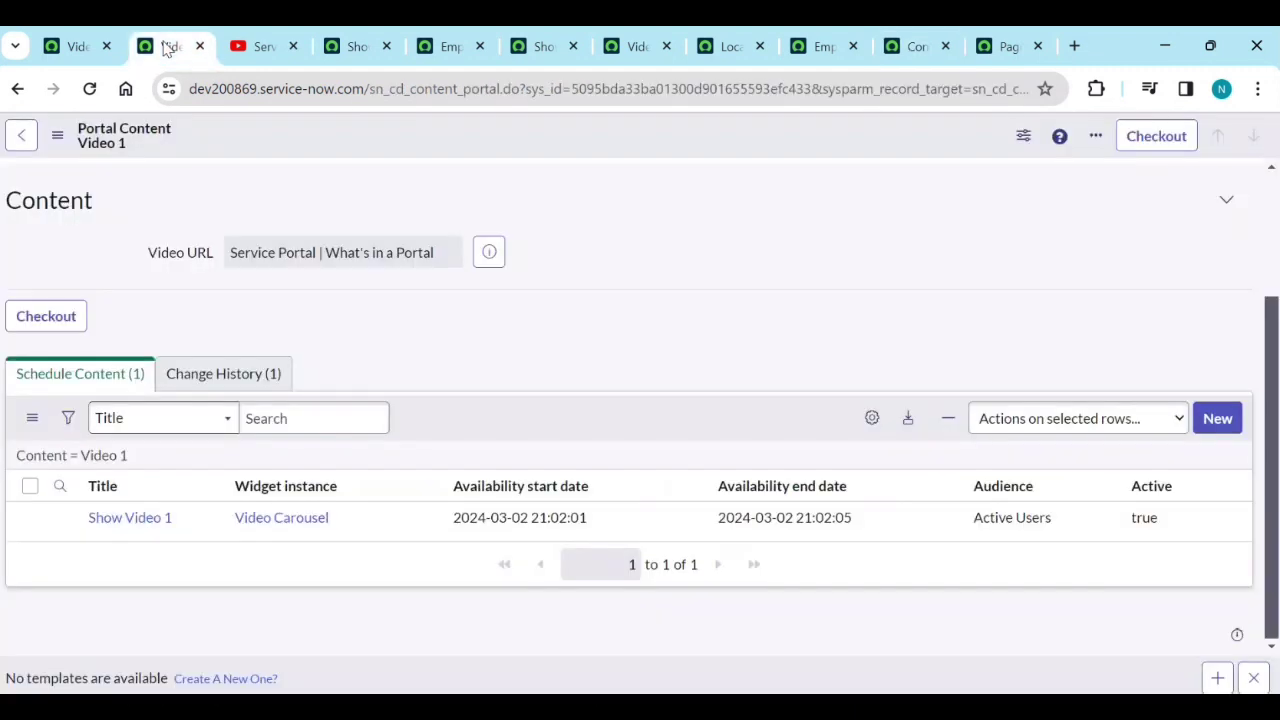
{"action": "scroll", "coordinate": [268, 310], "scroll_direction": "up", "scroll_amount": 2}
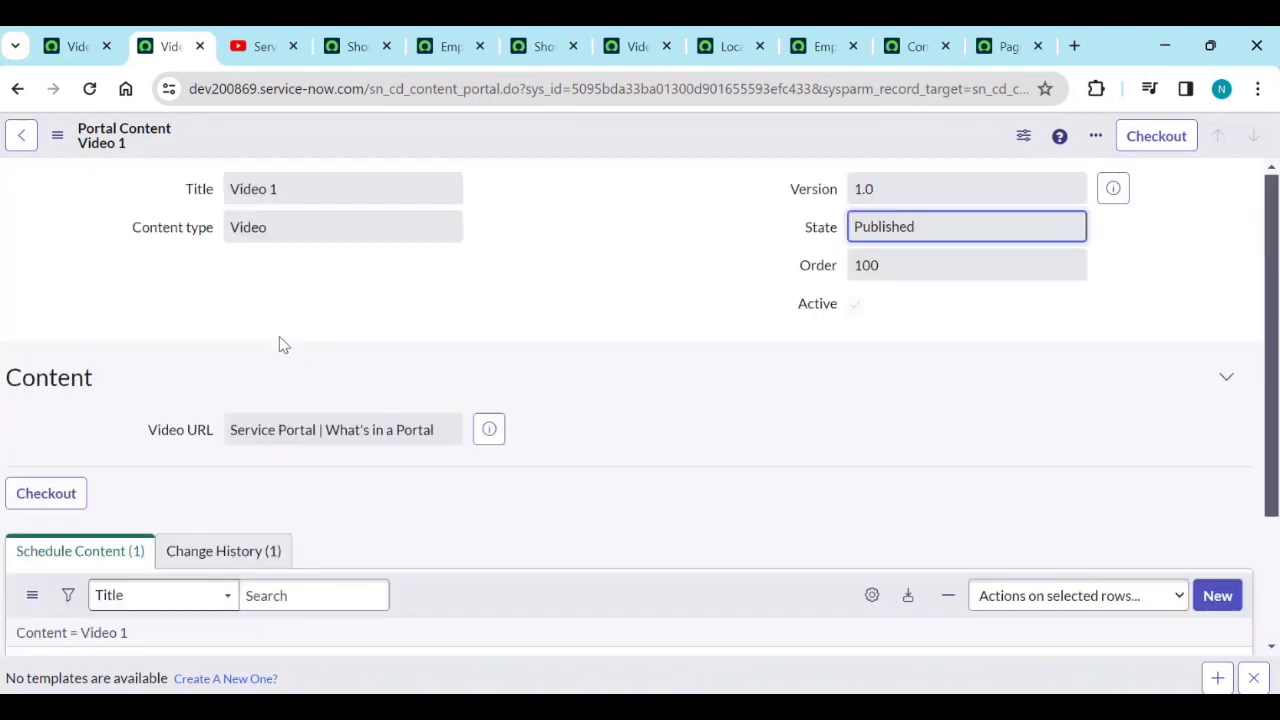
{"action": "left_click", "coordinate": [352, 46]}
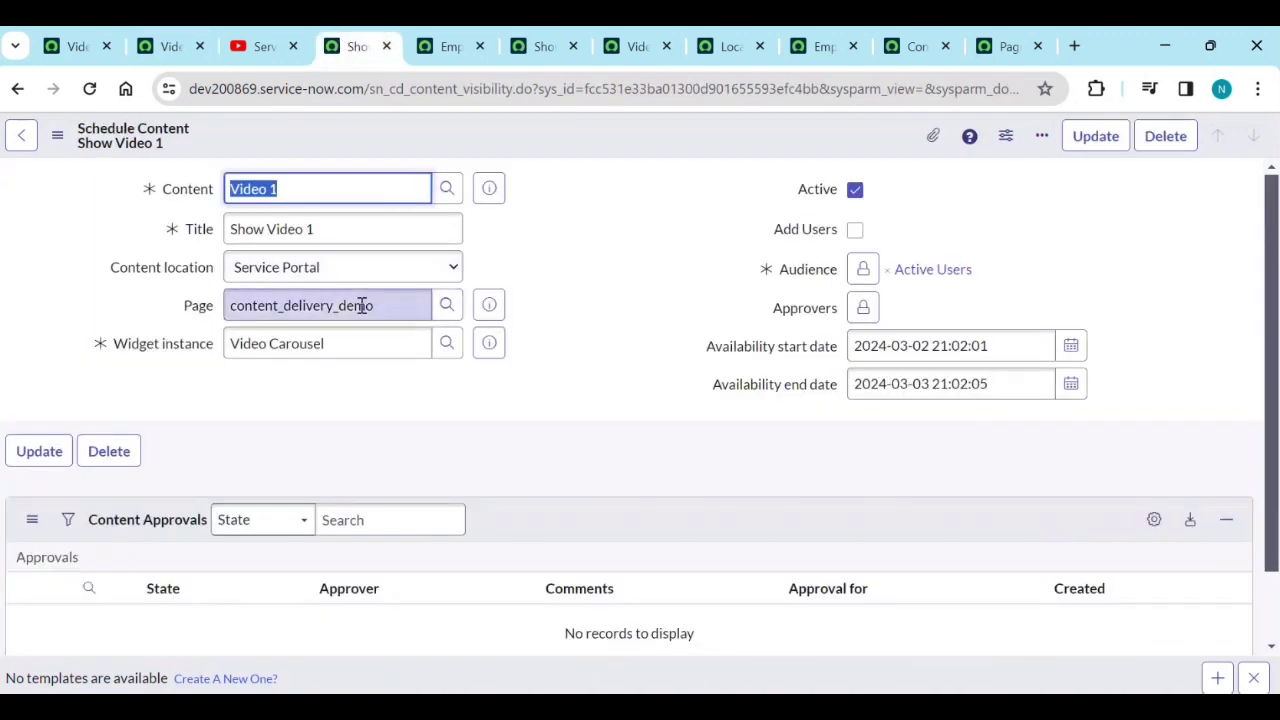
{"action": "left_click_drag", "start_coordinate": [410, 305], "coordinate": [228, 308]}
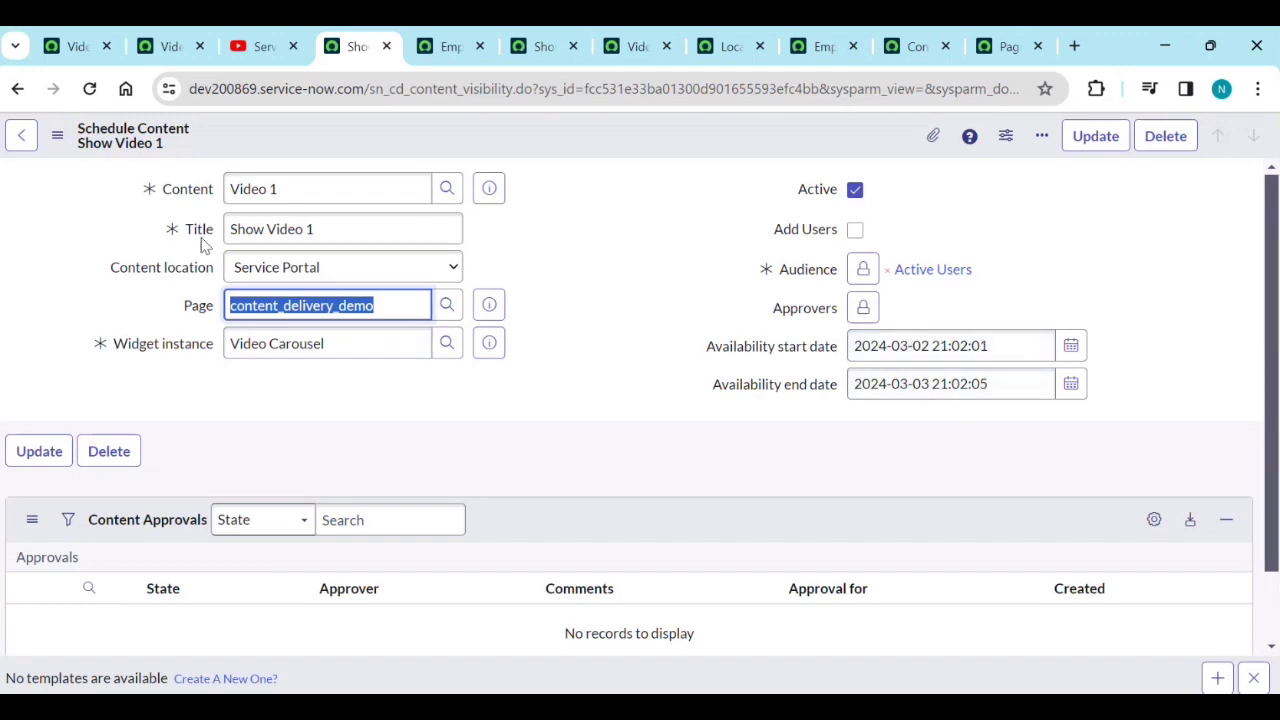
Browse forward and back through the Video Carousel on the content_delivery_demo page, then return to the Video 1 content record
{"action": "left_click", "coordinate": [1009, 46]}
{"action": "left_click", "coordinate": [903, 50]}
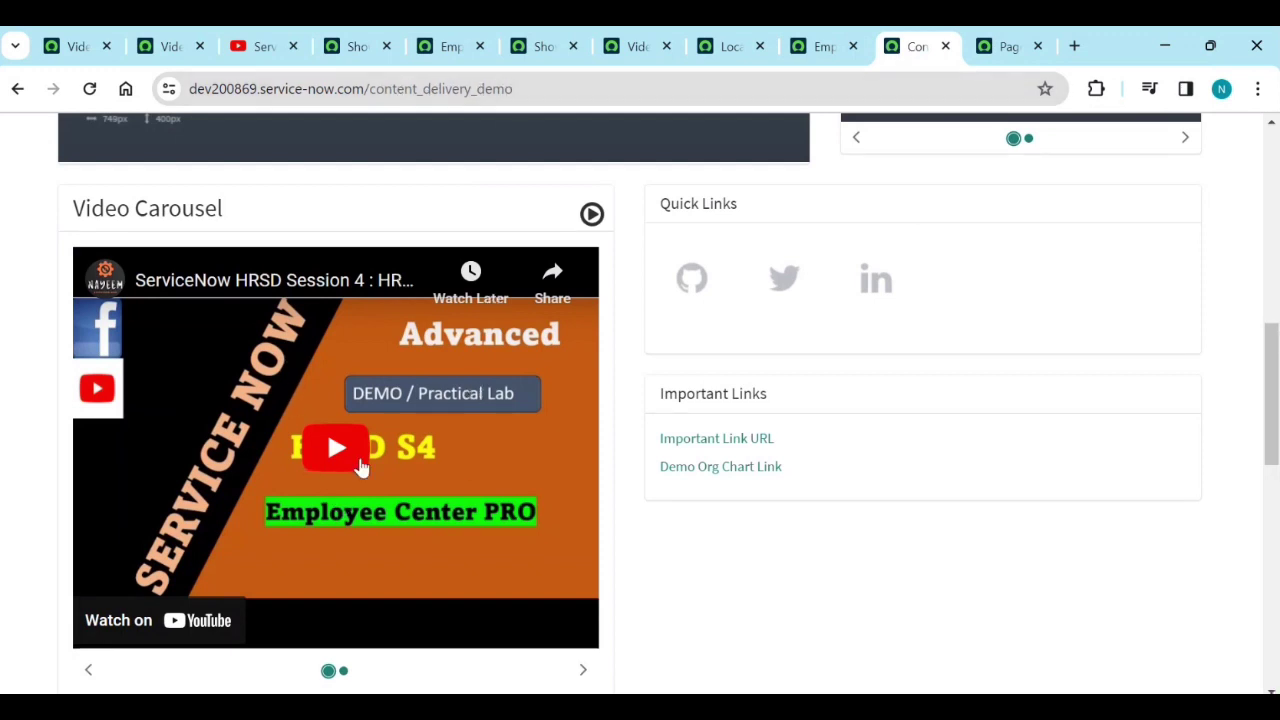
{"action": "scroll", "coordinate": [362, 468], "scroll_direction": "down", "scroll_amount": 2}
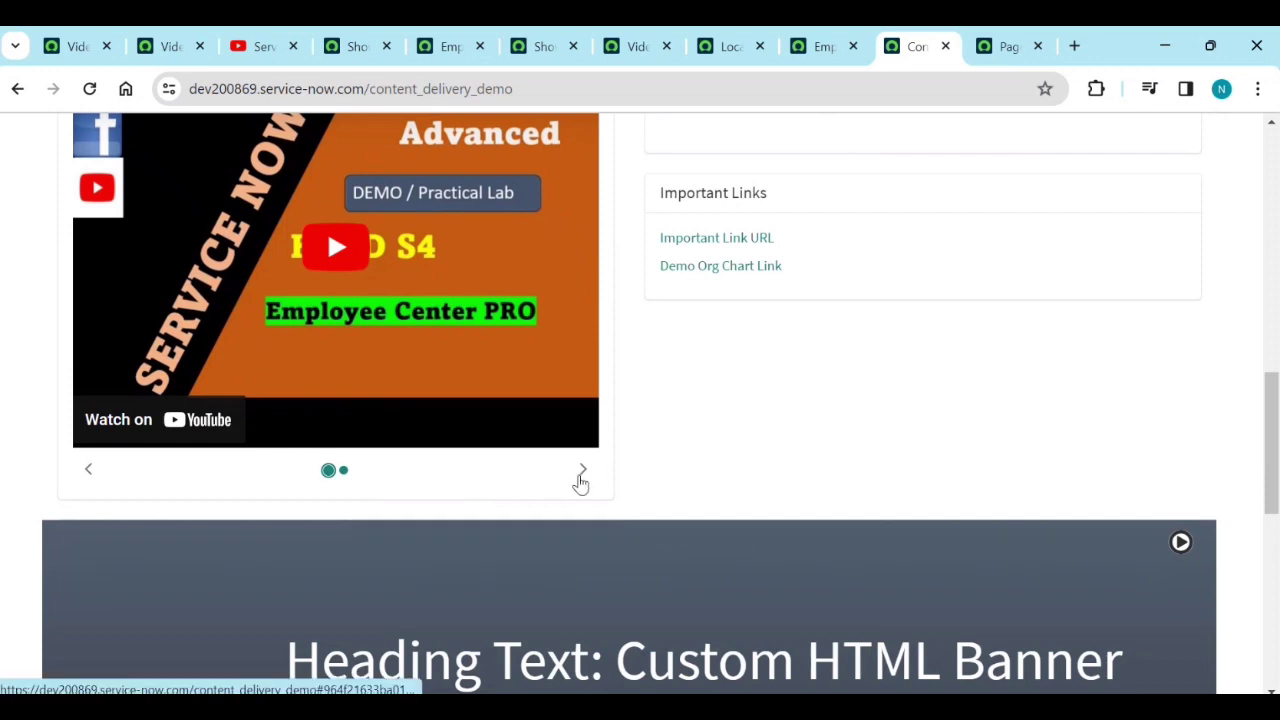
{"action": "left_click", "coordinate": [582, 480]}
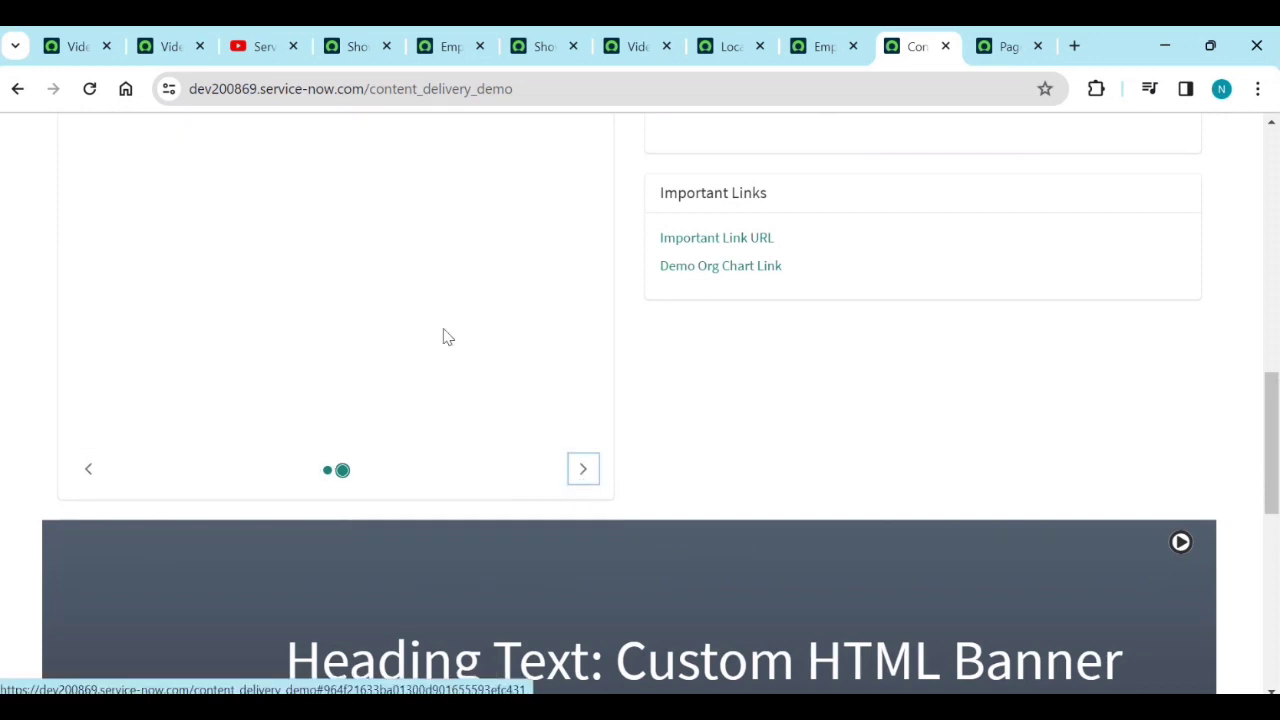
{"action": "scroll", "coordinate": [447, 337], "scroll_direction": "up", "scroll_amount": 1}
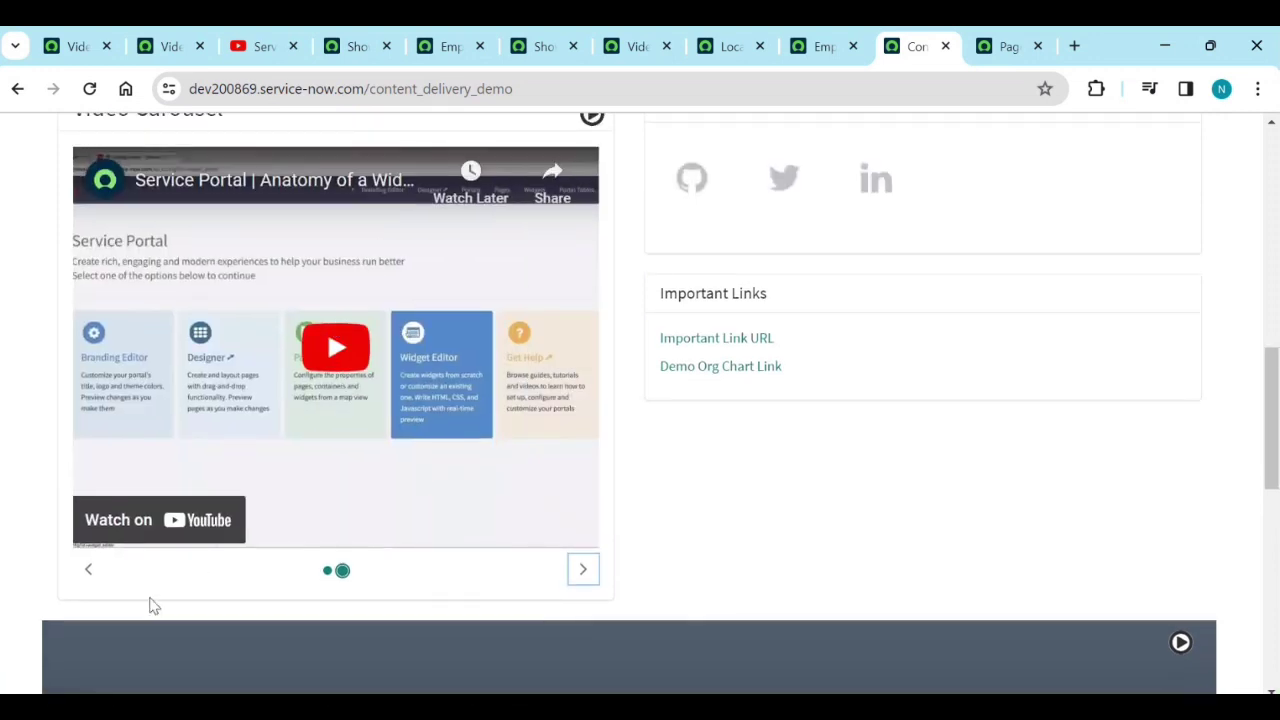
{"action": "left_click", "coordinate": [89, 572]}
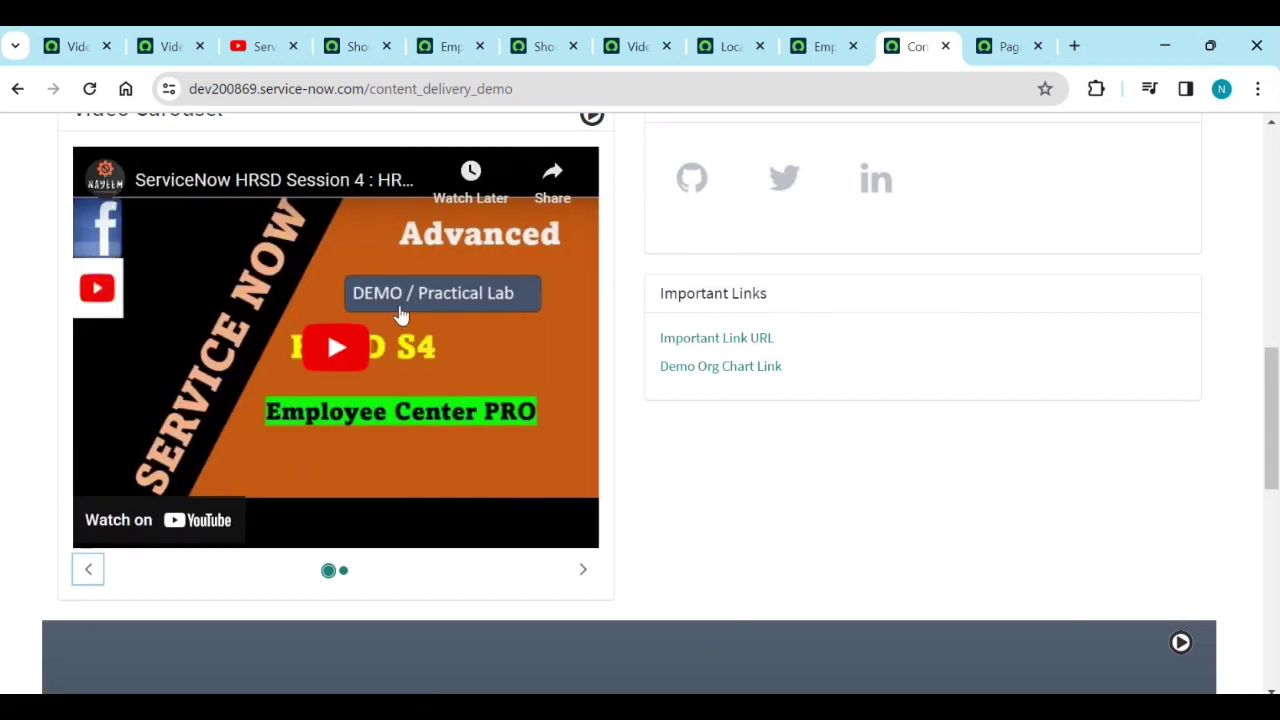
{"action": "scroll", "coordinate": [412, 368], "scroll_direction": "up", "scroll_amount": 3}
{"action": "scroll", "coordinate": [391, 345], "scroll_direction": "up", "scroll_amount": 2}
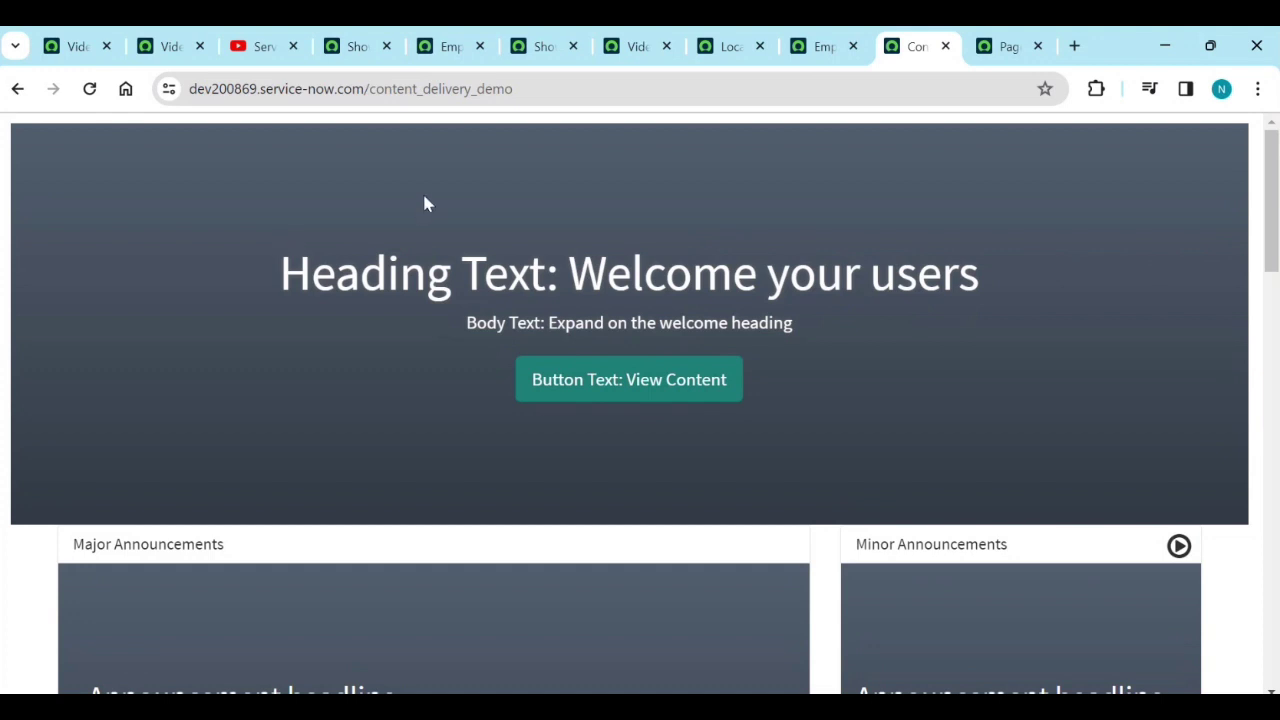
{"action": "left_click", "coordinate": [164, 48]}
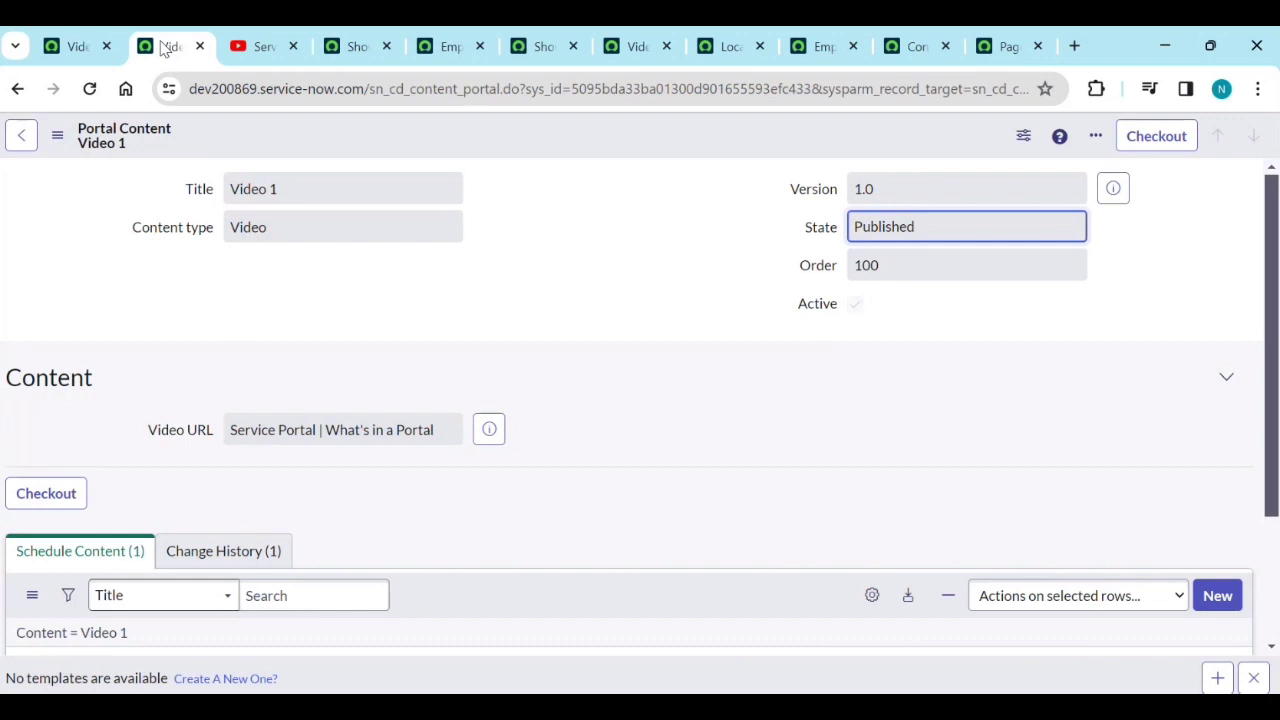